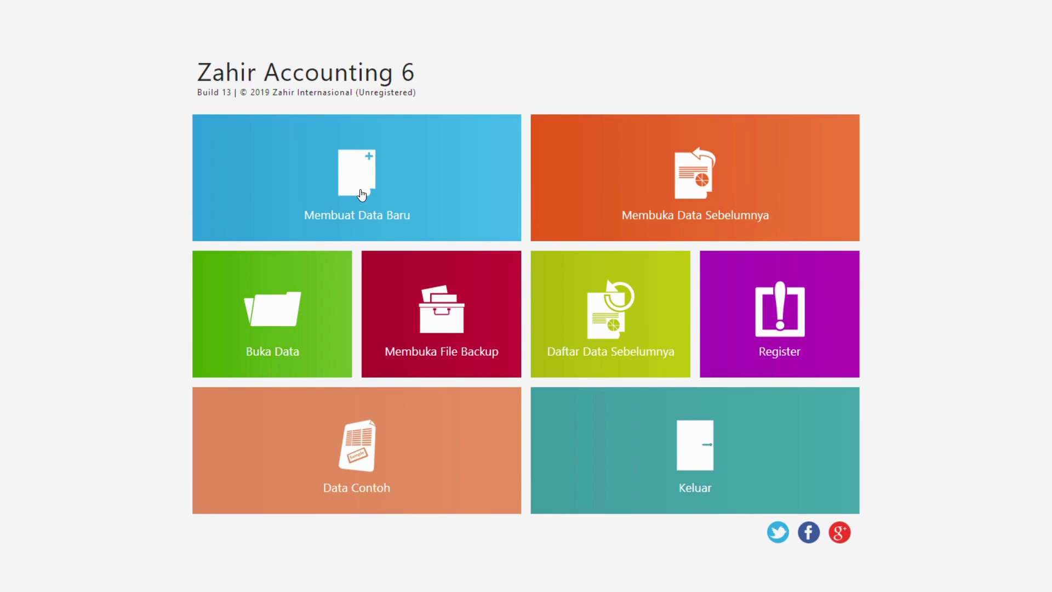
# - Start a new company database from the Zahir start screen, then show the window overview
pyautogui.click(362, 195)
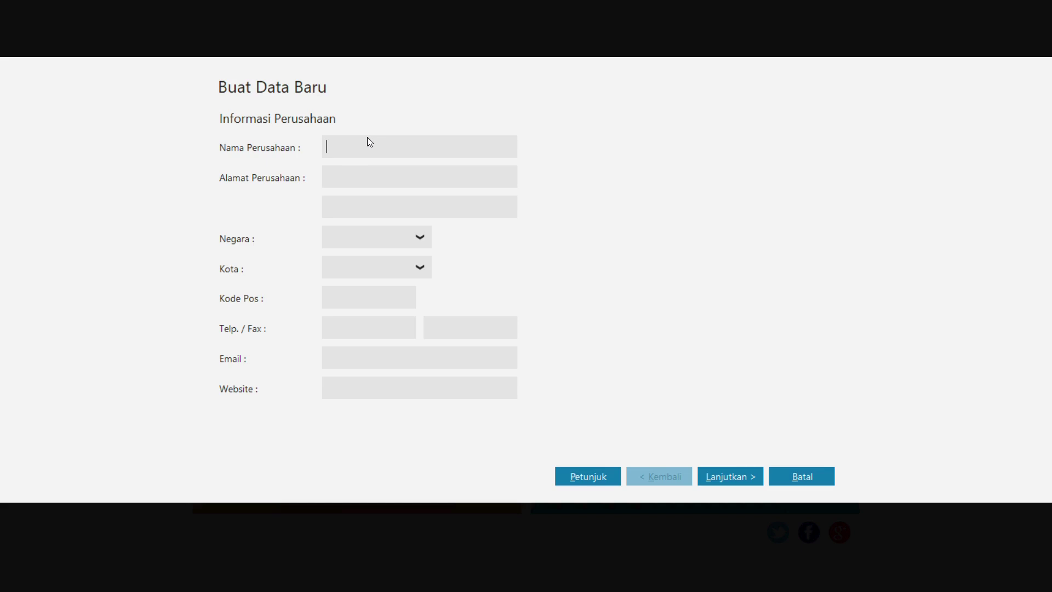
pyautogui.press('super+Tab')
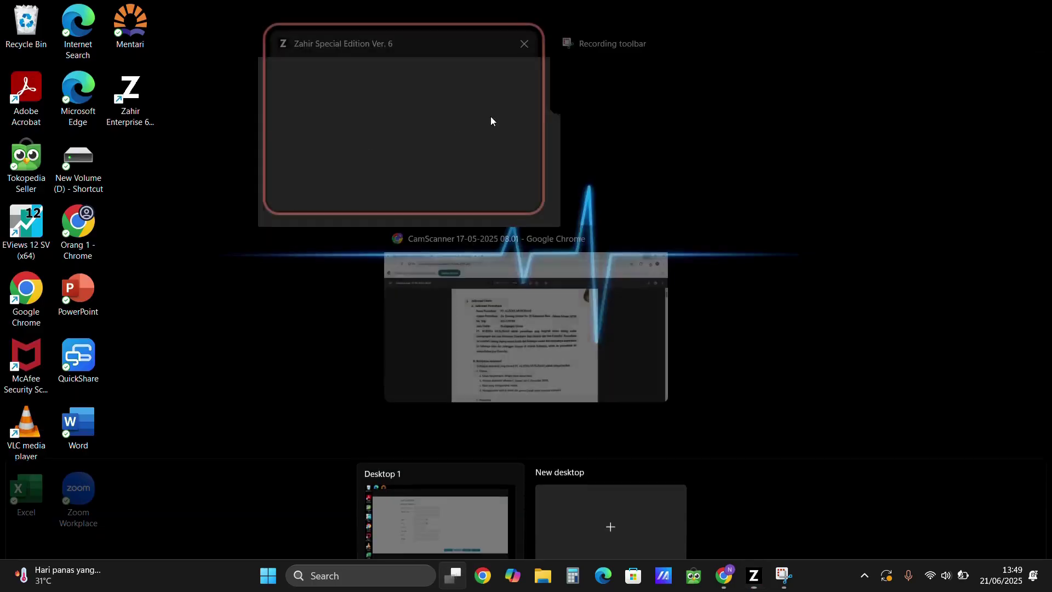
pyautogui.click(617, 323)
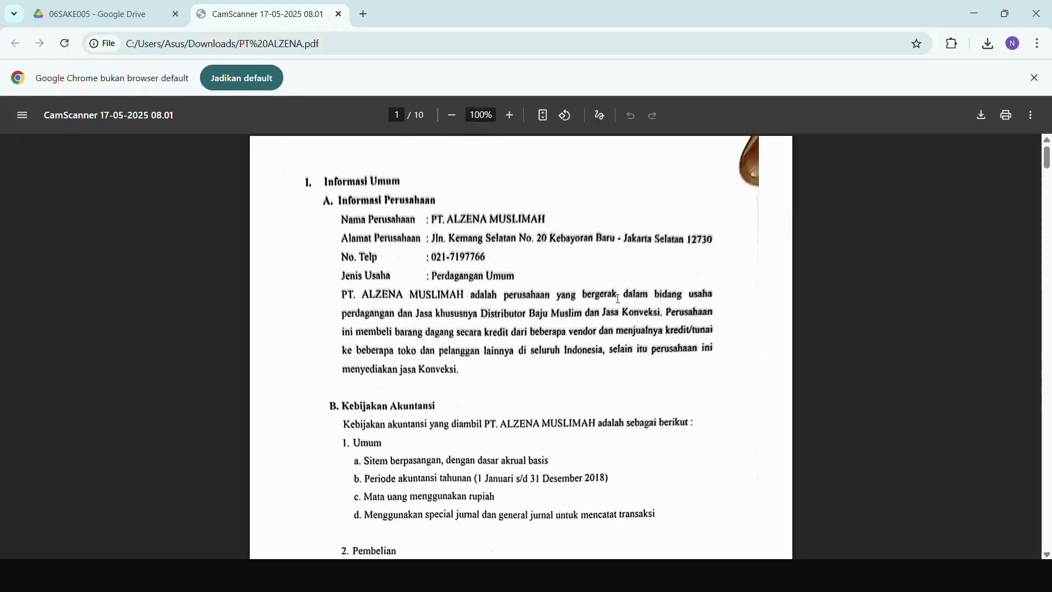
pyautogui.scroll(-2, 444, 215)
pyautogui.scroll(1, 449, 202)
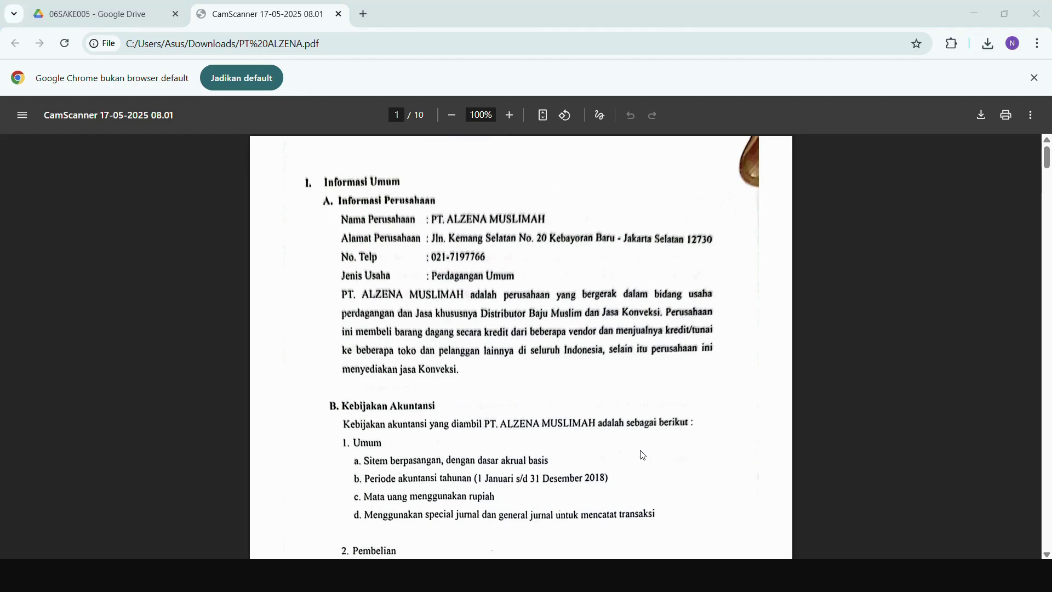
pyautogui.press('super')
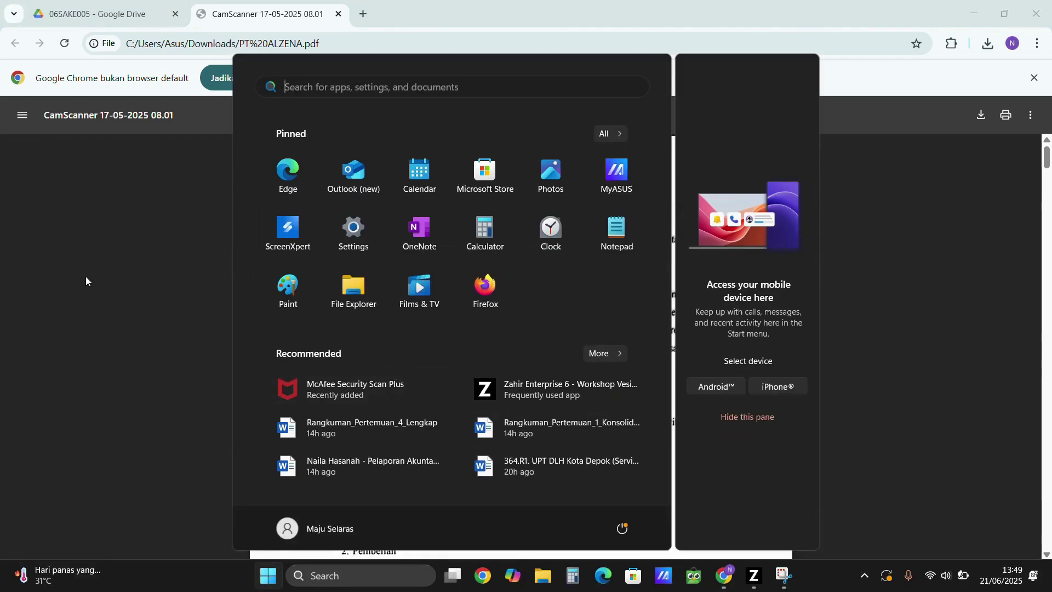
pyautogui.click(86, 276)
pyautogui.hotkey('alt', 'Tab')
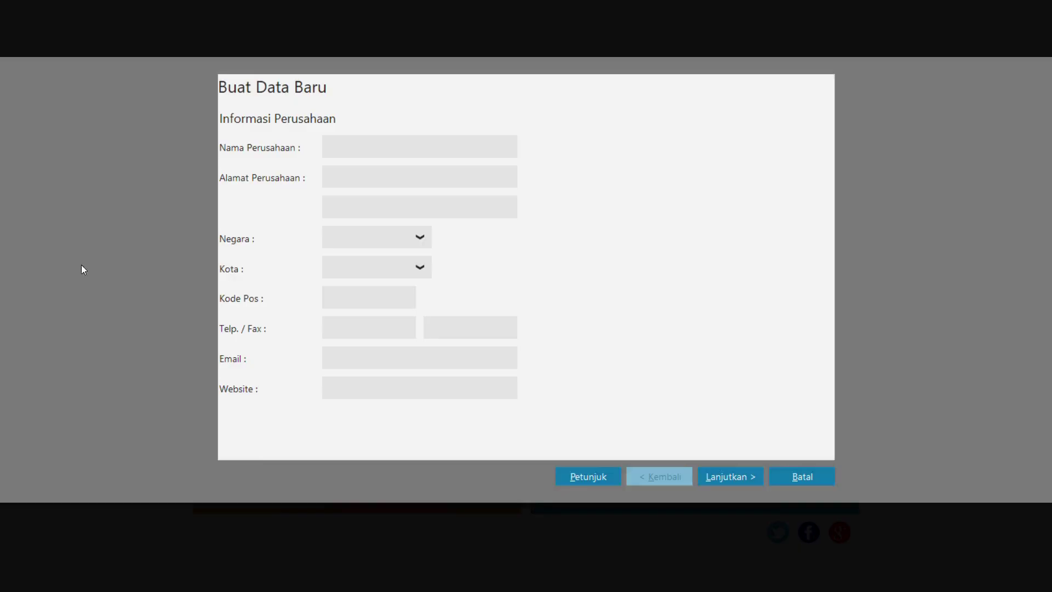
# - Enter company name PT ALZENA MUSLIMAH with its street address, country Indonesia and city Jakarta Selatan
pyautogui.write('P')
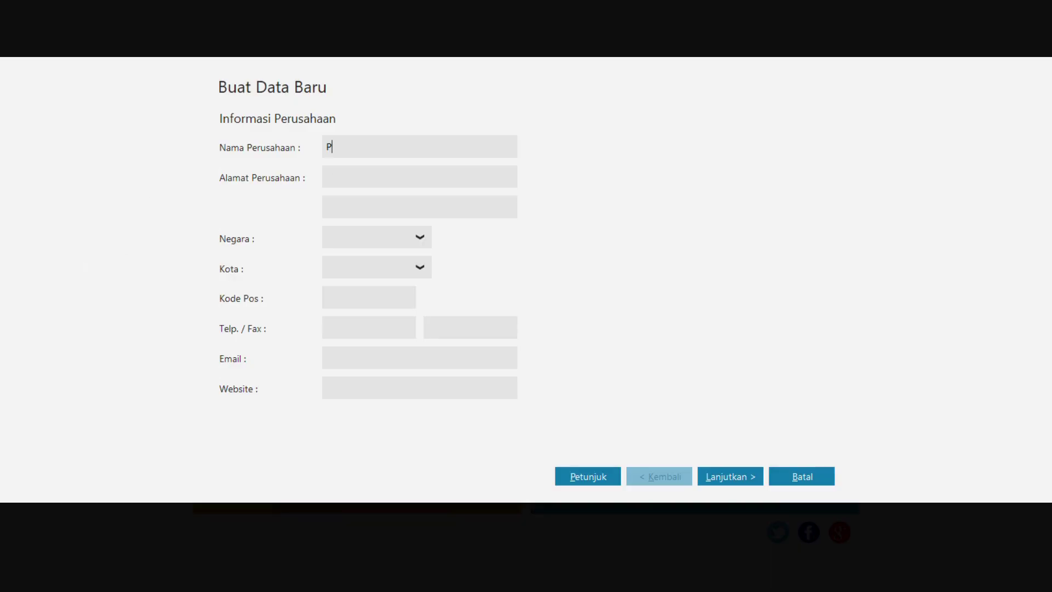
pyautogui.write('T ALZENA MUSLIMAH')
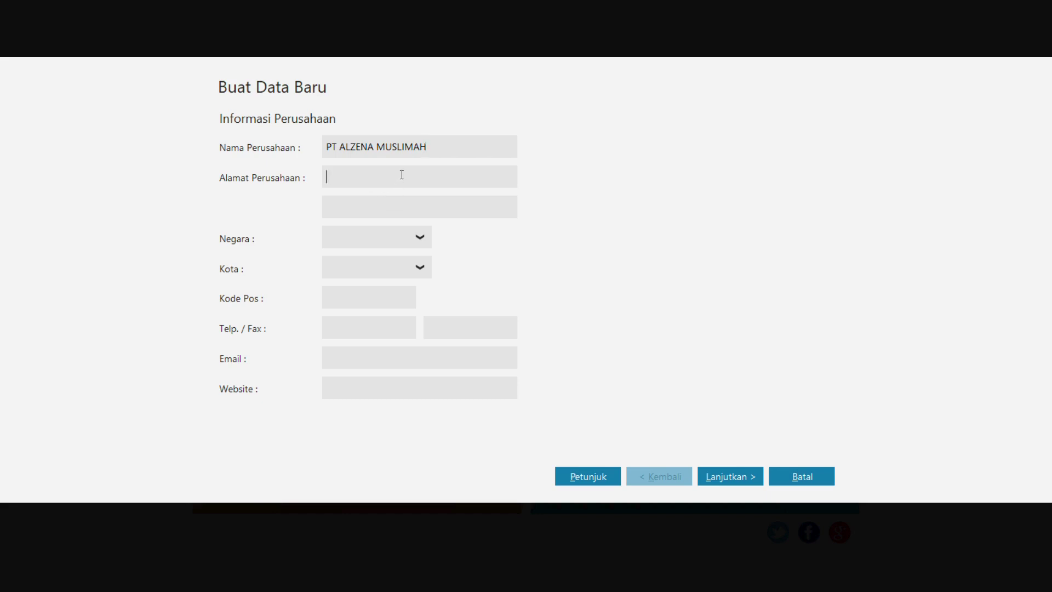
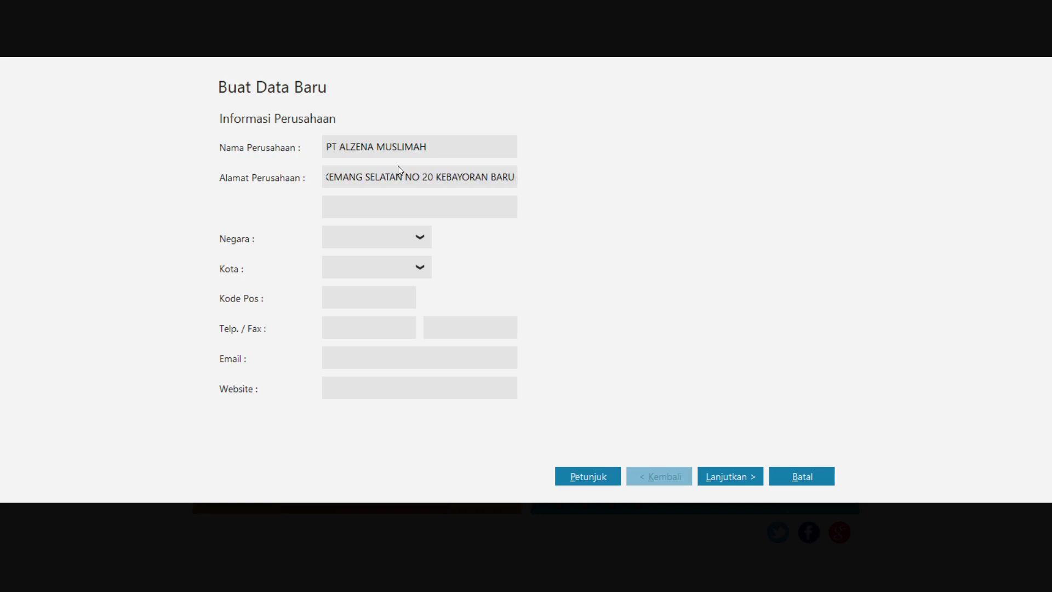
pyautogui.click(420, 239)
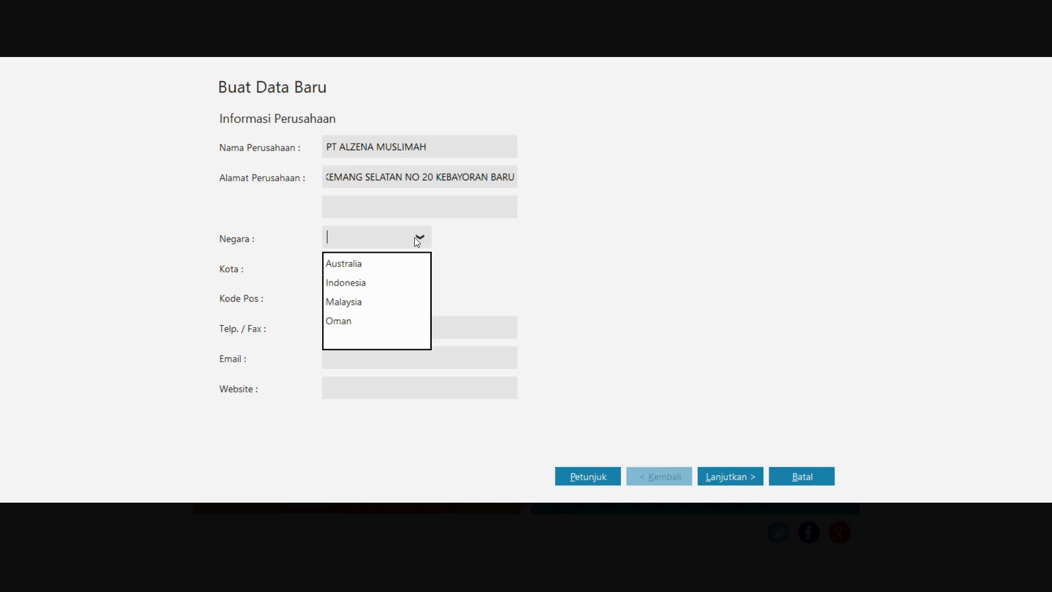
pyautogui.click(345, 278)
pyautogui.click(351, 269)
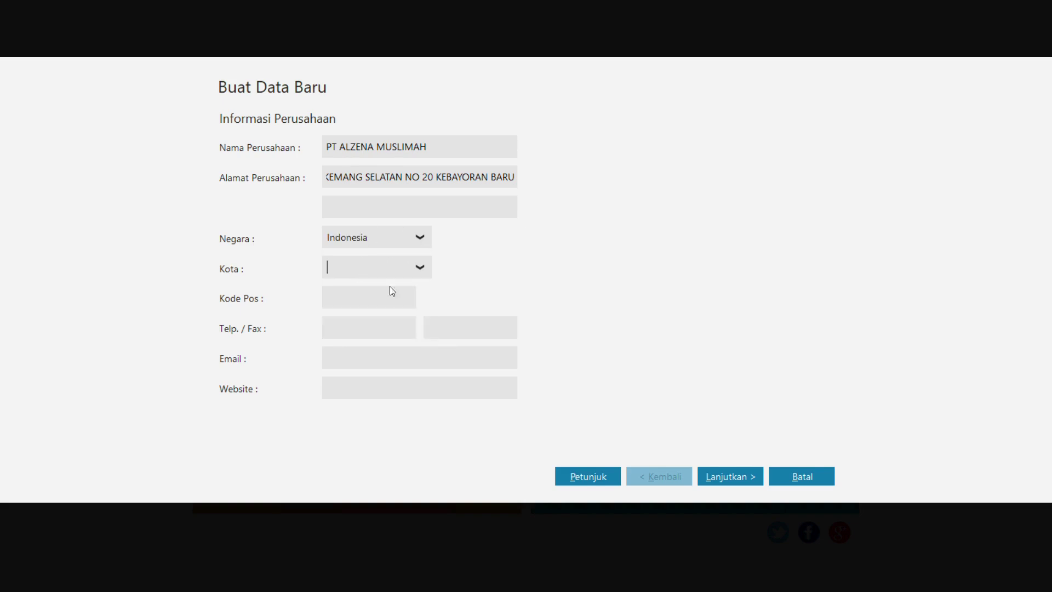
pyautogui.write('JAA')
pyautogui.press('BackSpace')
pyautogui.write('KARTA')
pyautogui.press('BackSpace')
pyautogui.write('a Selatan')
# - Enter postal code 12730 and the company phone number, then continue to the accounting period
pyautogui.click(361, 302)
pyautogui.write('123')
pyautogui.press('BackSpace')
pyautogui.write('73.')
pyautogui.press('BackSpace')
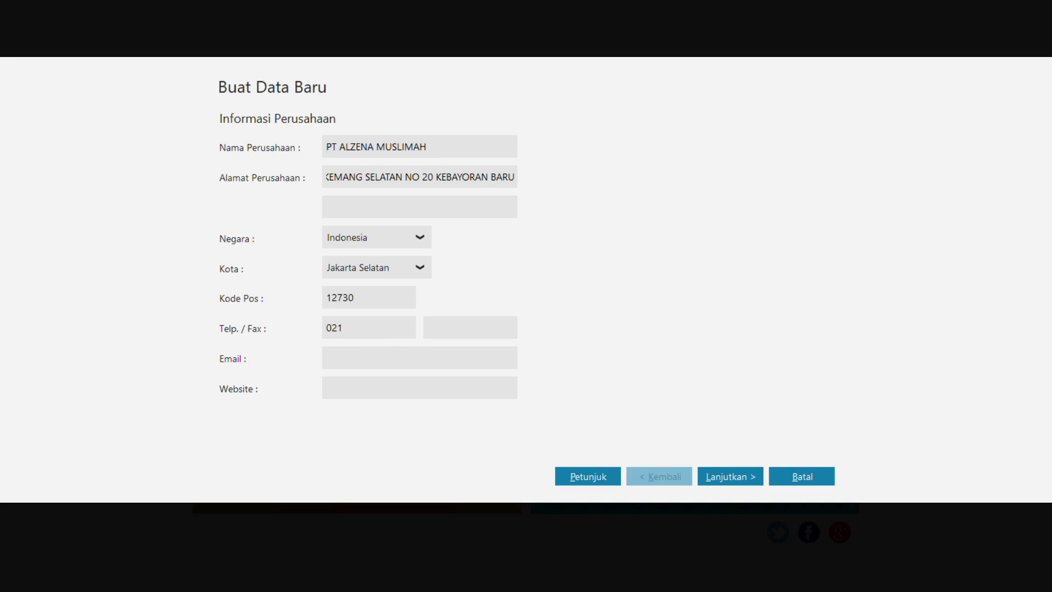
pyautogui.click(731, 481)
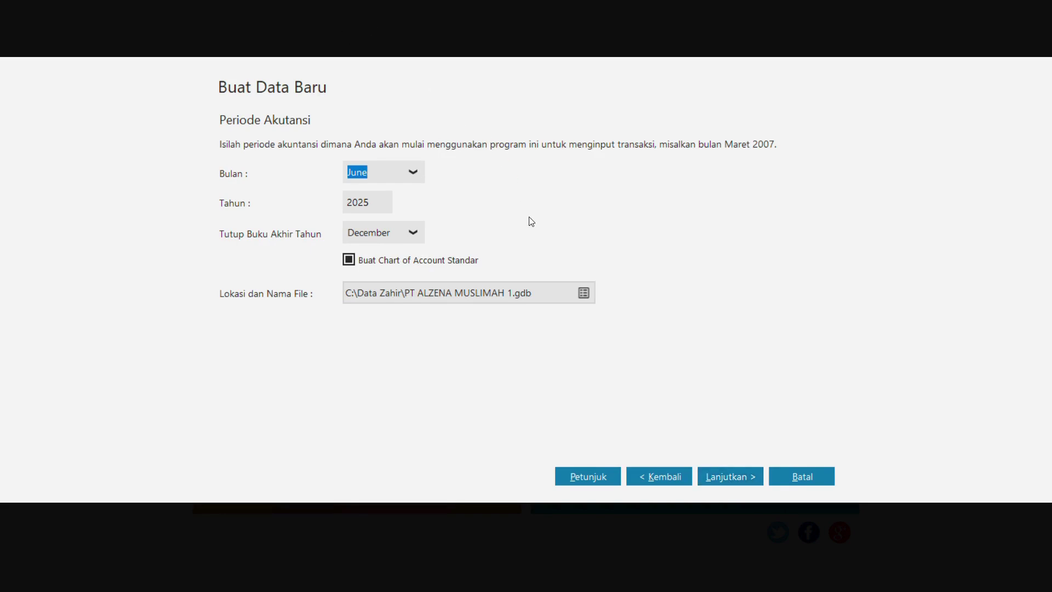
pyautogui.hotkey('alt', 'Tab')
pyautogui.scroll(-5, 480, 314)
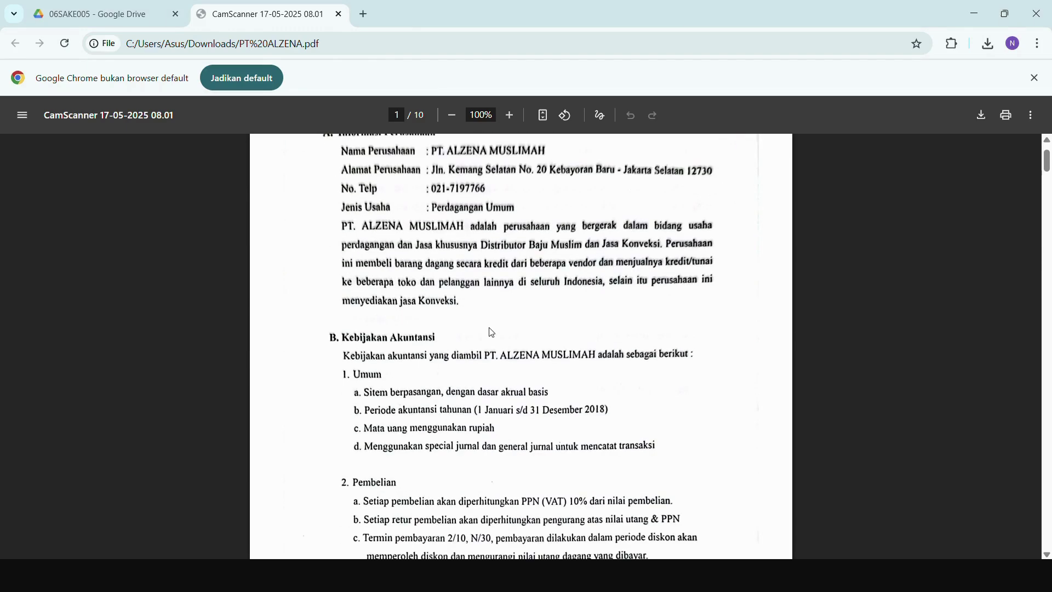
pyautogui.scroll(-18, 461, 358)
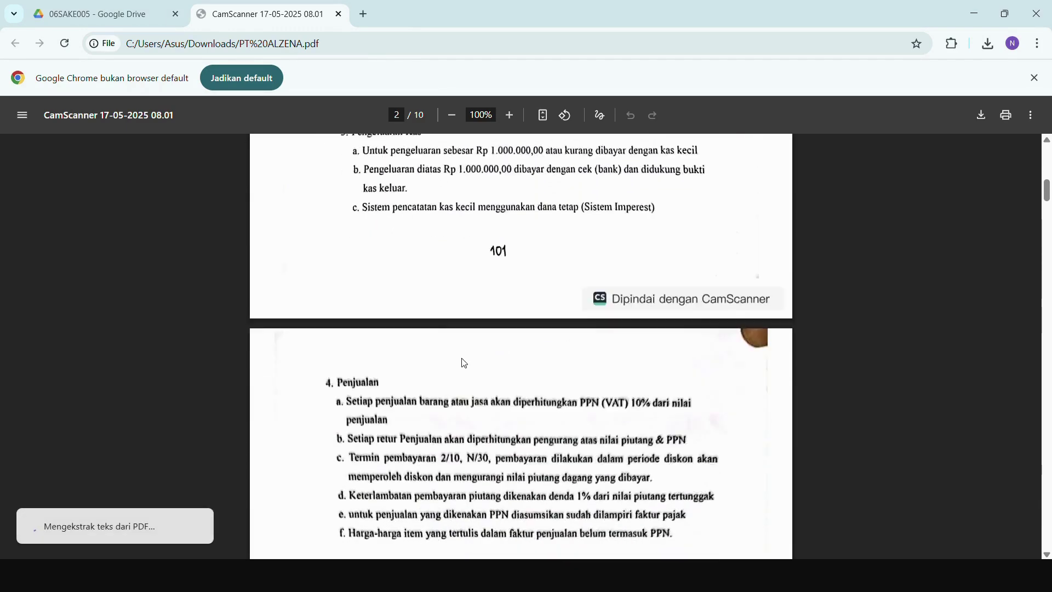
pyautogui.scroll(-12, 469, 361)
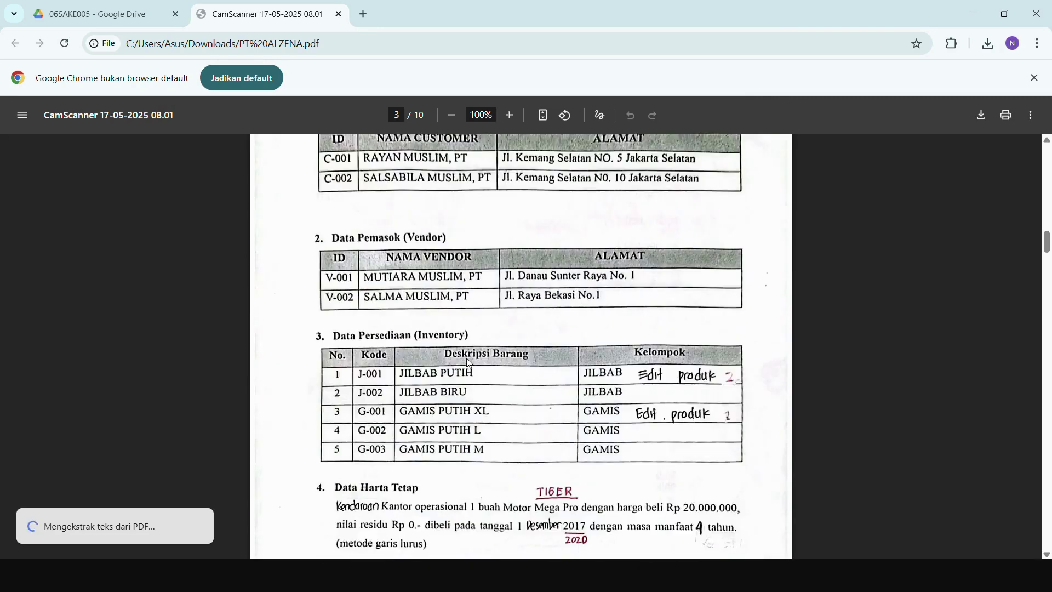
pyautogui.scroll(-4, 470, 363)
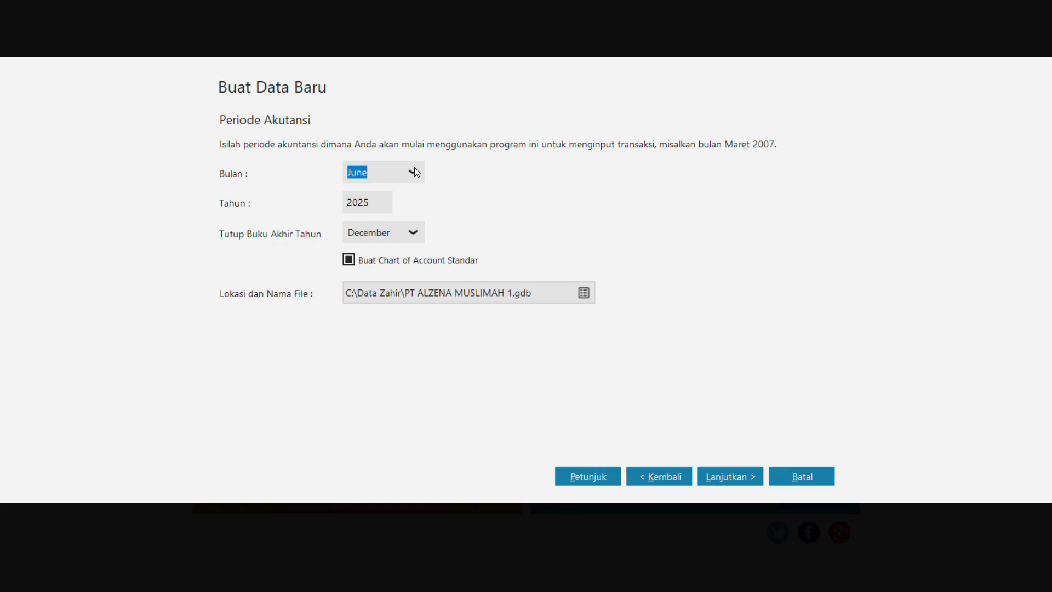
pyautogui.click(414, 172)
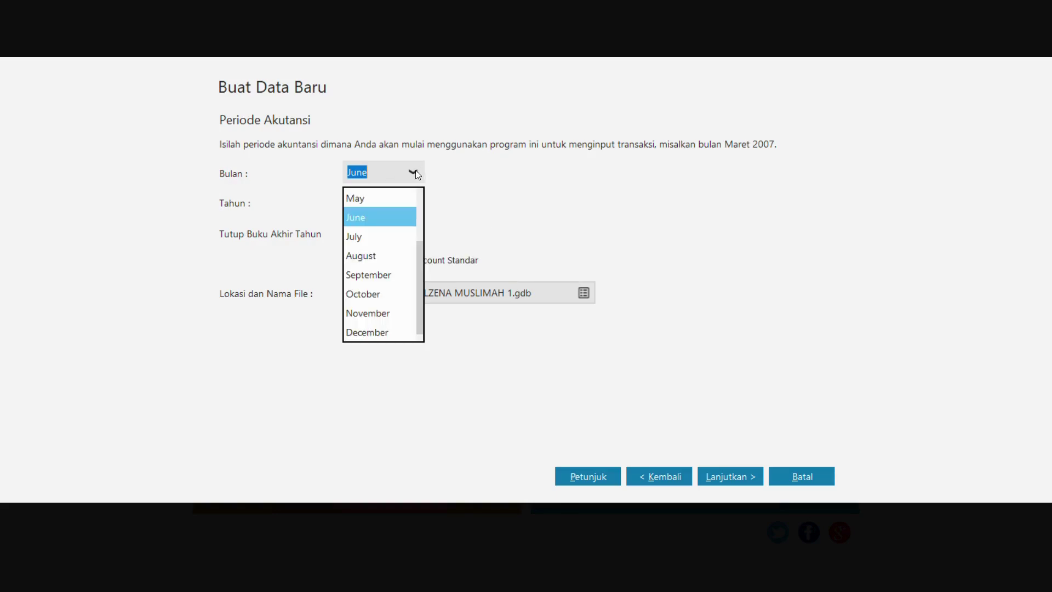
# - Set the accounting period to start in January 2018 and browse for the data file location
pyautogui.scroll(2, 380, 265)
pyautogui.scroll(2, 367, 235)
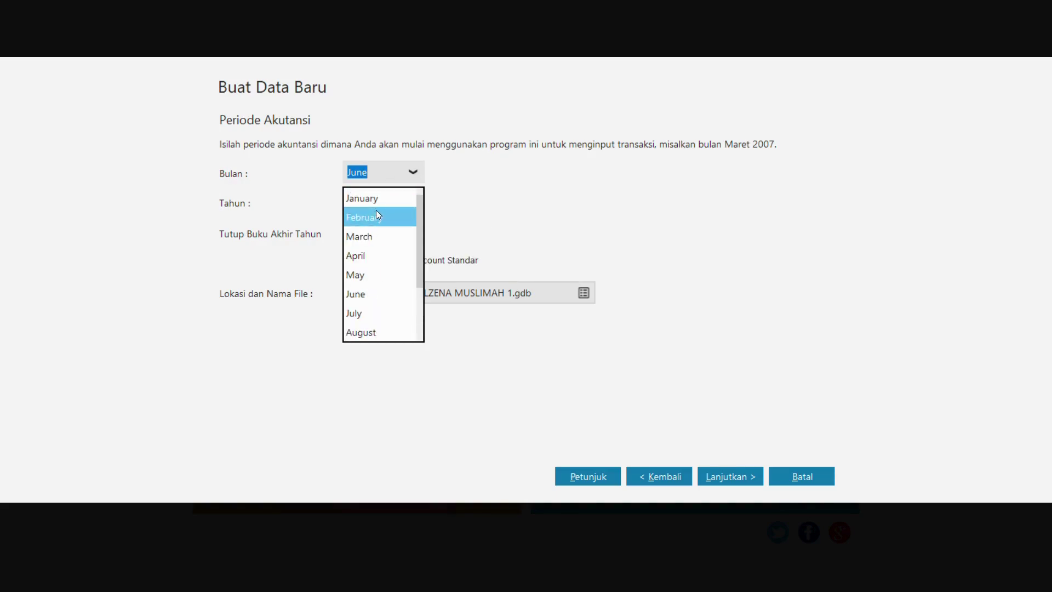
pyautogui.click(376, 204)
pyautogui.doubleClick(373, 206)
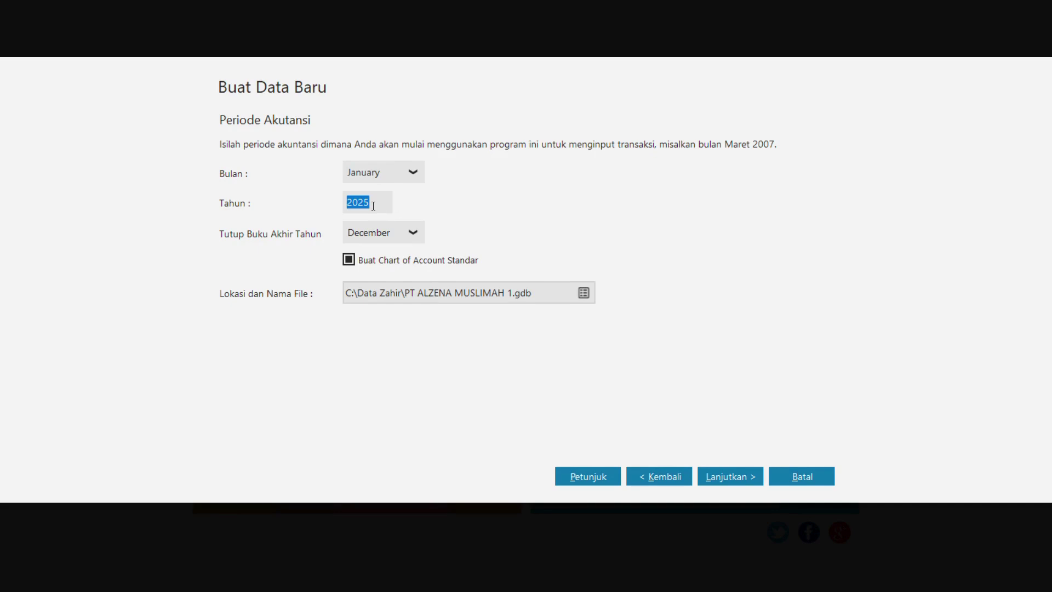
pyautogui.write('2018')
pyautogui.click(584, 296)
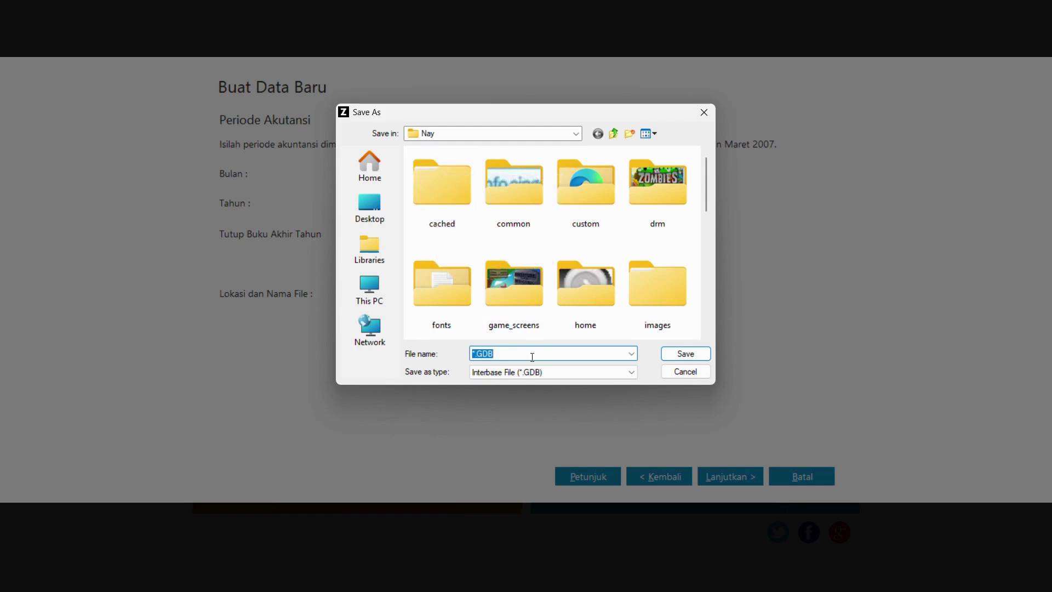
# - Save the data file as 'PT ALZENA MUSLIMAH AFIFAH NFH.GDB' in D:\Nay
pyautogui.click(474, 355)
pyautogui.press('BackSpace')
pyautogui.press('BackSpace')
pyautogui.write('p')
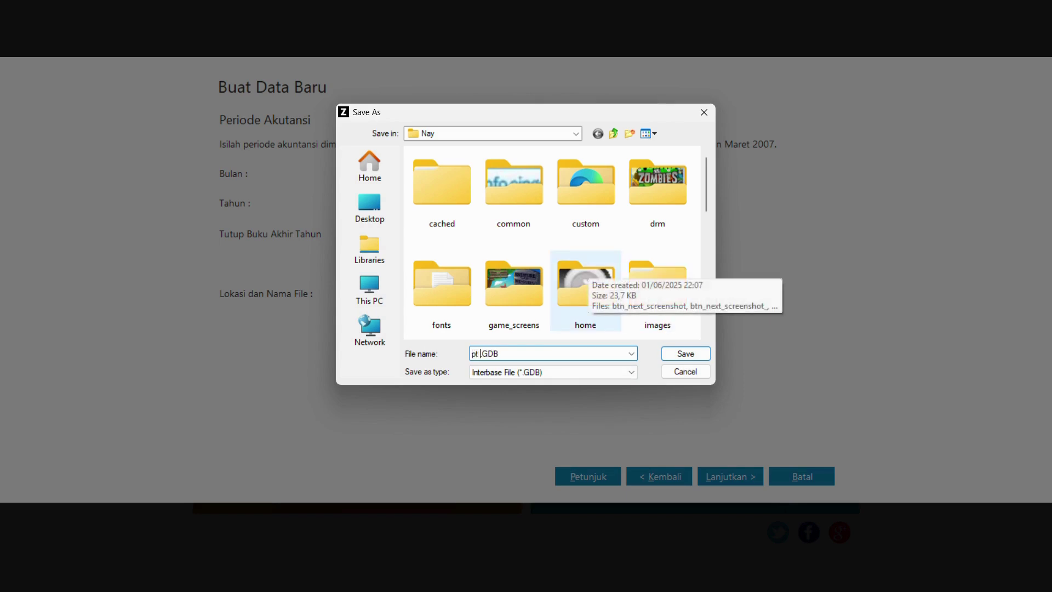
pyautogui.press('BackSpace')
pyautogui.write('p')
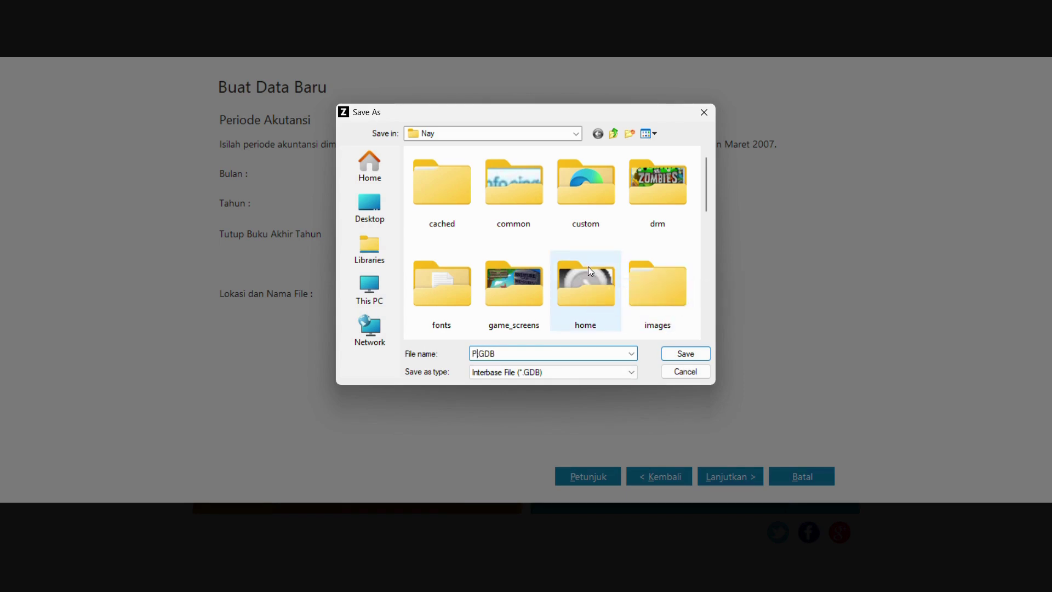
pyautogui.write('*.')
pyautogui.hotkey('ctrl', 'a')
pyautogui.press('BackSpace')
pyautogui.write('PT ALZENA MUSLI')
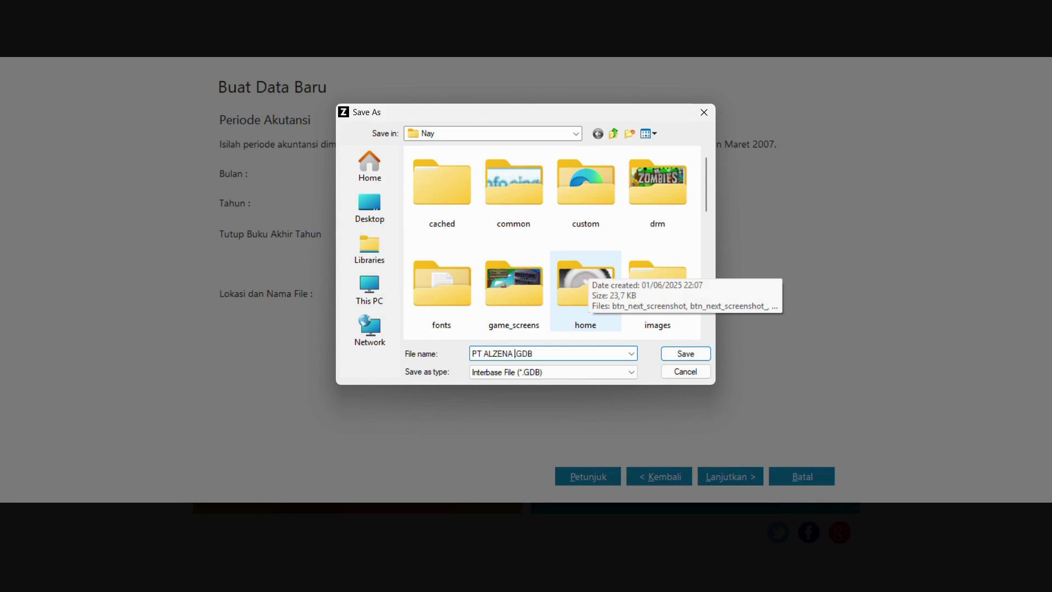
pyautogui.write('MAH AFIFAH NFH.')
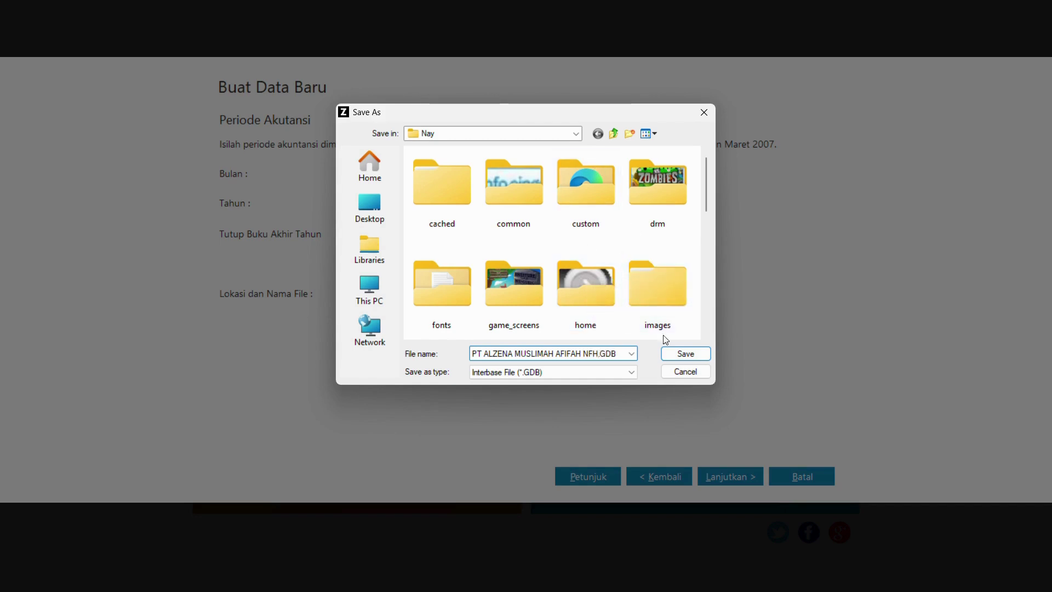
pyautogui.click(689, 357)
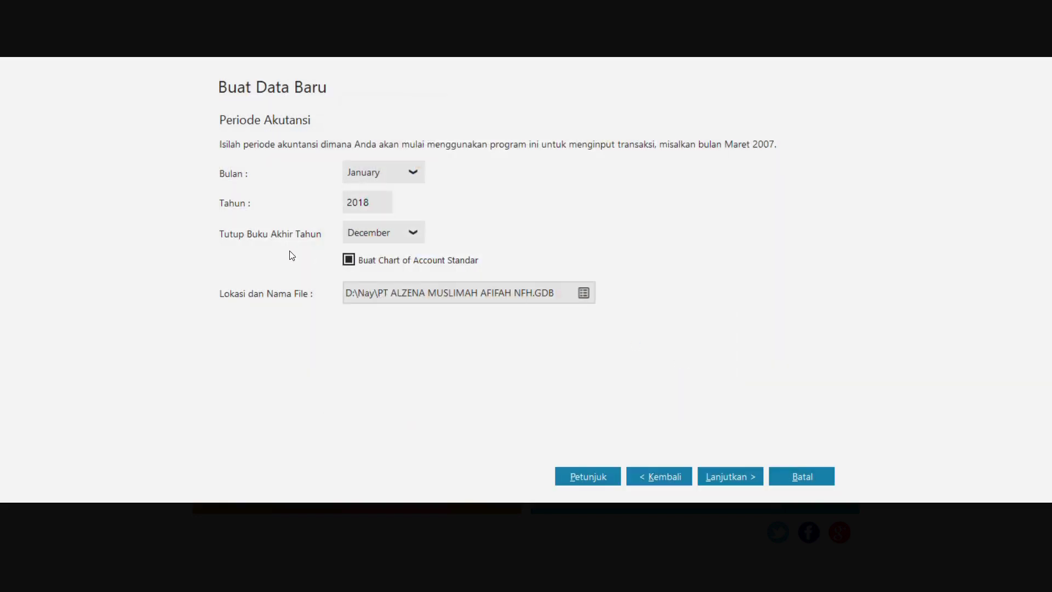
# - Accept the default department, account code and confirmation pages and create the company database
pyautogui.click(732, 474)
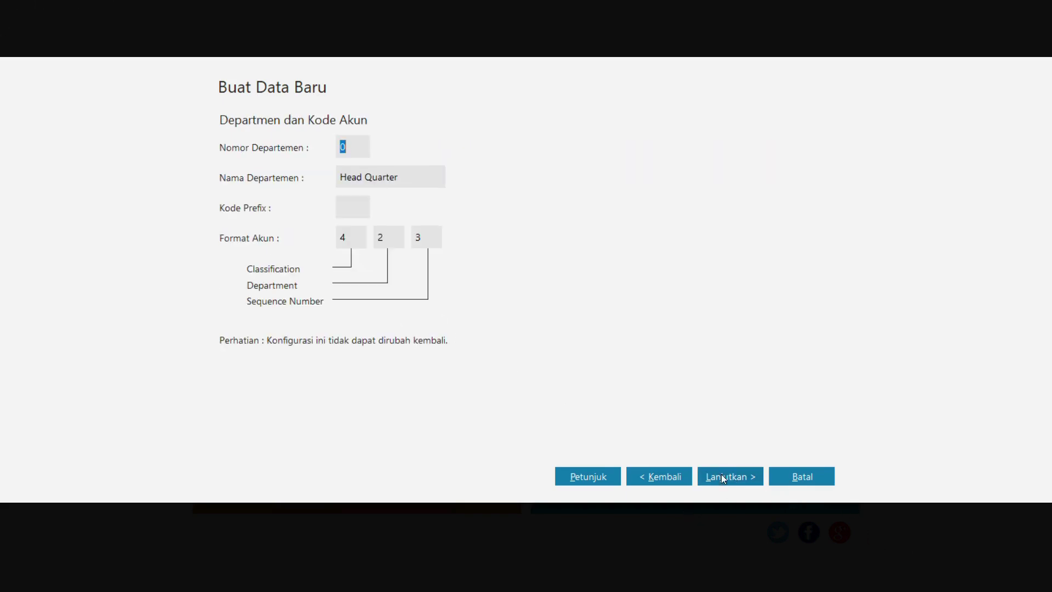
pyautogui.click(721, 474)
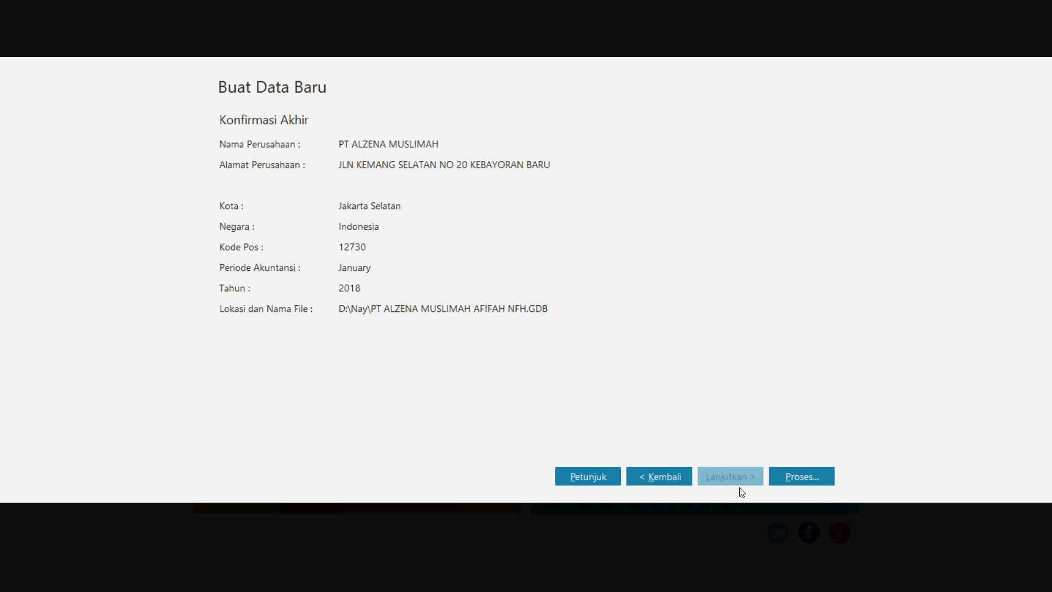
pyautogui.click(802, 481)
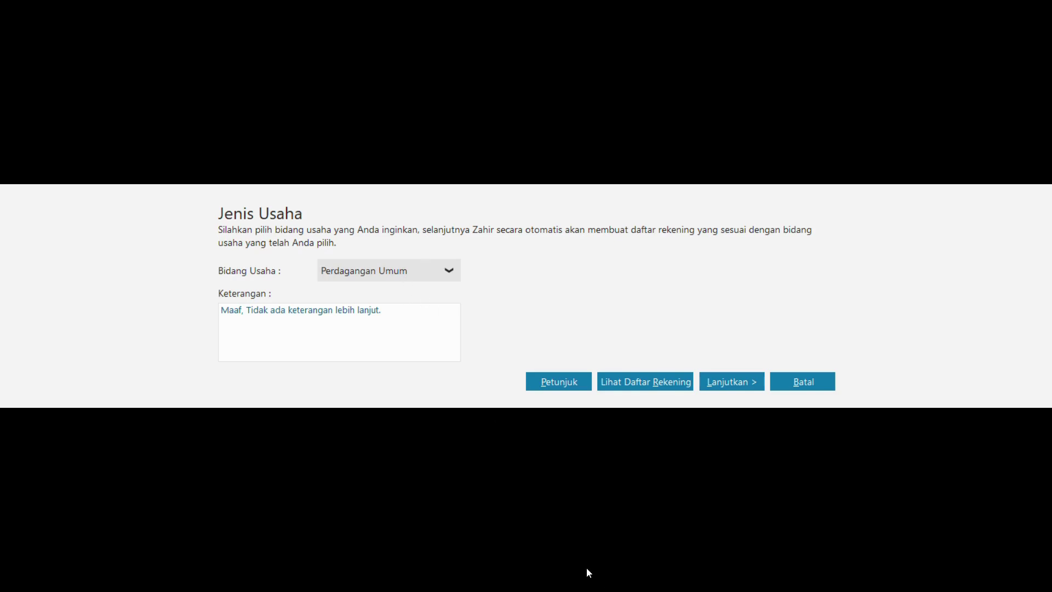
# - Proceed with Perdagangan Umum as the business type and confirm it with Ya
pyautogui.click(736, 382)
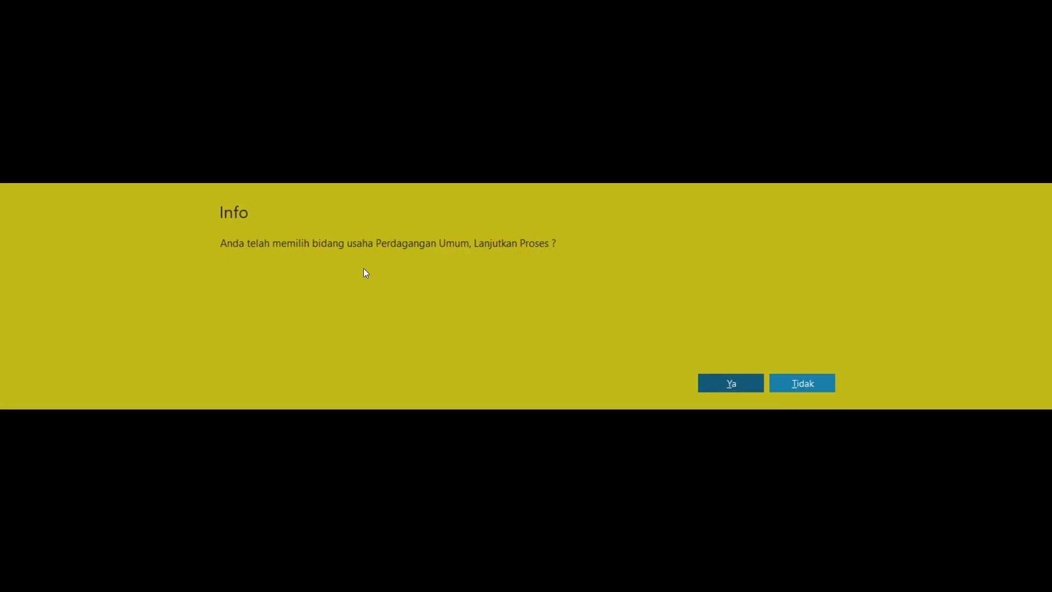
pyautogui.click(724, 380)
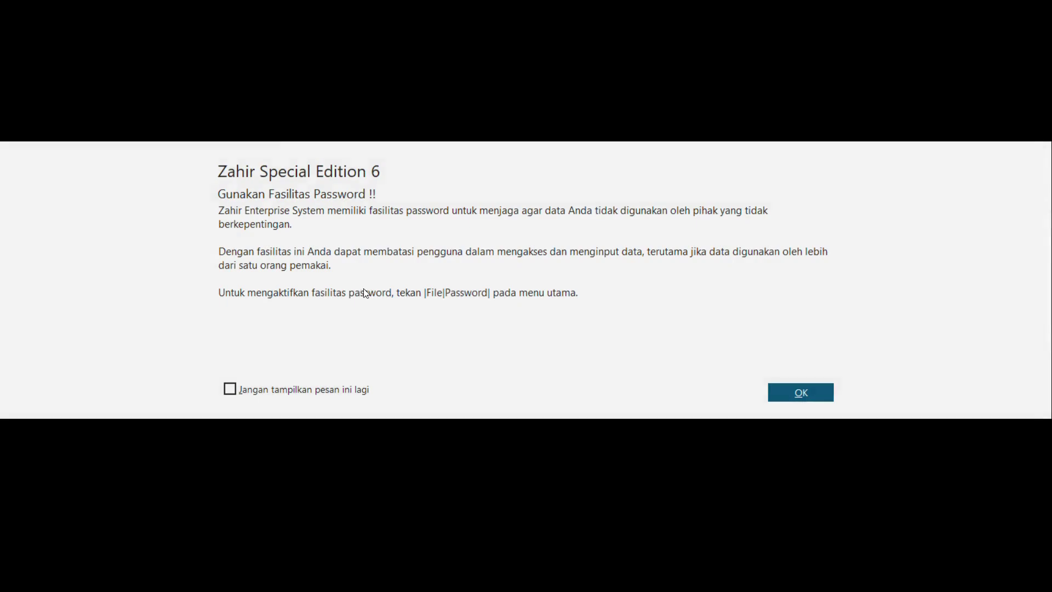
# - Dismiss the password notice, keep IDR, and set the USD exchange rate to 17000
pyautogui.click(808, 396)
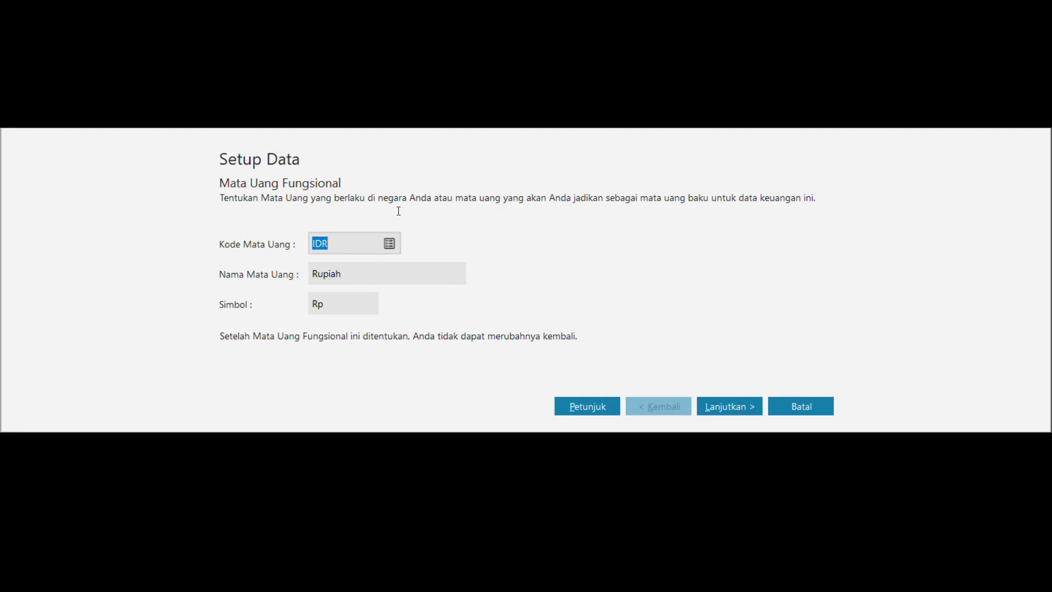
pyautogui.click(729, 411)
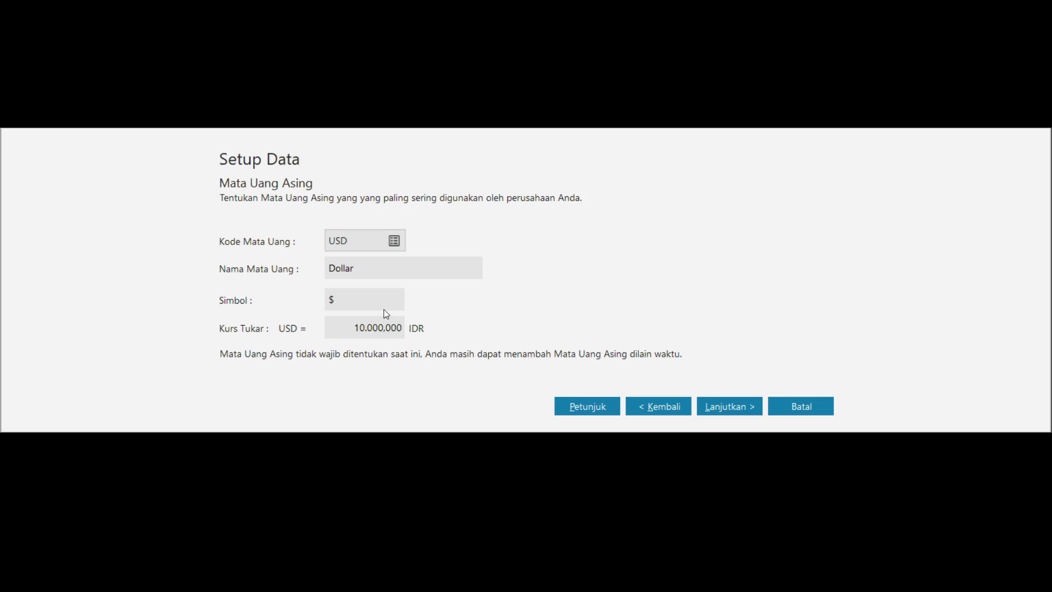
pyautogui.click(392, 331)
pyautogui.write('17000')
pyautogui.press('Tab')
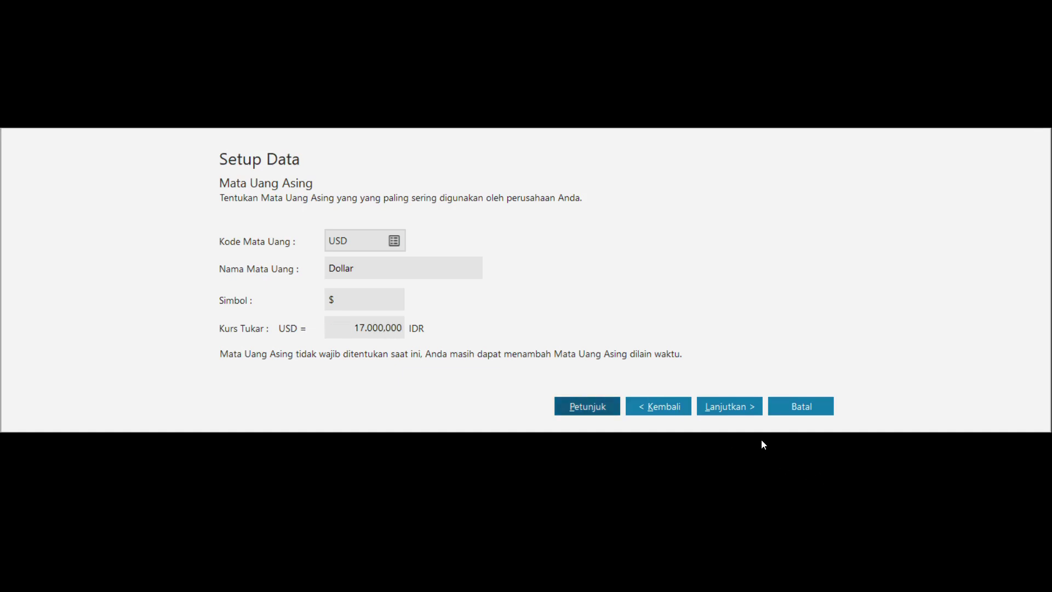
pyautogui.click(744, 415)
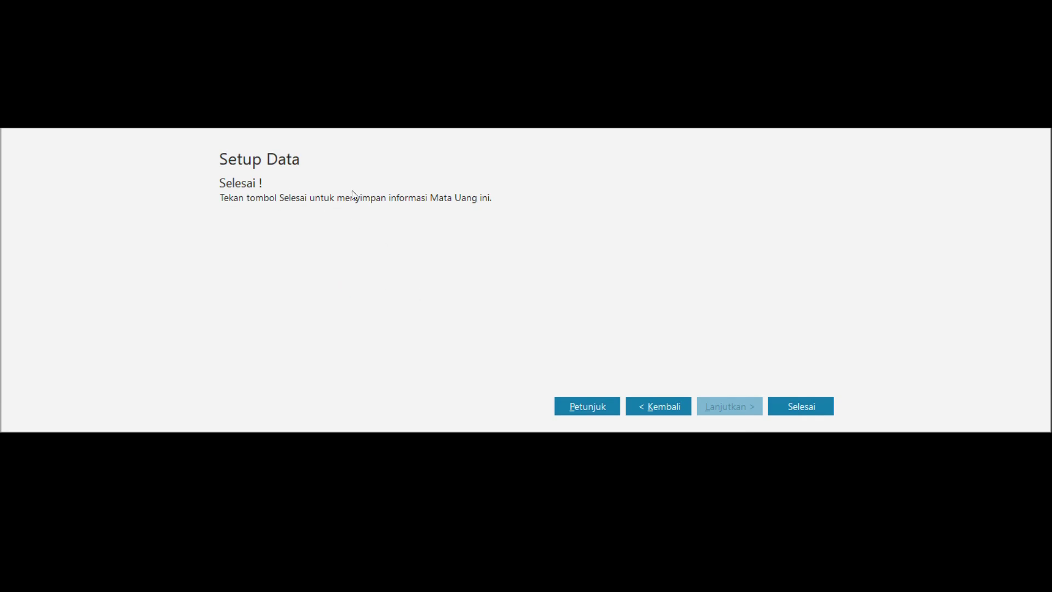
# - Finish the Setup Data wizard with Selesai and wait for the index reset to complete
pyautogui.click(808, 410)
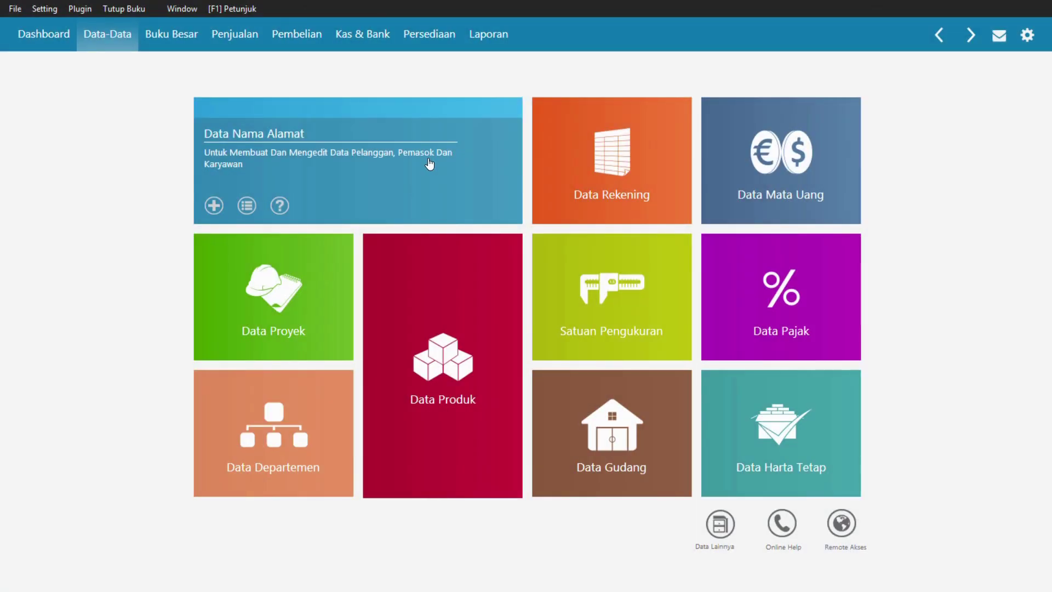
pyautogui.moveTo(584, 402)
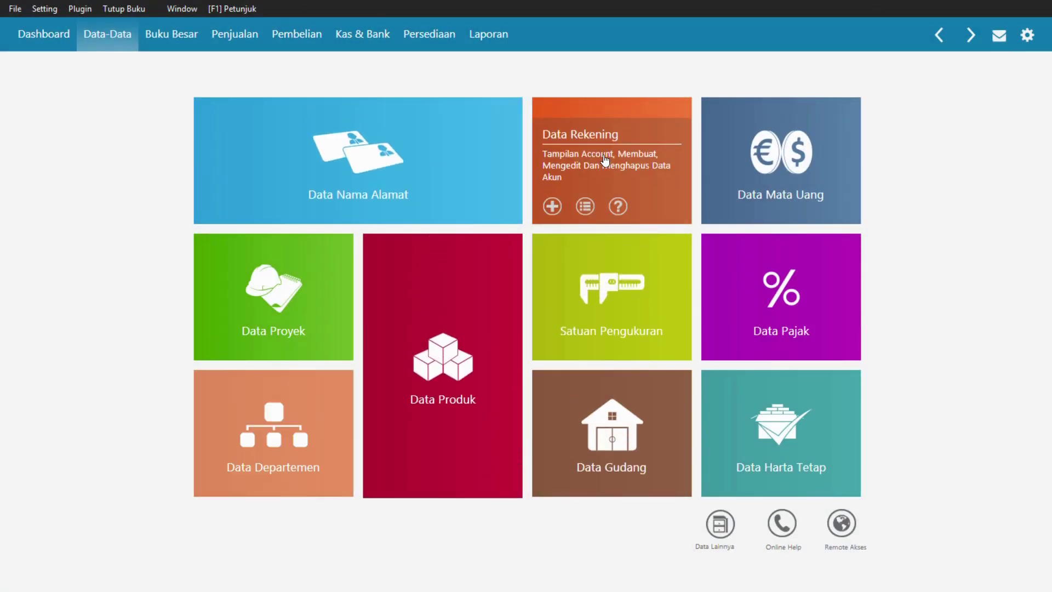
# - Open Data Rekening, switch the account list to full-table view, and bring up the case-study PDF
pyautogui.click(603, 154)
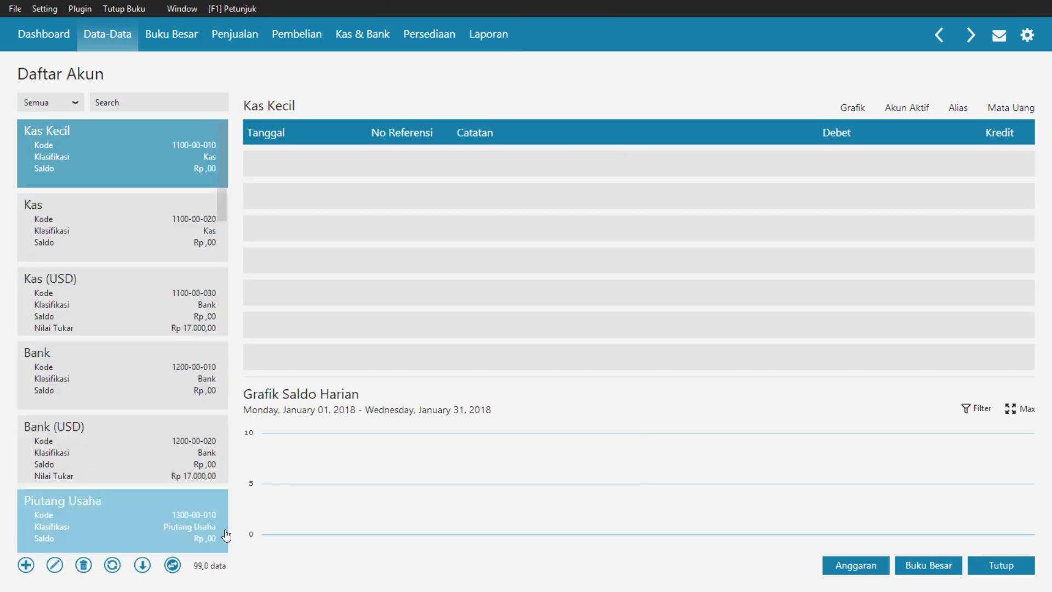
pyautogui.click(172, 567)
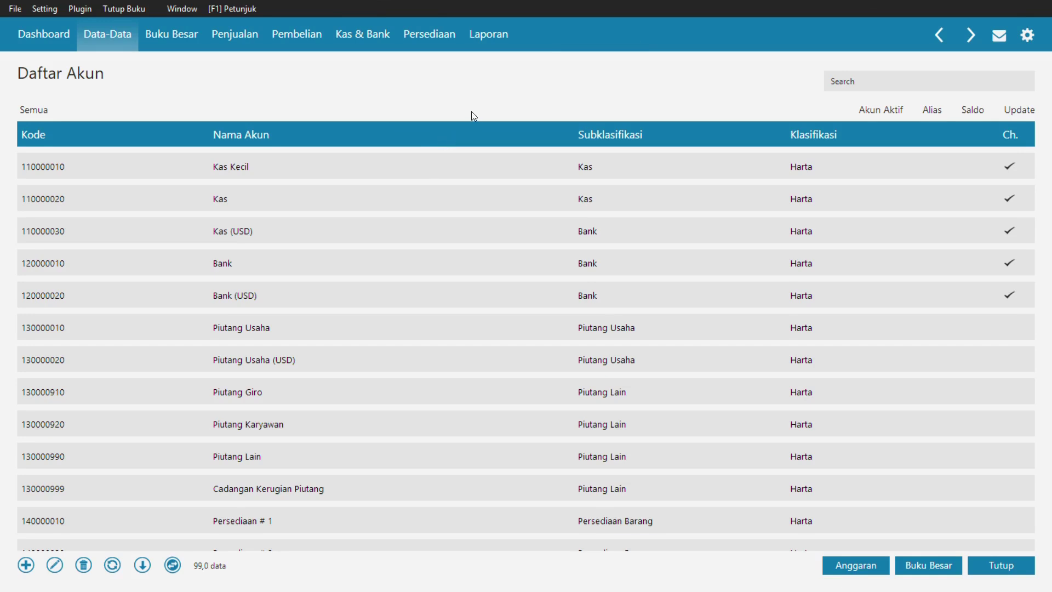
pyautogui.hotkey('alt', 'Tab')
pyautogui.hotkey('alt', 'Tab')
pyautogui.hotkey('alt', 'Tab')
pyautogui.hotkey('alt', 'Tab')
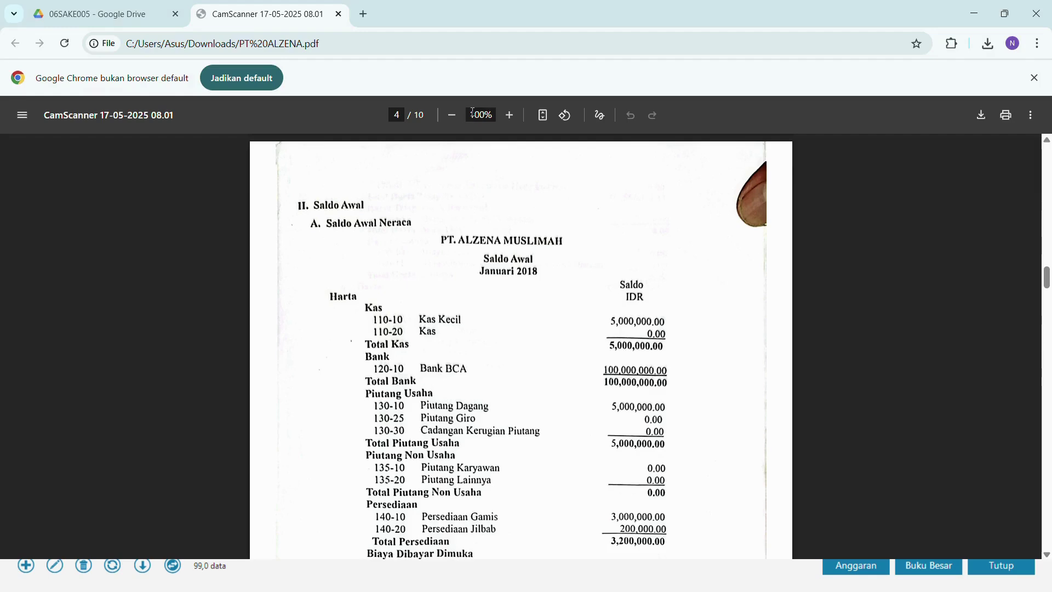
pyautogui.scroll(-10, 533, 228)
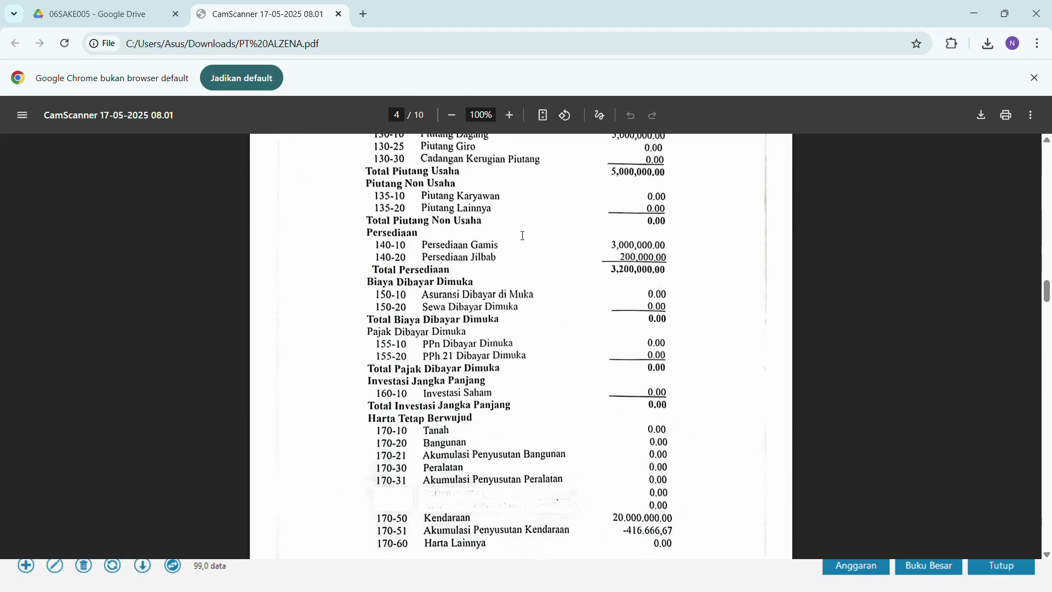
pyautogui.scroll(4, 520, 236)
pyautogui.scroll(6, 520, 237)
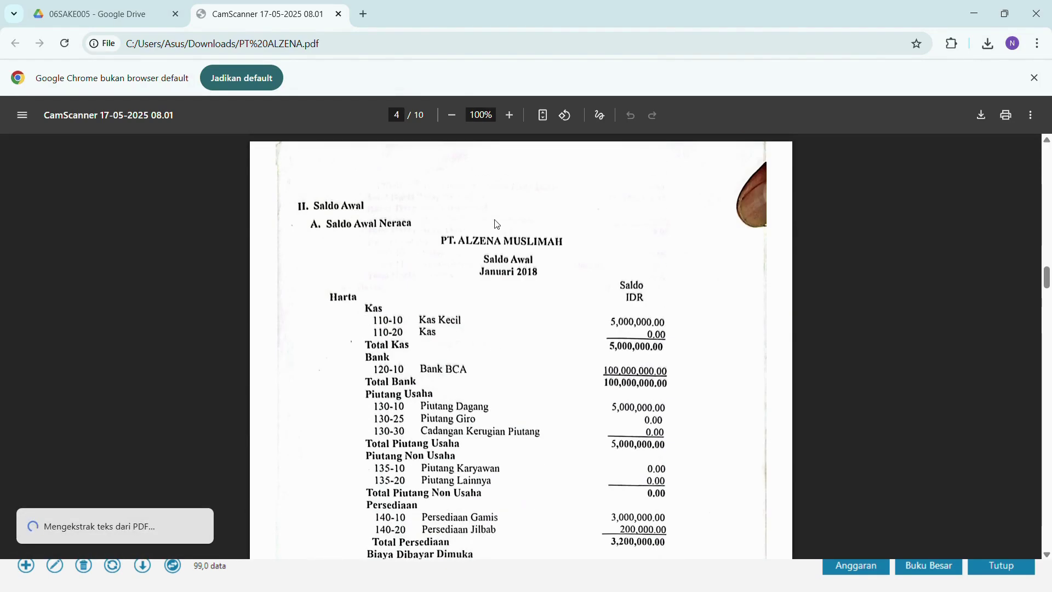
pyautogui.scroll(-9, 457, 427)
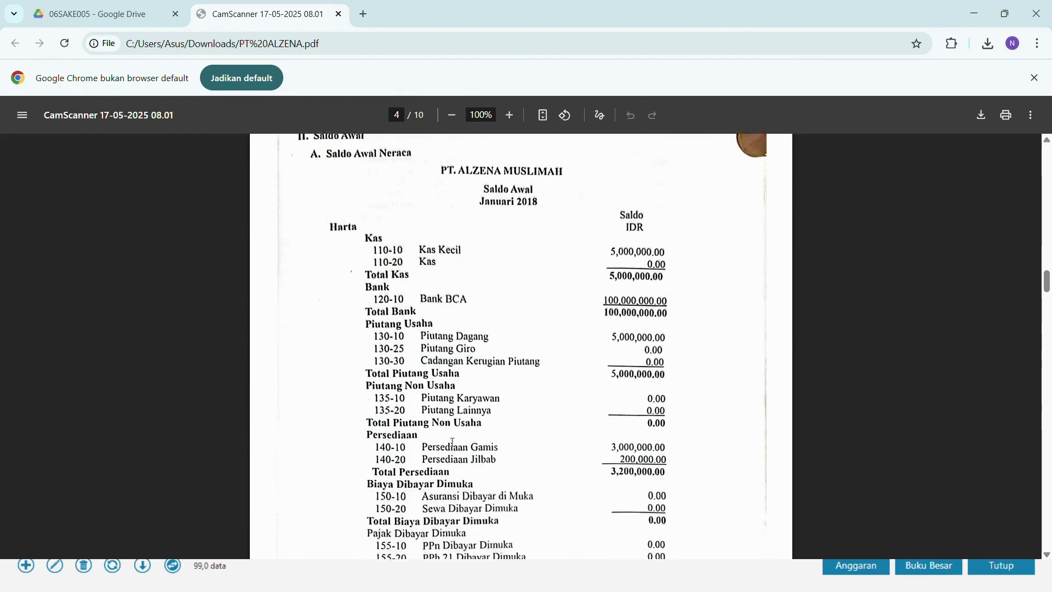
pyautogui.scroll(-12, 448, 420)
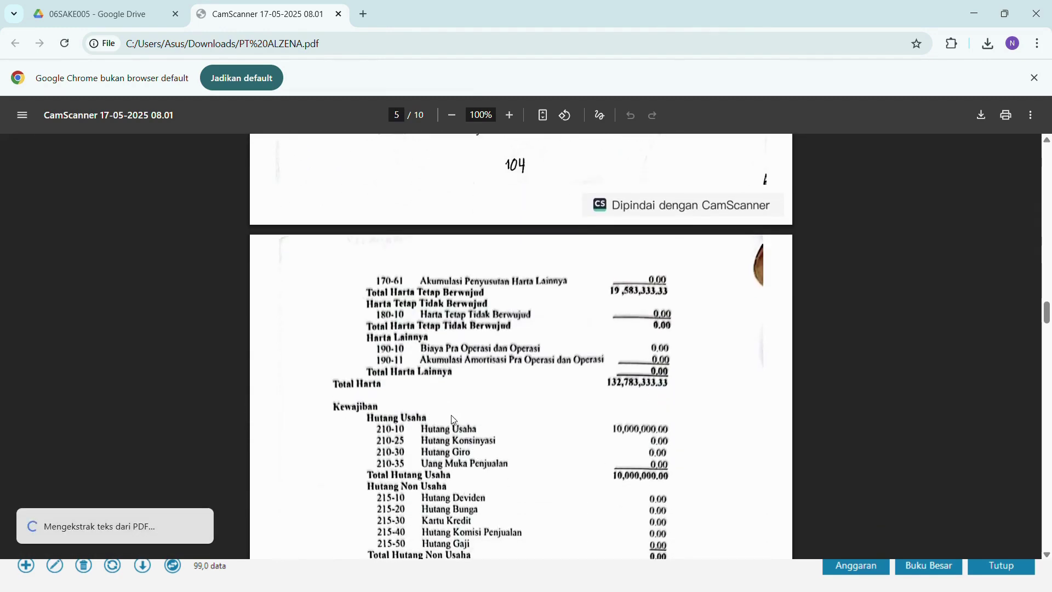
pyautogui.scroll(-11, 454, 414)
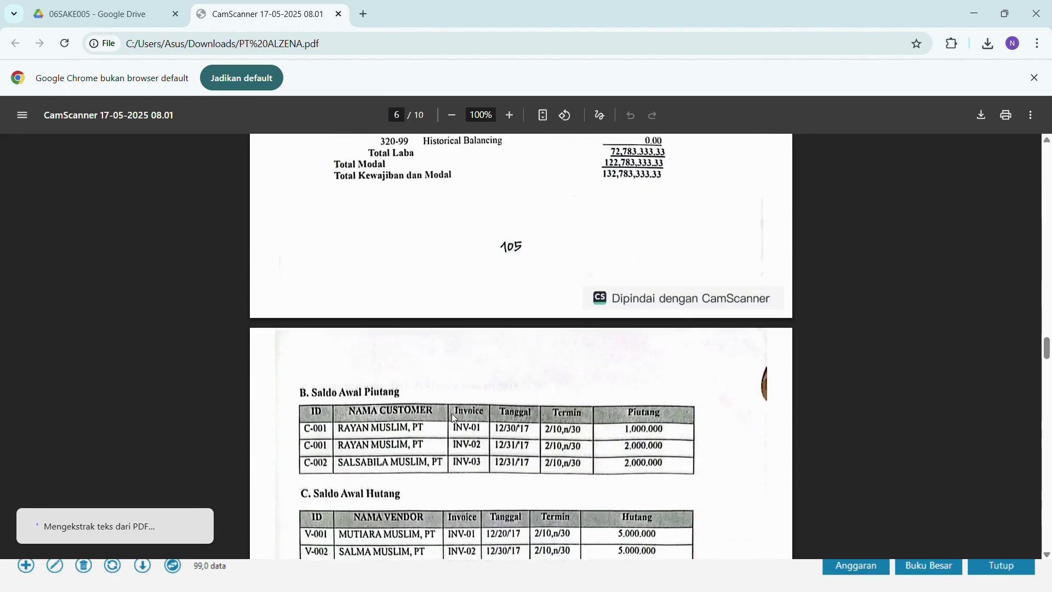
pyautogui.scroll(-8, 443, 262)
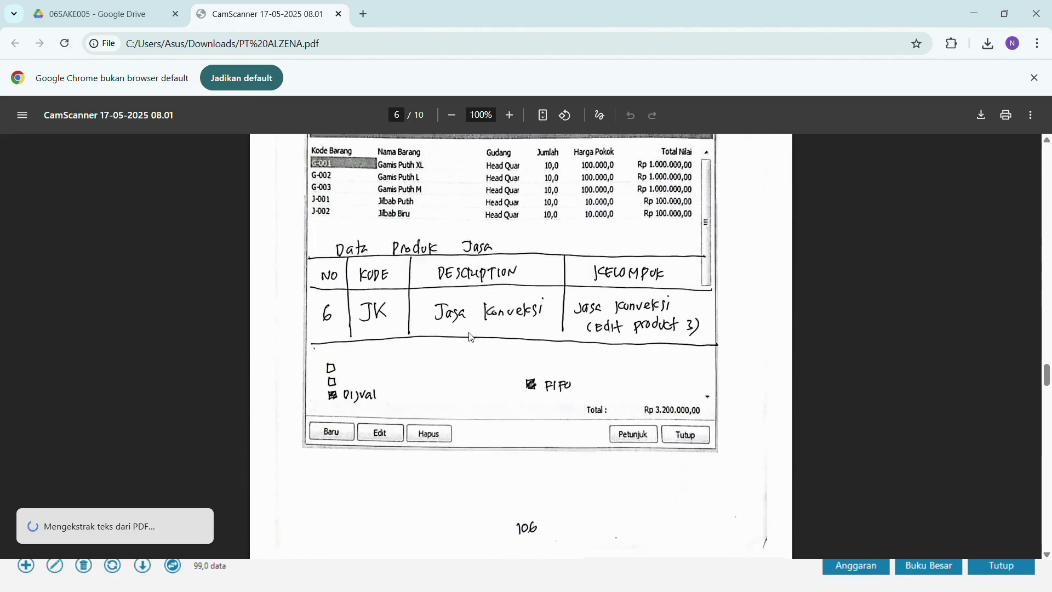
pyautogui.scroll(8, 498, 215)
pyautogui.scroll(20, 498, 214)
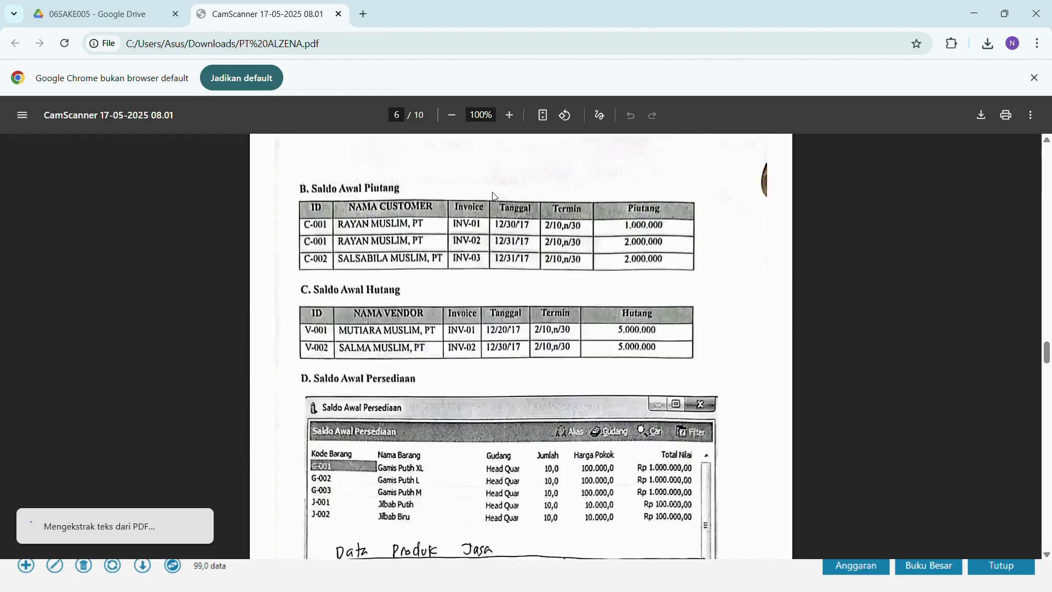
pyautogui.scroll(1, 494, 224)
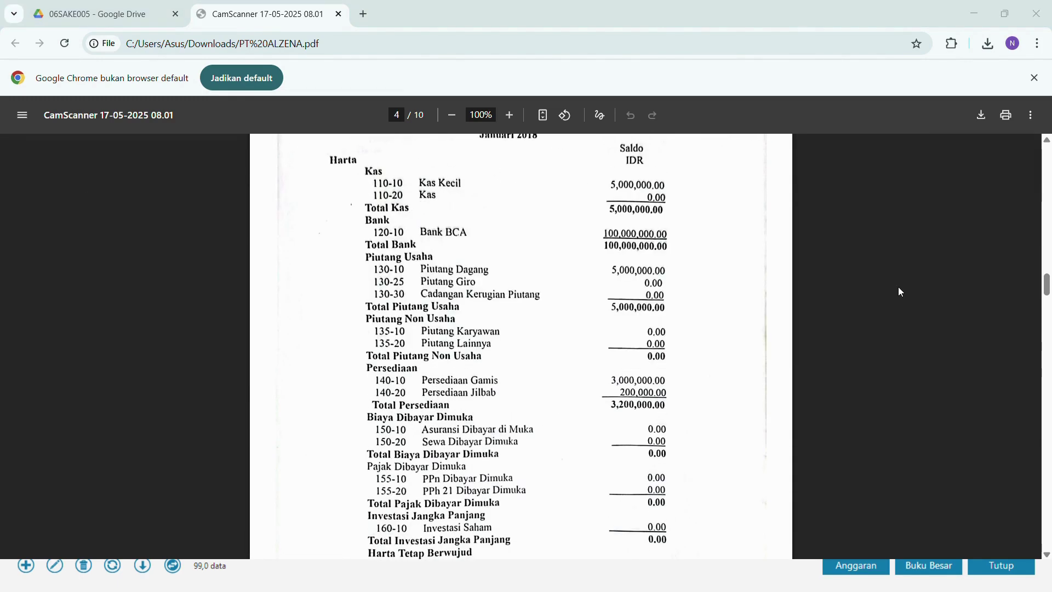
pyautogui.hotkey('alt', 'Tab')
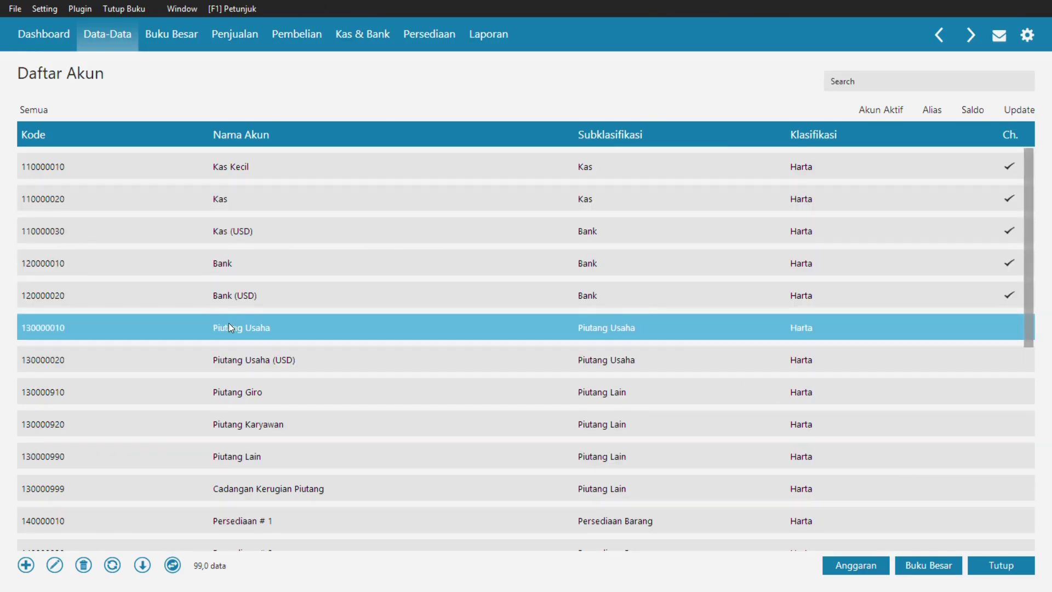
# - Rename the Piutang Usaha account to Piutang Dagang and save it
pyautogui.click(261, 335)
pyautogui.doubleClick(262, 333)
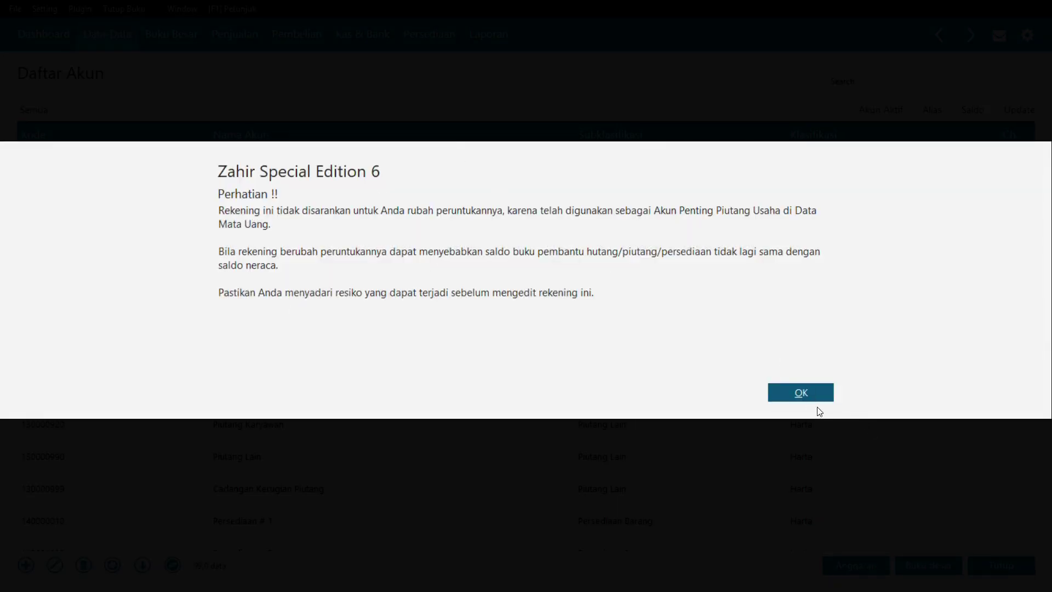
pyautogui.click(804, 398)
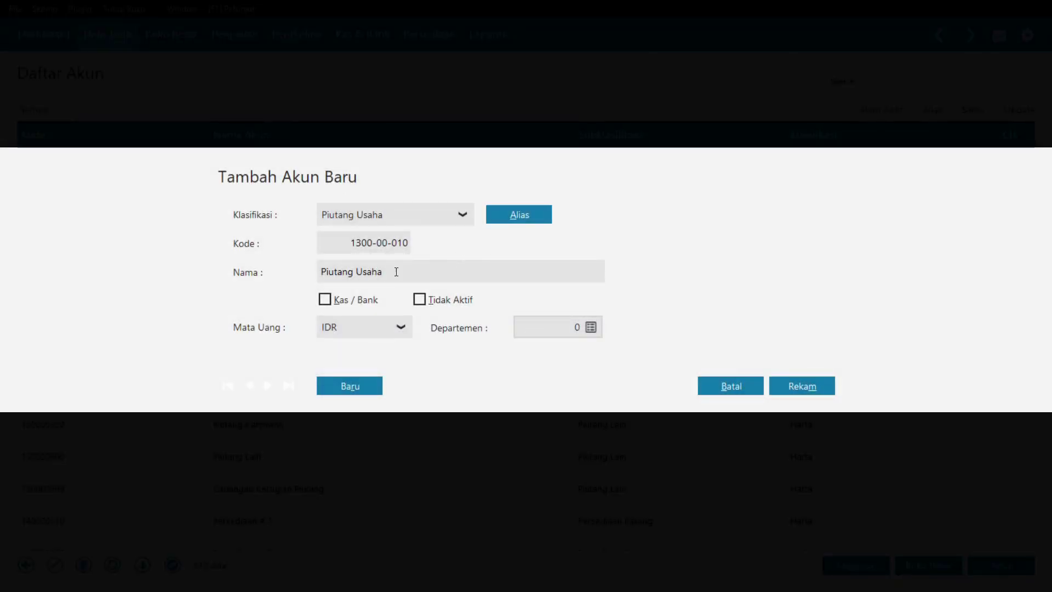
pyautogui.doubleClick(395, 272)
pyautogui.click(405, 274)
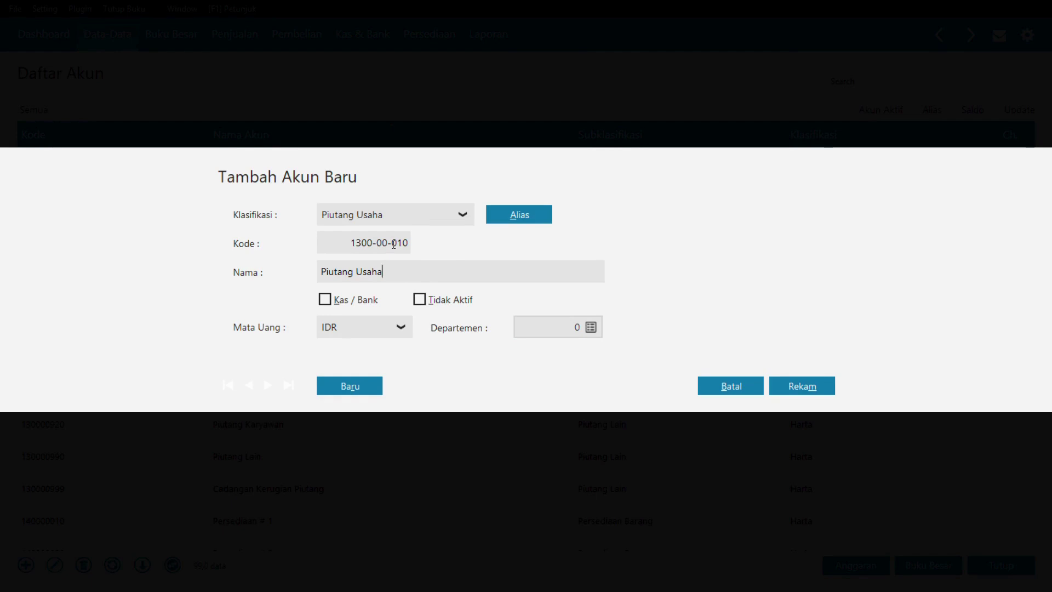
pyautogui.press('BackSpace')
pyautogui.press('BackSpace')
pyautogui.press('BackSpace')
pyautogui.press('BackSpace')
pyautogui.press('BackSpace')
pyautogui.write('Dang')
pyautogui.press('BackSpace')
pyautogui.press('BackSpace')
pyautogui.write('gang')
pyautogui.click(791, 387)
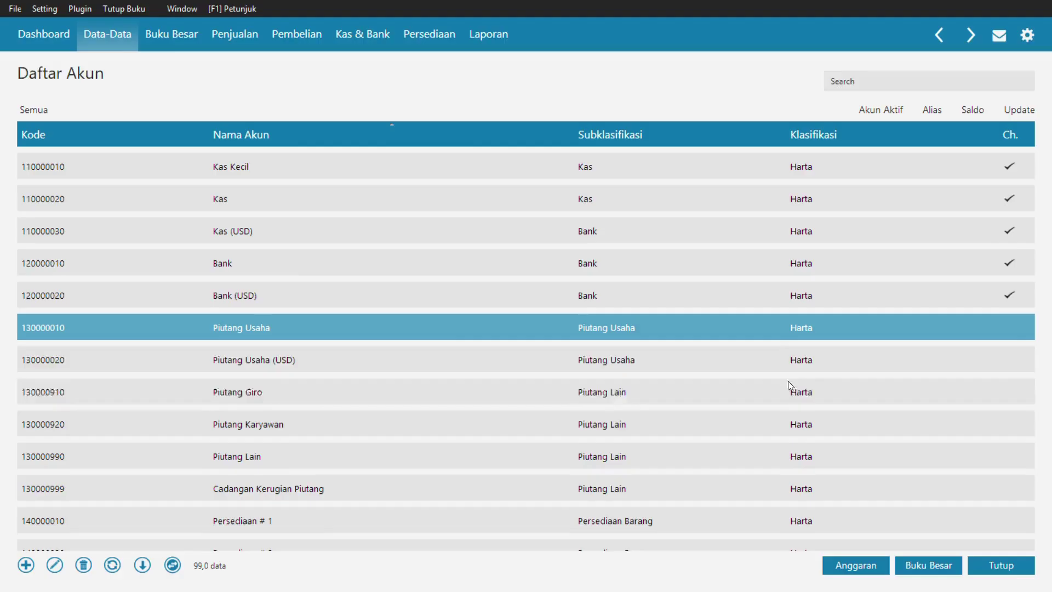
# - Rename the Bank account to BCA and save it
pyautogui.doubleClick(212, 262)
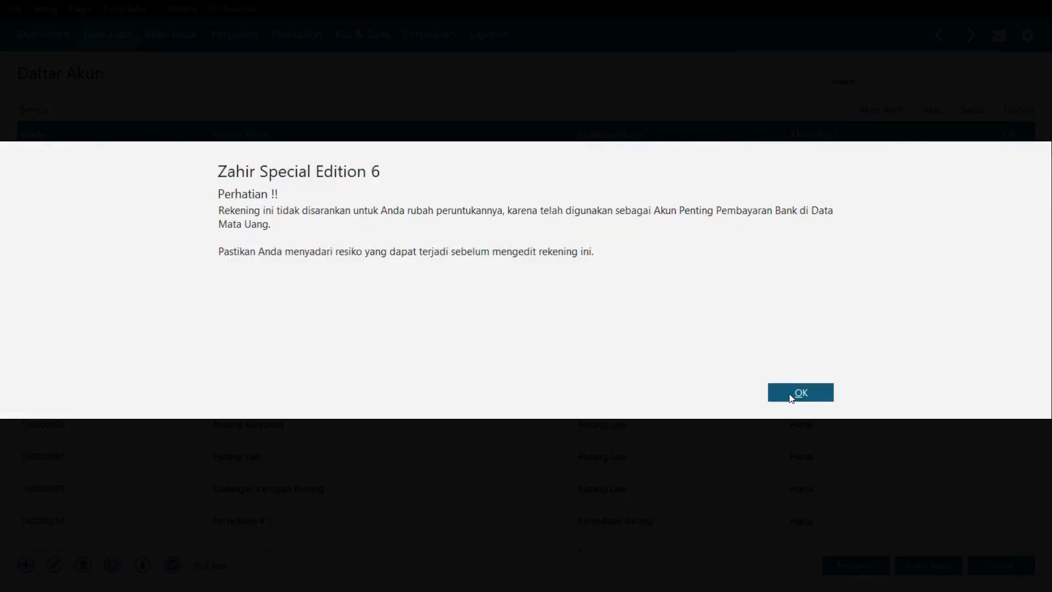
pyautogui.click(791, 396)
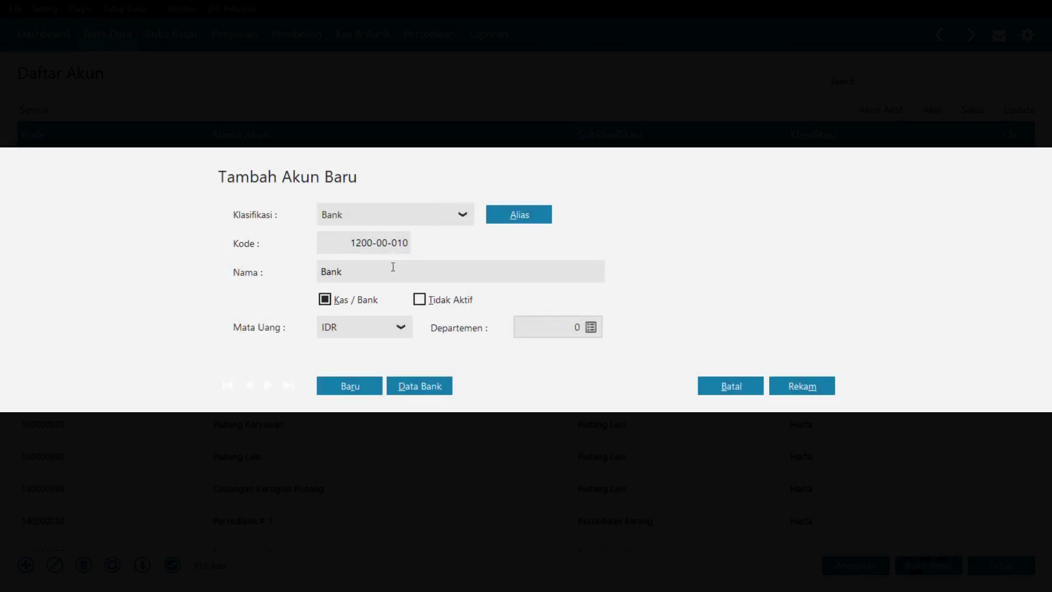
pyautogui.write('BA')
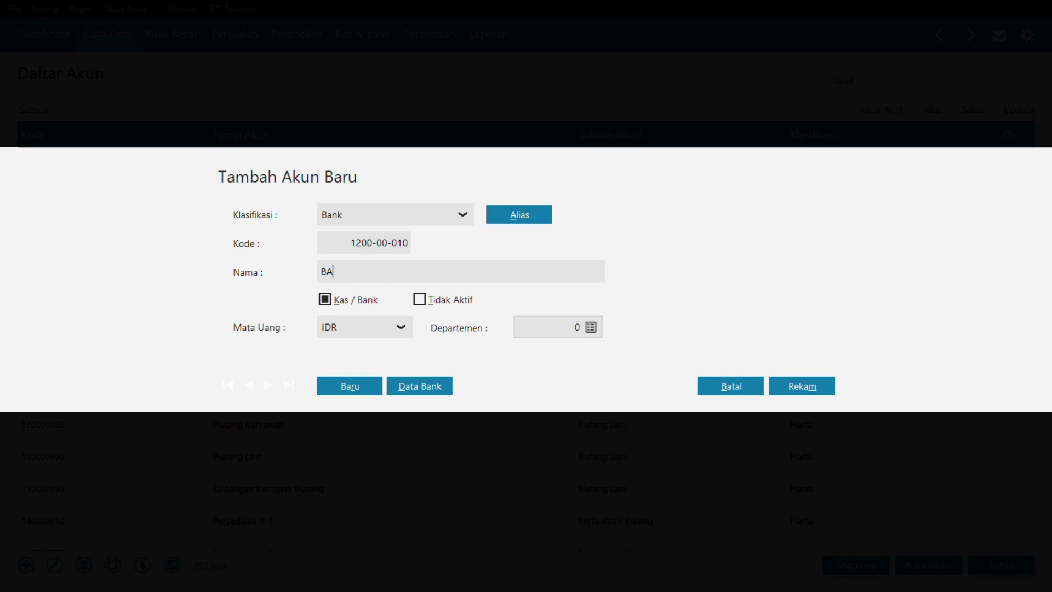
pyautogui.press('BackSpace')
pyautogui.write('CA')
pyautogui.click(818, 381)
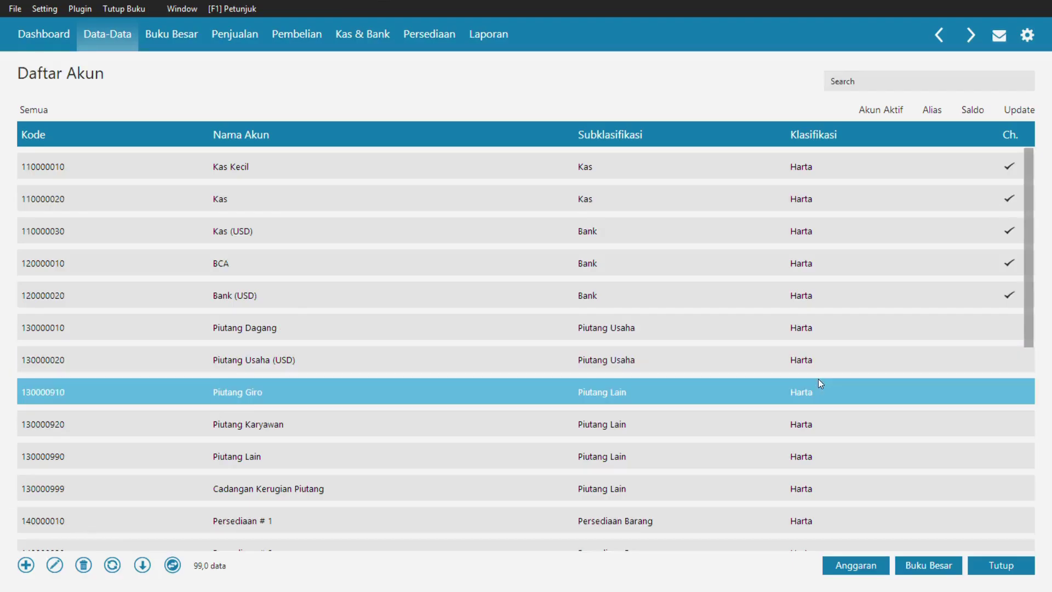
# - Search for UTANG and rename account 210000010 from Utang Usaha to Utang Dagang
pyautogui.click(851, 81)
pyautogui.write('UTANG')
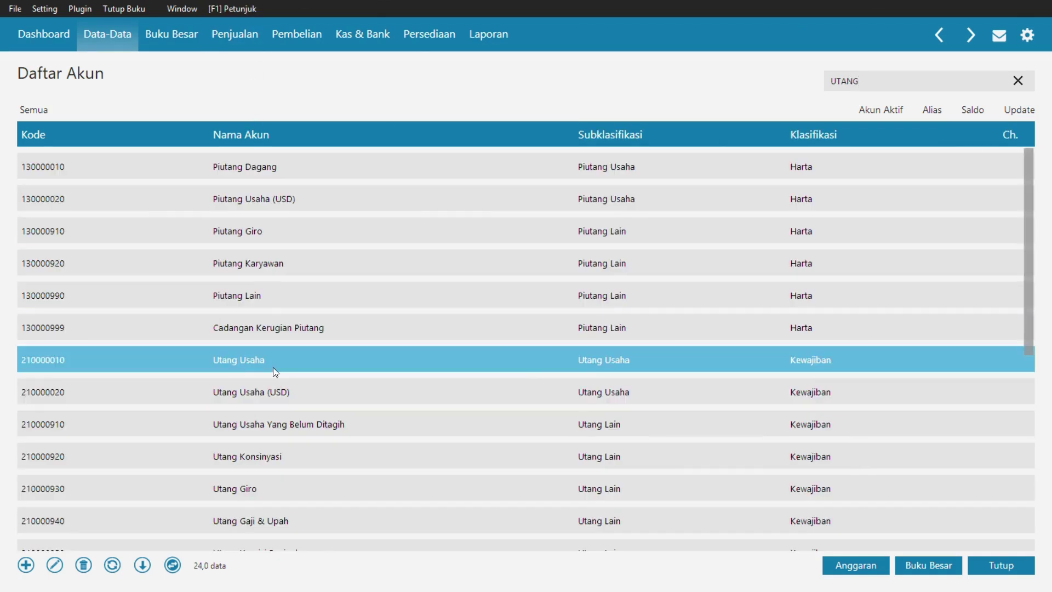
pyautogui.doubleClick(272, 368)
pyautogui.click(792, 394)
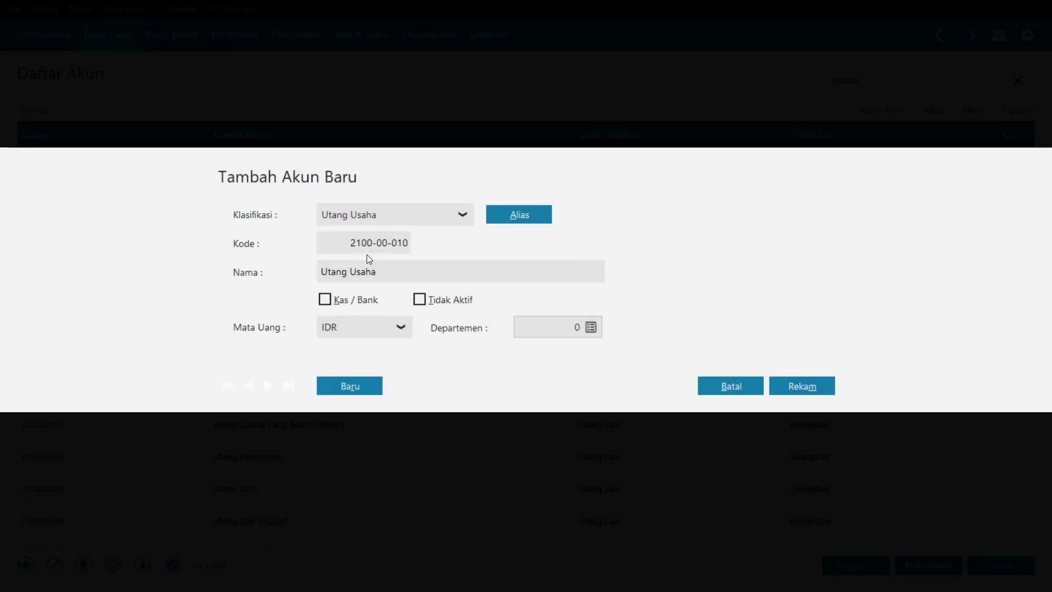
pyautogui.click(393, 275)
pyautogui.click(392, 274)
pyautogui.press('BackSpace')
pyautogui.press('BackSpace')
pyautogui.press('BackSpace')
pyautogui.press('BackSpace')
pyautogui.press('BackSpace')
pyautogui.write('Dagn')
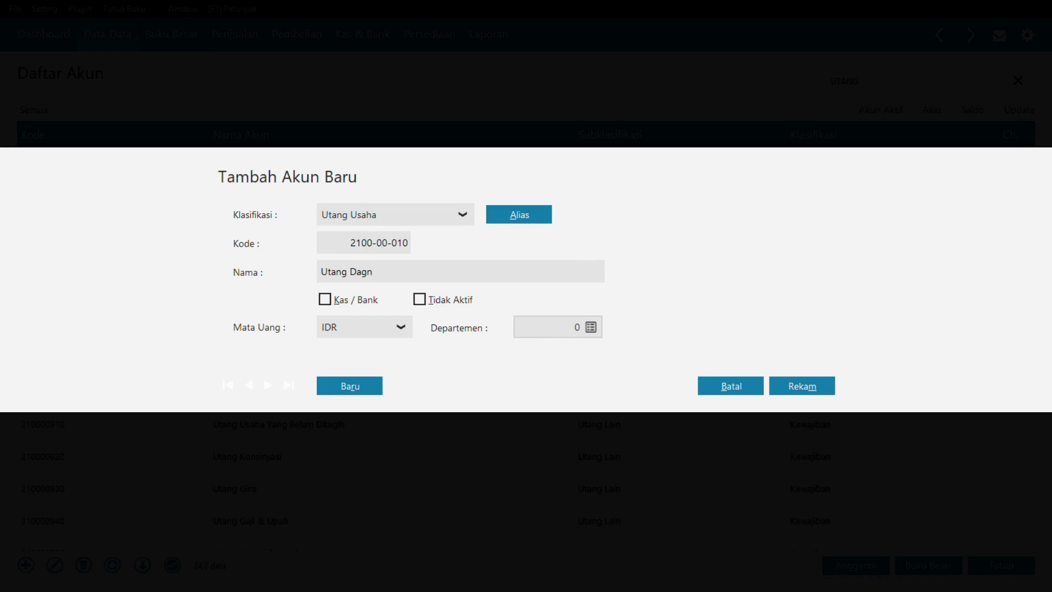
pyautogui.press('BackSpace')
pyautogui.write('ang')
pyautogui.click(795, 384)
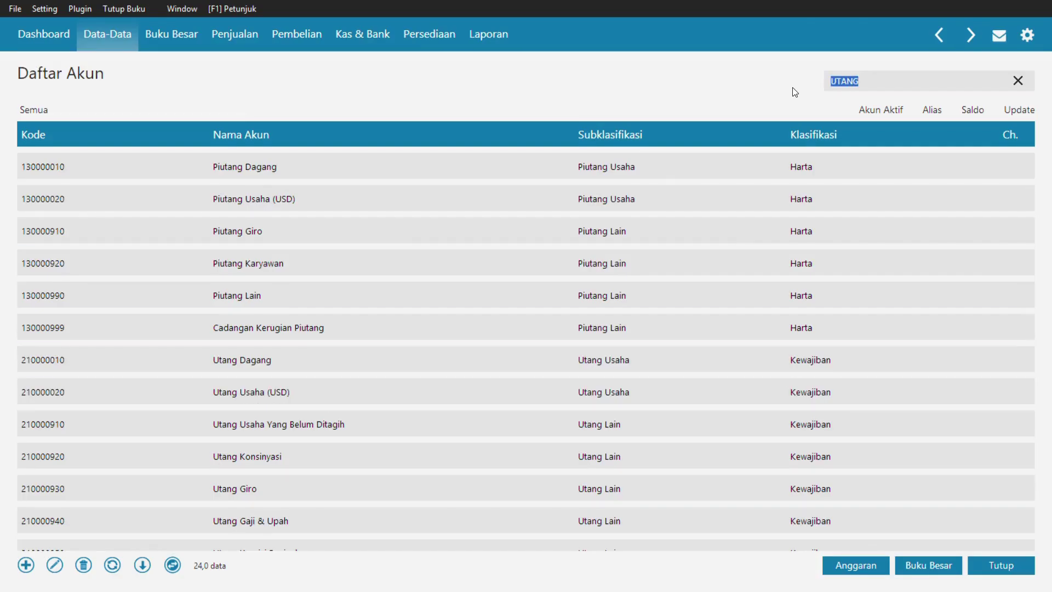
pyautogui.write('persed')
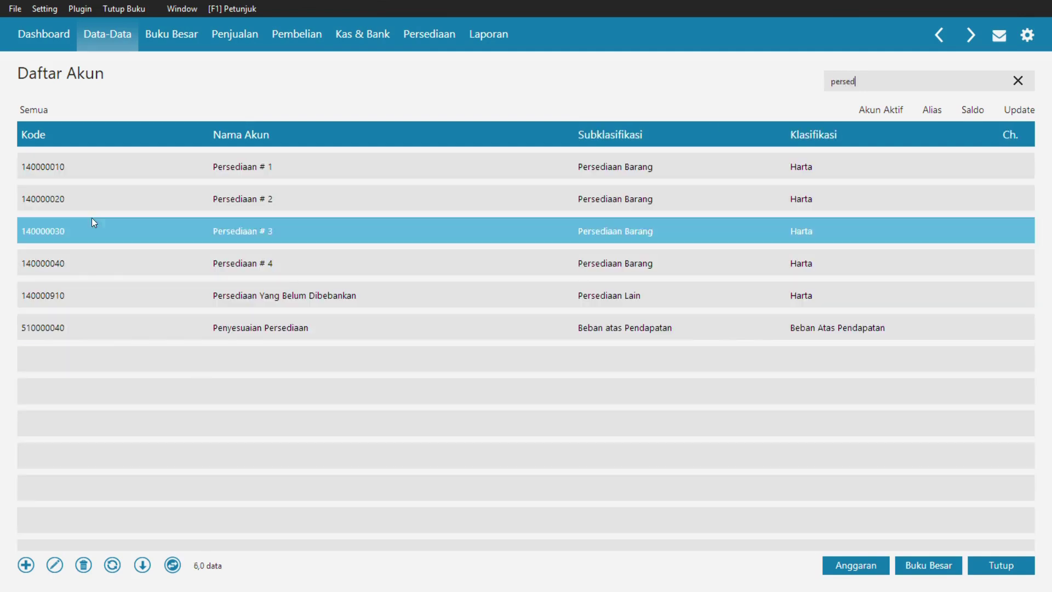
pyautogui.doubleClick(230, 166)
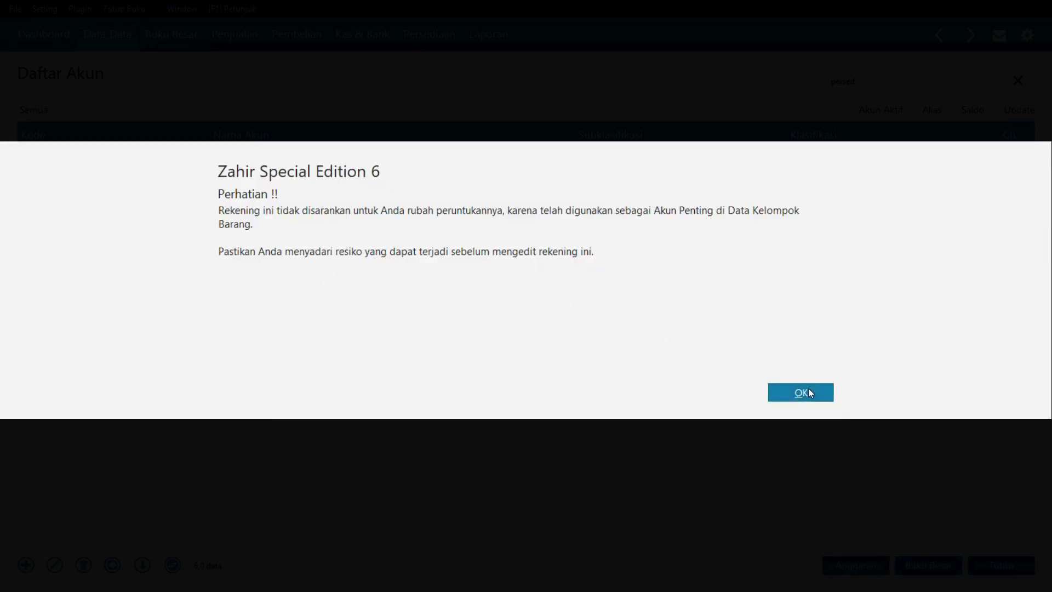
pyautogui.click(808, 392)
pyautogui.click(392, 269)
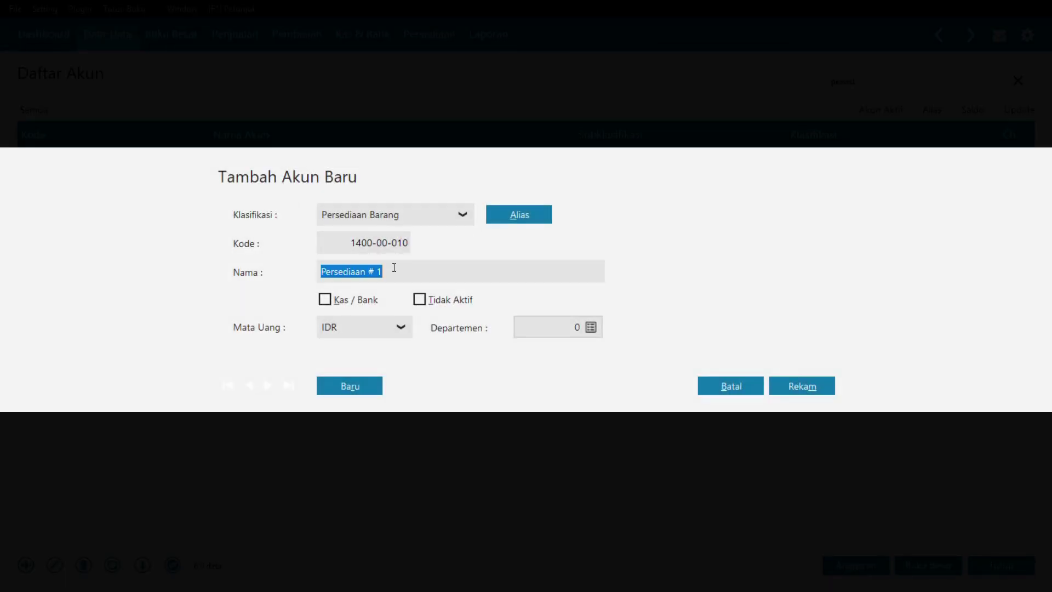
pyautogui.click(393, 269)
pyautogui.press('BackSpace')
pyautogui.press('BackSpace')
pyautogui.press('BackSpace')
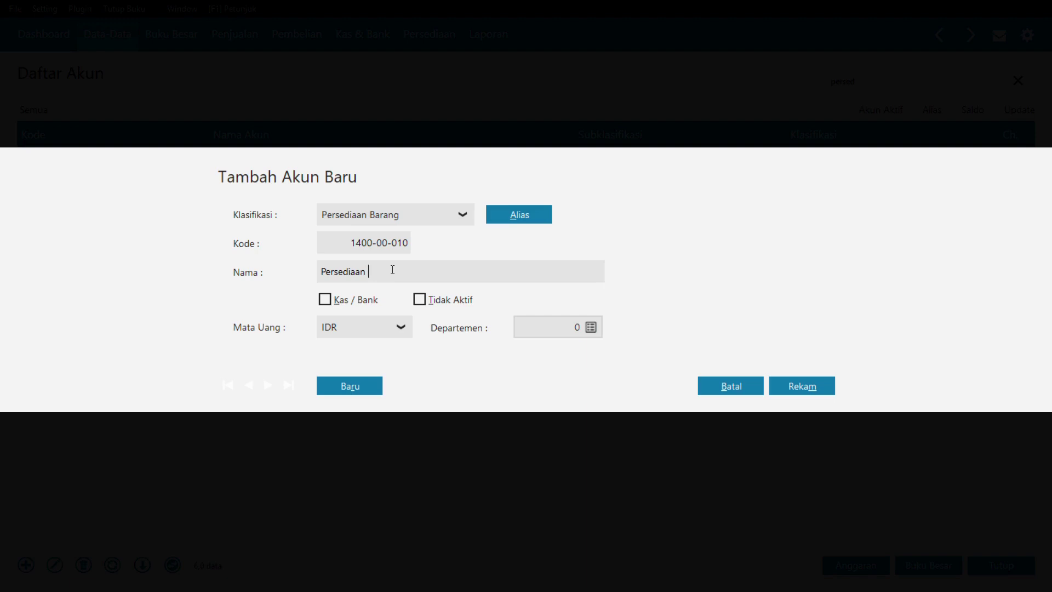
pyautogui.write('Gamis')
pyautogui.click(784, 384)
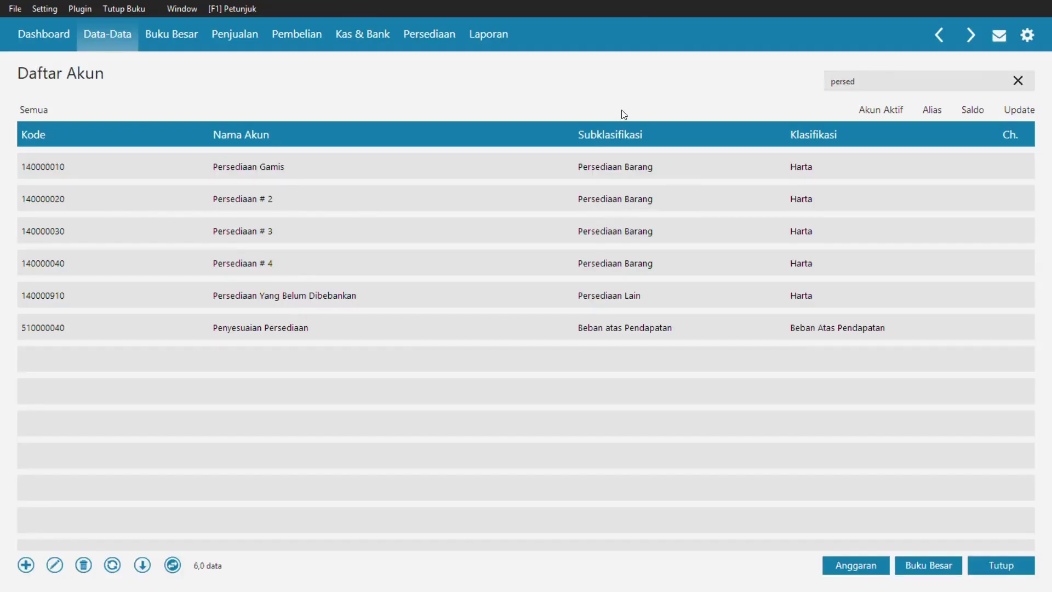
pyautogui.doubleClick(263, 193)
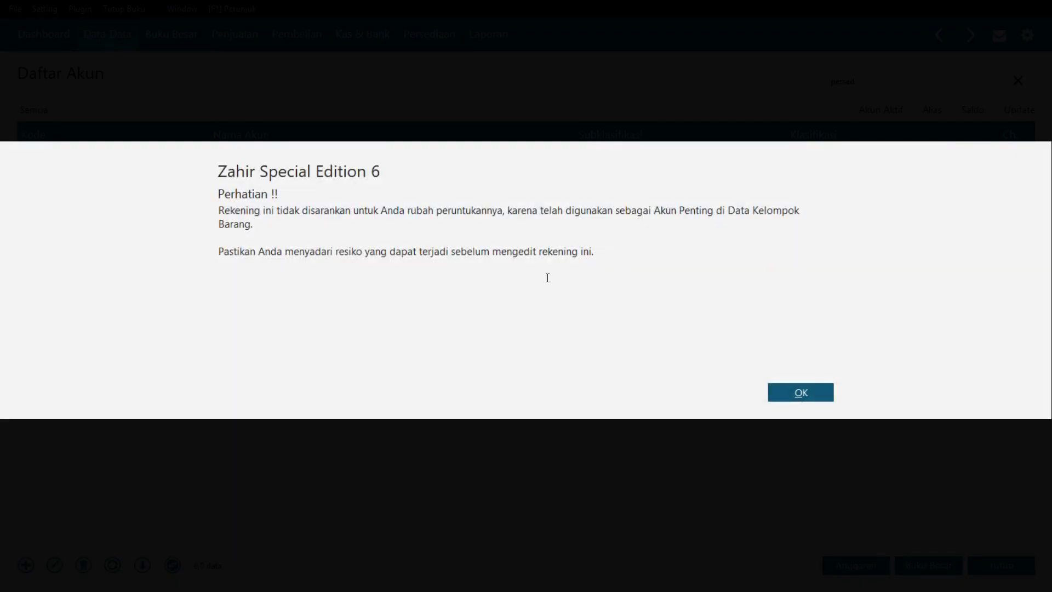
pyautogui.click(812, 392)
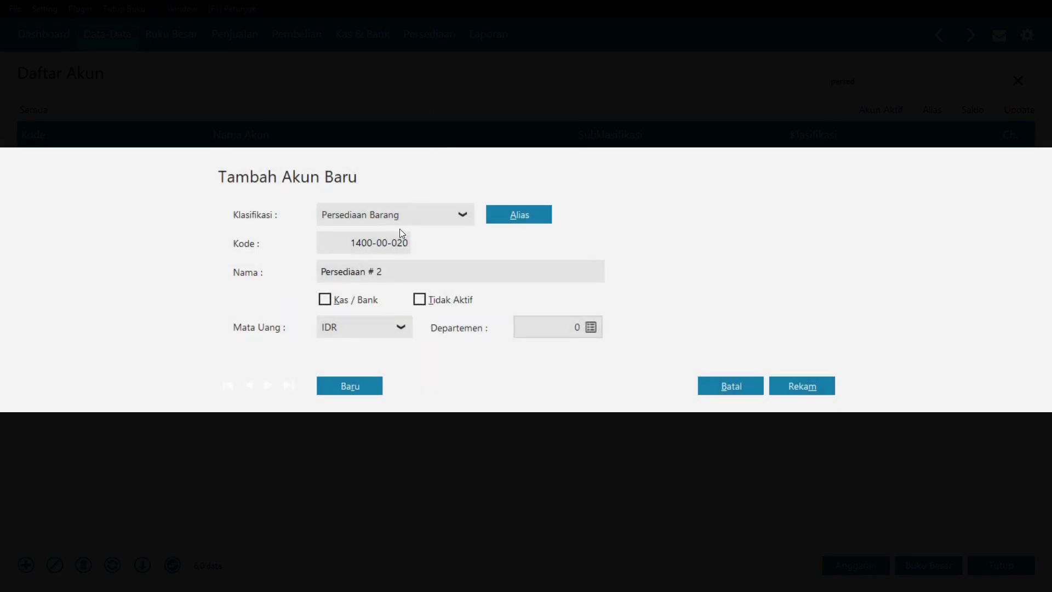
pyautogui.doubleClick(396, 270)
pyautogui.press('BackSpace')
pyautogui.press('BackSpace')
pyautogui.press('BackSpace')
pyautogui.write('jilbab')
pyautogui.press('BackSpace')
pyautogui.press('BackSpace')
pyautogui.press('BackSpace')
pyautogui.press('BackSpace')
pyautogui.press('BackSpace')
pyautogui.write('Jilbab')
pyautogui.click(803, 387)
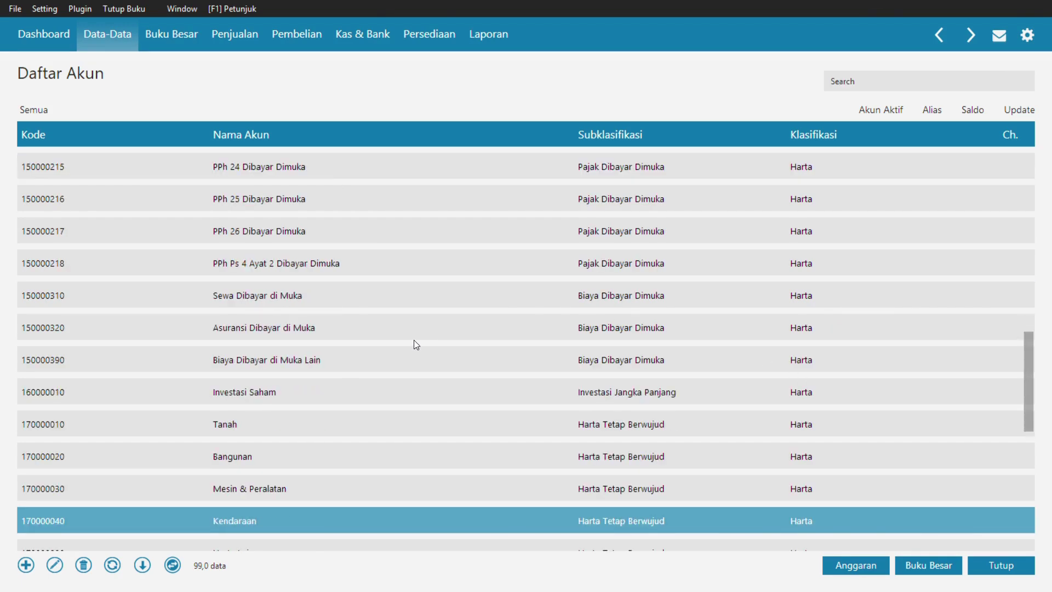
# - Remove 'Mesin & ' from account 170000030's name so it reads Peralatan, and save
pyautogui.scroll(-1, 414, 344)
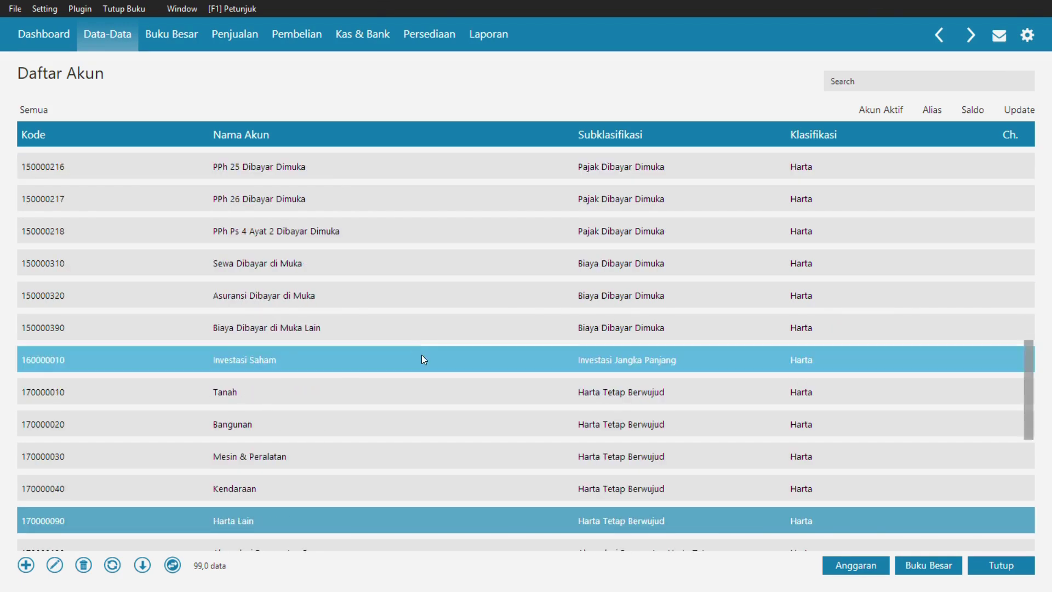
pyautogui.click(399, 466)
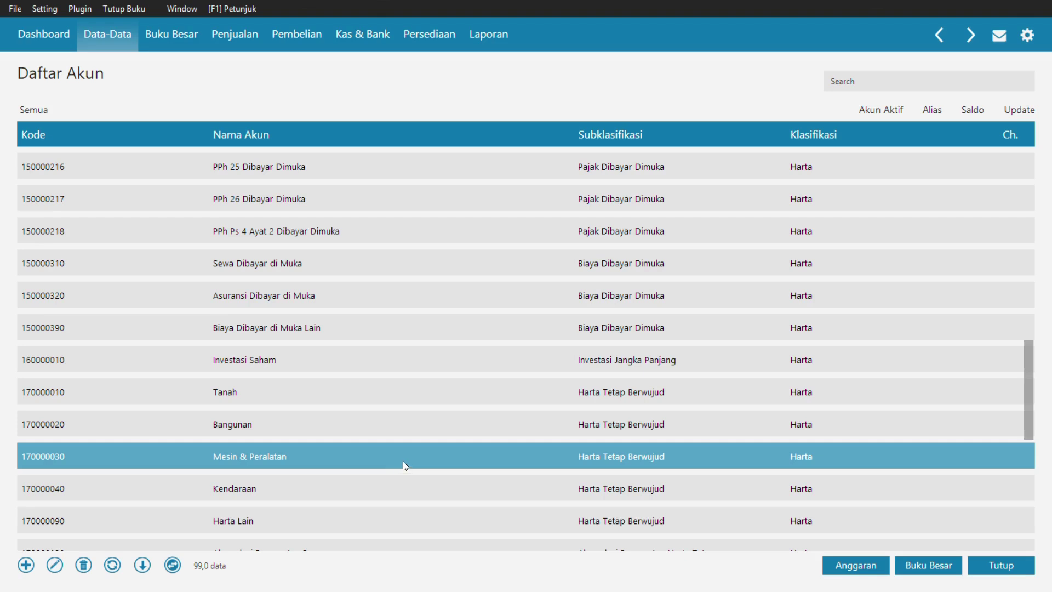
pyautogui.doubleClick(281, 458)
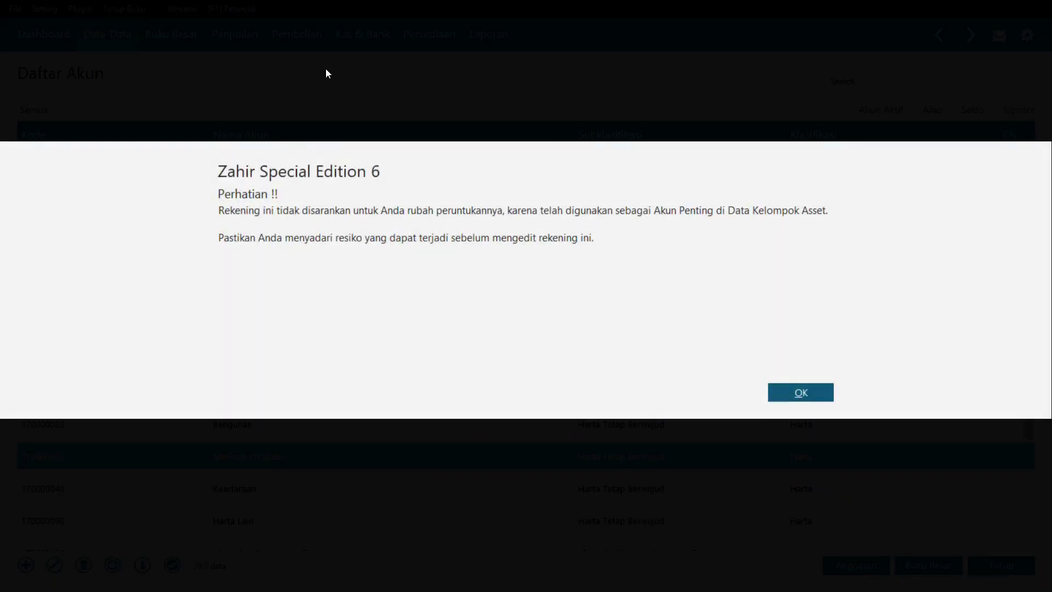
pyautogui.click(804, 399)
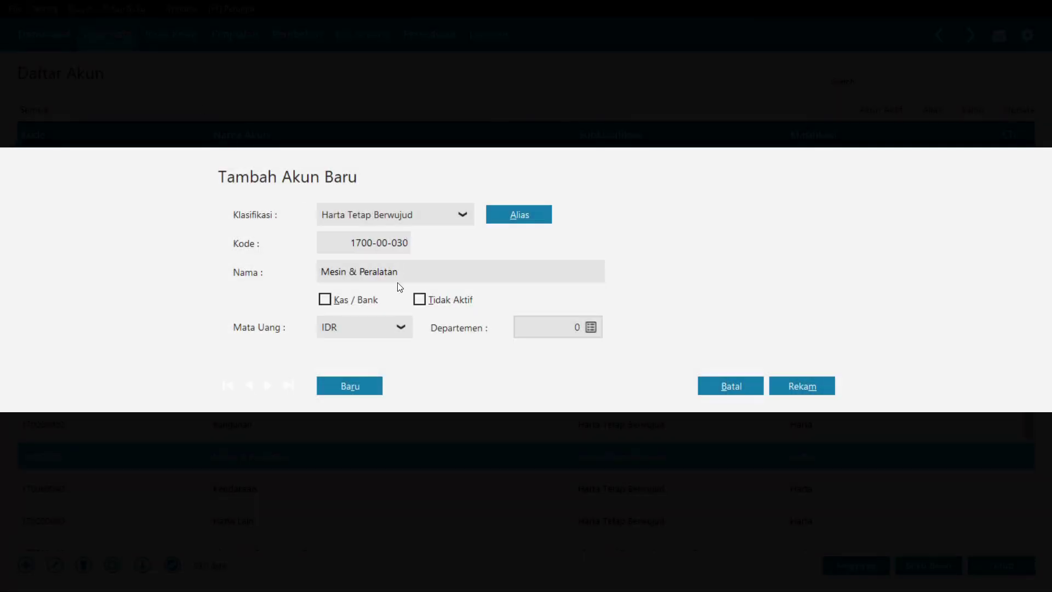
pyautogui.click(365, 272)
pyautogui.moveTo(362, 272); pyautogui.dragTo(256, 272)
pyautogui.press('BackSpace')
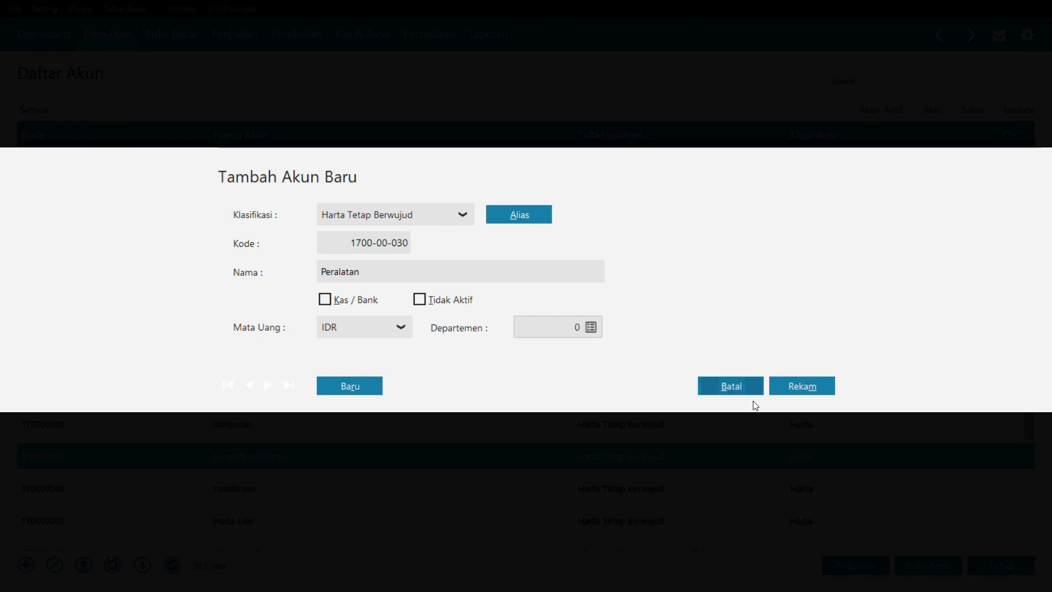
pyautogui.click(806, 388)
pyautogui.scroll(-3, 300, 443)
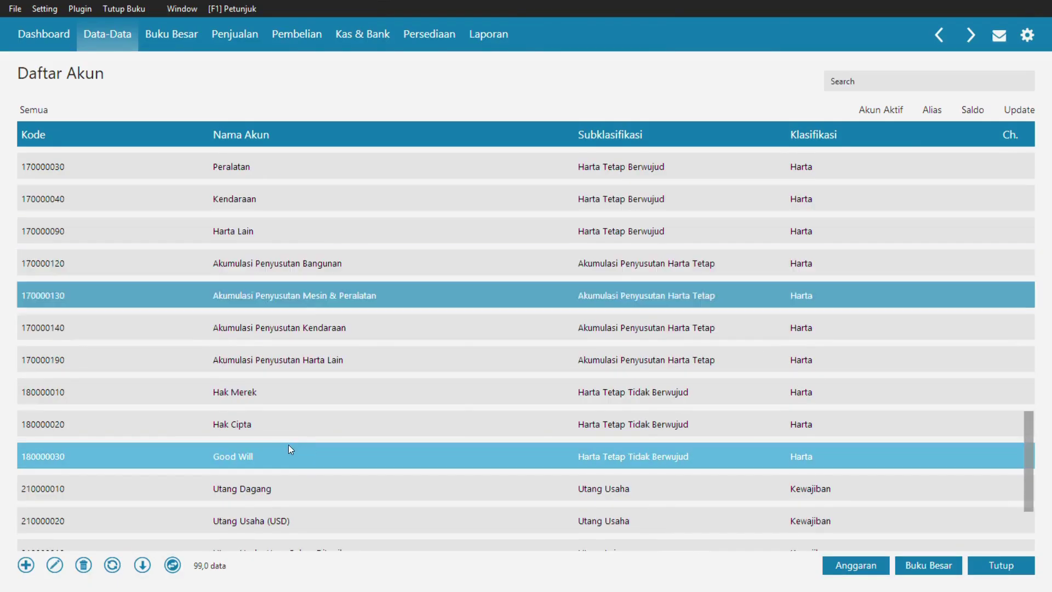
# - Delete 'Mesin & ' from account 170000030's accumulated depreciation name, leaving Akumulasi Penyusutan Peralatan
pyautogui.doubleClick(308, 292)
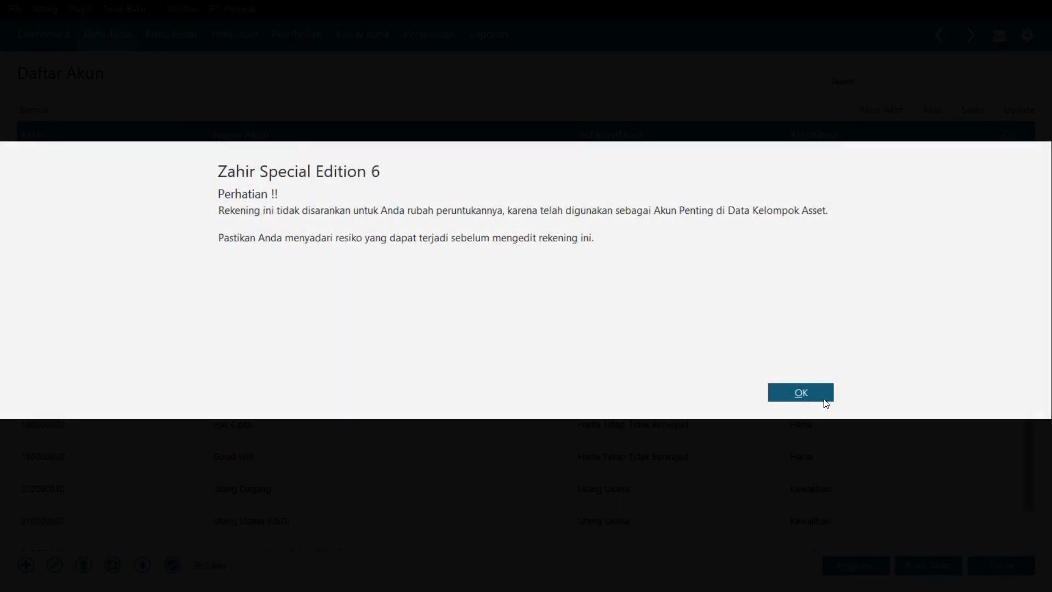
pyautogui.click(823, 399)
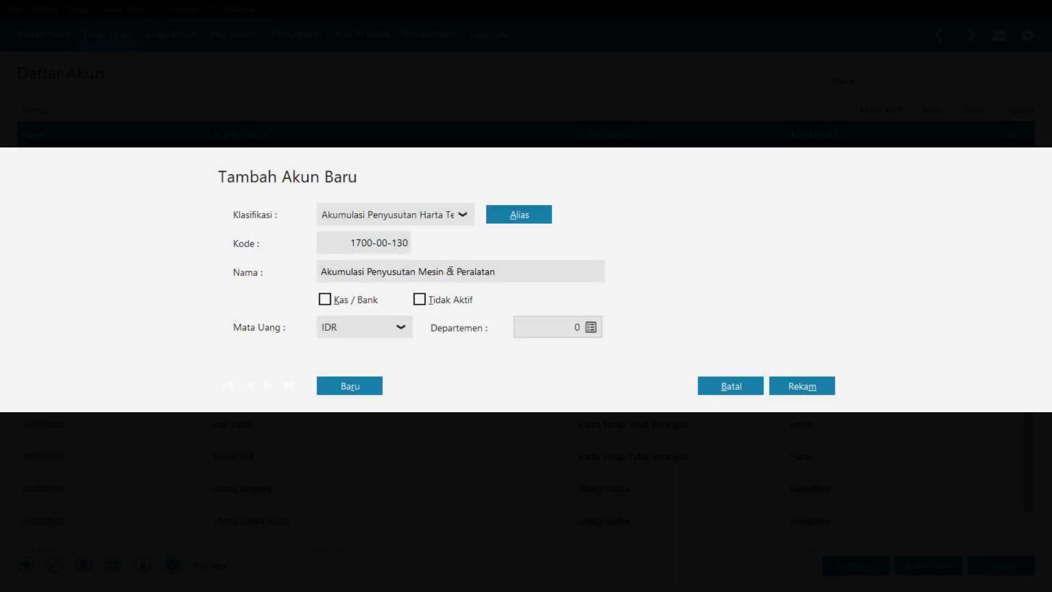
pyautogui.moveTo(321, 272); pyautogui.dragTo(389, 274)
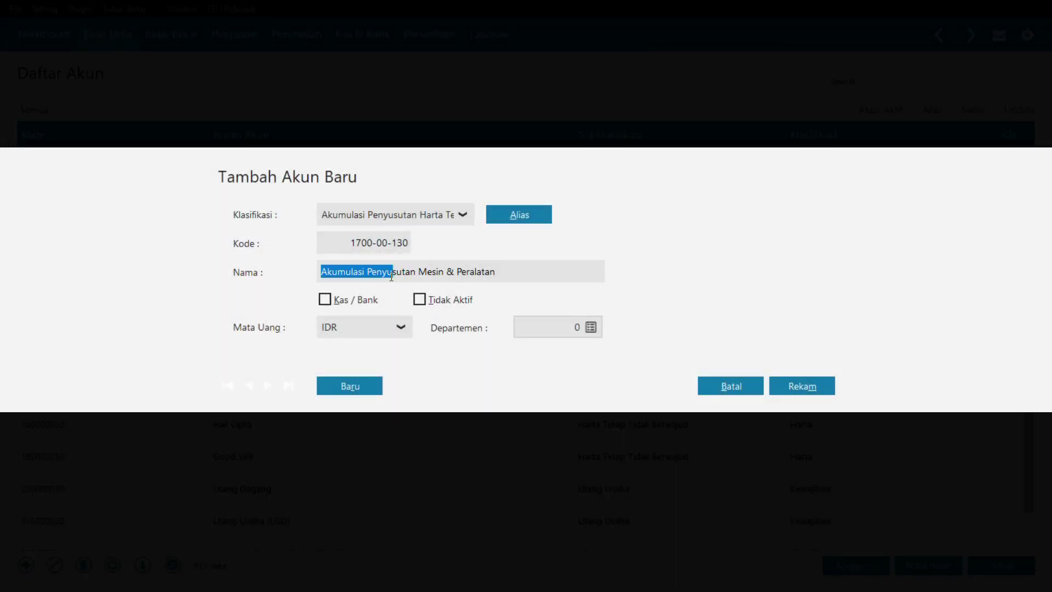
pyautogui.click(458, 271)
pyautogui.press('BackSpace')
pyautogui.press('BackSpace')
pyautogui.press('BackSpace')
pyautogui.press('BackSpace')
pyautogui.press('BackSpace')
pyautogui.press('BackSpace')
pyautogui.press('BackSpace')
pyautogui.press('BackSpace')
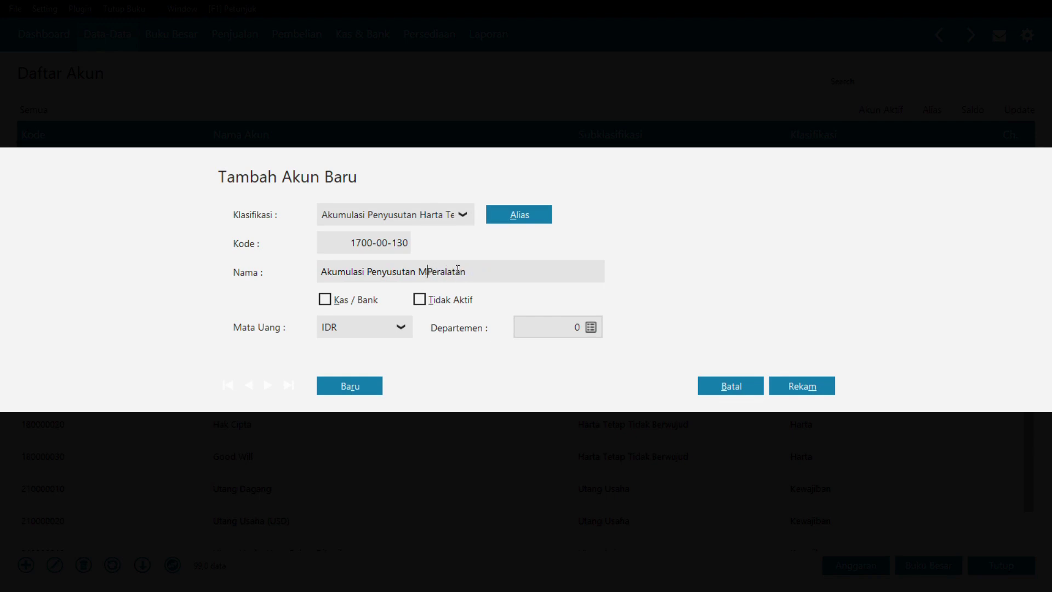
pyautogui.click(803, 390)
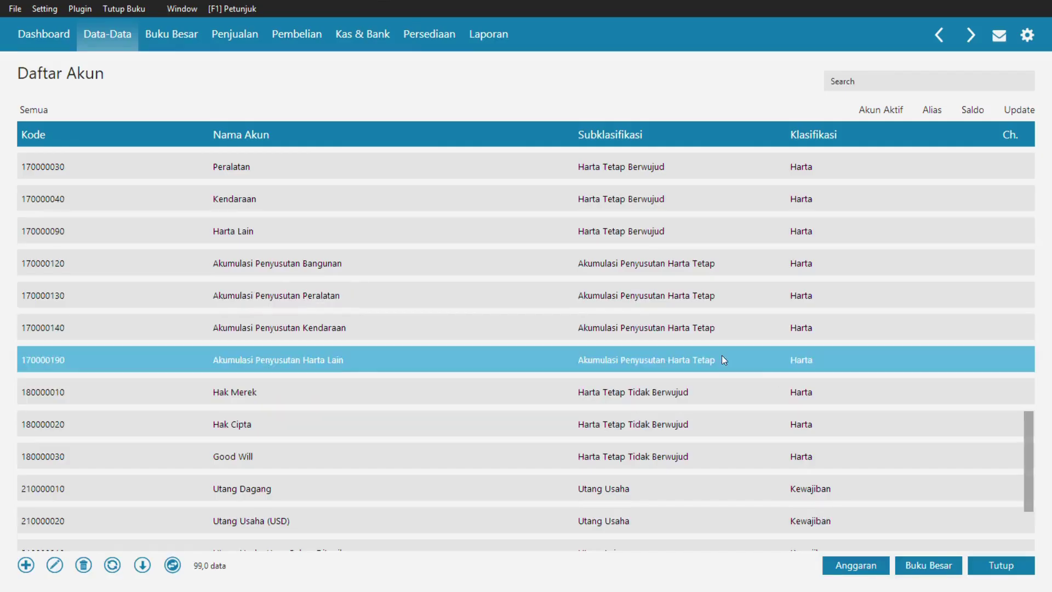
pyautogui.click(859, 83)
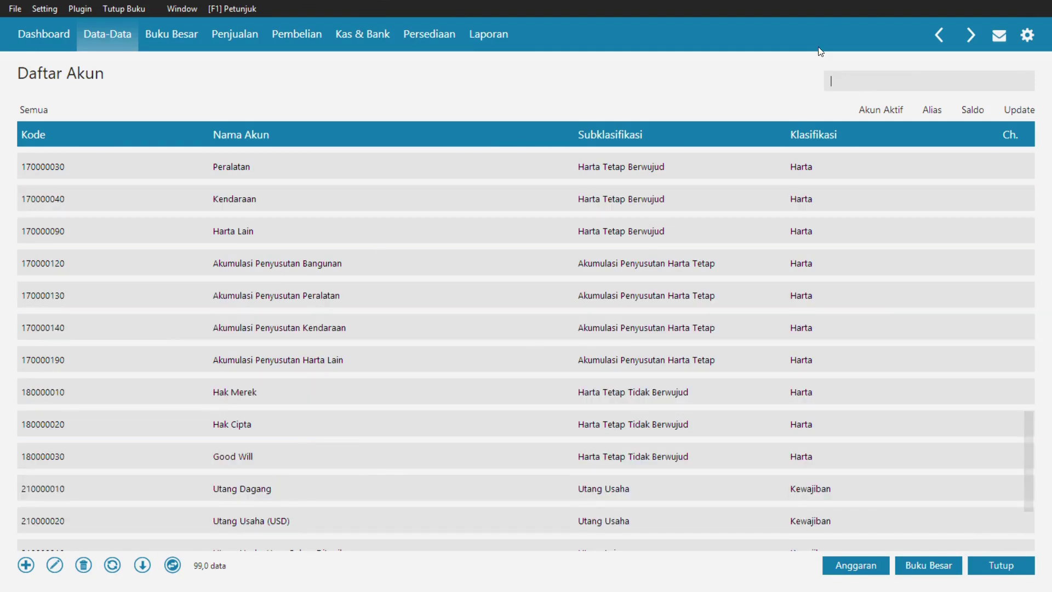
# - Search 'be' and trim account 710000030's name to Beban Penyusutan Peralatan, then save
pyautogui.write('beban')
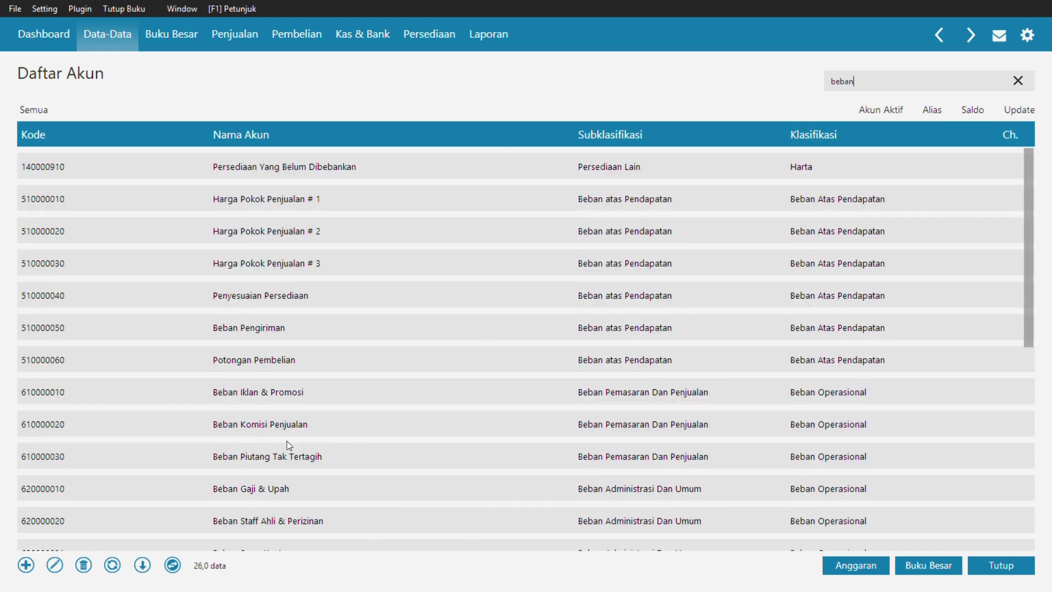
pyautogui.moveTo(1028, 291); pyautogui.dragTo(1033, 481)
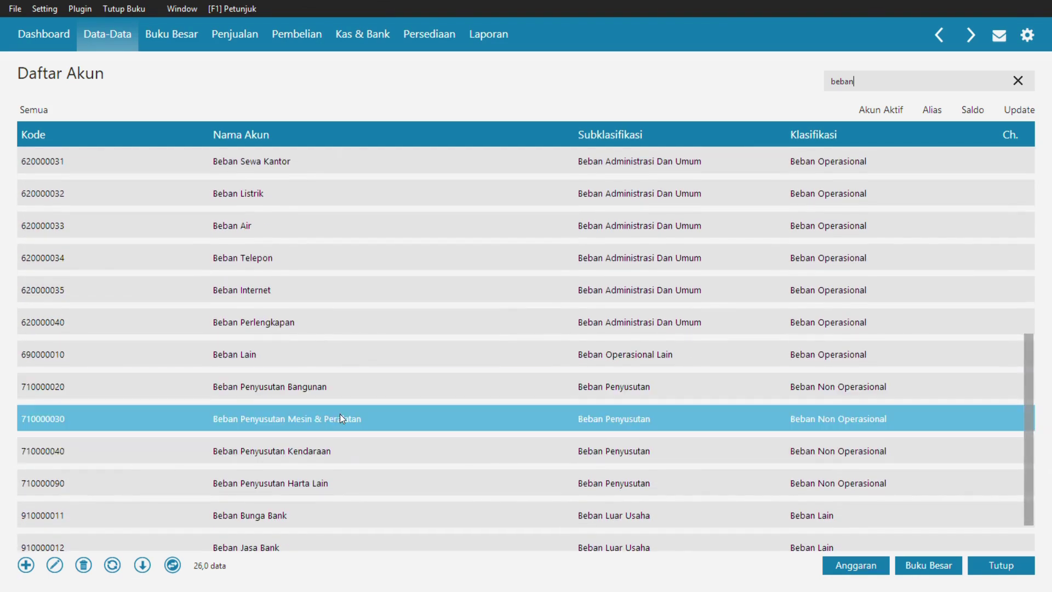
pyautogui.doubleClick(339, 416)
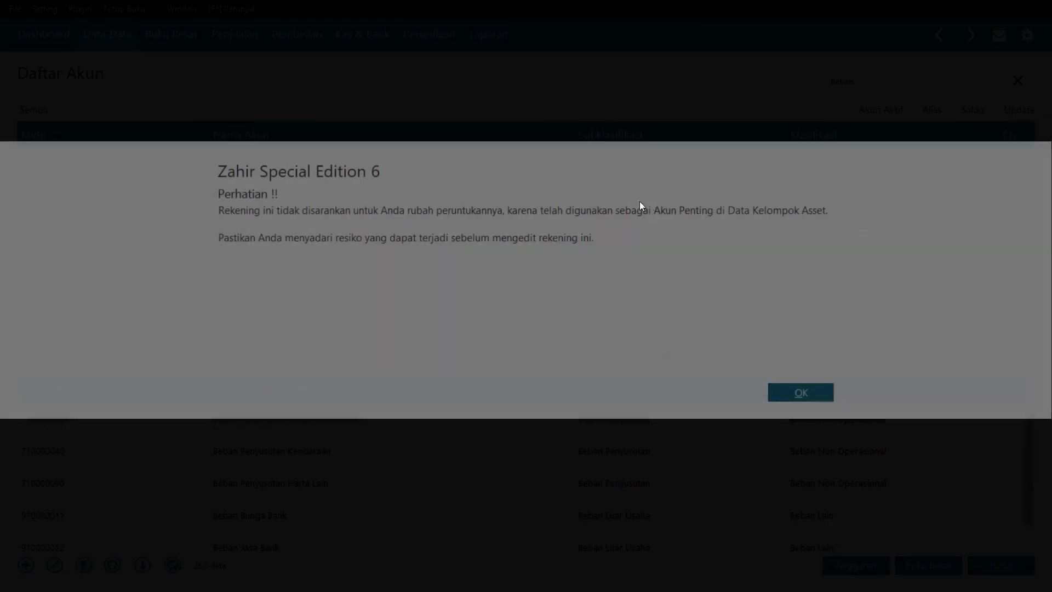
pyautogui.click(787, 390)
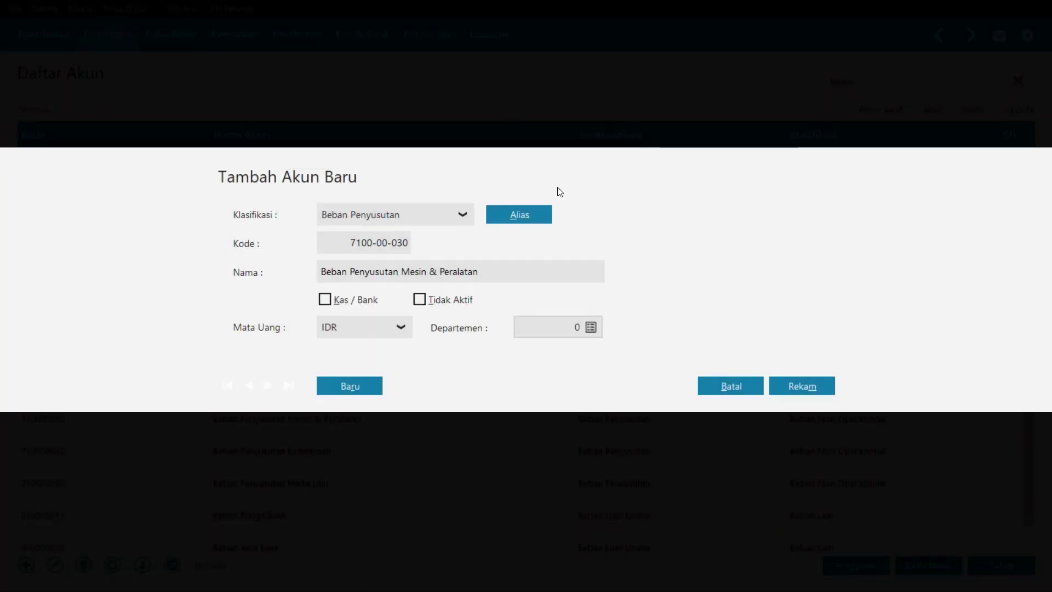
pyautogui.moveTo(432, 268); pyautogui.dragTo(322, 272)
pyautogui.click(439, 269)
pyautogui.press('BackSpace')
pyautogui.press('BackSpace')
pyautogui.press('BackSpace')
pyautogui.press('BackSpace')
pyautogui.press('BackSpace')
pyautogui.press('BackSpace')
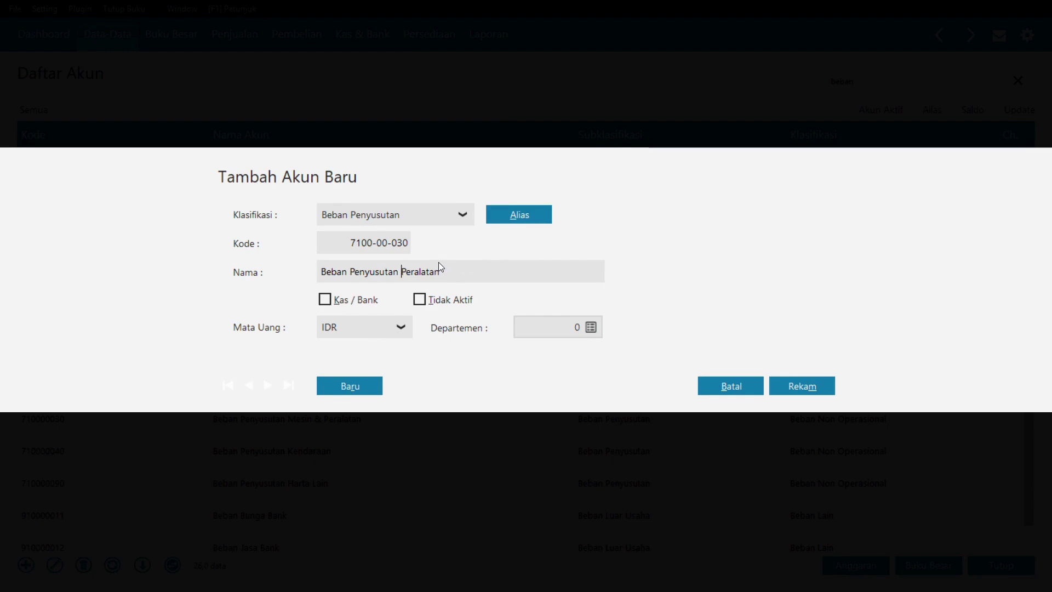
pyautogui.click(801, 390)
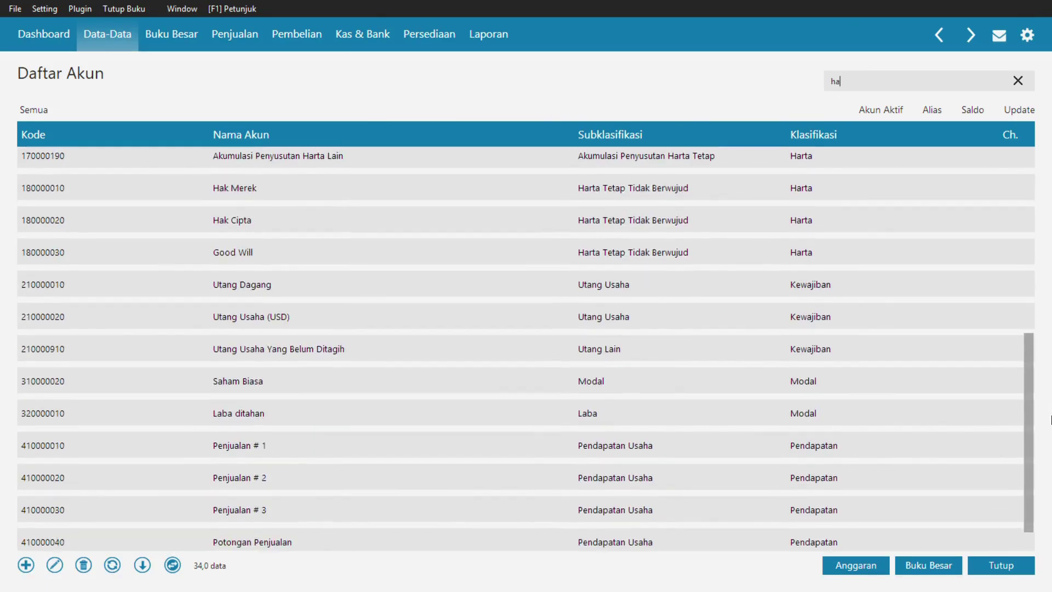
pyautogui.moveTo(1051, 417); pyautogui.dragTo(1051, 449)
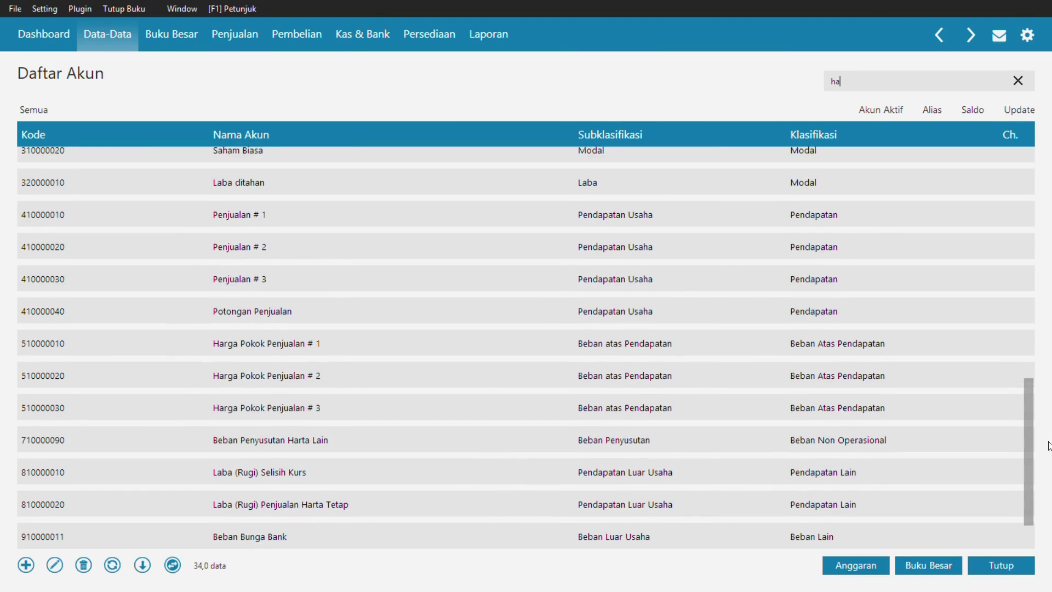
pyautogui.doubleClick(249, 220)
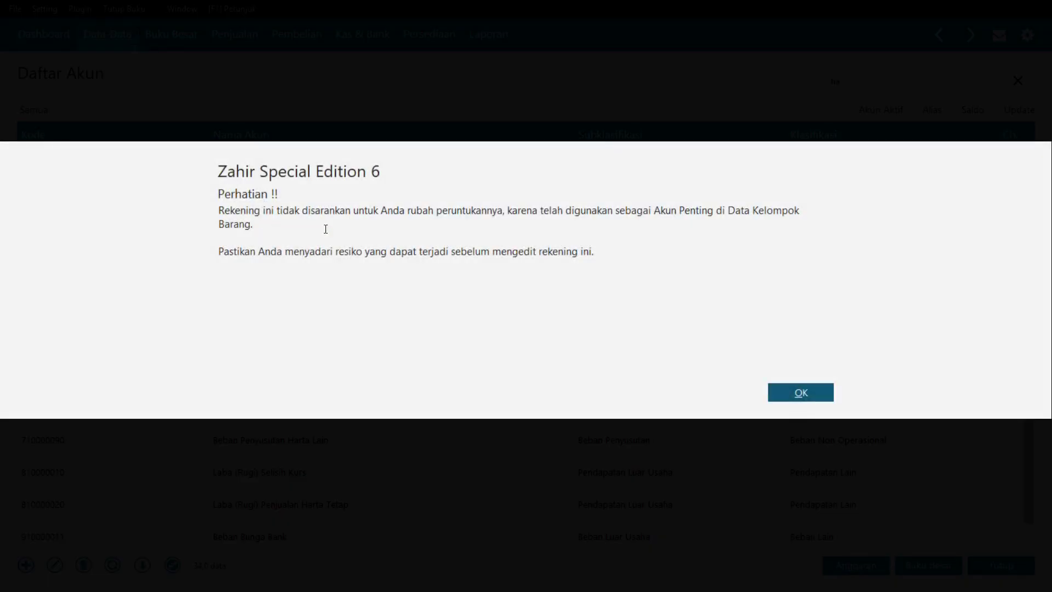
pyautogui.click(801, 397)
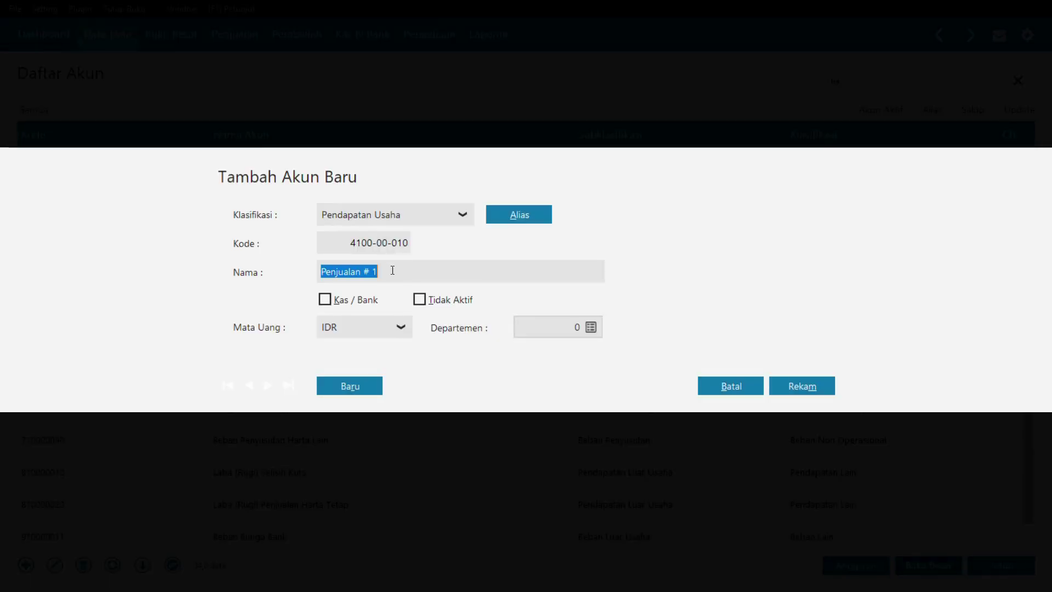
pyautogui.click(392, 274)
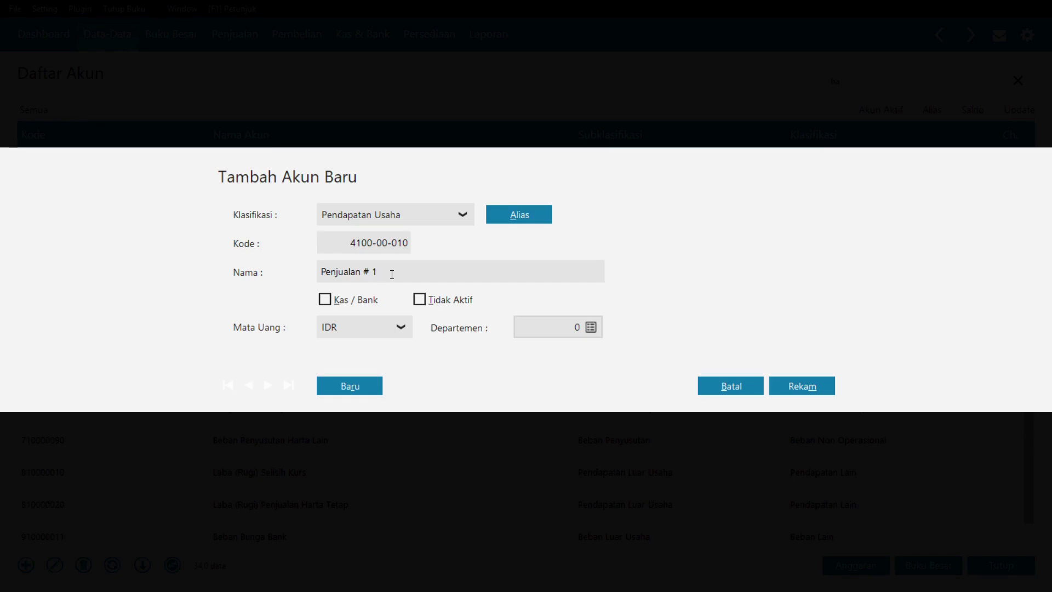
pyautogui.press('BackSpace')
pyautogui.press('BackSpace')
pyautogui.write('Gamis')
pyautogui.click(802, 386)
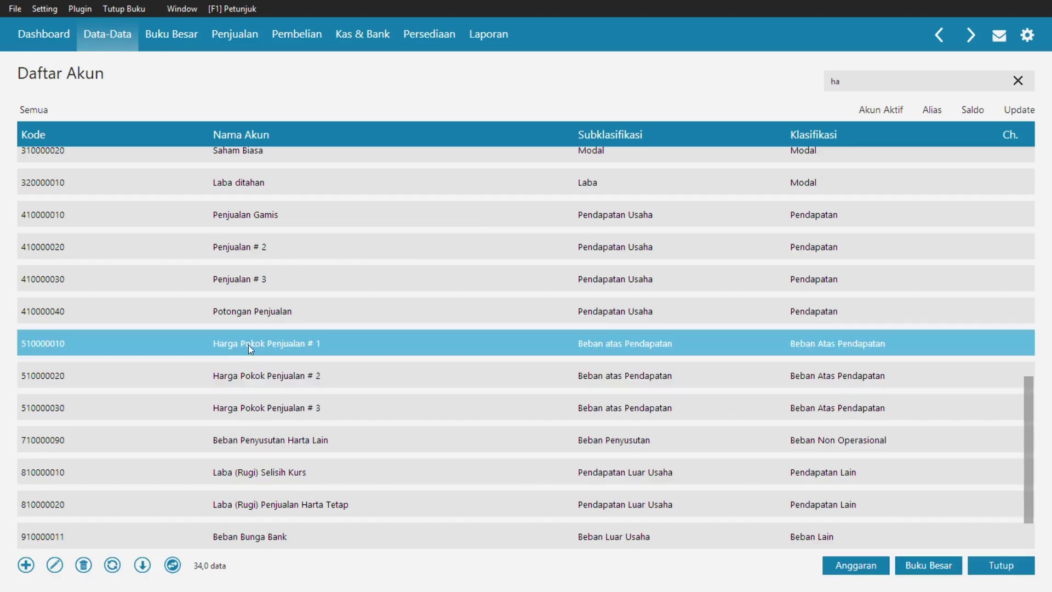
# - Rename account 410000020 to Penjualan Jilbab and save it
pyautogui.doubleClick(258, 238)
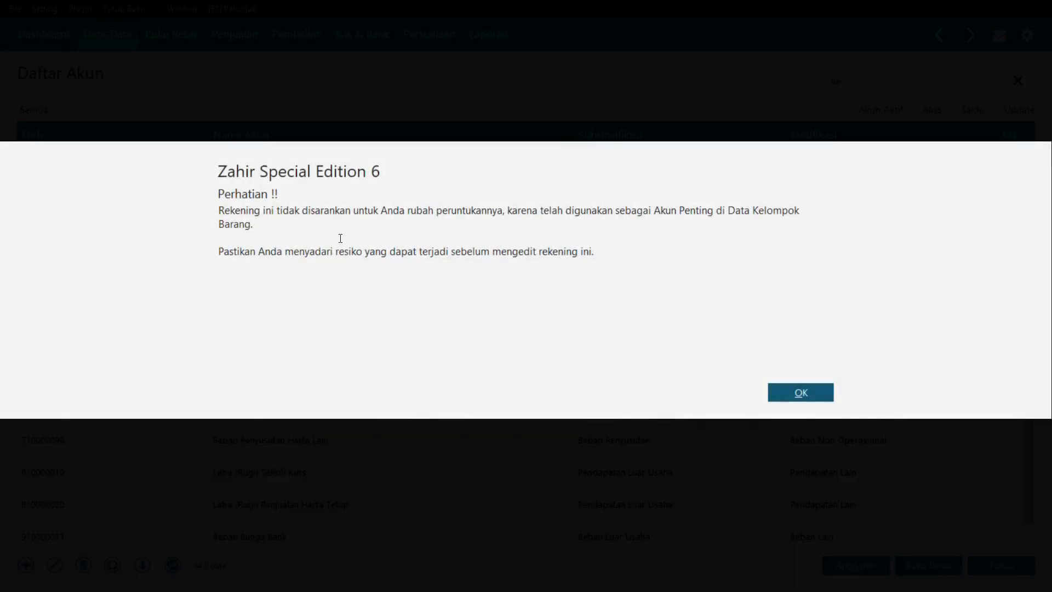
pyautogui.click(811, 394)
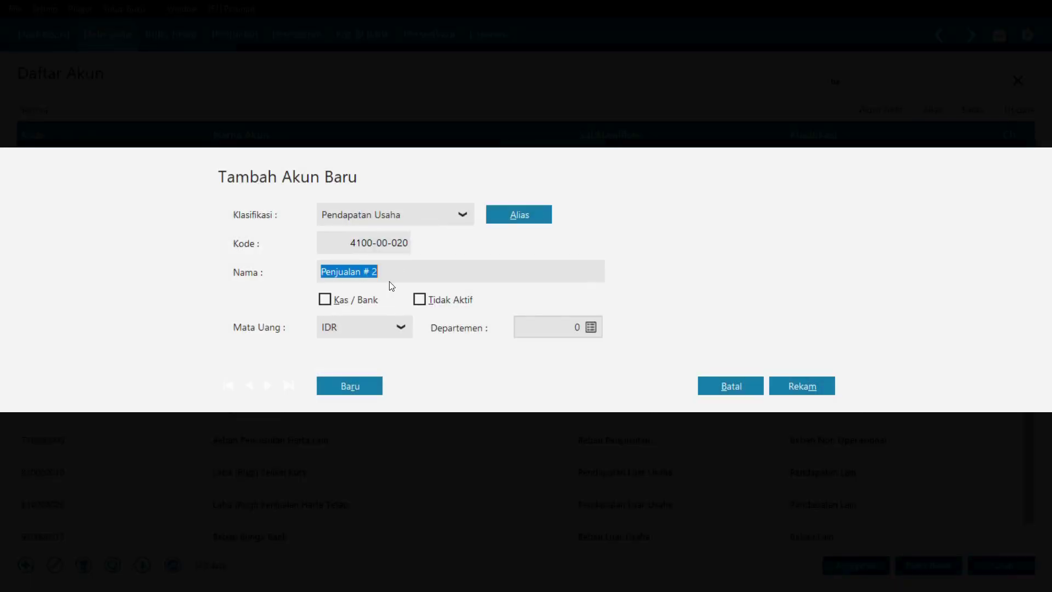
pyautogui.click(396, 278)
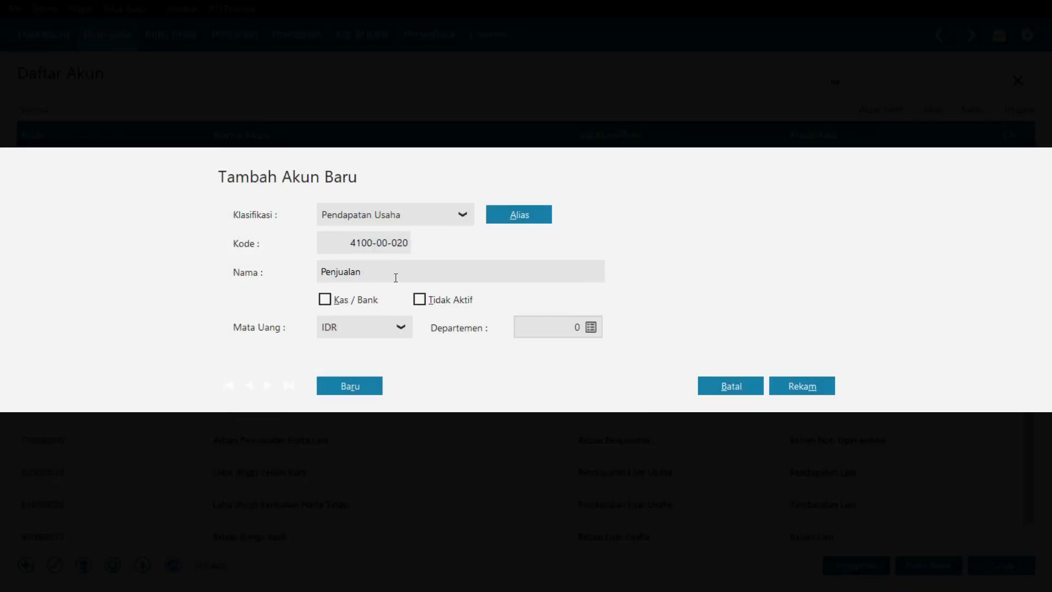
pyautogui.write('Jilbab')
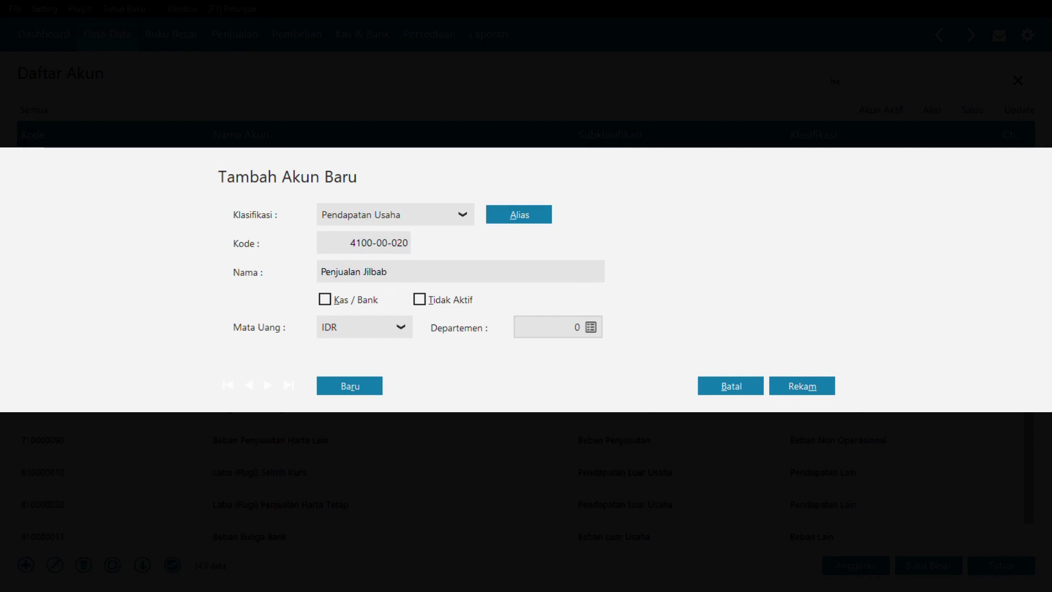
pyautogui.click(783, 385)
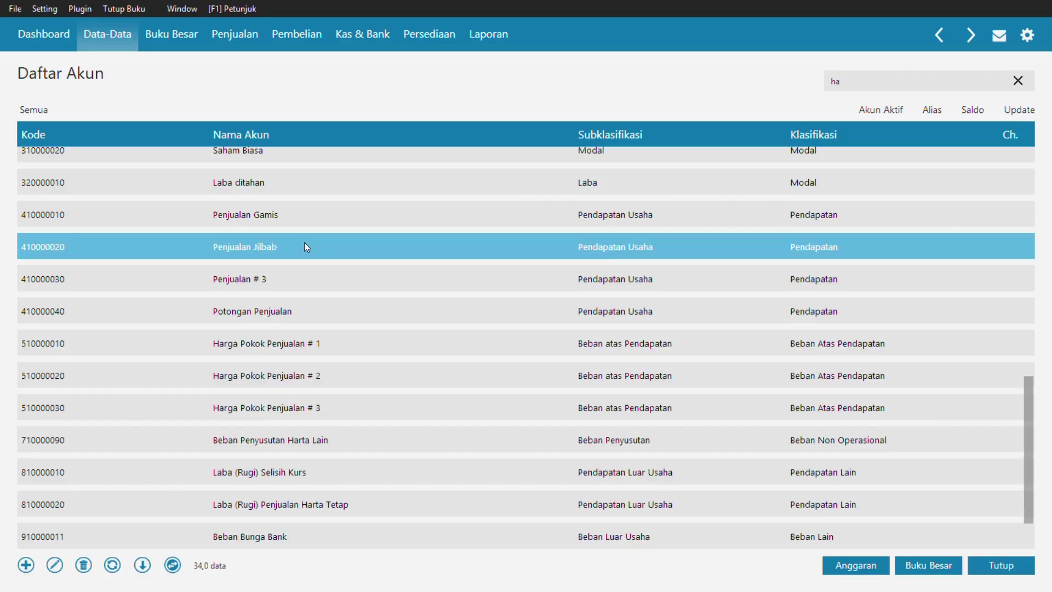
pyautogui.doubleClick(292, 345)
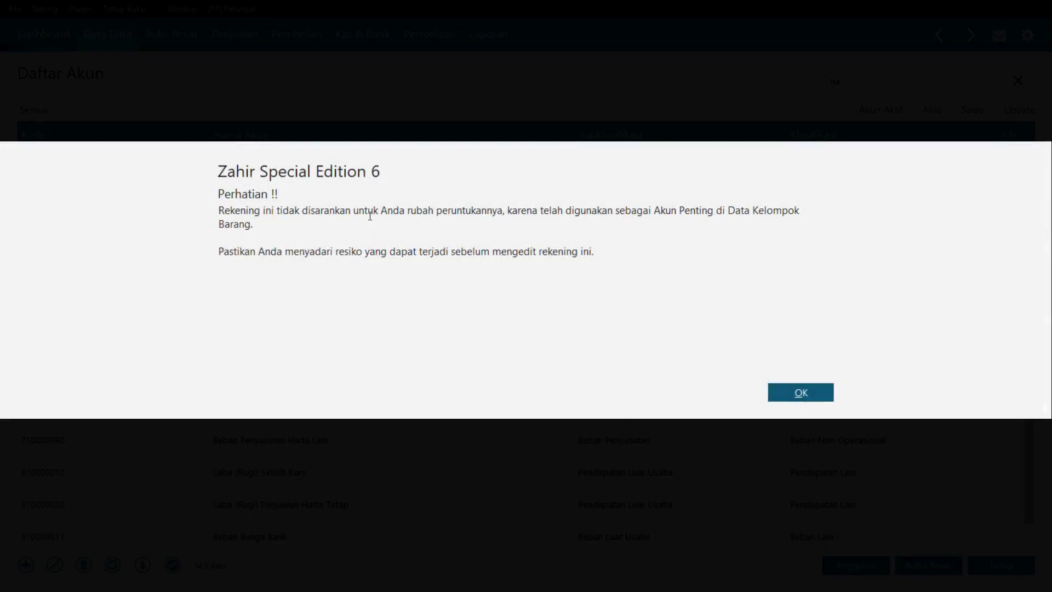
pyautogui.click(815, 399)
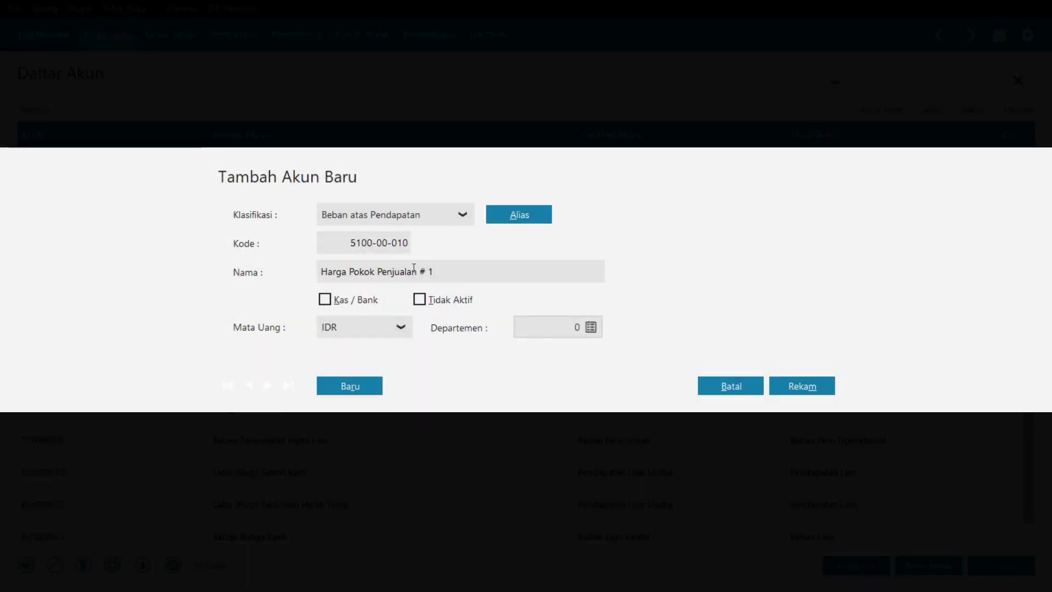
pyautogui.click(466, 273)
pyautogui.click(456, 273)
pyautogui.press('BackSpace')
pyautogui.press('BackSpace')
pyautogui.press('BackSpace')
pyautogui.write('Gamis')
pyautogui.click(798, 389)
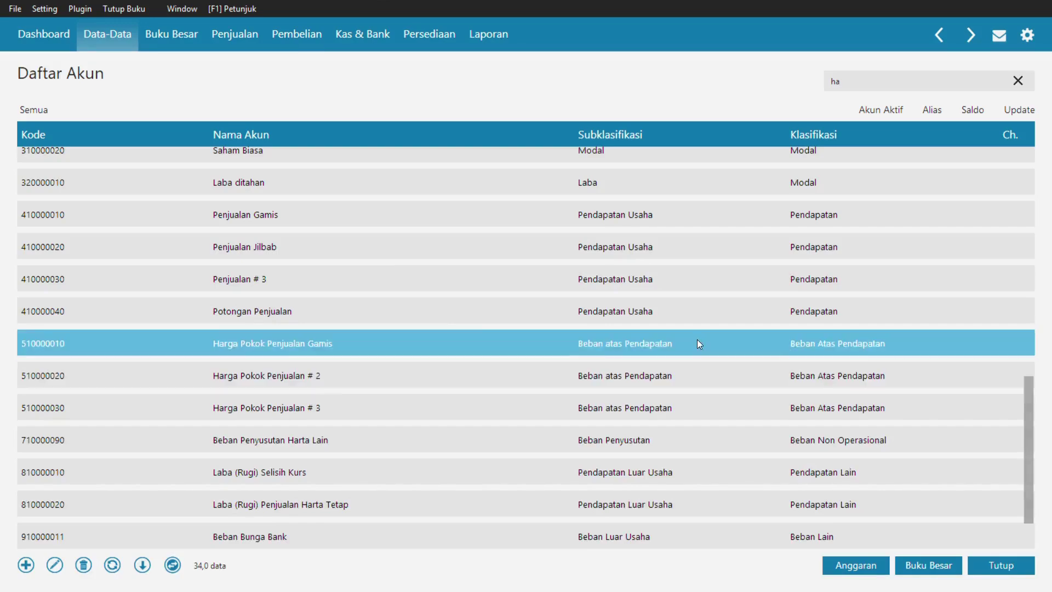
# - Rename 510000020 to Harga Pokok Penjualan Jilbab, save it, and close the account list
pyautogui.doubleClick(333, 370)
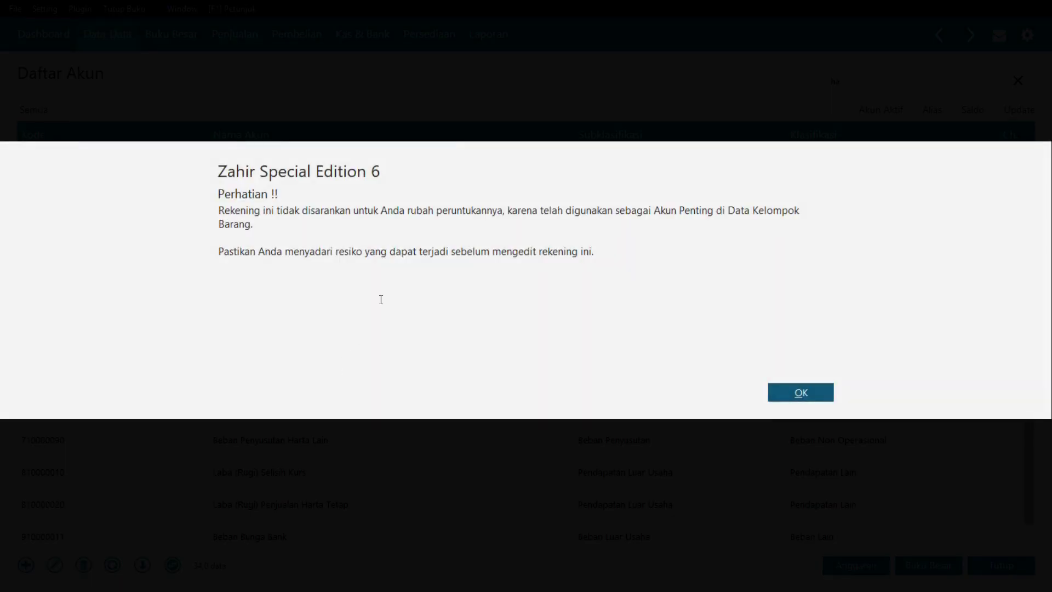
pyautogui.click(779, 392)
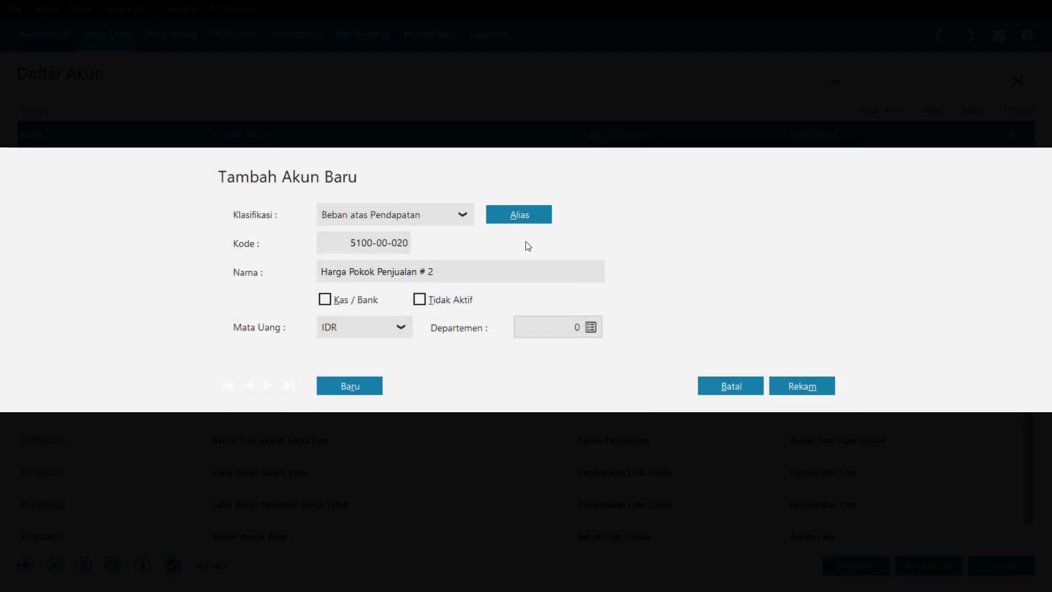
pyautogui.click(422, 270)
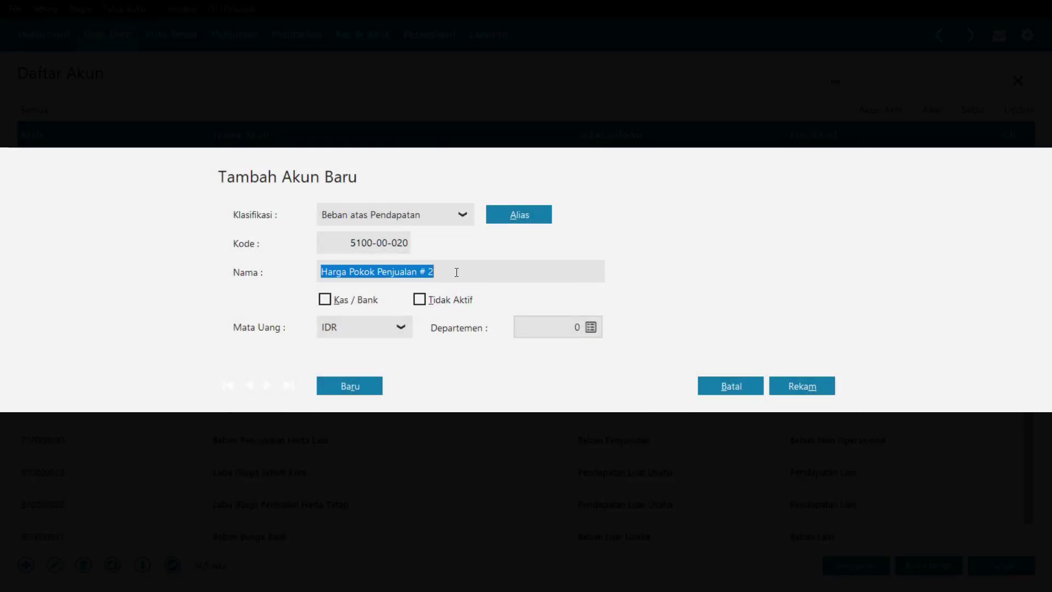
pyautogui.click(470, 300)
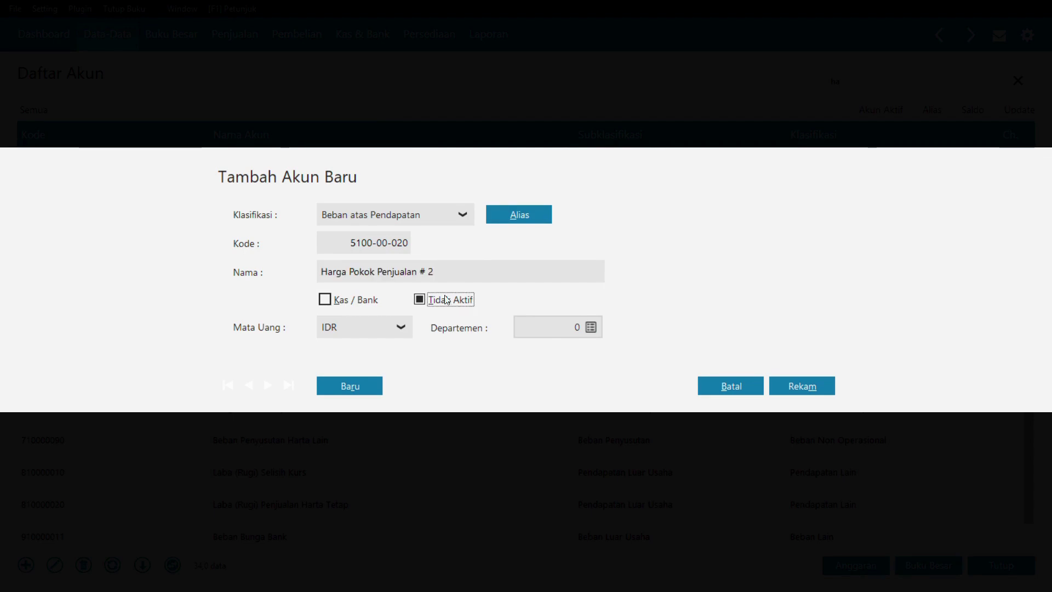
pyautogui.click(342, 300)
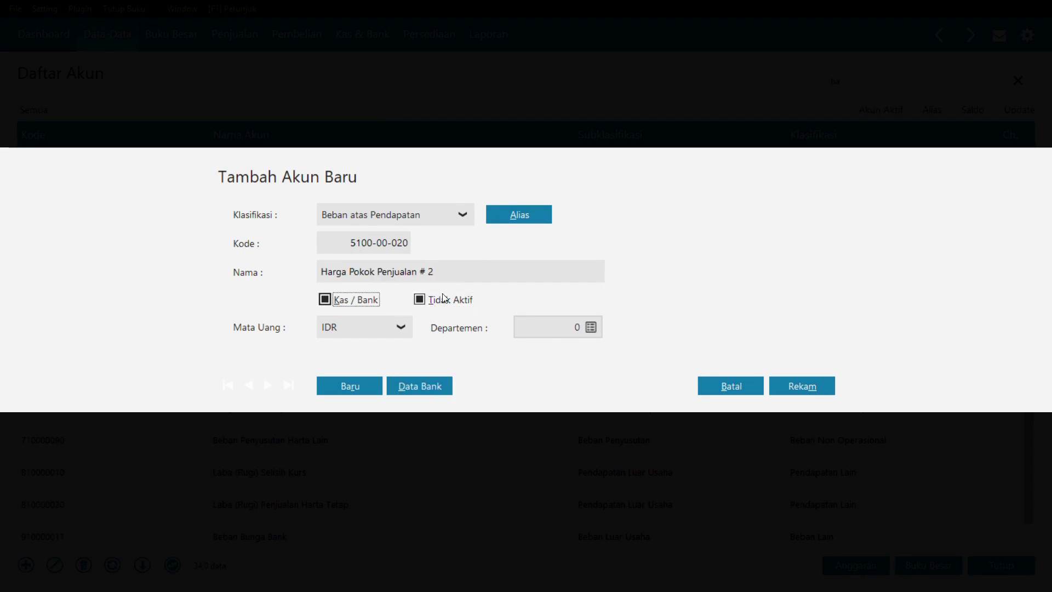
pyautogui.click(419, 299)
pyautogui.click(451, 272)
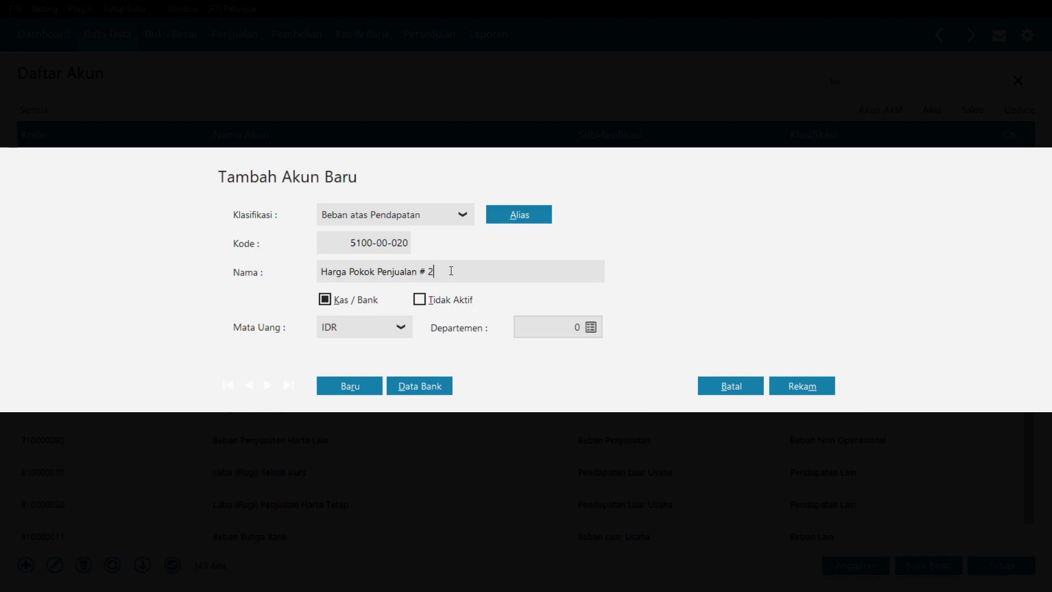
pyautogui.press('BackSpace')
pyautogui.press('BackSpace')
pyautogui.write('Jilba')
pyautogui.click(816, 392)
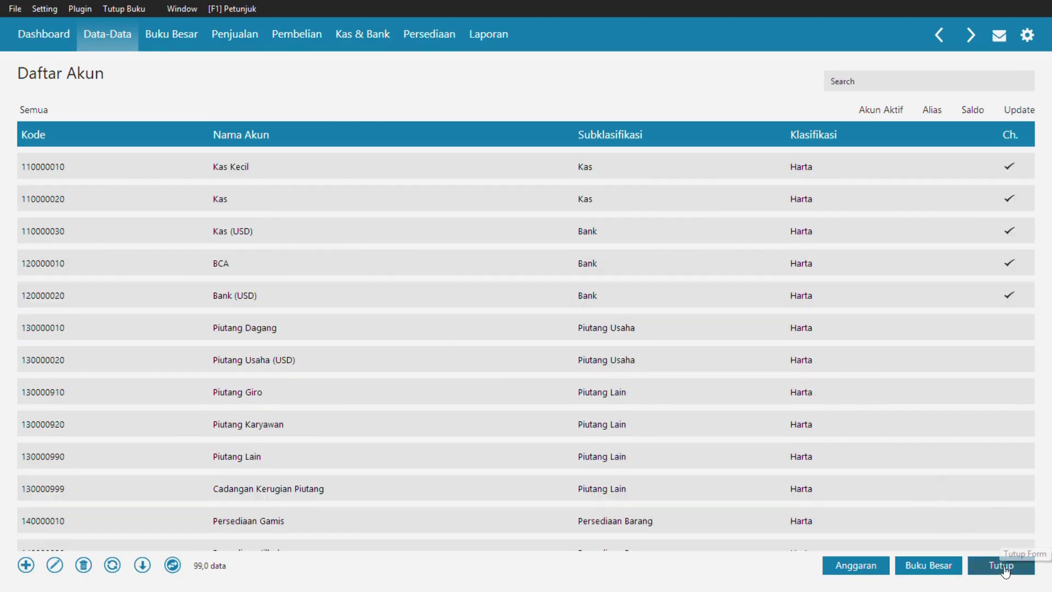
pyautogui.click(1006, 572)
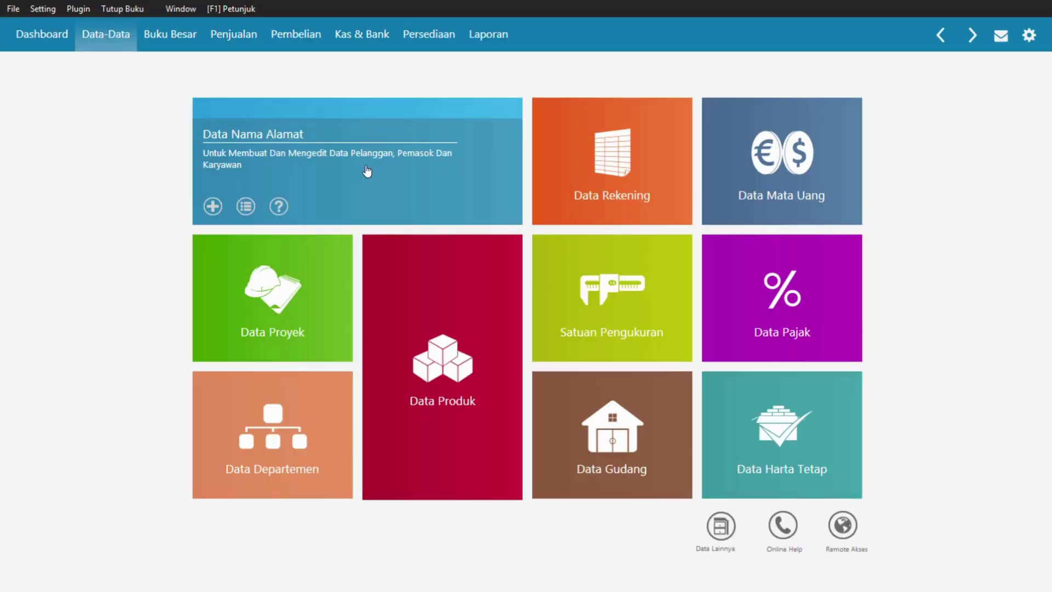
# - Open Data Nama Alamat and switch the contact list to table view
pyautogui.click(367, 172)
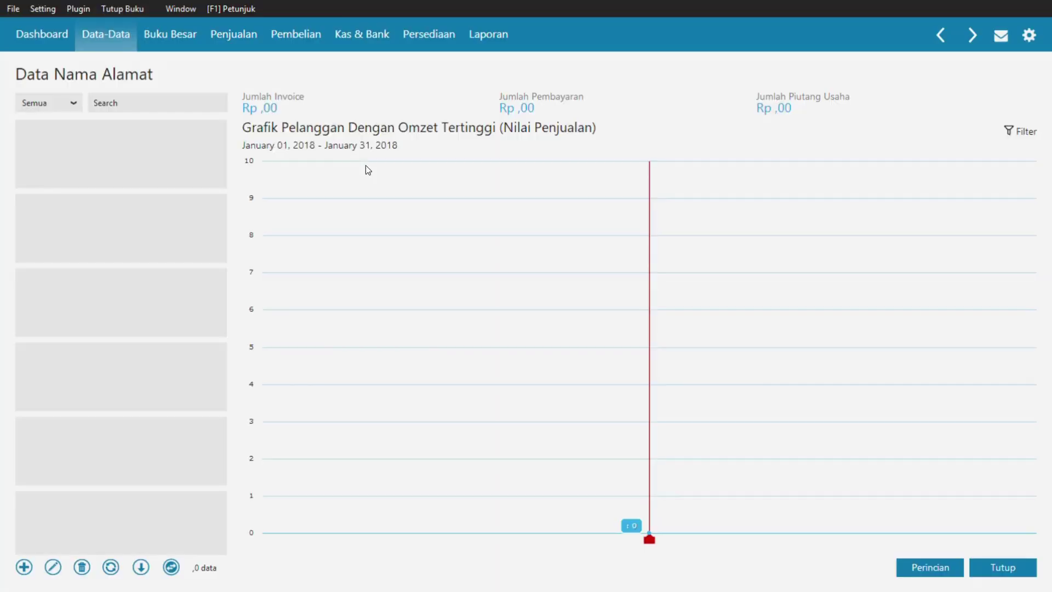
pyautogui.click(171, 567)
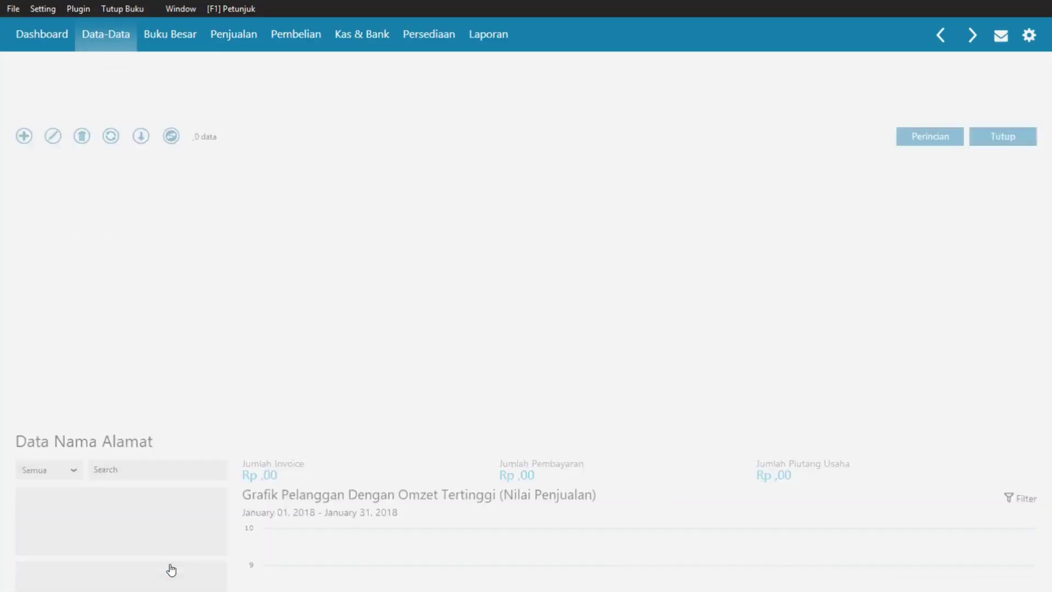
pyautogui.hotkey('alt', 'Tab')
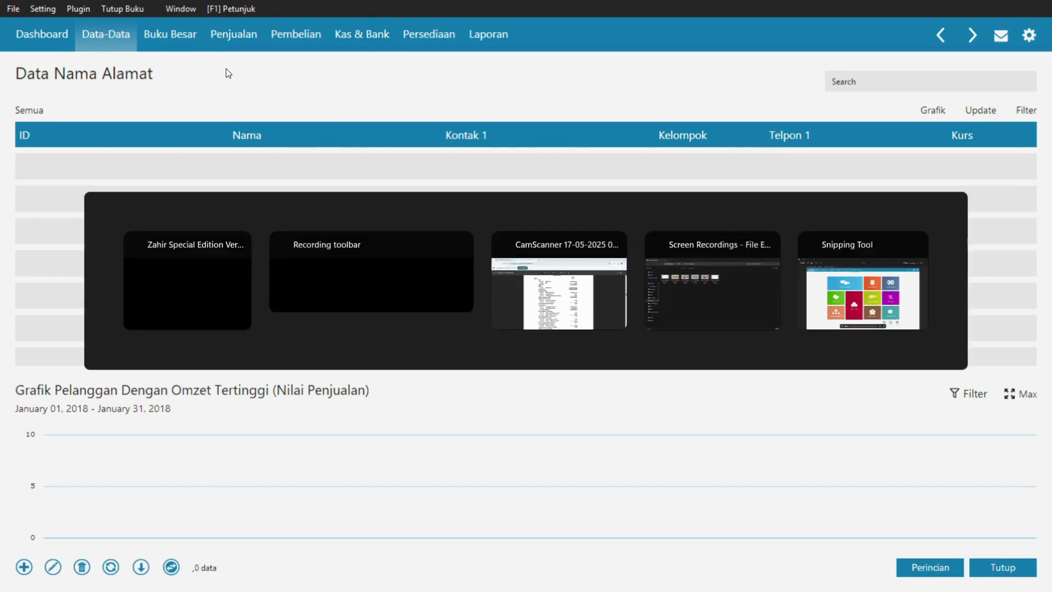
# - Bring up the source PDF and scroll to page 3's Data Pelanggan and Data Pemasok tables
pyautogui.hotkey('alt', 'Tab')
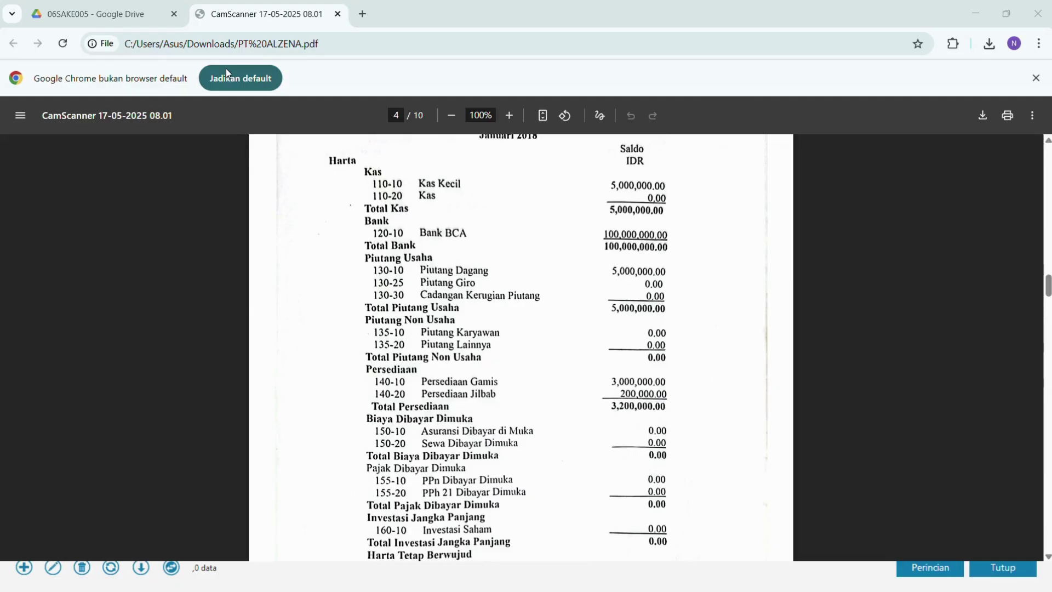
pyautogui.scroll(15, 501, 345)
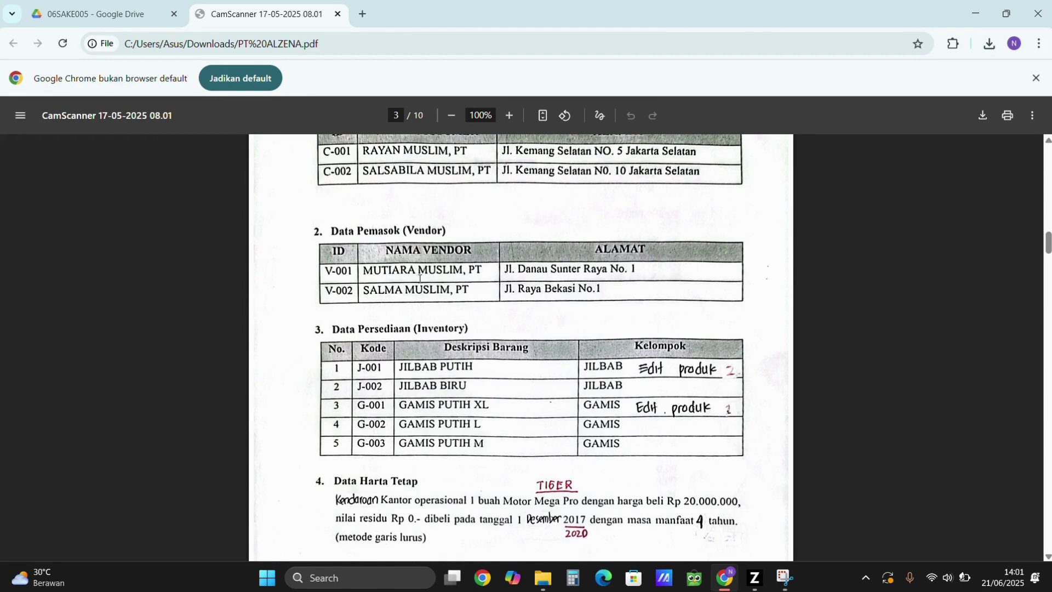
pyautogui.scroll(4, 346, 256)
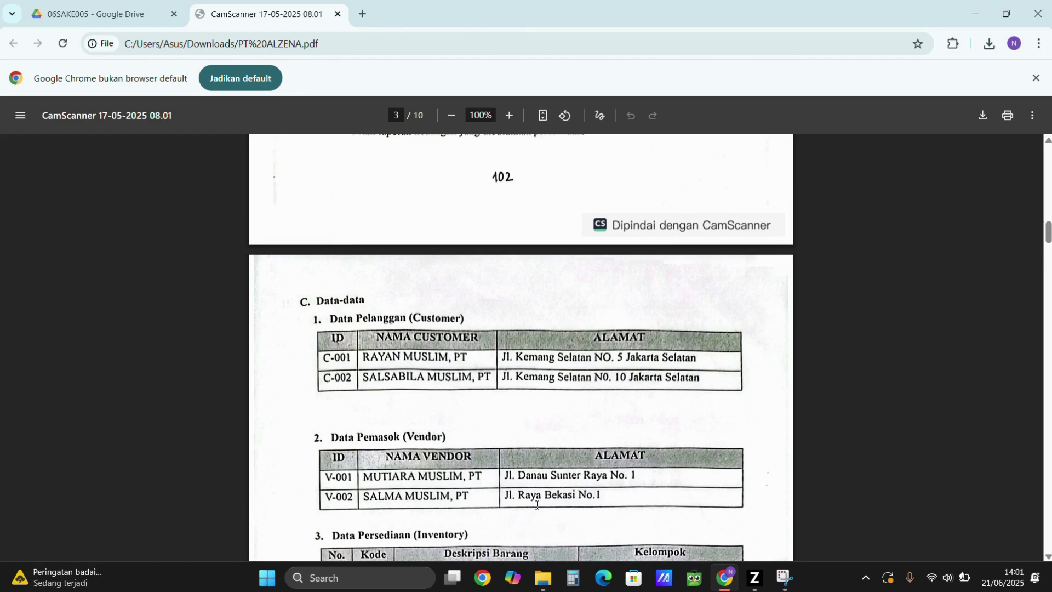
pyautogui.hotkey('alt', 'Tab')
pyautogui.hotkey('alt', 'Tab')
pyautogui.hotkey('alt', 'Tab')
pyautogui.hotkey('alt', 'Tab')
pyautogui.hotkey('alt', 'Tab')
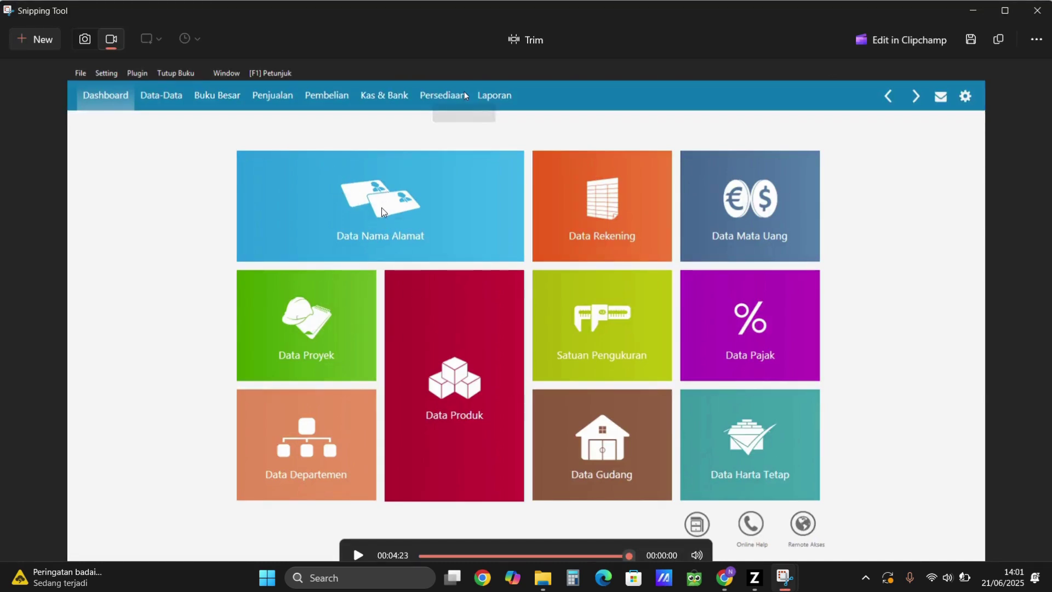
# - Cycle through the open windows back to Zahir Accounting
pyautogui.hotkey('alt', 'Tab')
pyautogui.hotkey('alt', 'Tab')
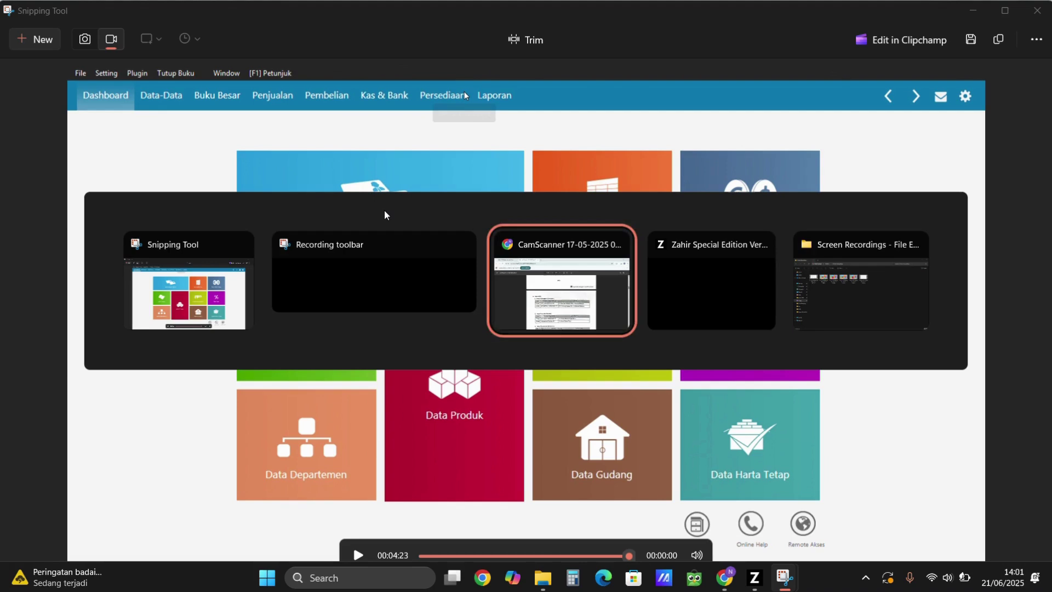
pyautogui.hotkey('alt', 'Tab')
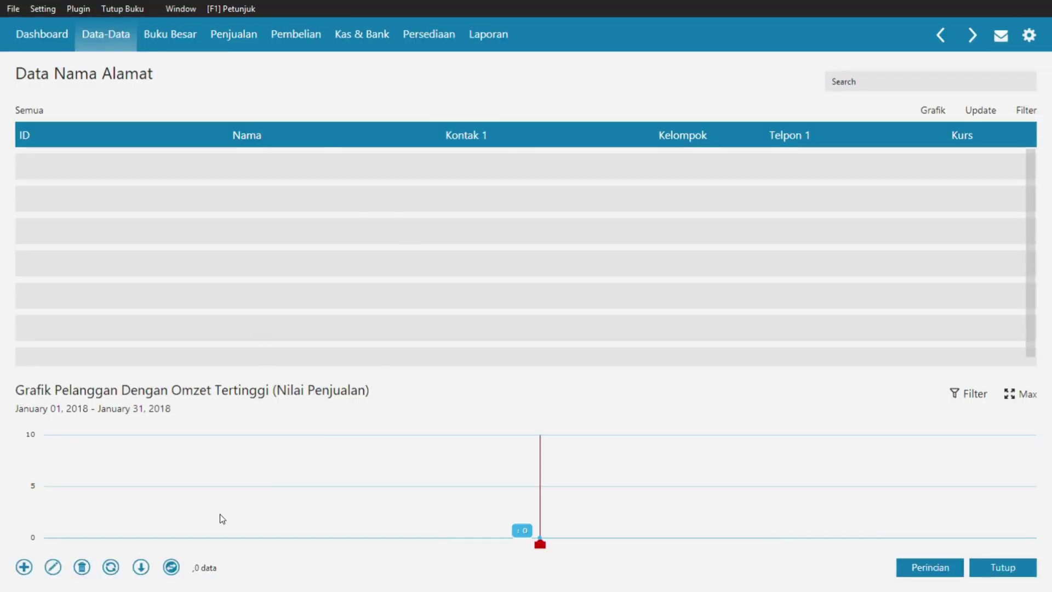
# - Start a new contact record with ID C-001 and the customer's company name
pyautogui.click(24, 567)
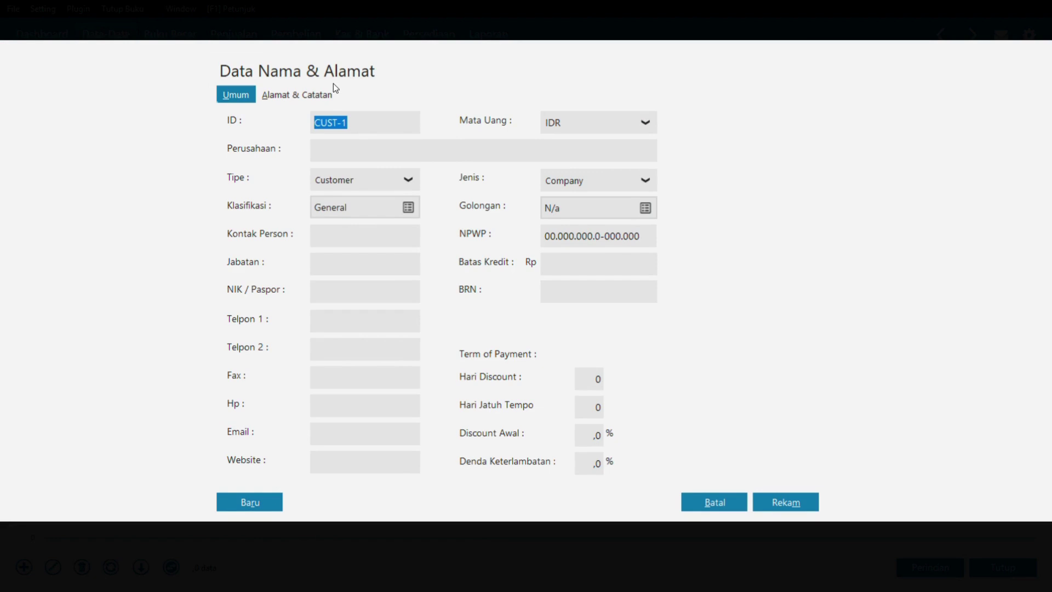
pyautogui.click(366, 151)
pyautogui.moveTo(373, 131); pyautogui.dragTo(293, 127)
pyautogui.write('C-00')
pyautogui.write('1')
pyautogui.write('RAYAN MUSLIM PT')
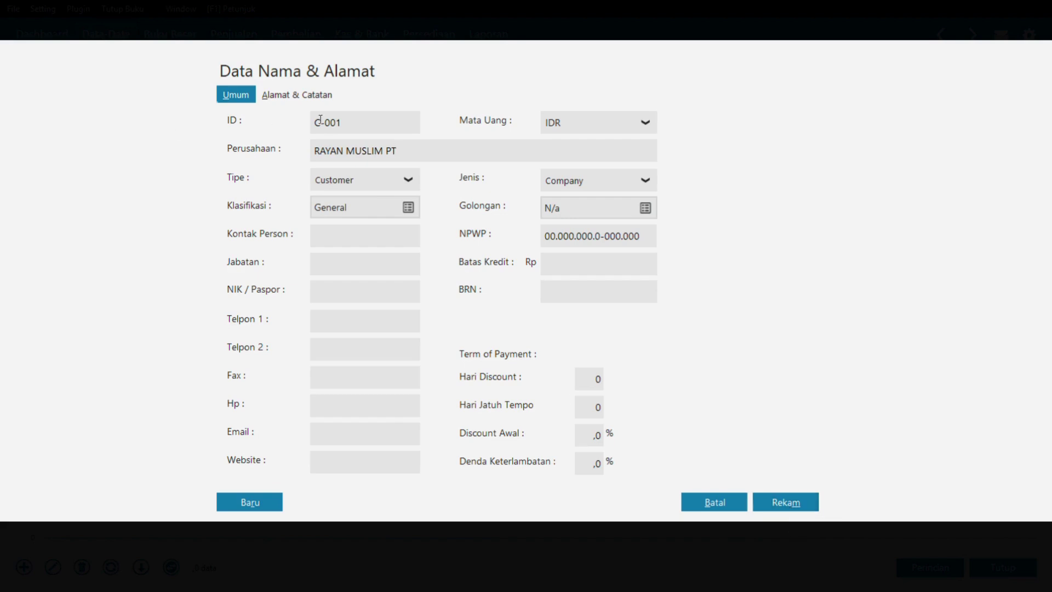
# - Fill in the customer's street address, city and country on the address tab
pyautogui.click(308, 96)
pyautogui.click(364, 129)
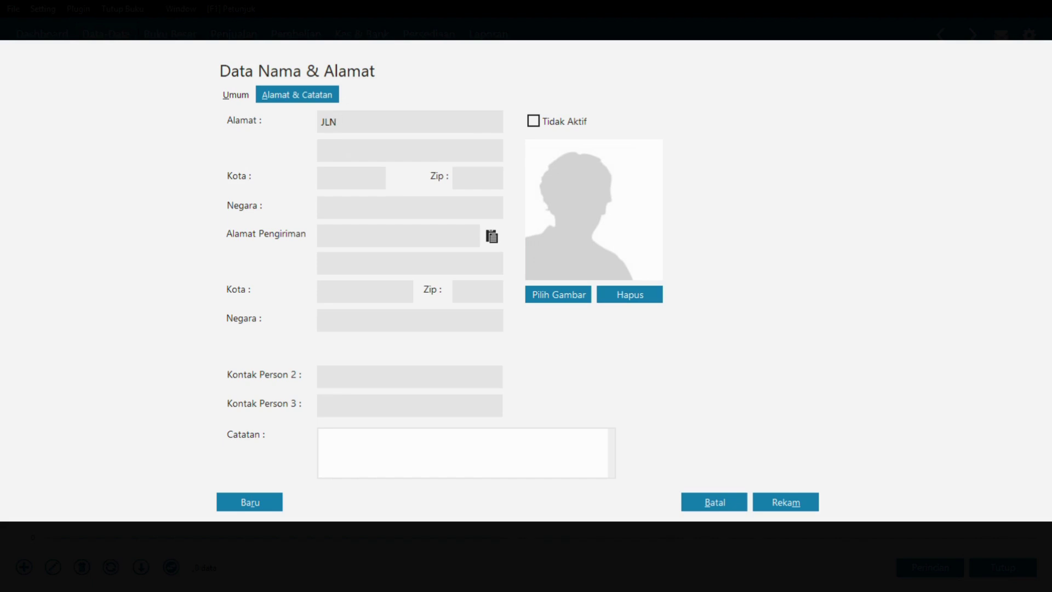
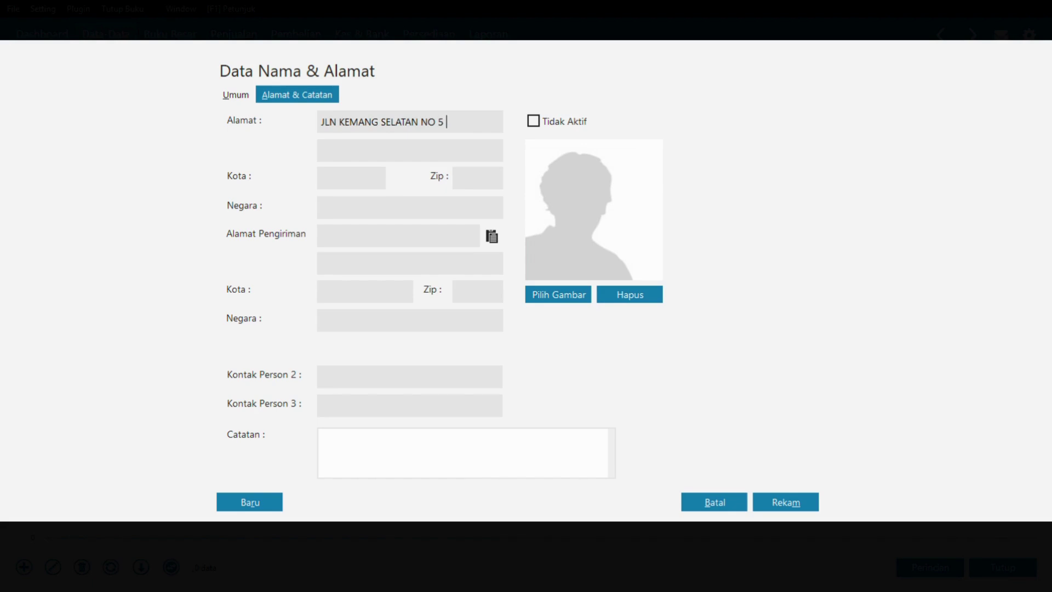
pyautogui.write('JAKA')
pyautogui.press('BackSpace')
pyautogui.press('BackSpace')
pyautogui.click(339, 180)
pyautogui.write('JAKARTA SELATA')
pyautogui.write('N')
pyautogui.click(419, 208)
pyautogui.write('INDONESIA')
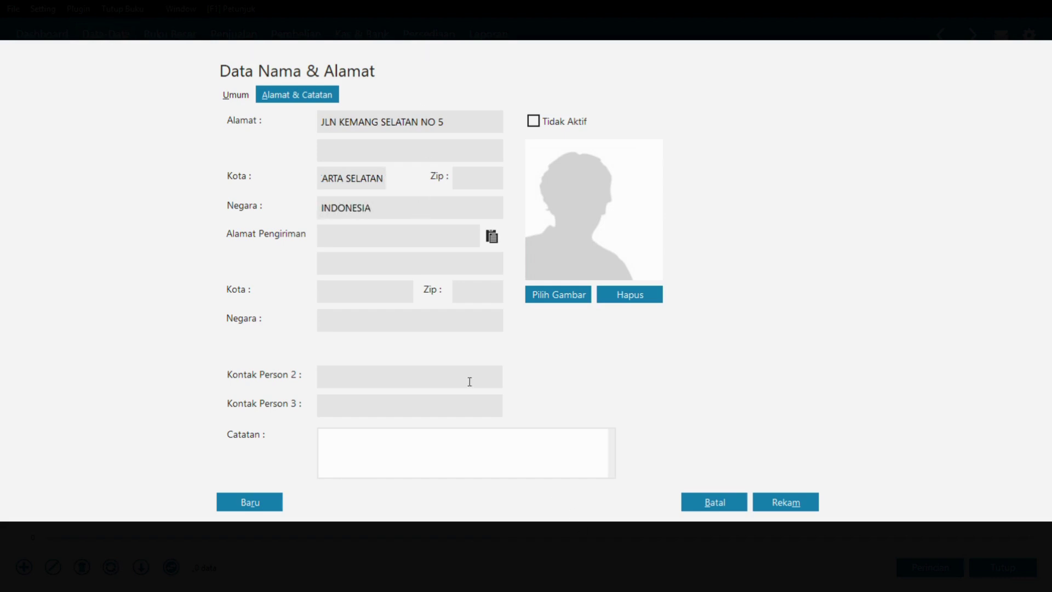
# - Save customer C-001, confirming past the incomplete NPWP warning
pyautogui.click(222, 95)
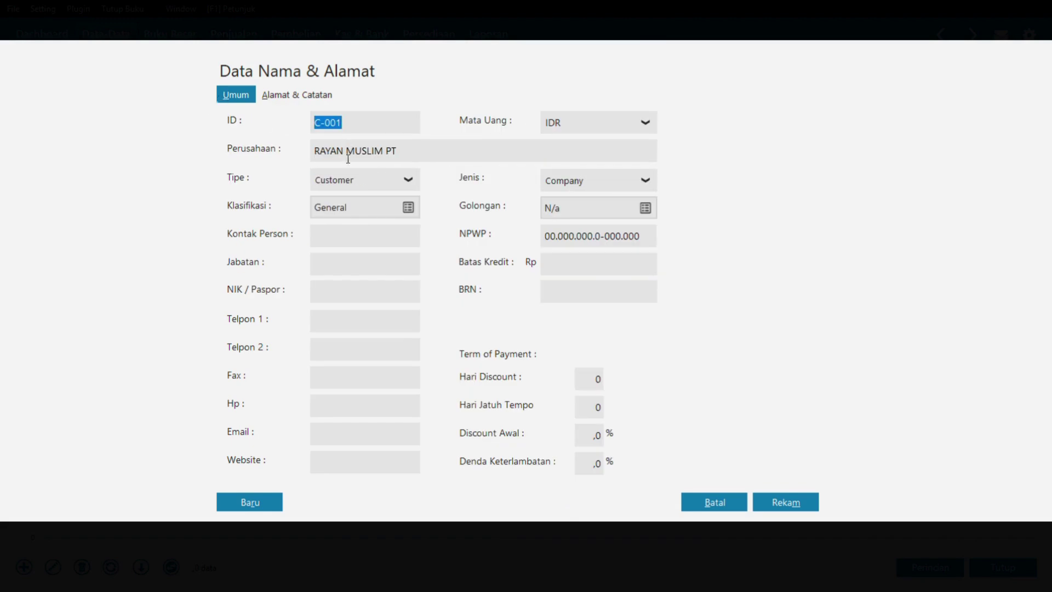
pyautogui.click(794, 503)
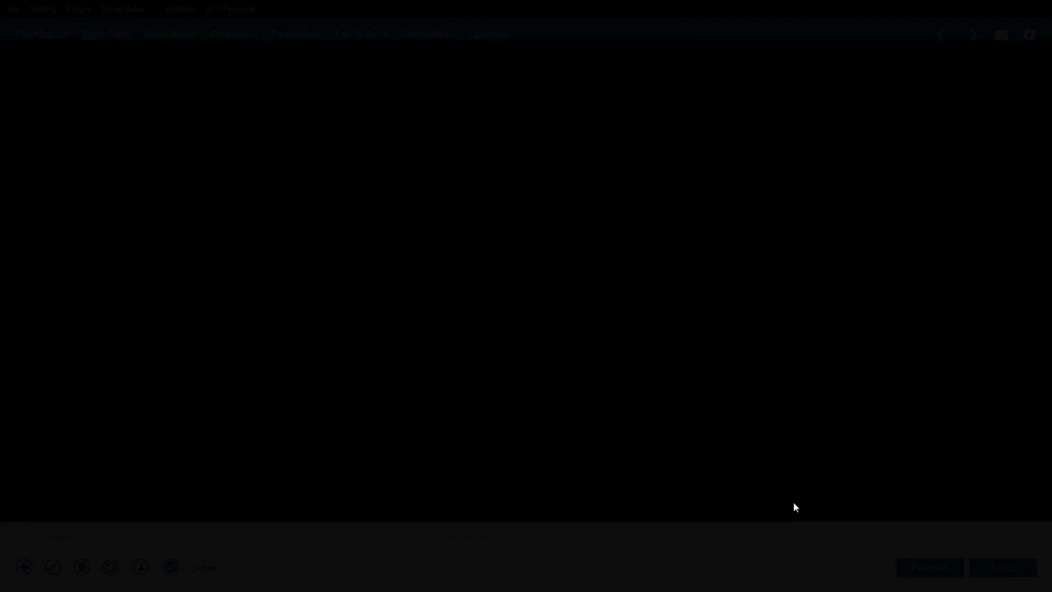
pyautogui.click(738, 367)
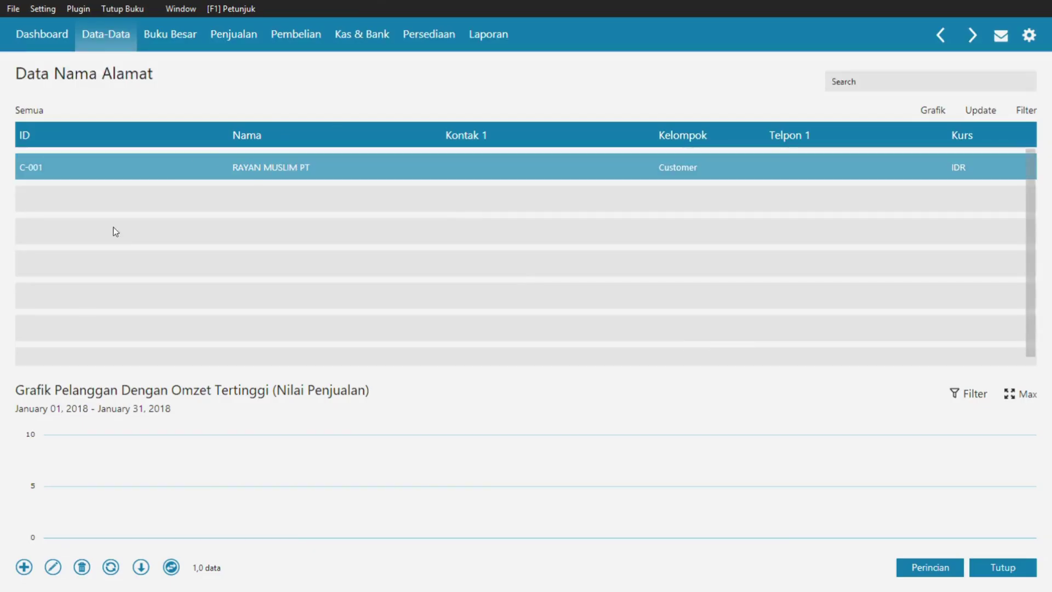
# - Add a new contact with ID C-002 and company name SALSABILA MUSLIM PT
pyautogui.click(24, 567)
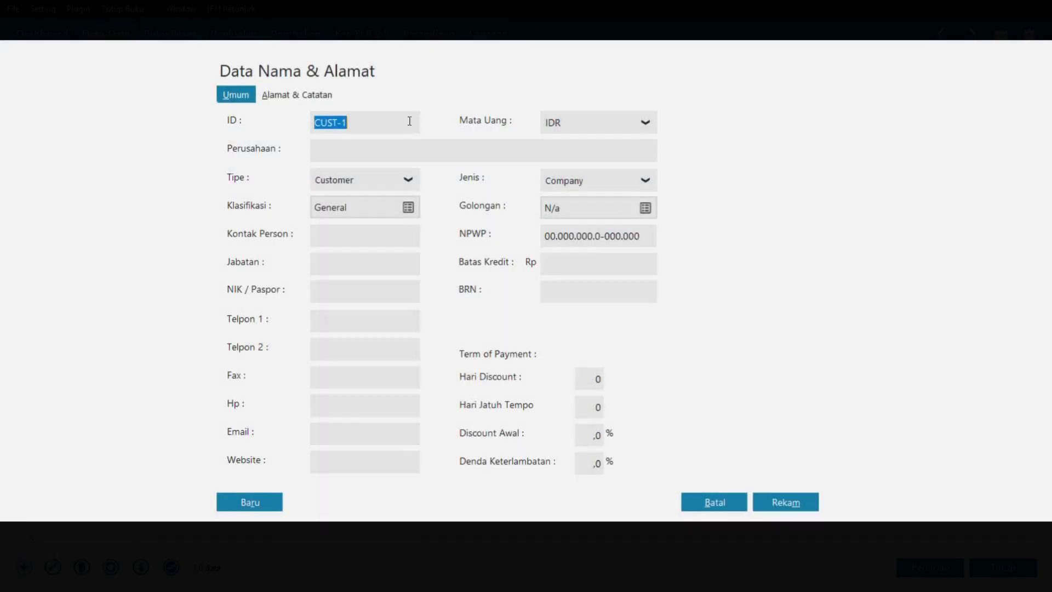
pyautogui.write('C-002')
pyautogui.click(386, 155)
pyautogui.write('SALSABILA')
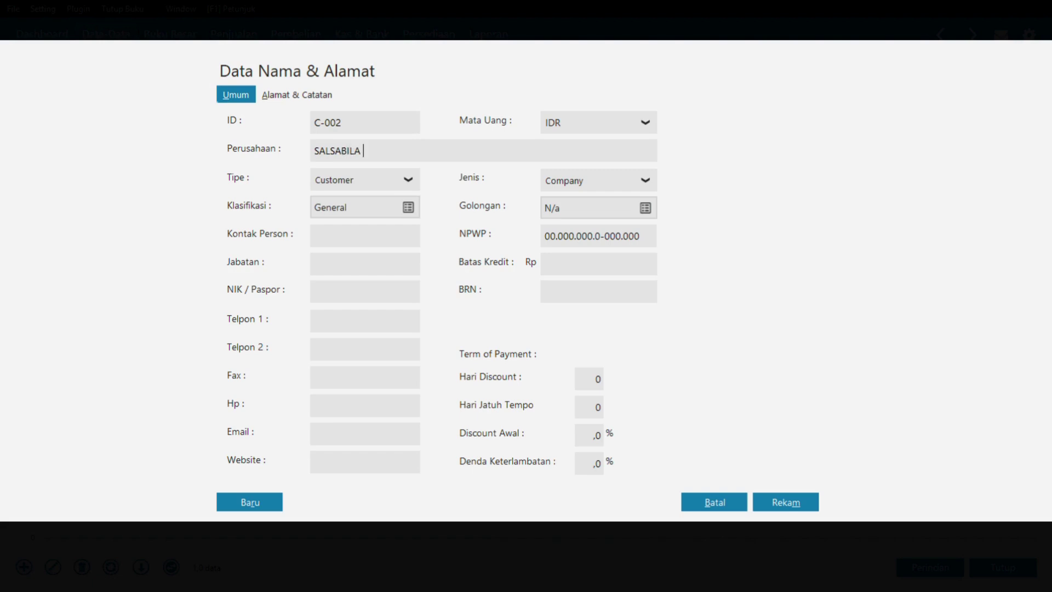
pyautogui.write(' MUSLIM PT')
pyautogui.click(308, 102)
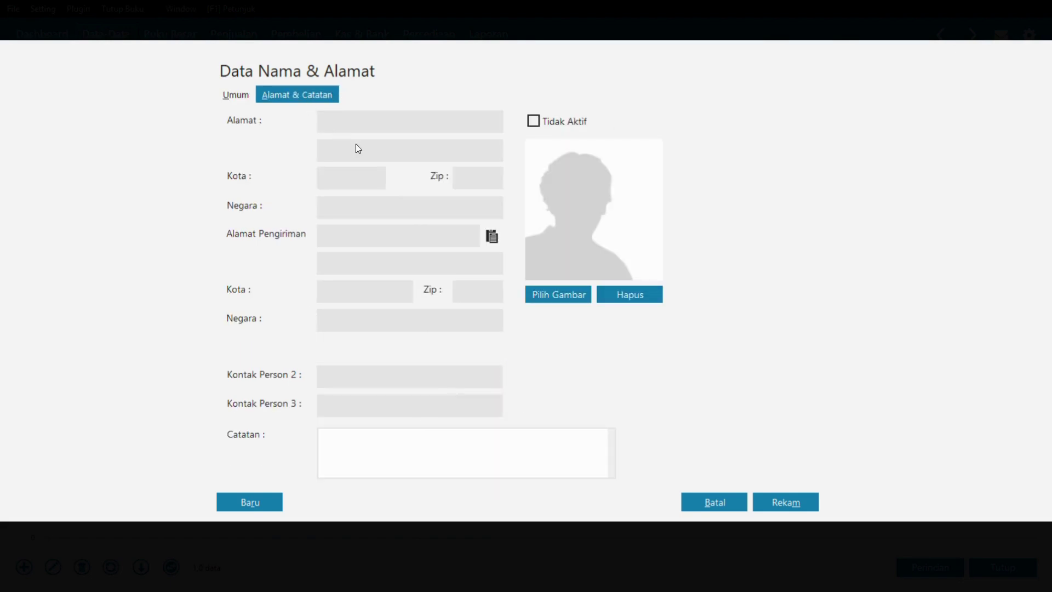
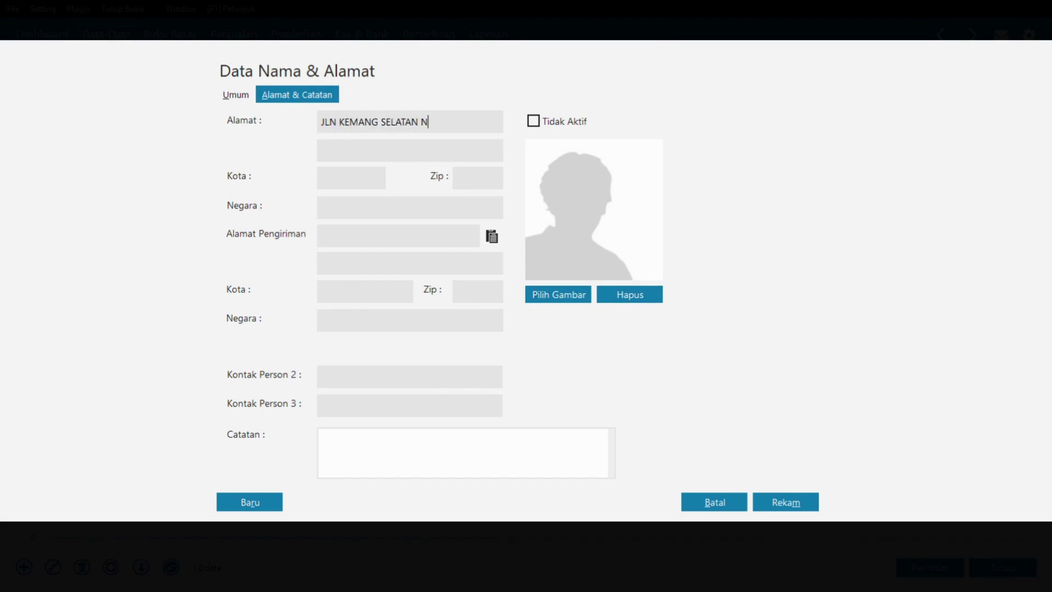
pyautogui.click(335, 181)
pyautogui.write('JAKART')
pyautogui.write('A SE')
pyautogui.write('LATAN')
pyautogui.click(344, 209)
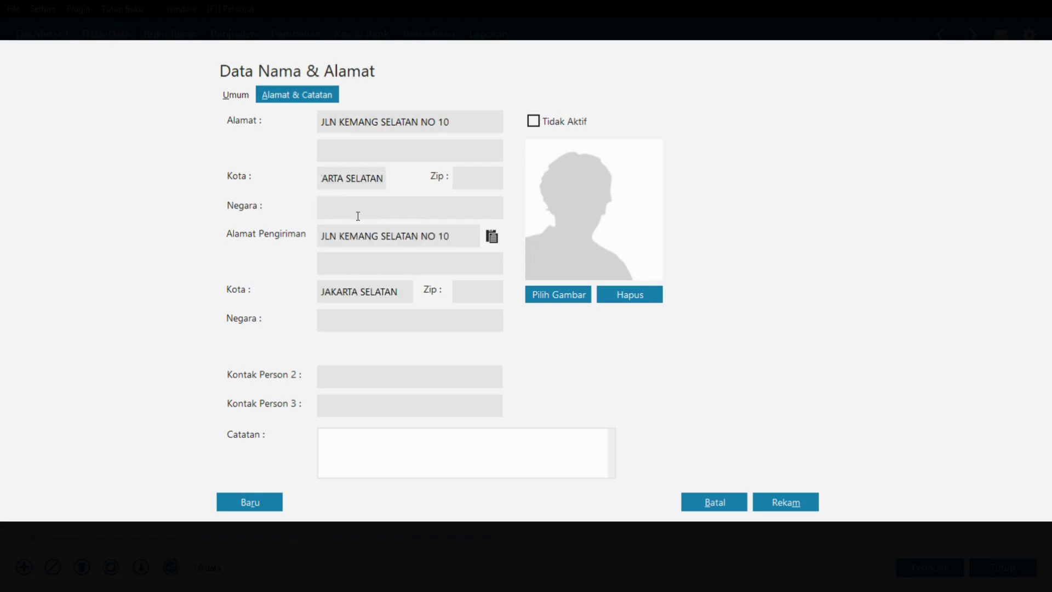
pyautogui.write('INDONEISA')
pyautogui.press('BackSpace')
pyautogui.press('BackSpace')
pyautogui.press('BackSpace')
pyautogui.write('SIA')
# - Save the C-002 record, accepting the incomplete tax number warning
pyautogui.click(236, 95)
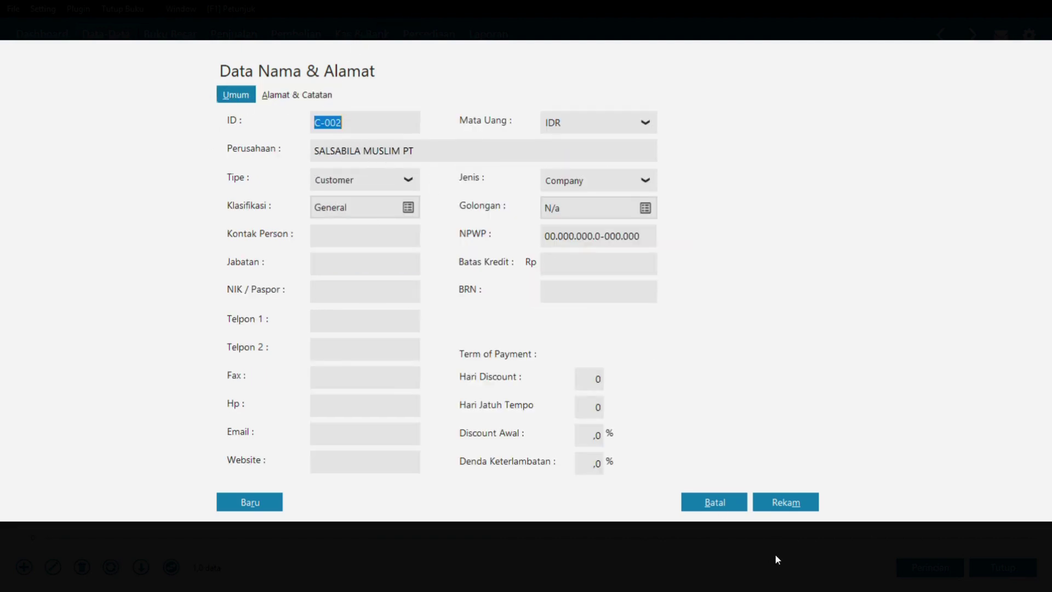
pyautogui.click(798, 513)
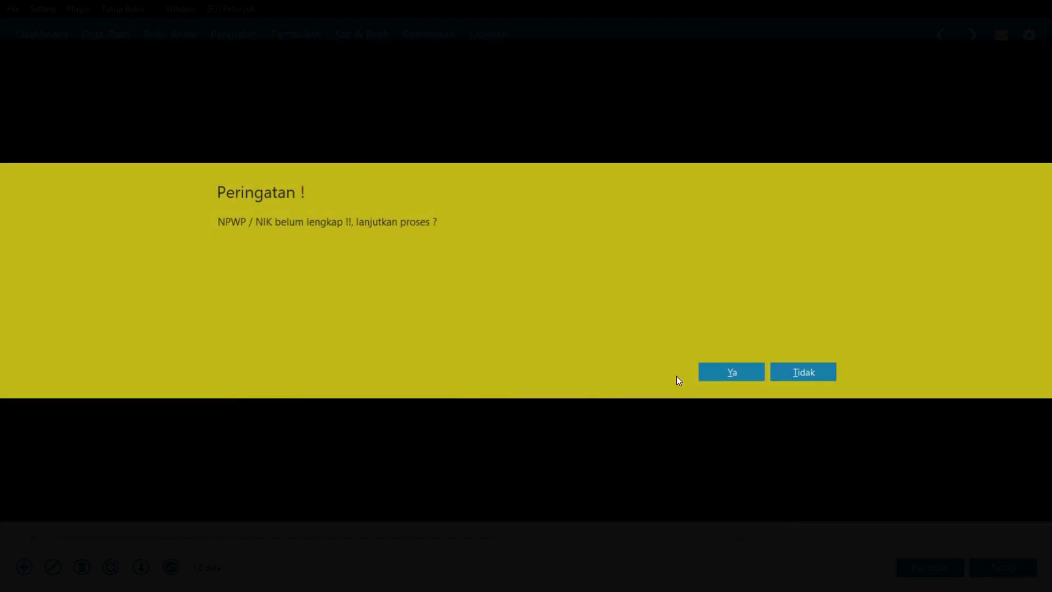
pyautogui.click(731, 369)
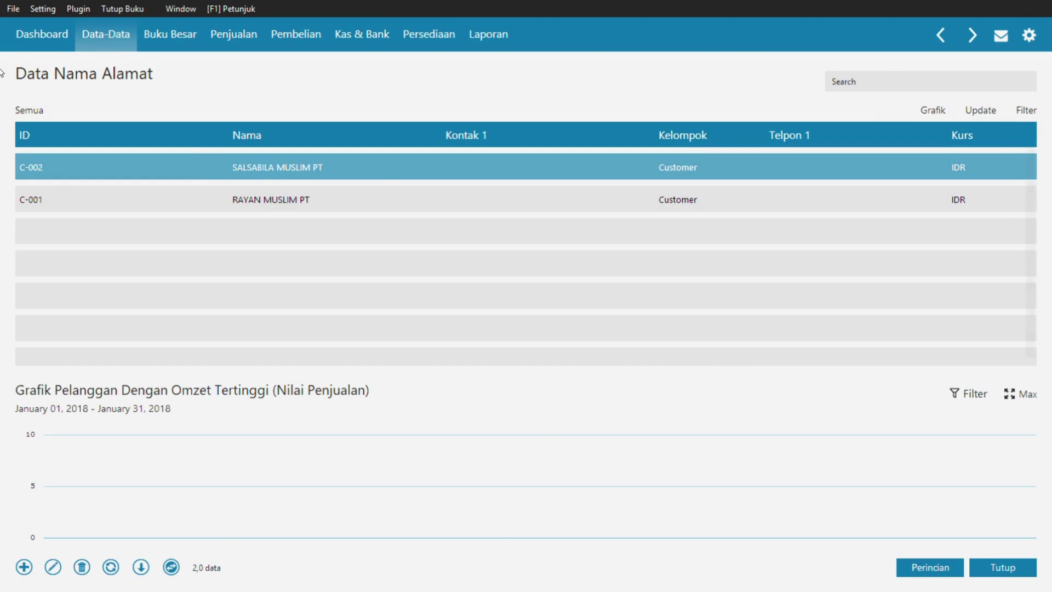
# - Add a new Vendor contact with ID V-001 and company name MUTIARA MUSLIM PT
pyautogui.click(23, 567)
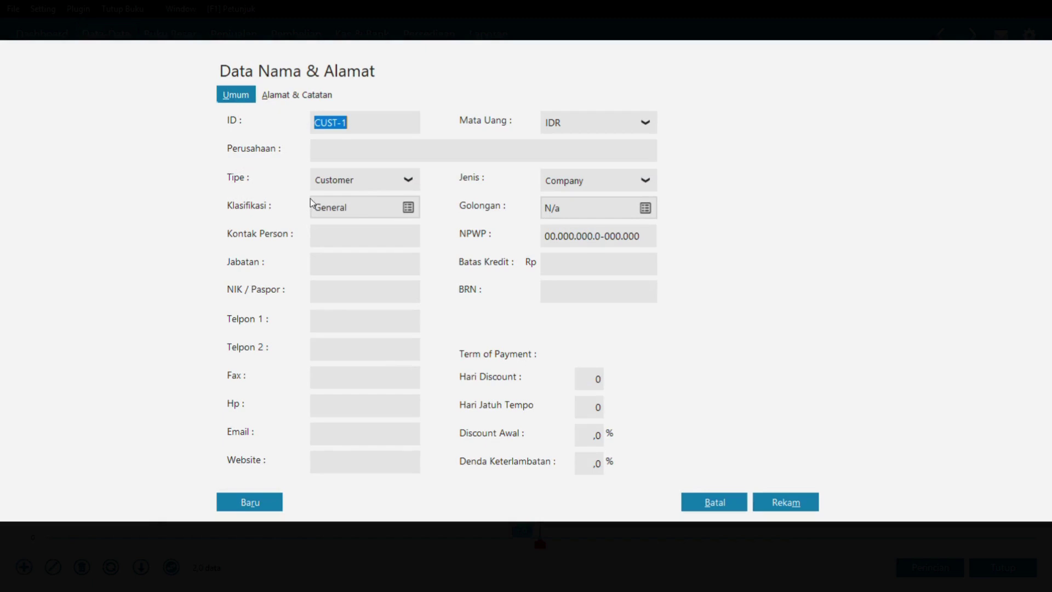
pyautogui.click(395, 185)
pyautogui.click(358, 225)
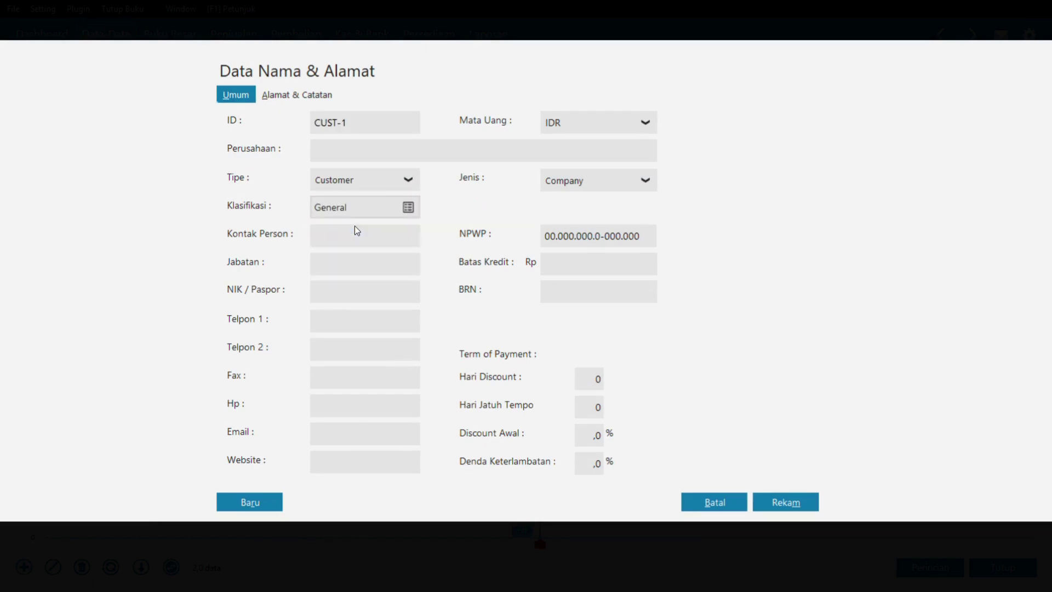
pyautogui.click(362, 120)
pyautogui.write('V-001')
pyautogui.click(348, 143)
pyautogui.write('MUTIARA')
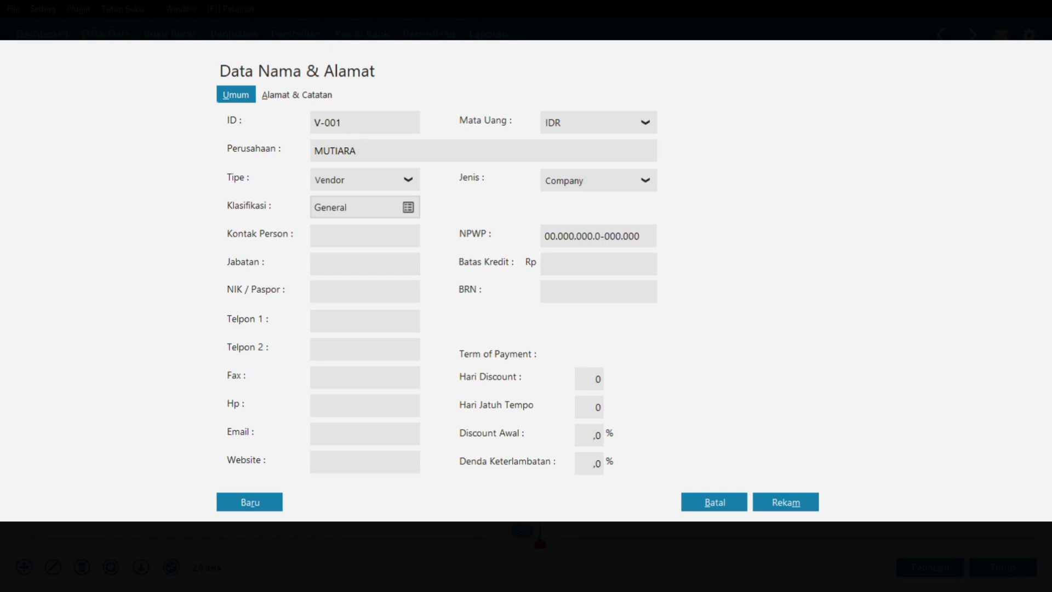
pyautogui.write('MUSLIM PT')
# - Enter the vendor's street address on JLN DANAU SUNTER RAYA
pyautogui.click(291, 94)
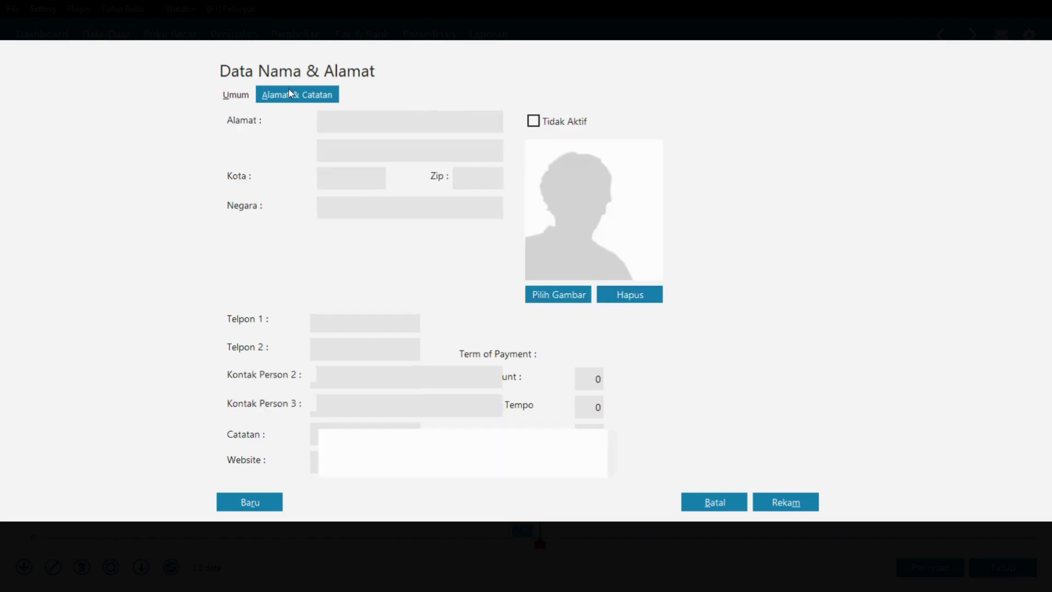
pyautogui.click(238, 95)
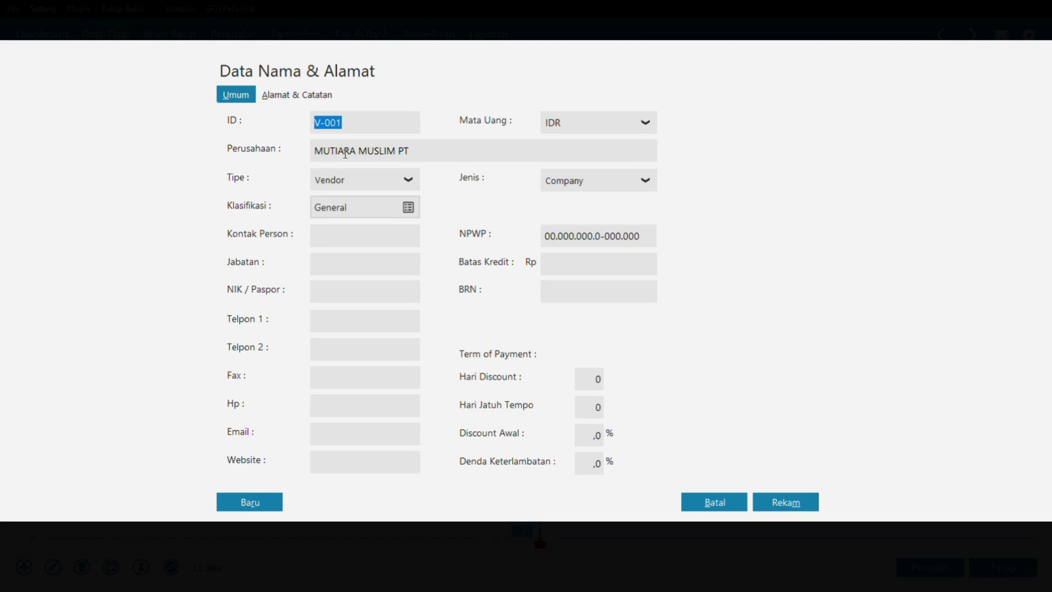
pyautogui.click(320, 98)
pyautogui.click(350, 123)
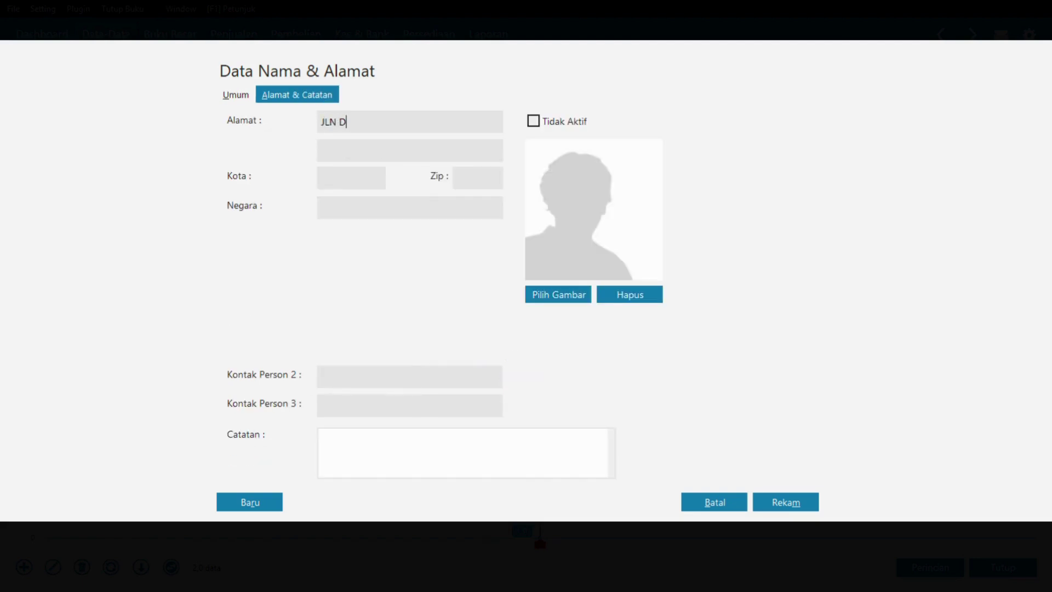
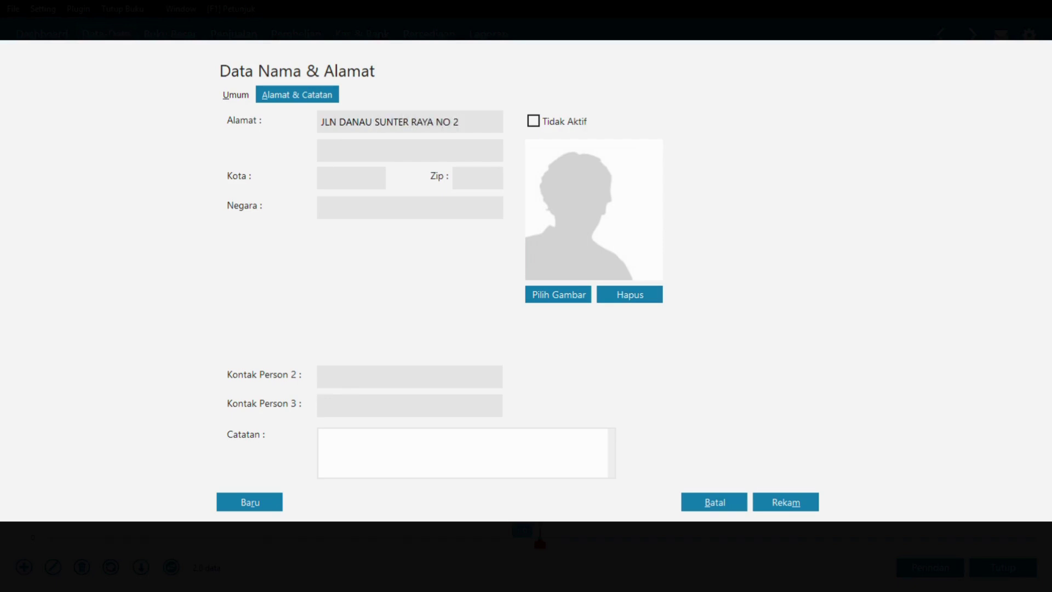
# - Save the V-001 vendor record, accepting the incomplete tax number warning
pyautogui.click(236, 94)
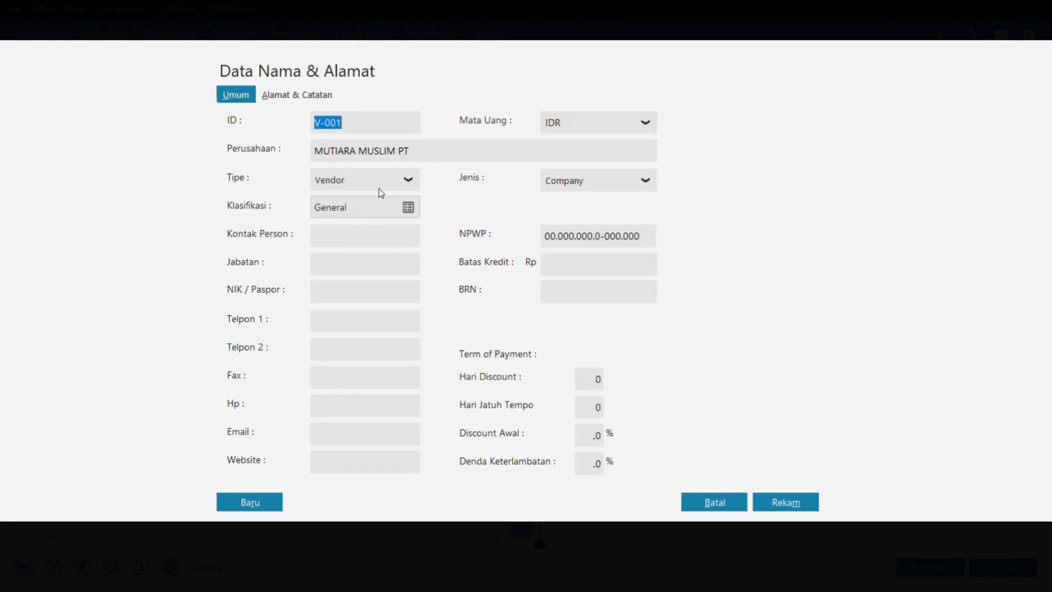
pyautogui.click(784, 505)
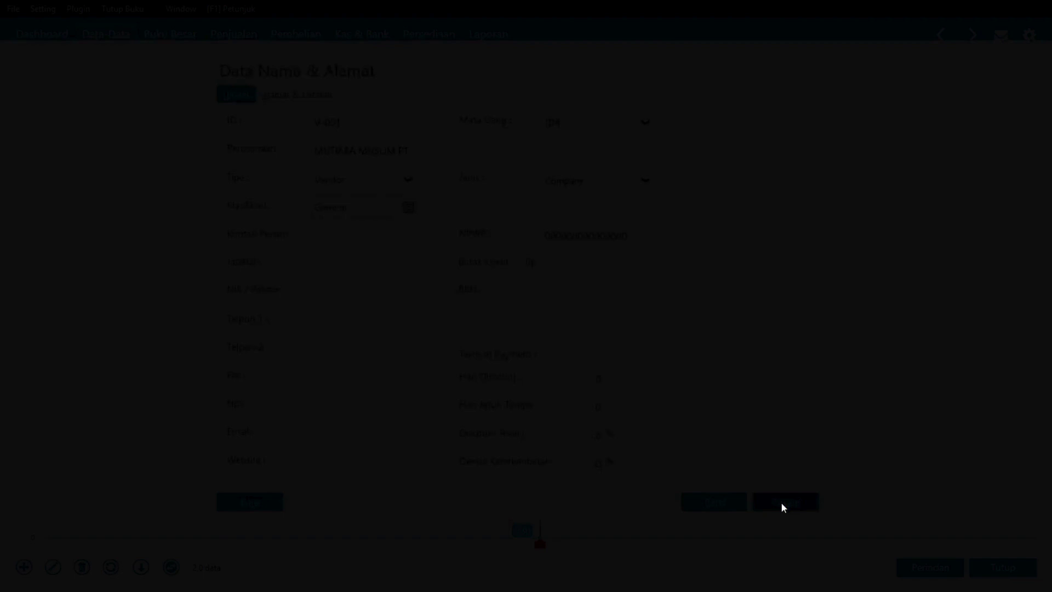
pyautogui.click(707, 371)
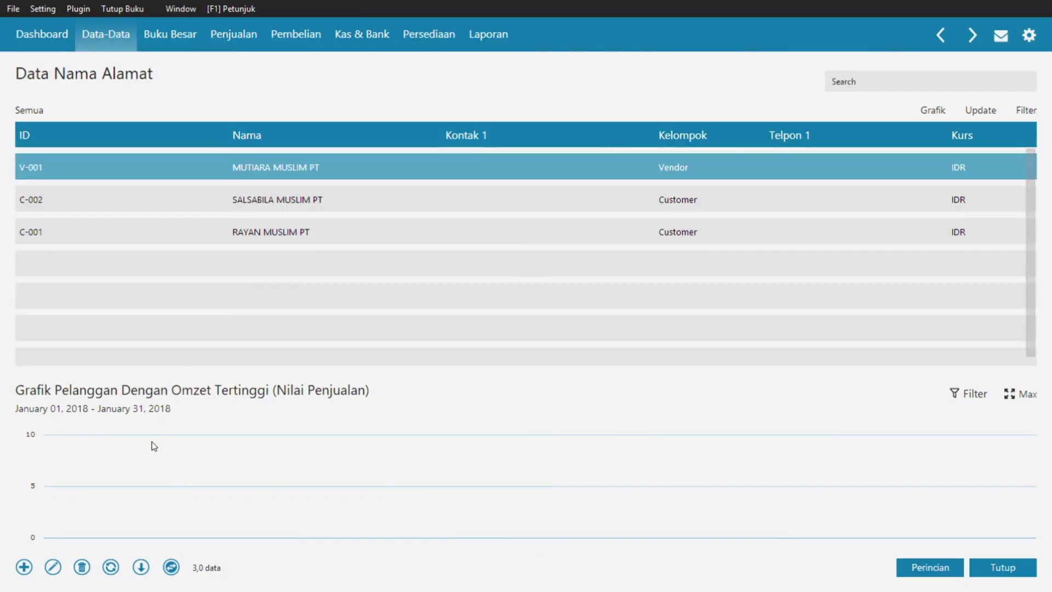
# - Add a new Vendor contact with ID V-002 and company name SALMA MUSLIM PT
pyautogui.click(28, 570)
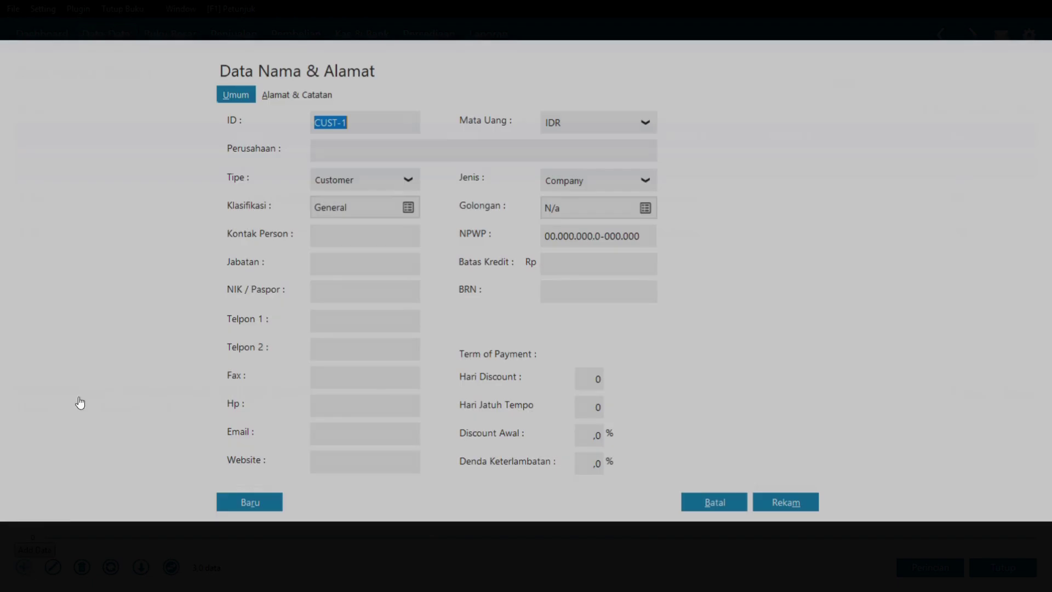
pyautogui.write('V-002')
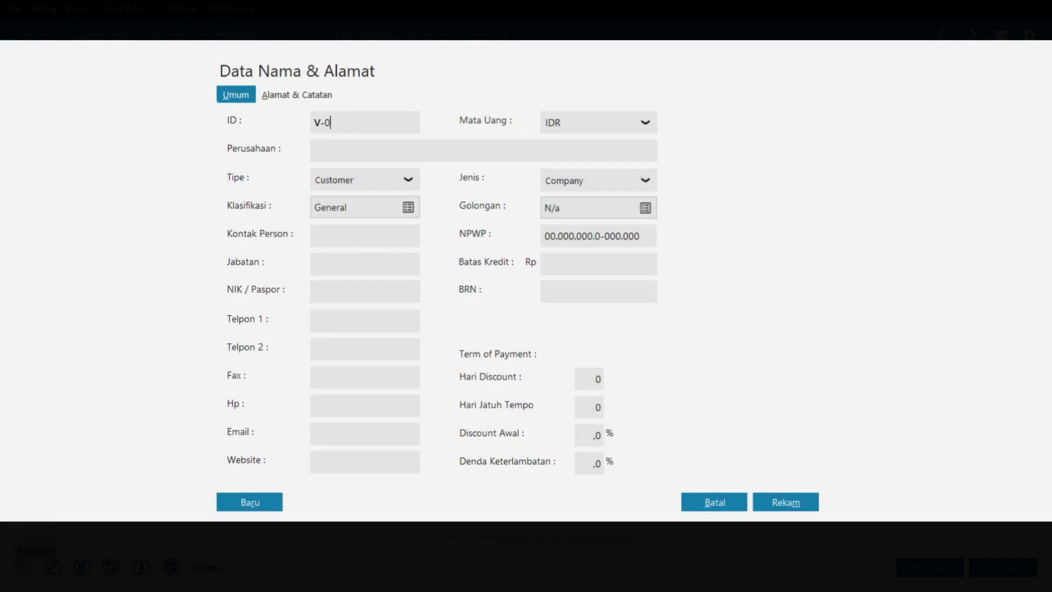
pyautogui.click(352, 176)
pyautogui.click(351, 225)
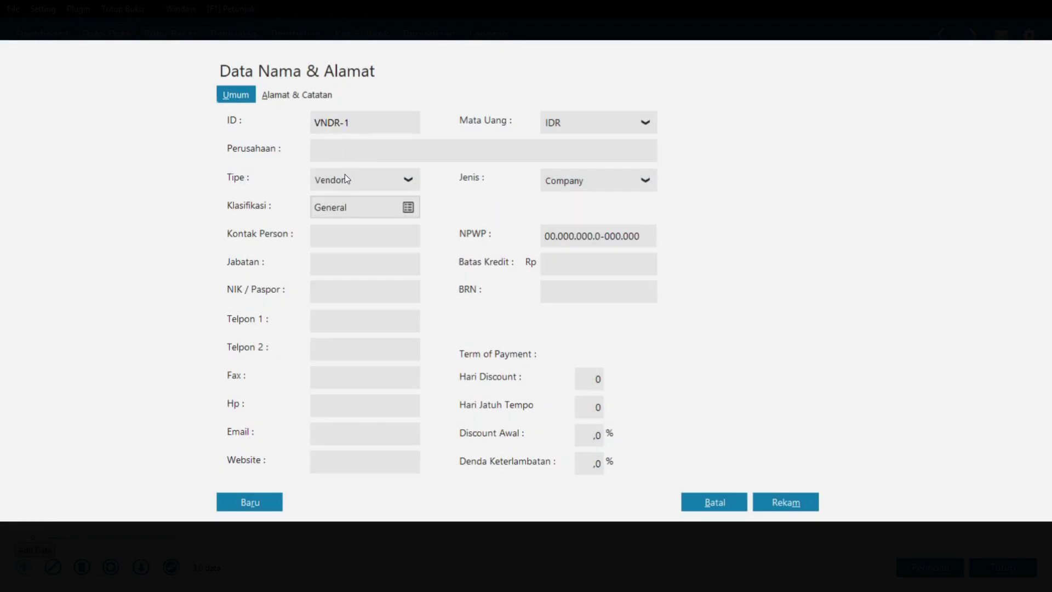
pyautogui.click(348, 120)
pyautogui.write('V-002')
pyautogui.click(323, 145)
pyautogui.write('SALMA MUSLIM PT')
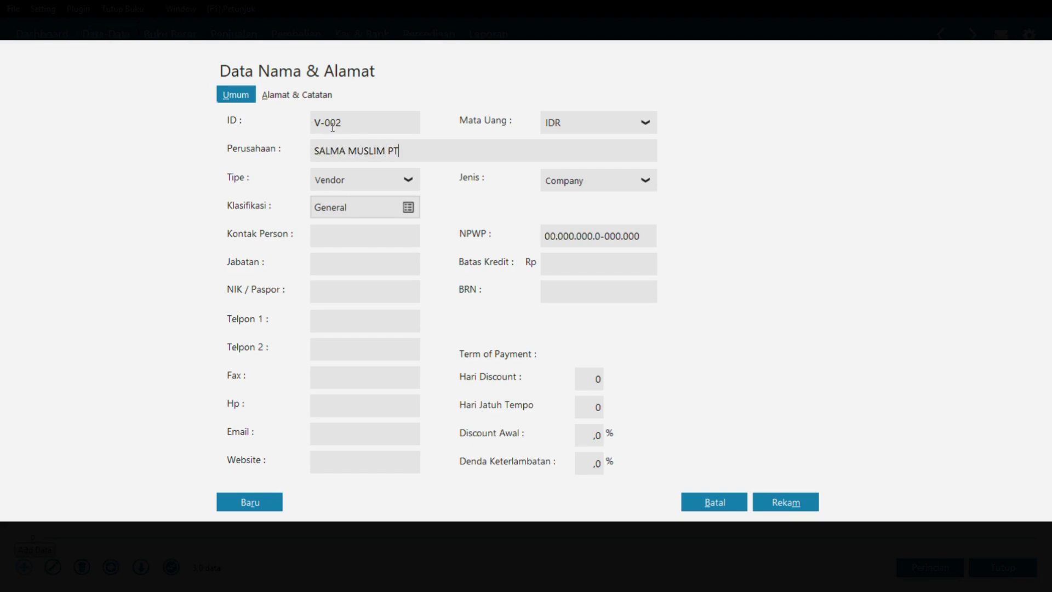
pyautogui.click(303, 94)
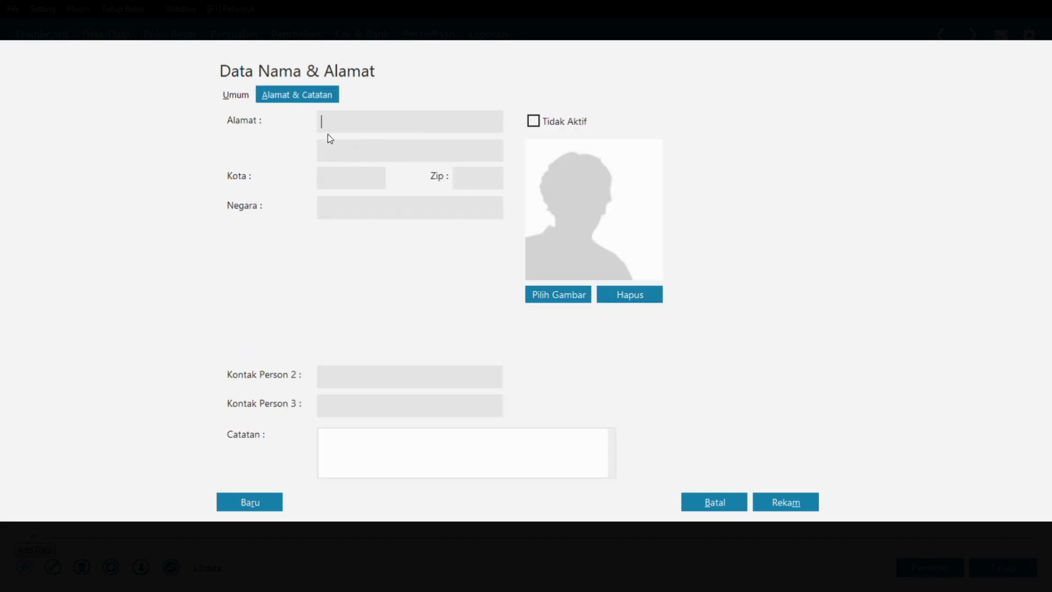
pyautogui.click(234, 87)
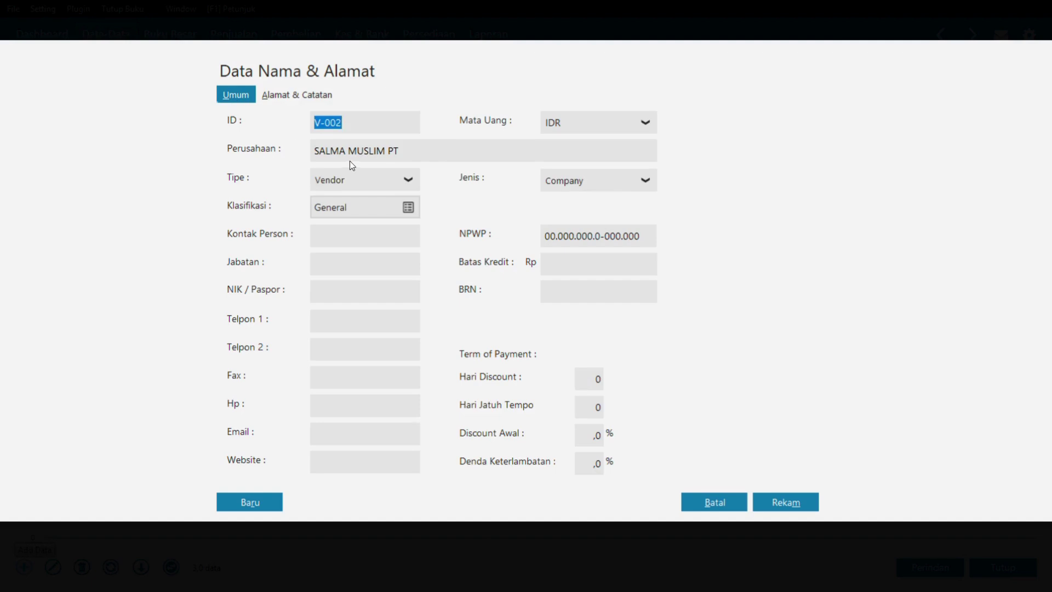
pyautogui.click(805, 509)
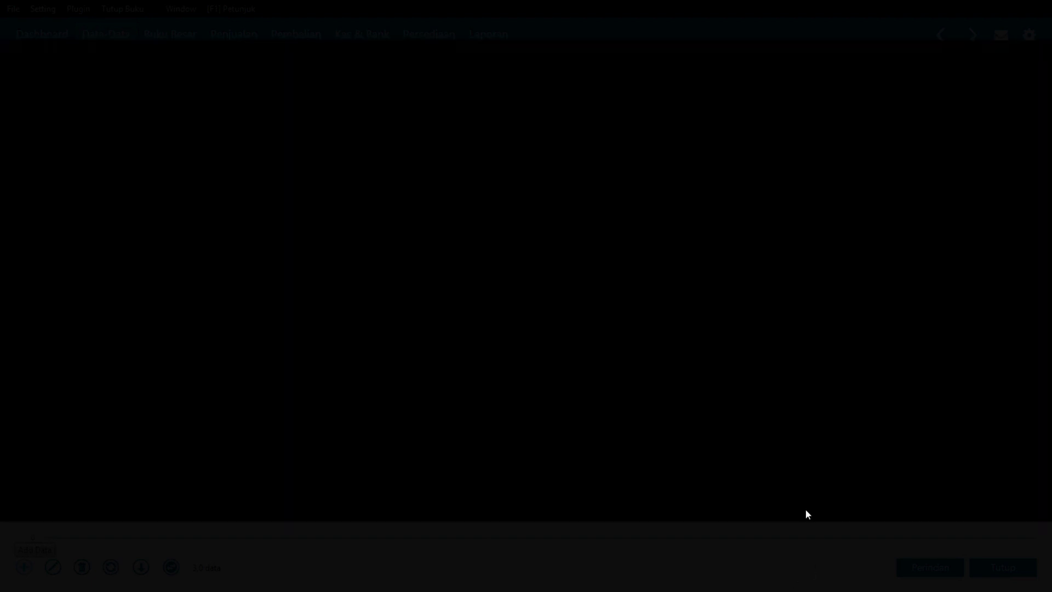
pyautogui.click(745, 371)
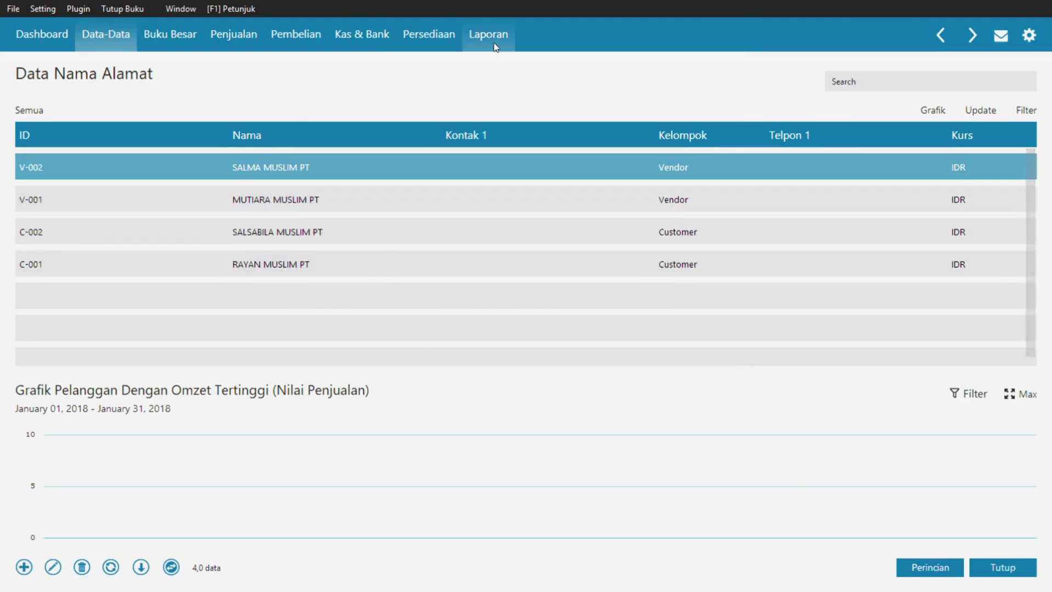
pyautogui.click(1013, 572)
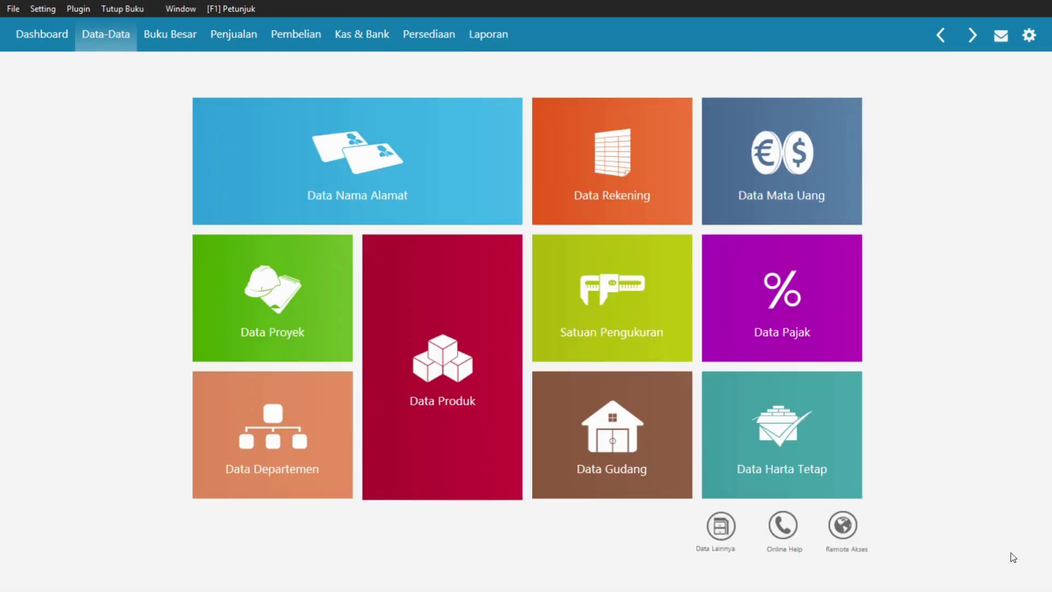
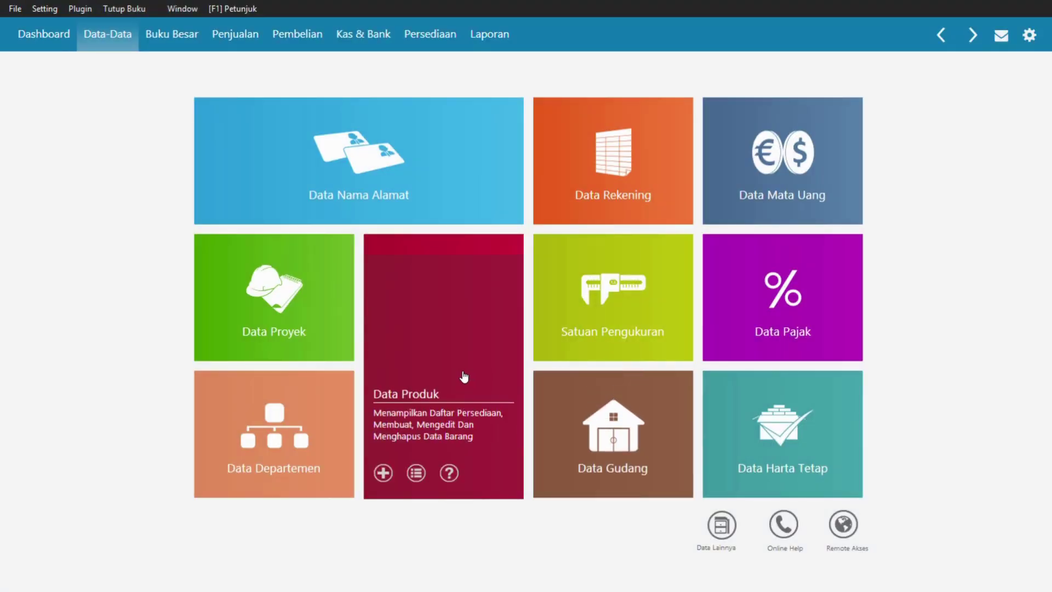
# - Show the Data Produk list as a table and review the inventory table in the PDF
pyautogui.click(463, 376)
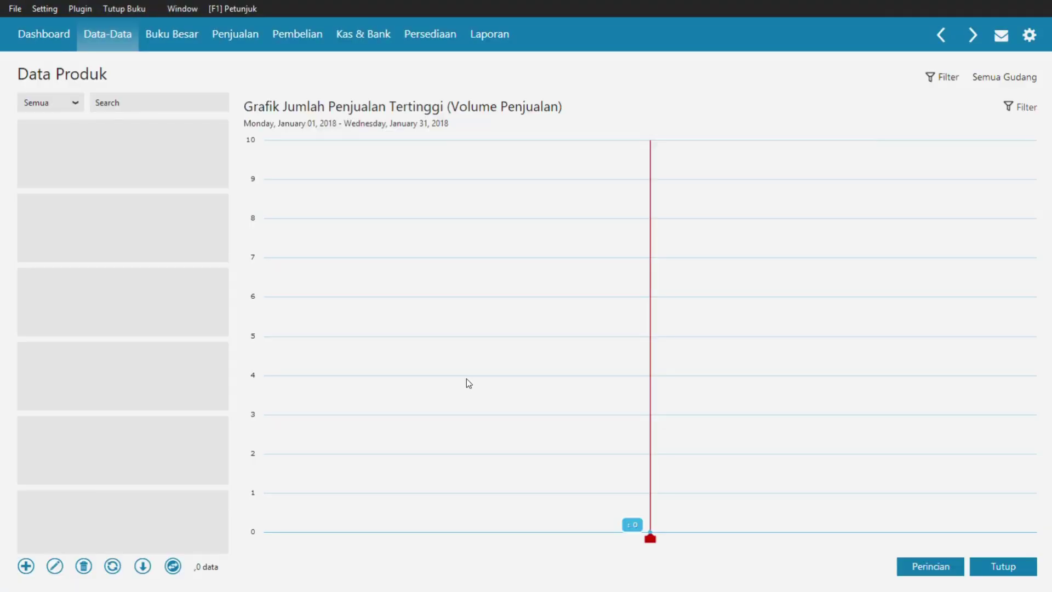
pyautogui.click(172, 566)
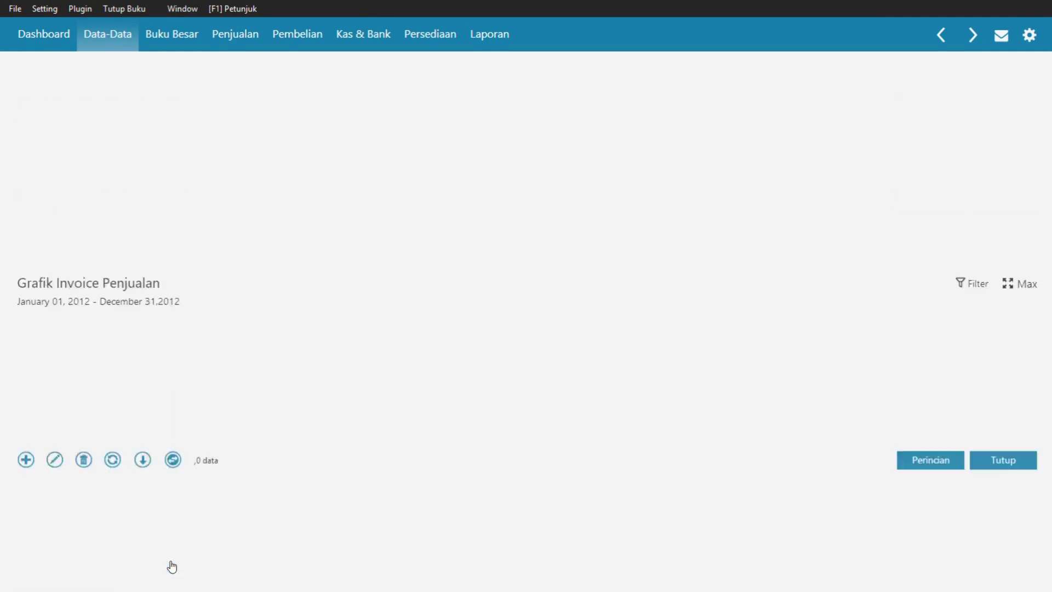
pyautogui.hotkey('alt', 'Tab')
pyautogui.press('Tab')
pyautogui.press('Tab')
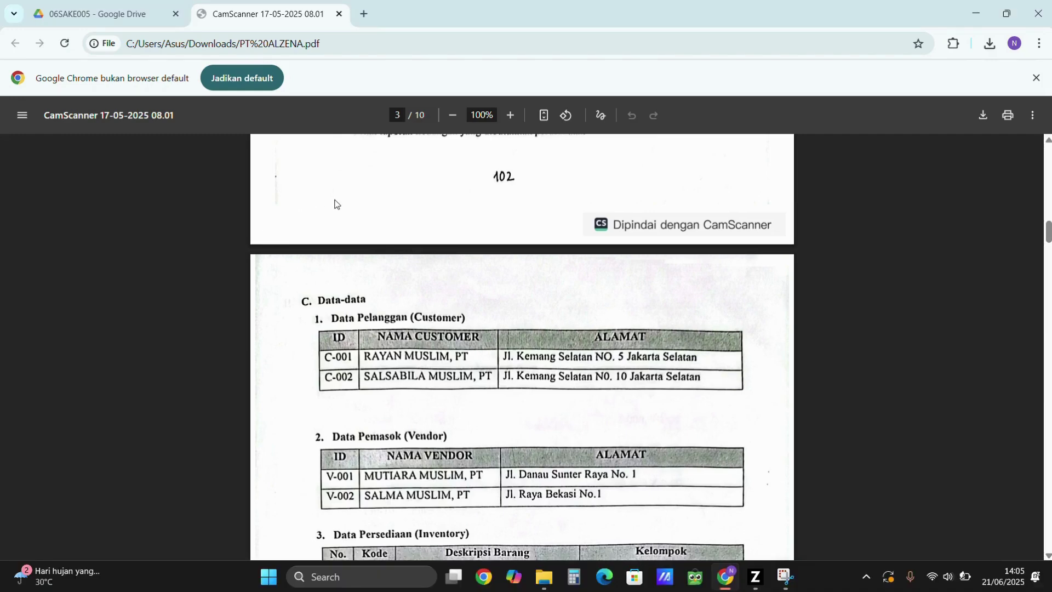
pyautogui.scroll(-5, 433, 294)
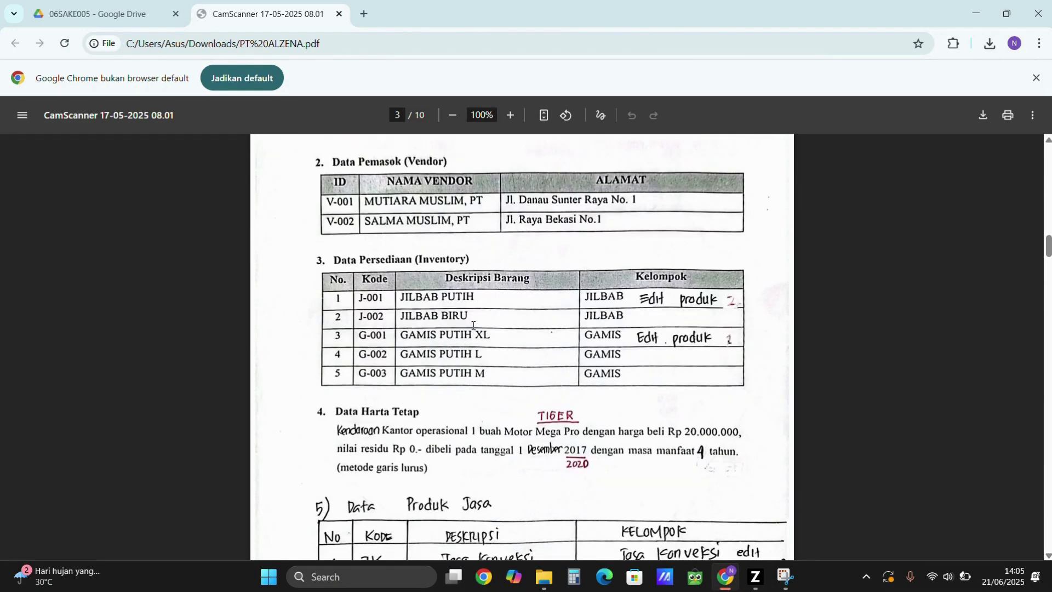
pyautogui.hotkey('alt', 'Tab')
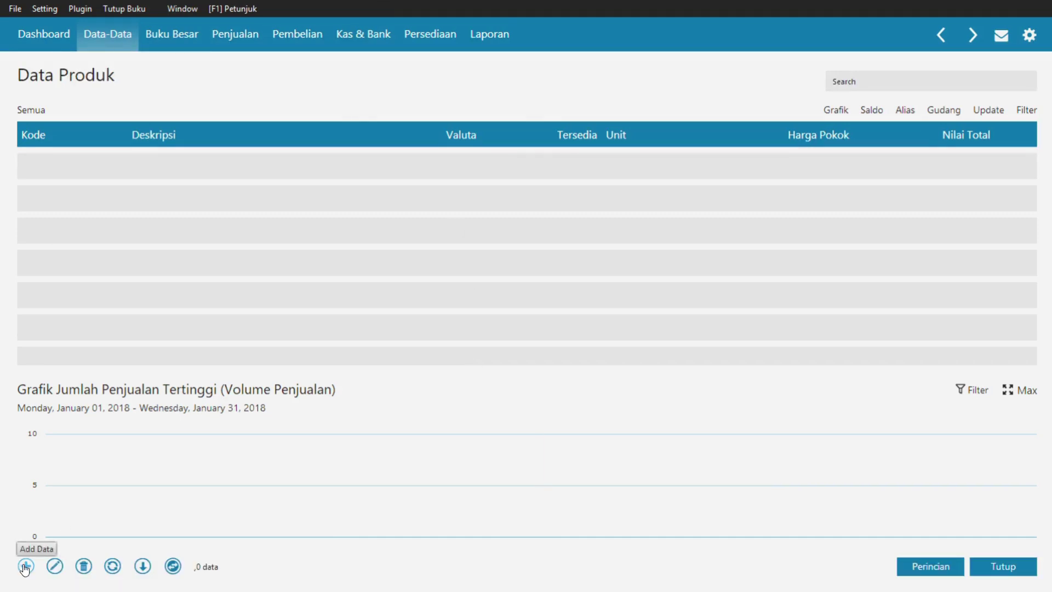
# - Start a new item with code J-001, description JILBAB PUTIH, in group Product 1
pyautogui.click(26, 565)
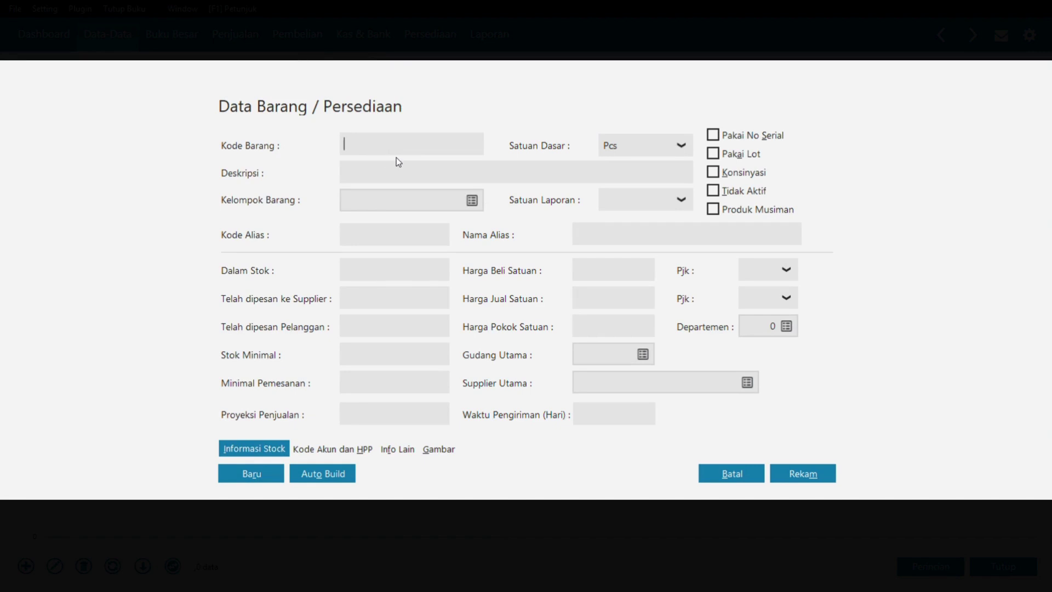
pyautogui.write('J-001')
pyautogui.click(394, 171)
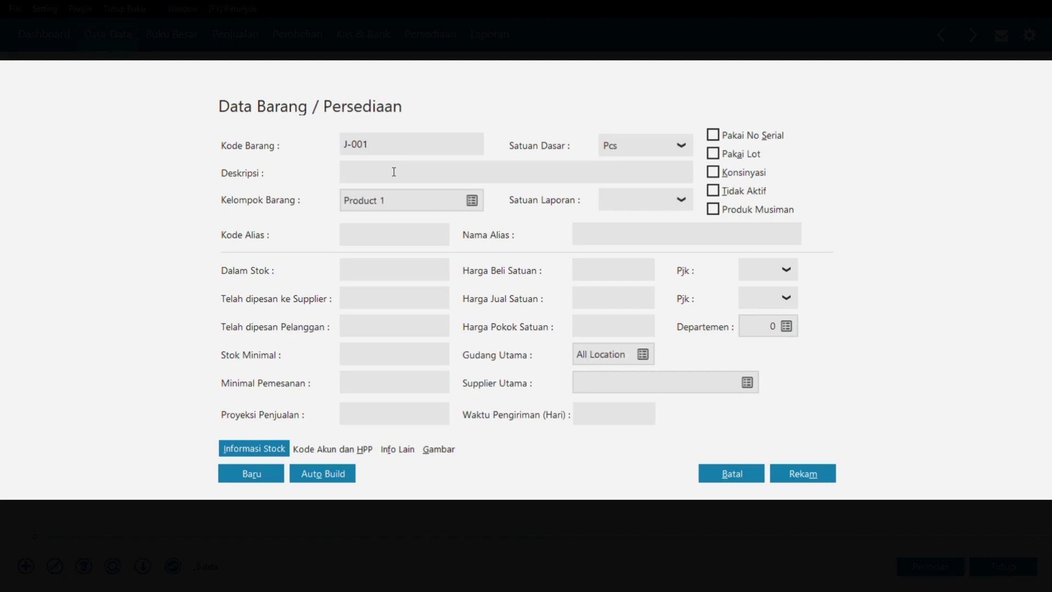
pyautogui.write('JILN')
pyautogui.write('BAB P')
pyautogui.write('UTIH')
pyautogui.click(472, 200)
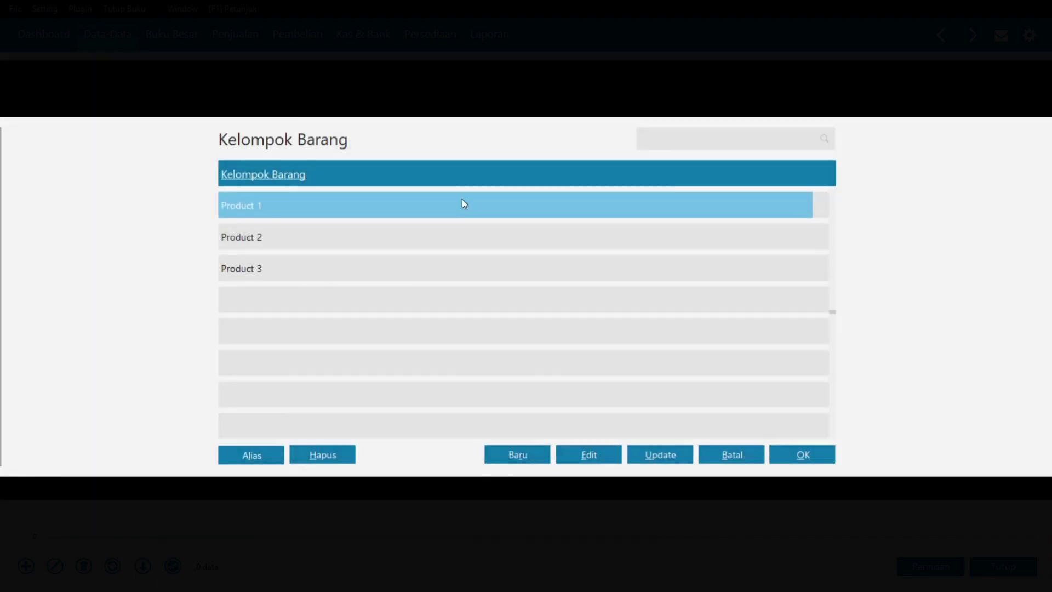
pyautogui.doubleClick(319, 202)
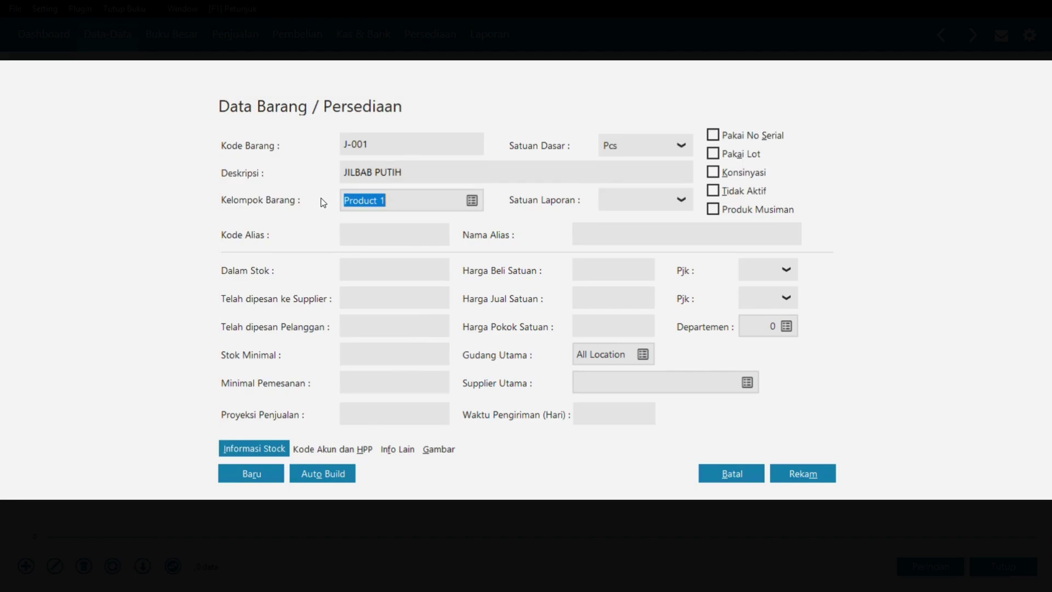
# - Rename group Product 1 to JILBAB, apply it to its items, and save J-001
pyautogui.click(471, 203)
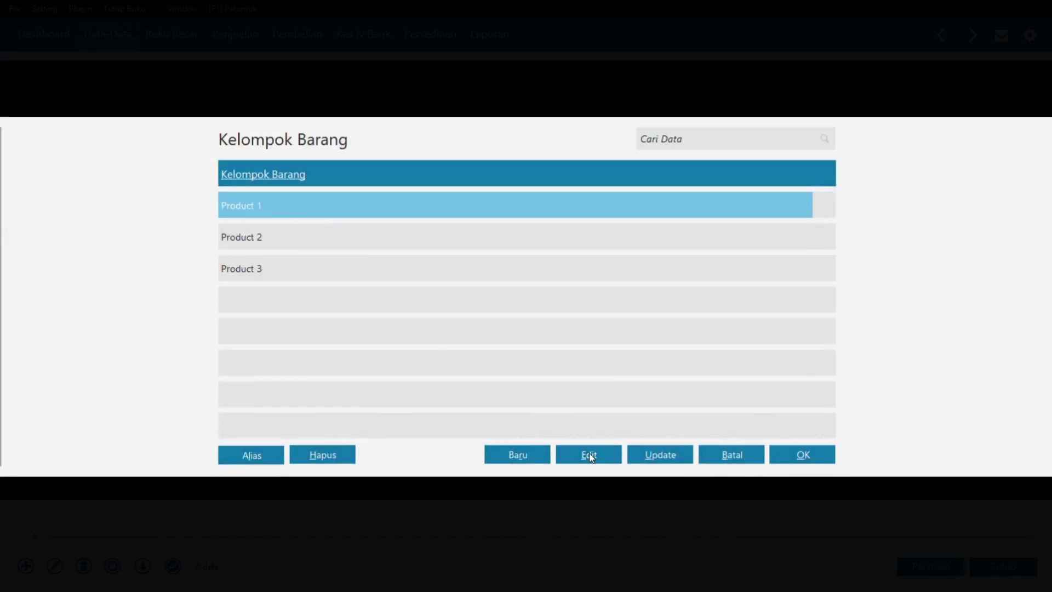
pyautogui.click(588, 455)
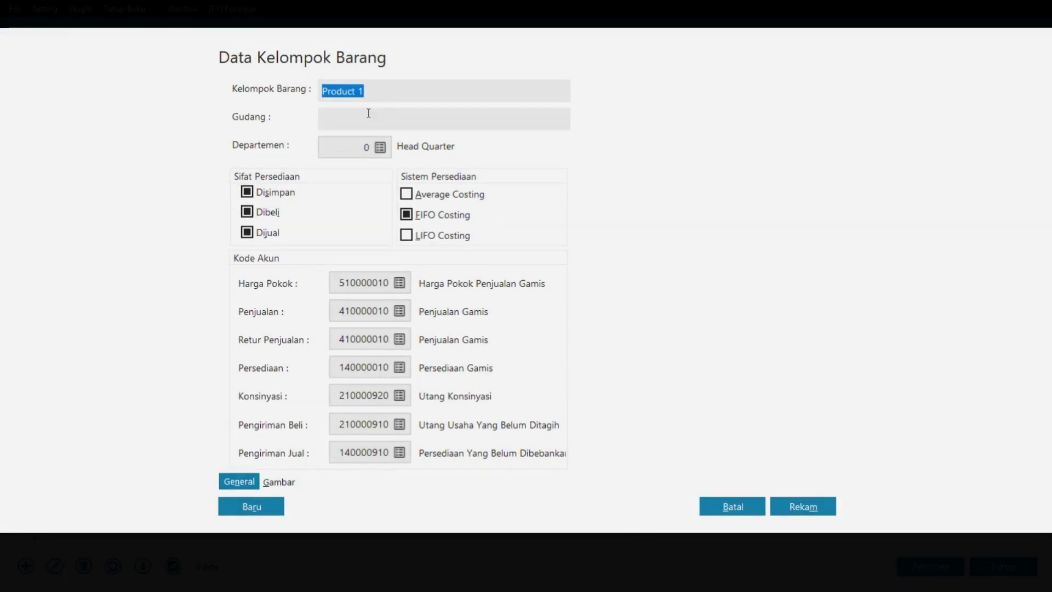
pyautogui.doubleClick(369, 95)
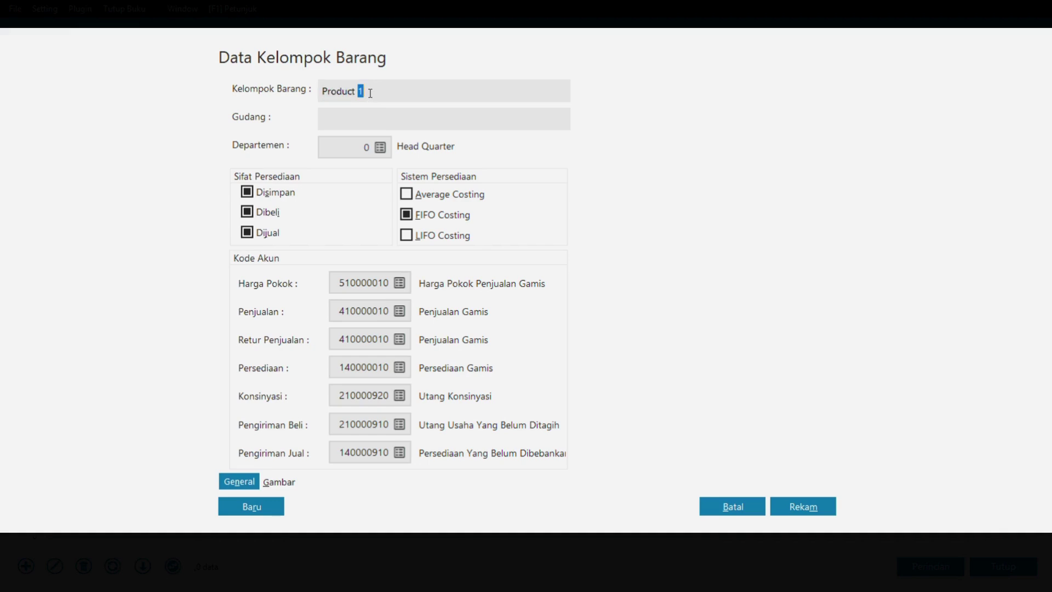
pyautogui.moveTo(369, 95); pyautogui.dragTo(270, 78)
pyautogui.write('JILBAB')
pyautogui.click(381, 123)
pyautogui.click(808, 502)
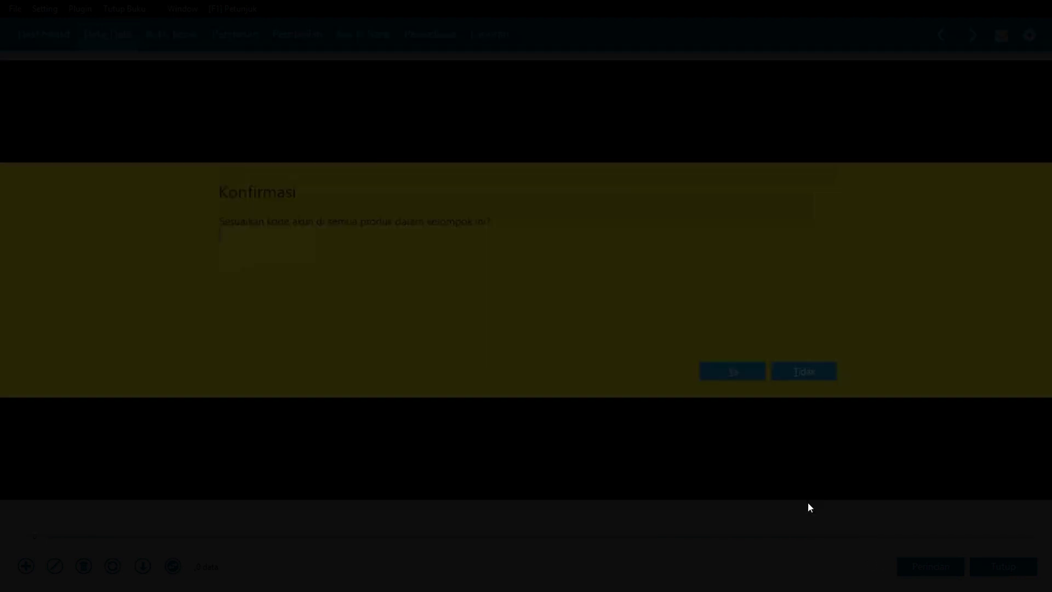
pyautogui.click(735, 376)
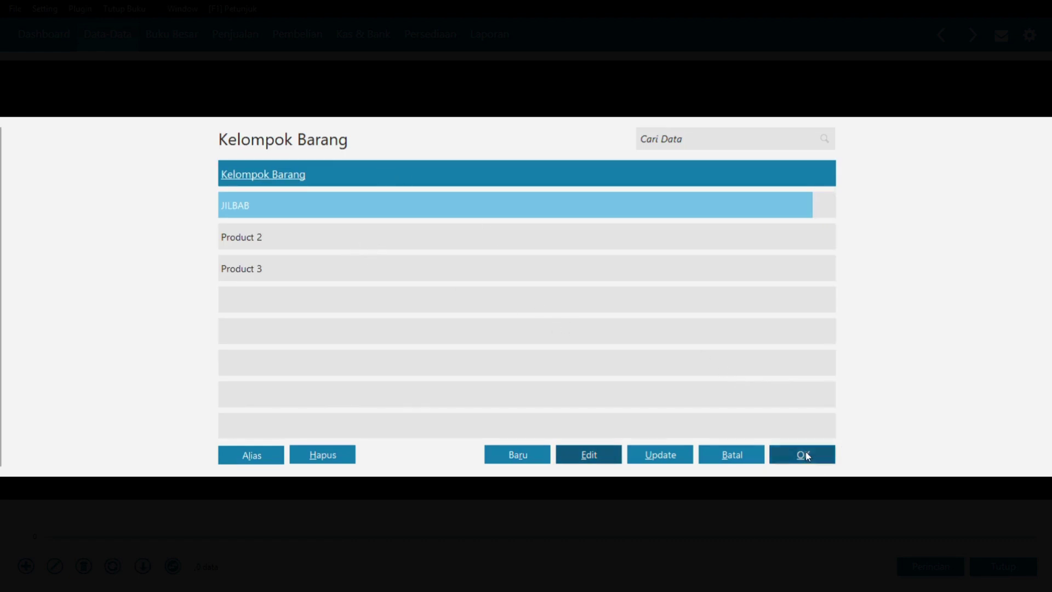
pyautogui.click(803, 455)
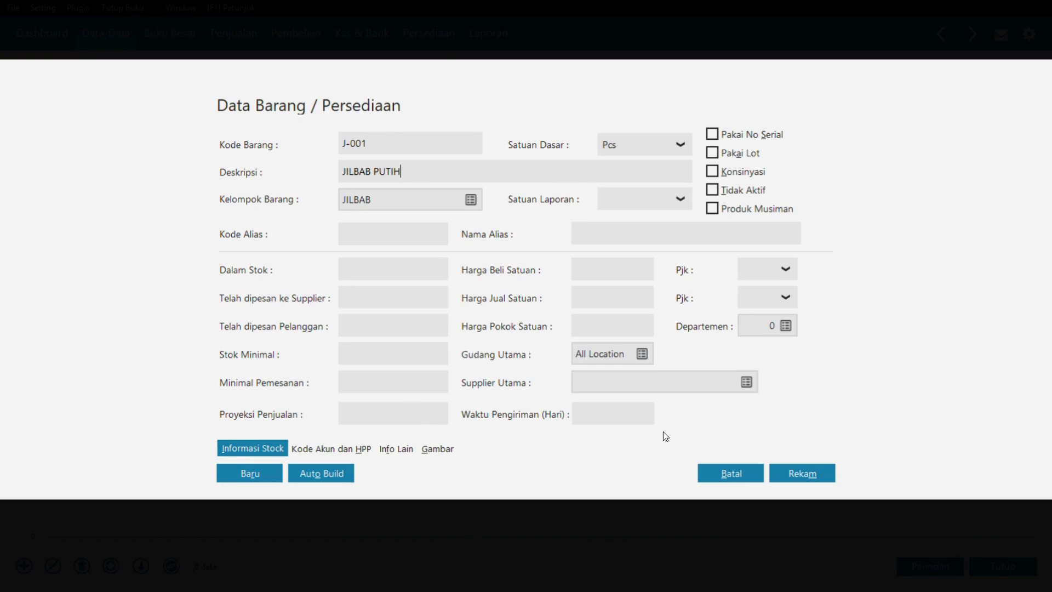
pyautogui.click(802, 474)
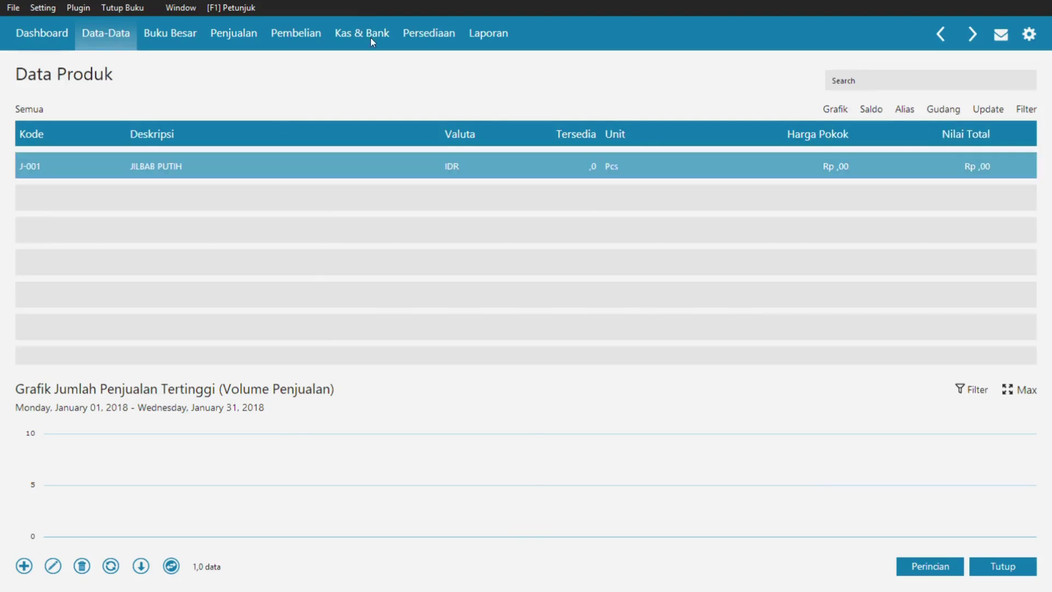
# - Add and save item J-002 with description JILBAB BIRU in group JILBAB
pyautogui.click(25, 566)
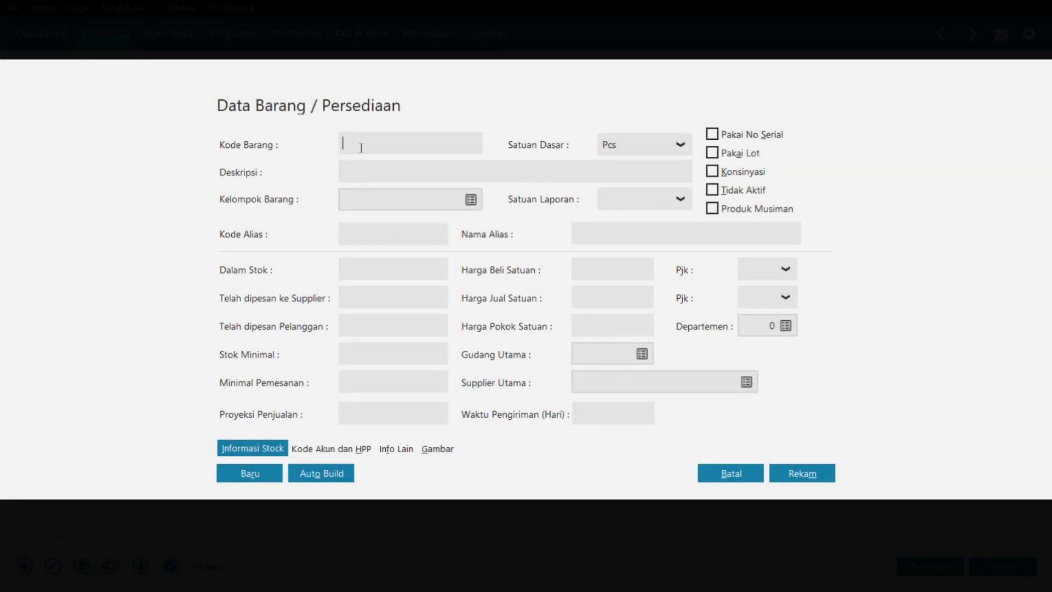
pyautogui.hotkey('alt', 'Tab')
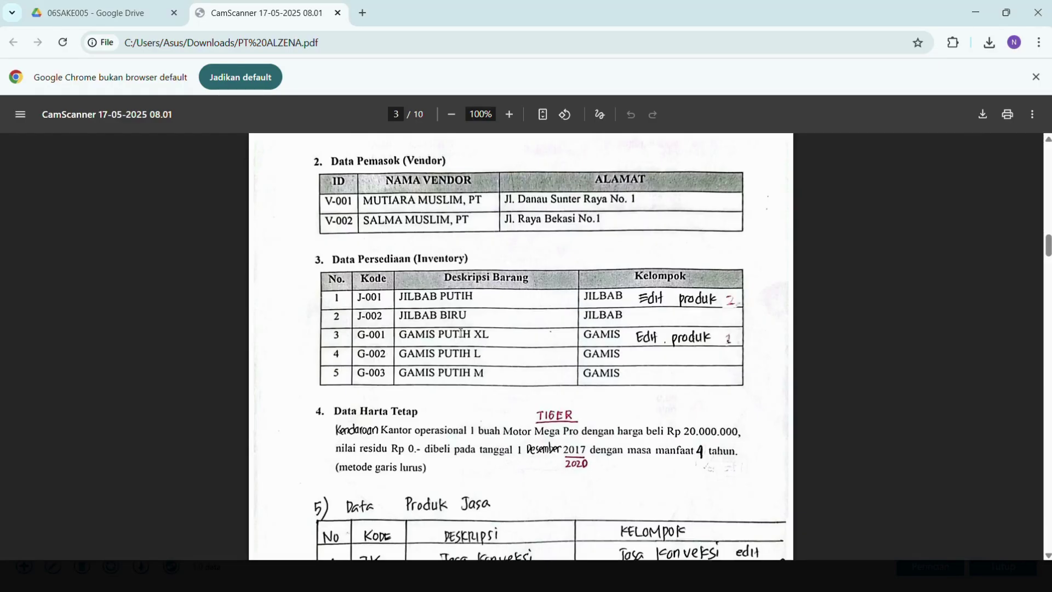
pyautogui.hotkey('alt', 'Tab')
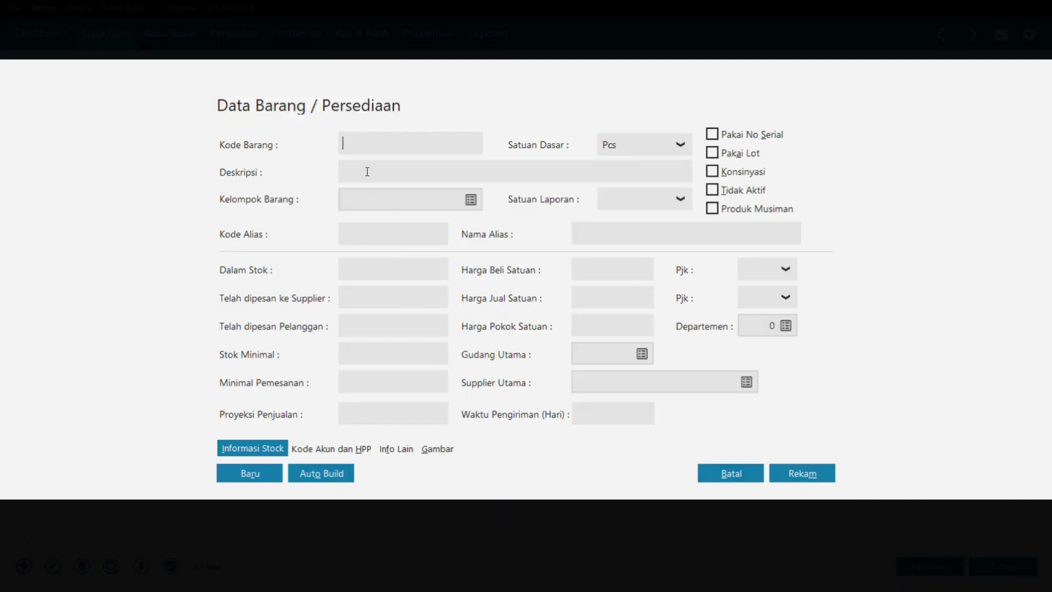
pyautogui.write('J-002')
pyautogui.click(359, 164)
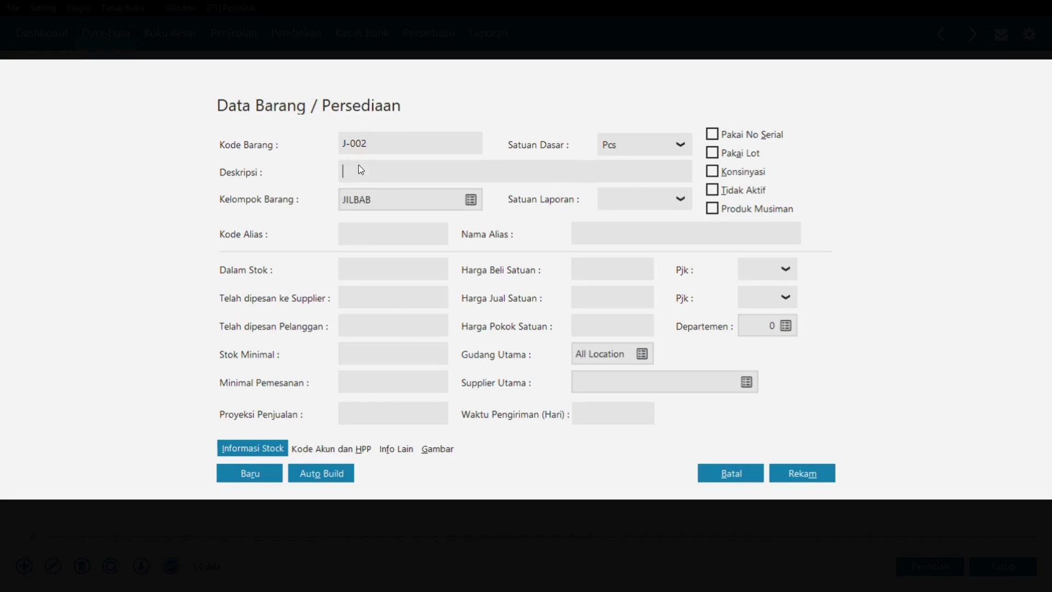
pyautogui.write('JILBAB BIRU')
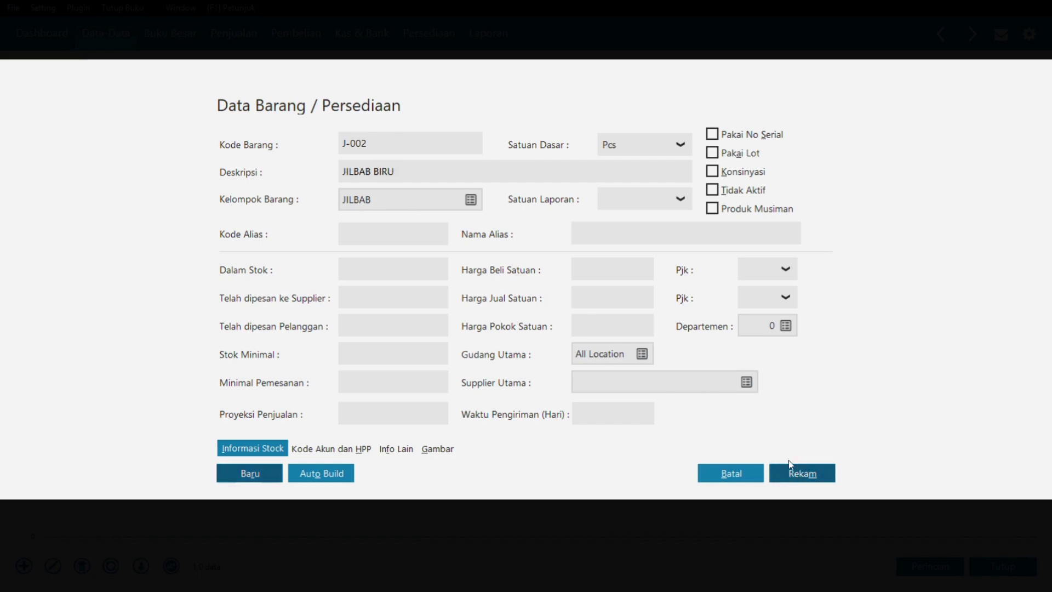
pyautogui.click(709, 474)
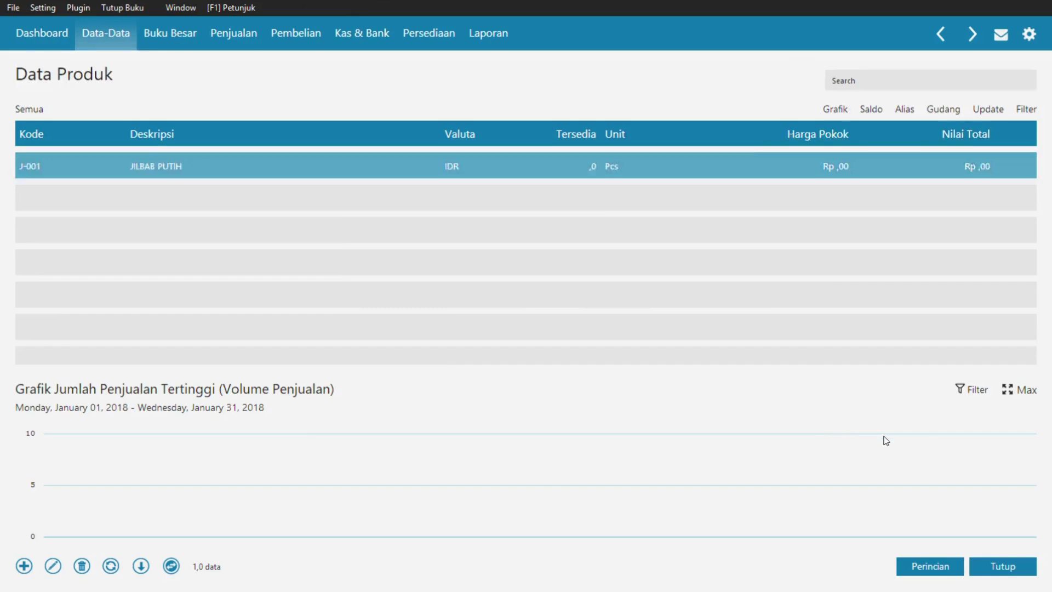
# - Check the PDF inventory table for the next item's details
pyautogui.hotkey('alt', 'Tab')
pyautogui.click(334, 262)
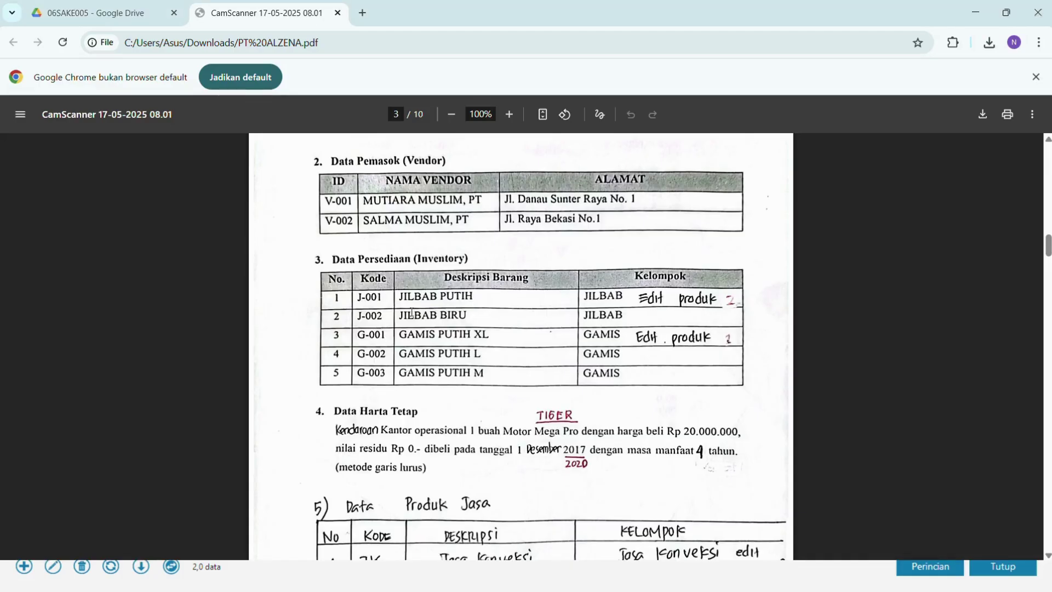
pyautogui.hotkey('alt', 'Tab')
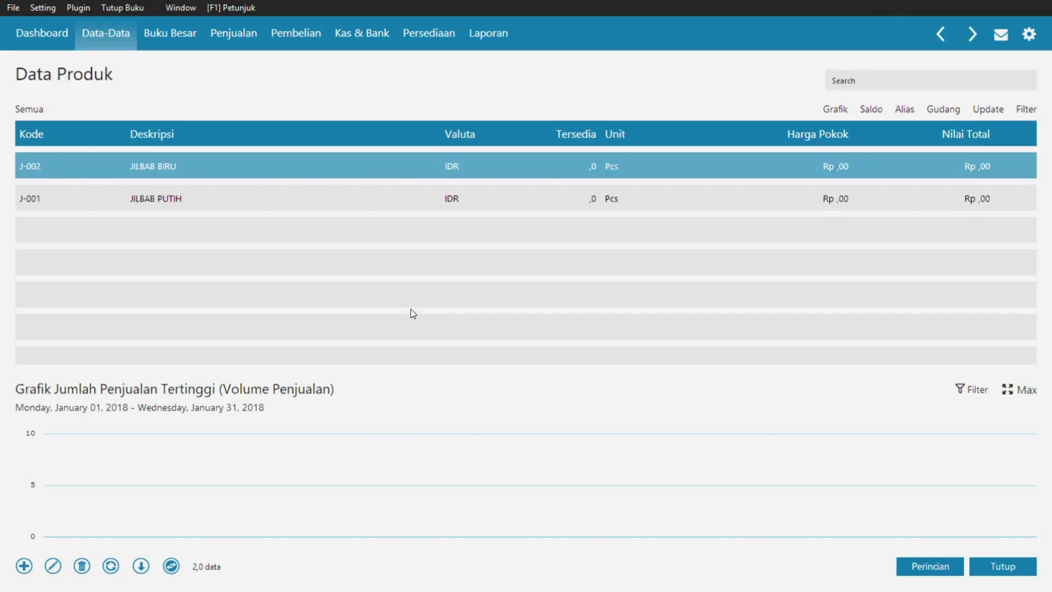
# - Start item G-001 with description GAMIS PUTIH XL in group Product 2
pyautogui.click(23, 573)
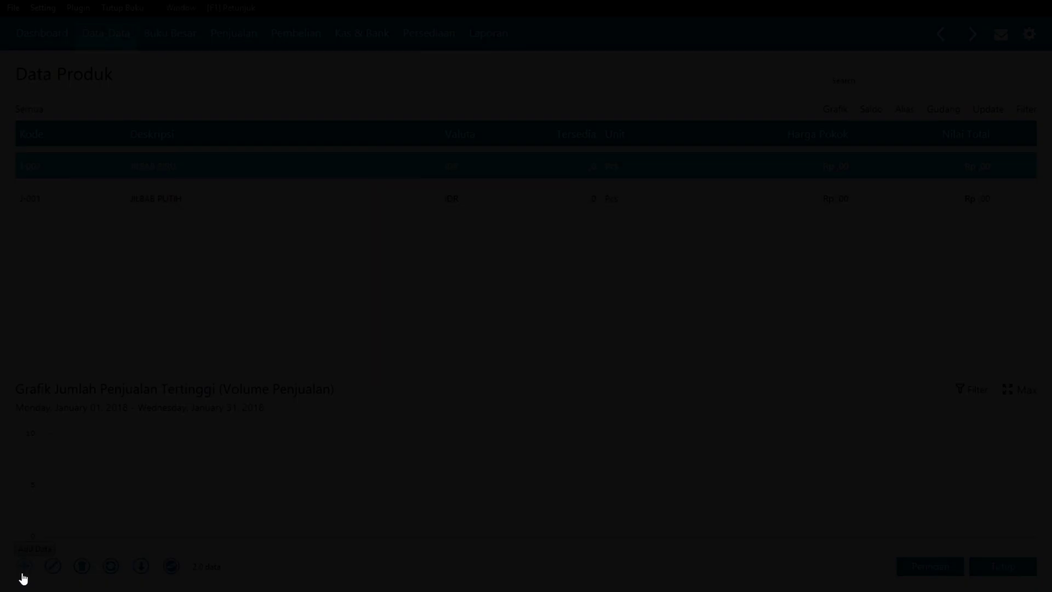
pyautogui.write('G-001')
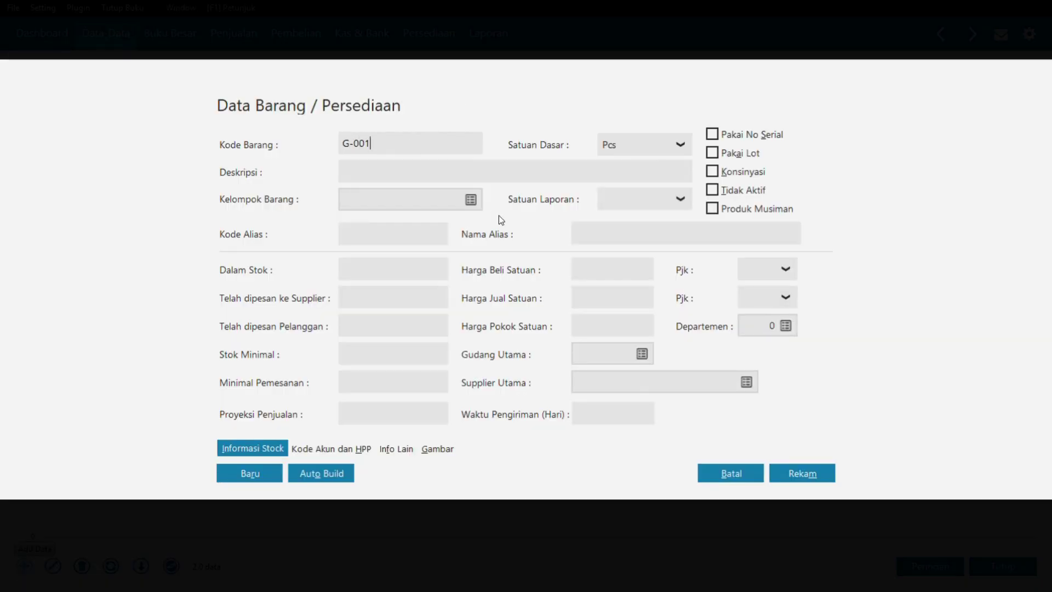
pyautogui.click(472, 174)
pyautogui.write('GAMIS ')
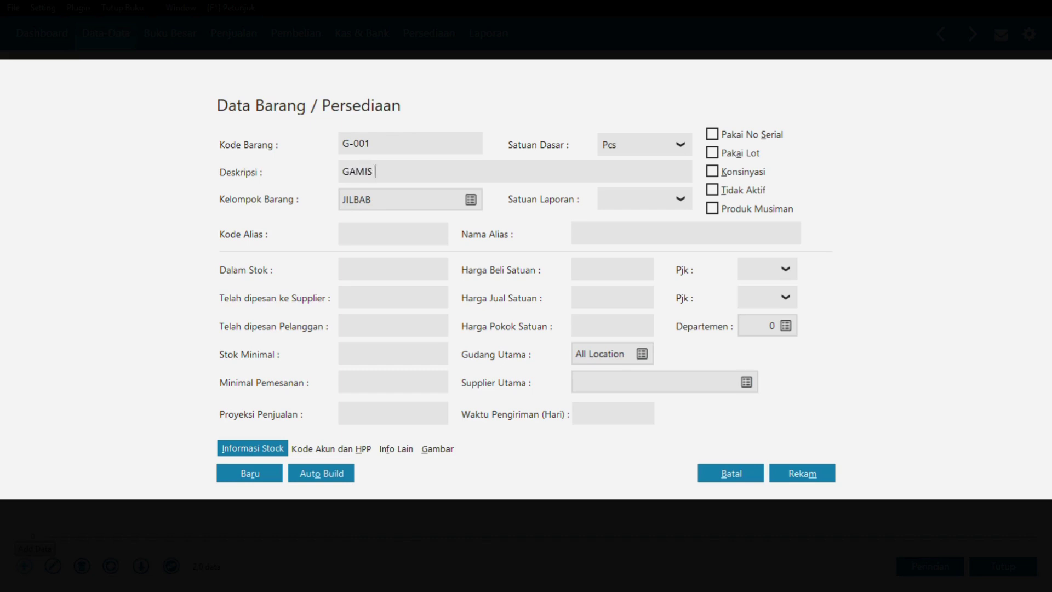
pyautogui.write('PUTIH XL')
pyautogui.click(464, 203)
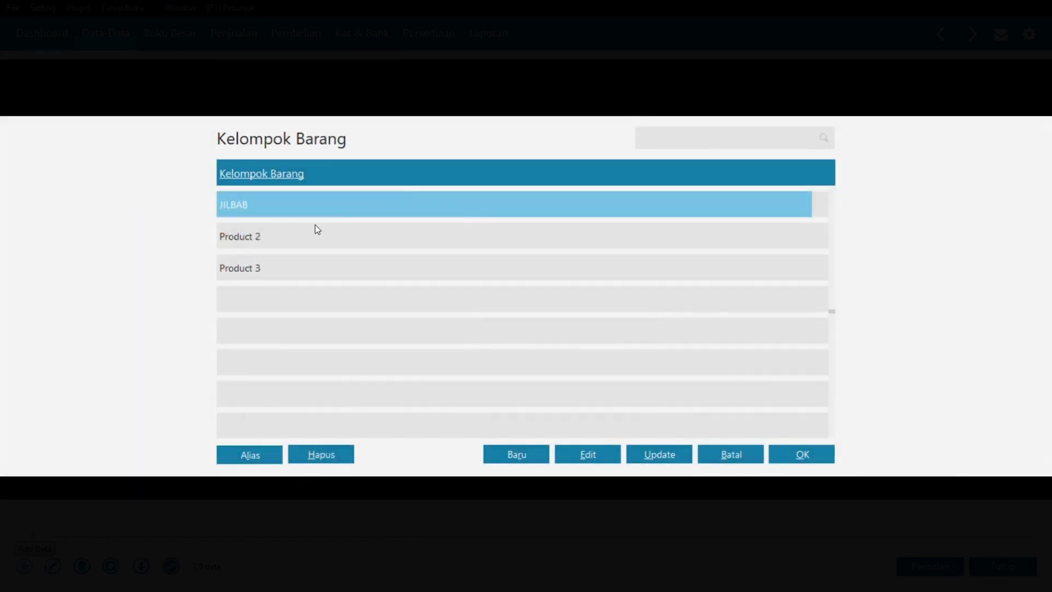
pyautogui.click(308, 238)
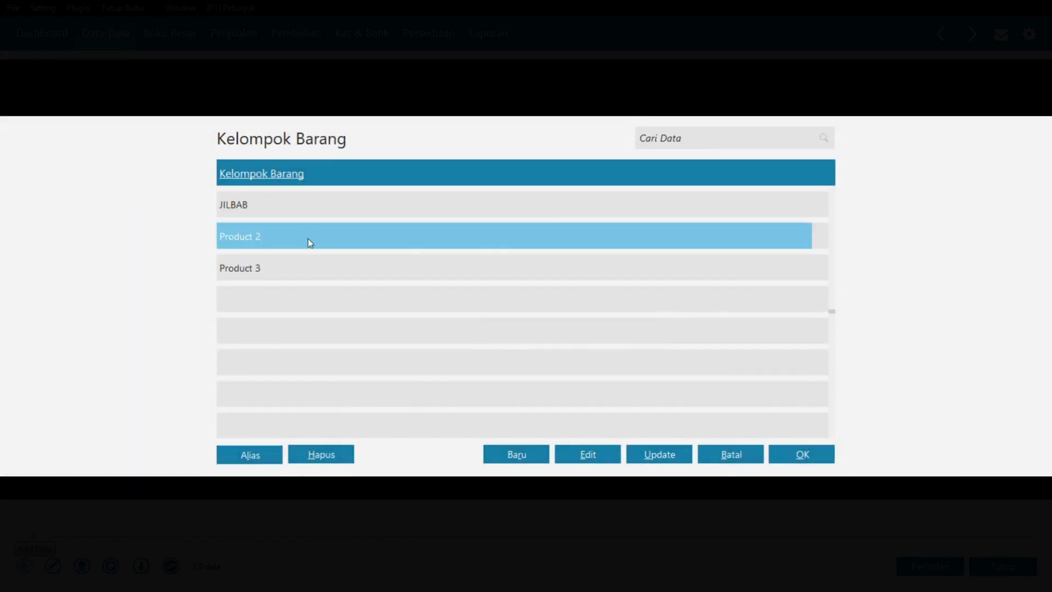
# - Rename group Product 2 to GAMIS, apply it to its items, and save G-001
pyautogui.click(579, 453)
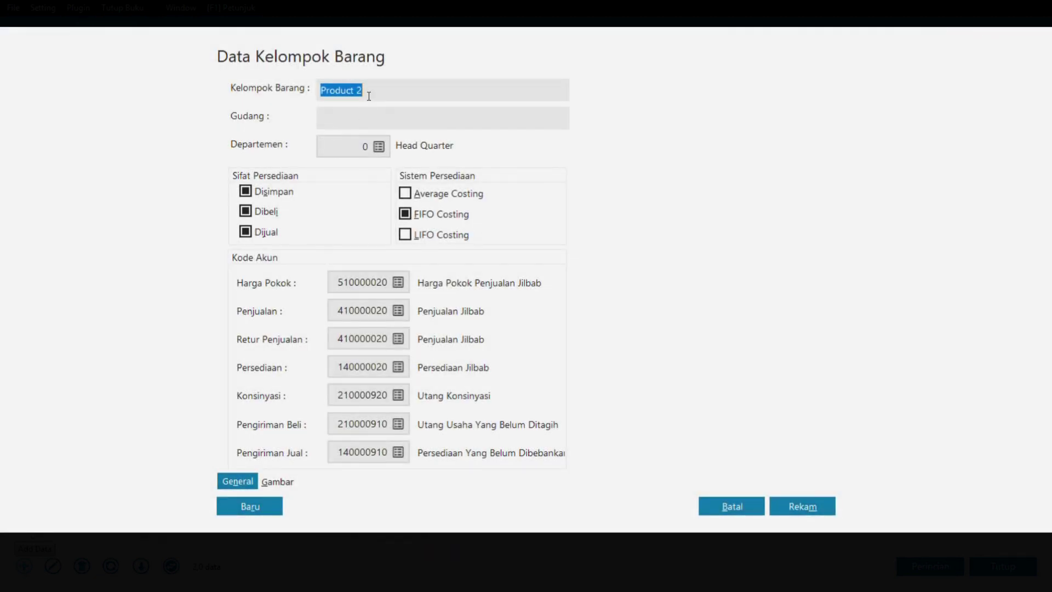
pyautogui.write('GAMIS')
pyautogui.click(803, 505)
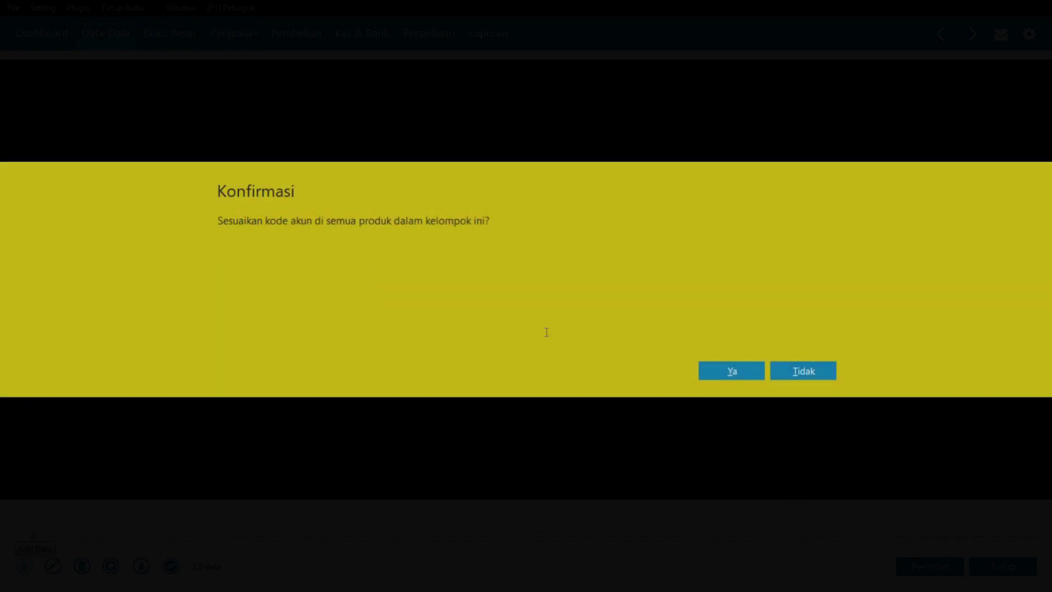
pyautogui.click(733, 376)
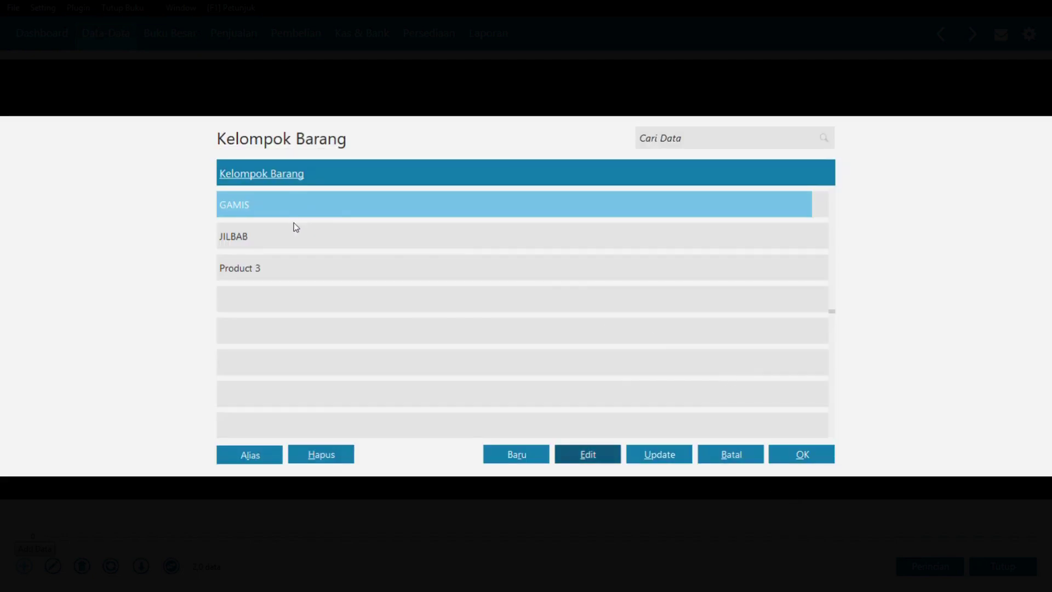
pyautogui.click(796, 455)
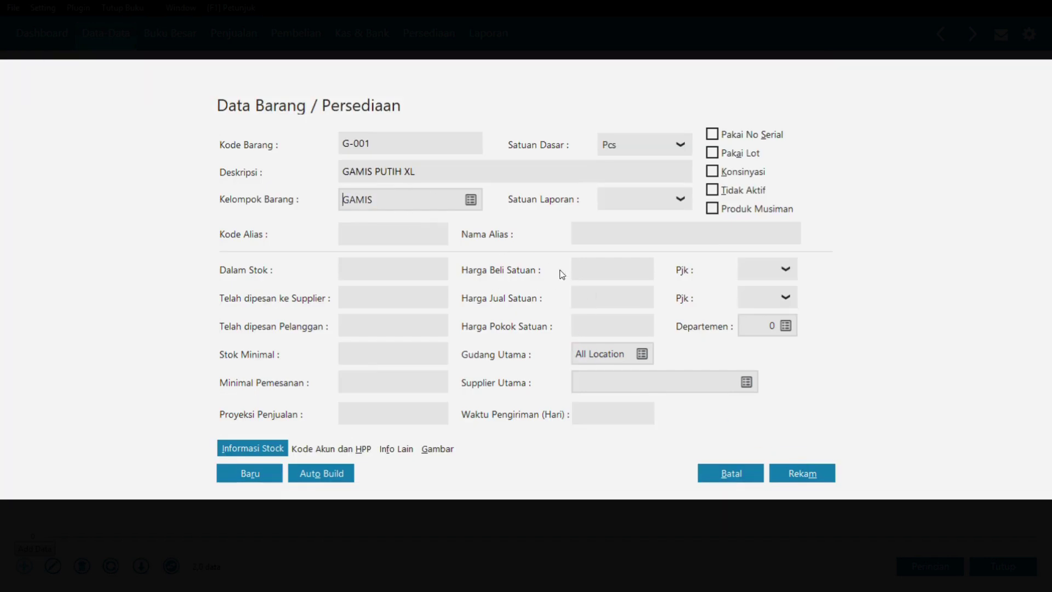
pyautogui.click(801, 473)
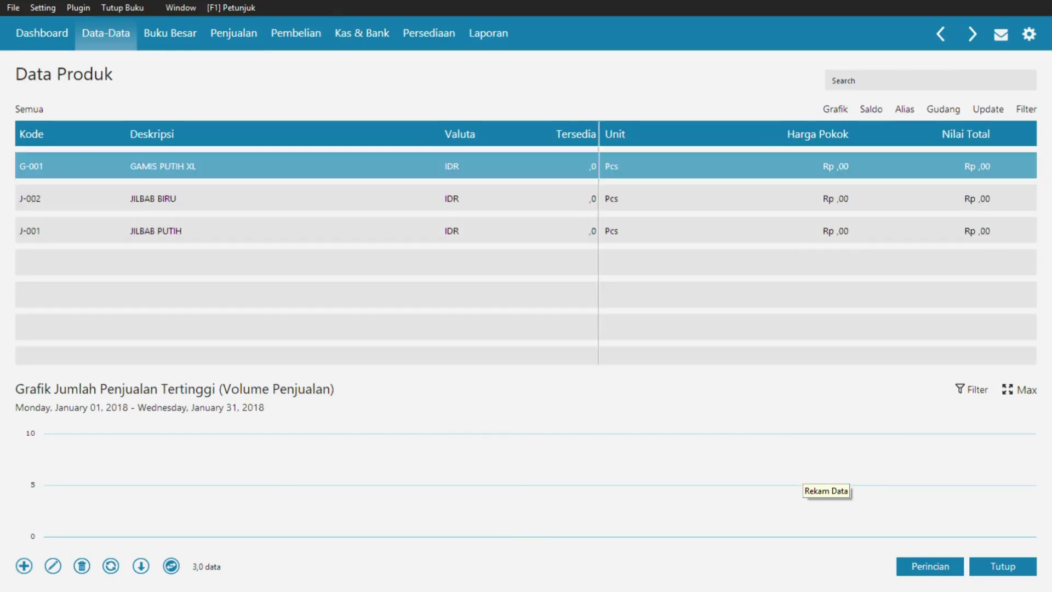
pyautogui.press('super+Tab')
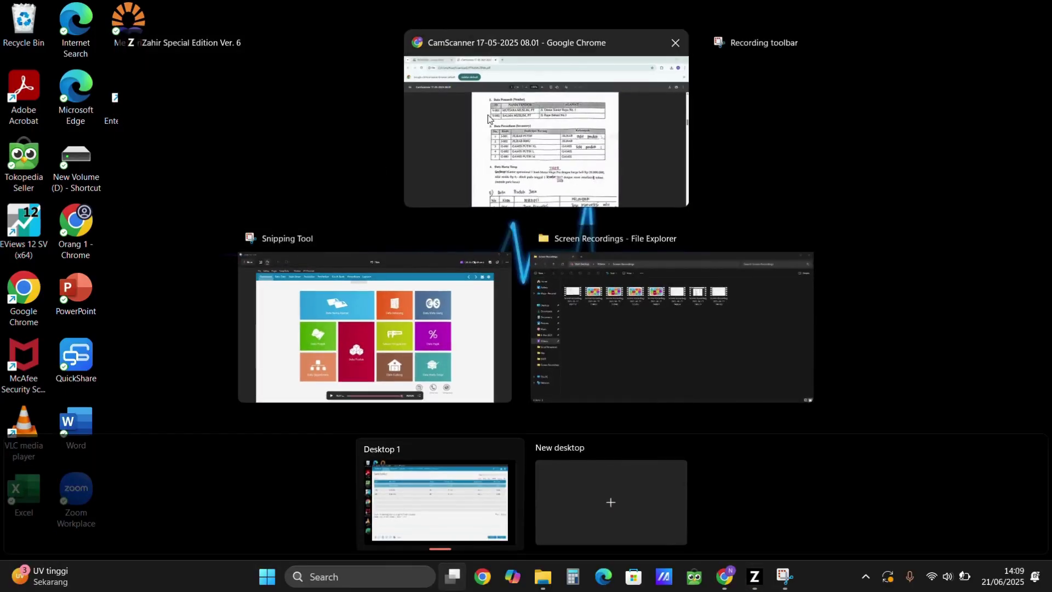
# - Add and save item G-002 with description GAMIS PUTIH L after checking the PDF
pyautogui.click(488, 114)
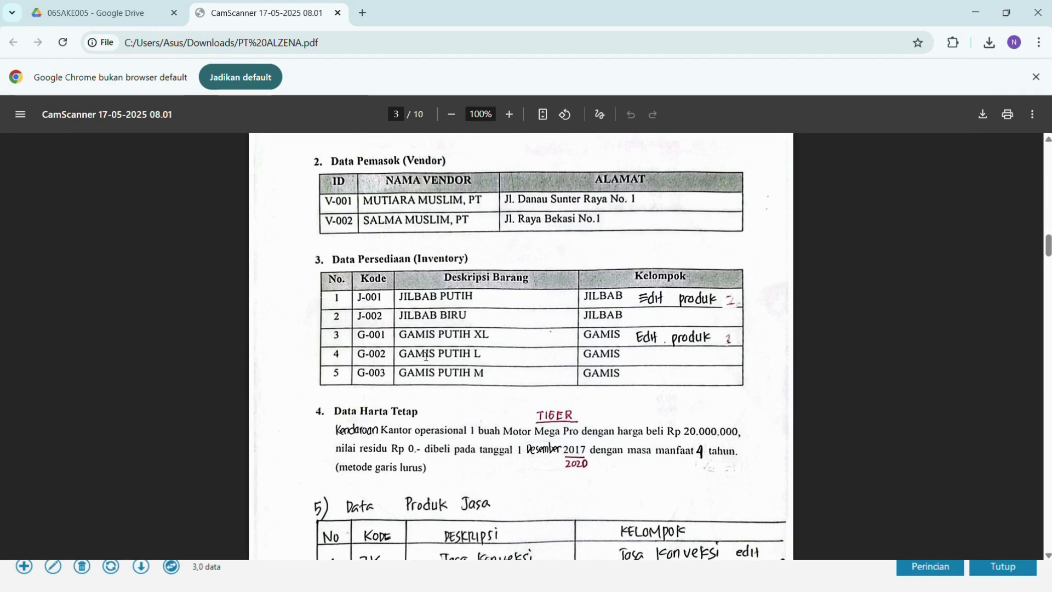
pyautogui.hotkey('alt', 'Tab')
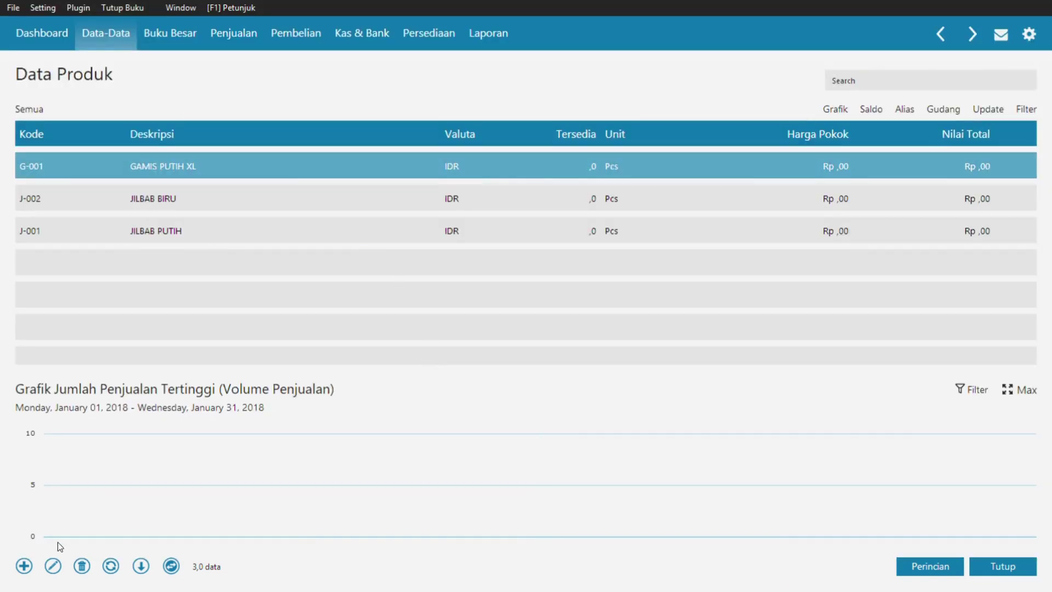
pyautogui.click(23, 566)
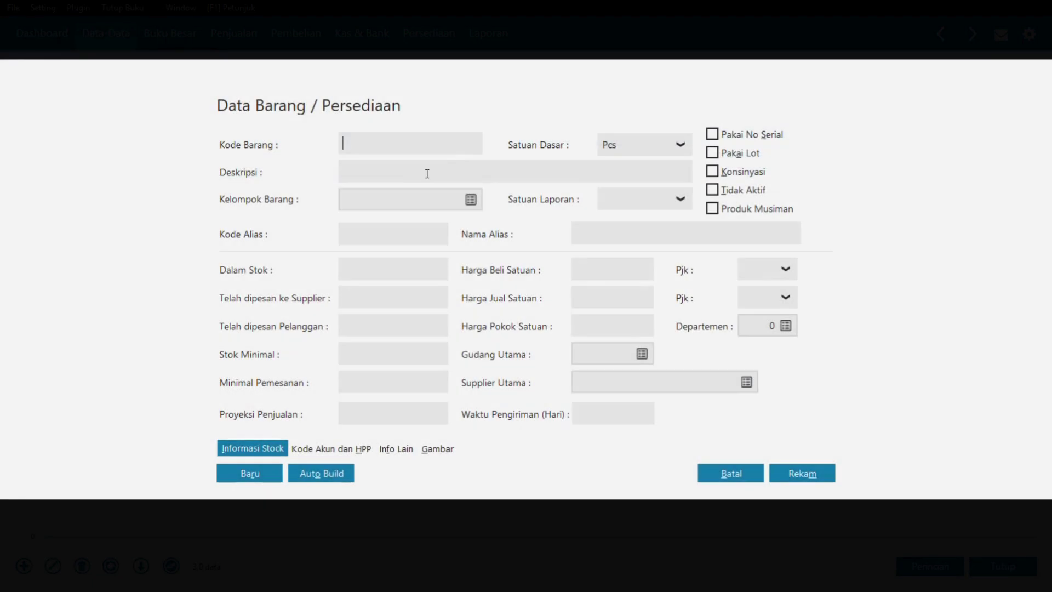
pyautogui.write('G-002')
pyautogui.click(446, 181)
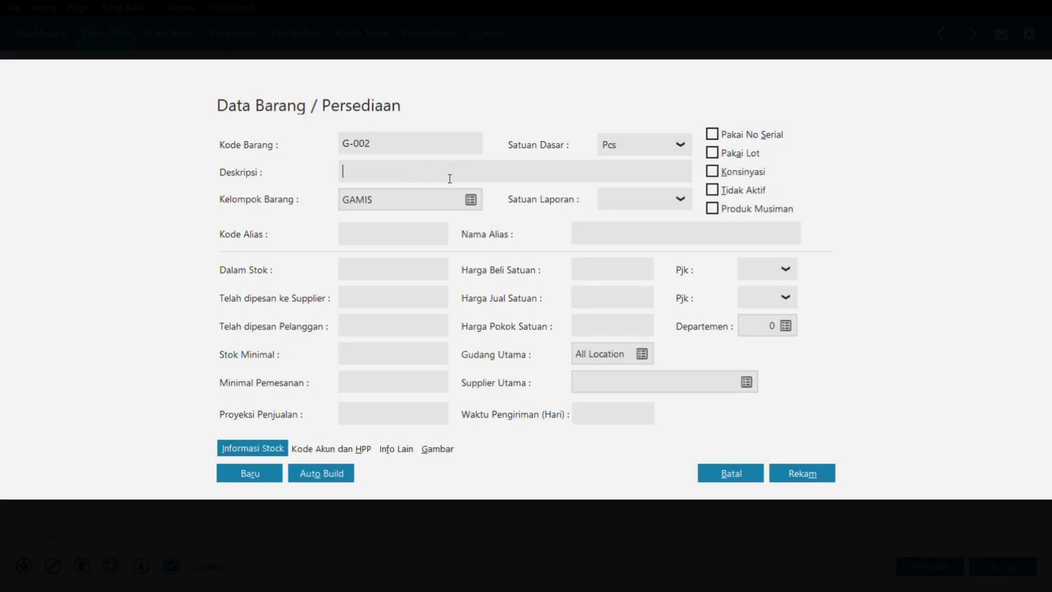
pyautogui.write('GAMIS PUTIH L')
pyautogui.click(802, 473)
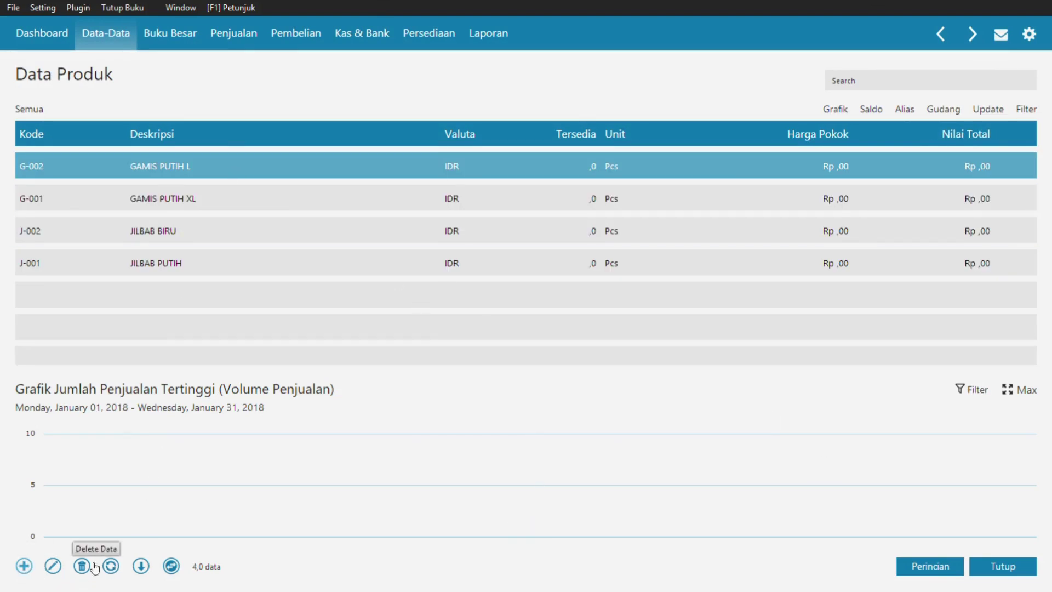
pyautogui.hotkey('alt', 'Tab')
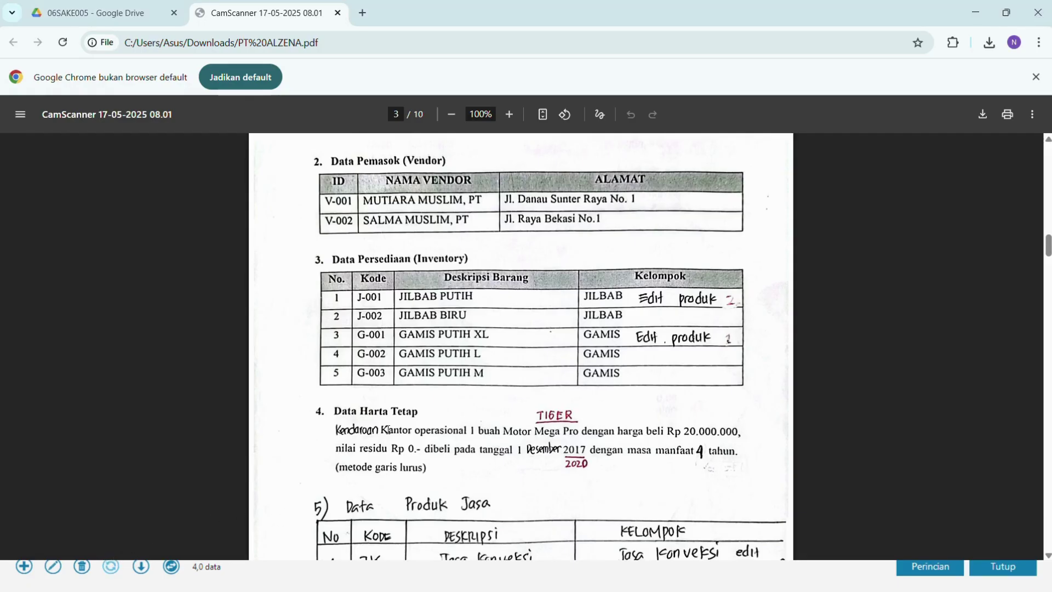
pyautogui.hotkey('alt', 'Tab')
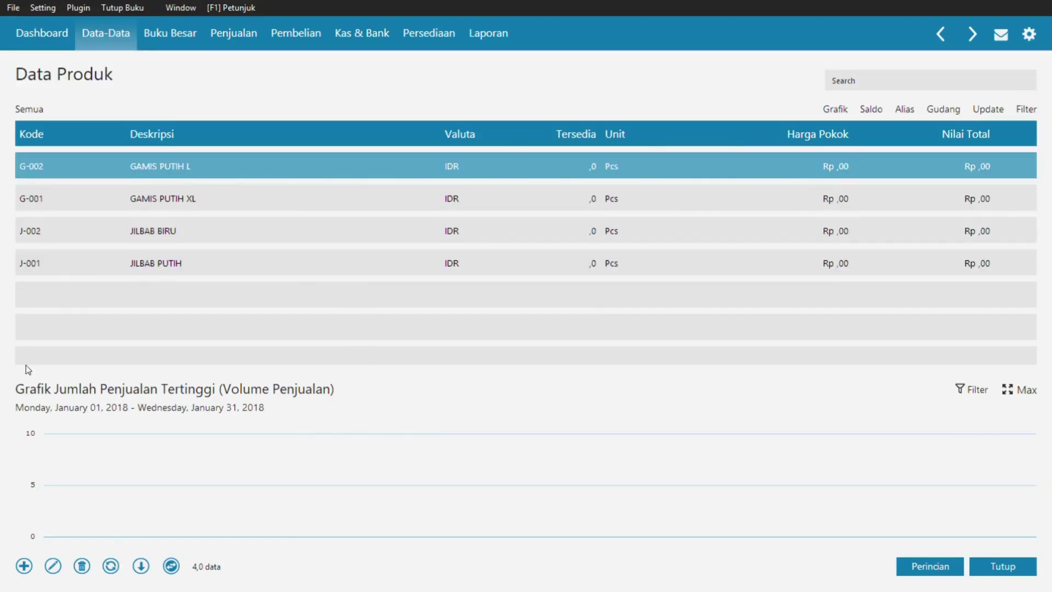
# - Add and save item G-003 with description GAMIS PUTIH M in group GAMIS
pyautogui.click(54, 554)
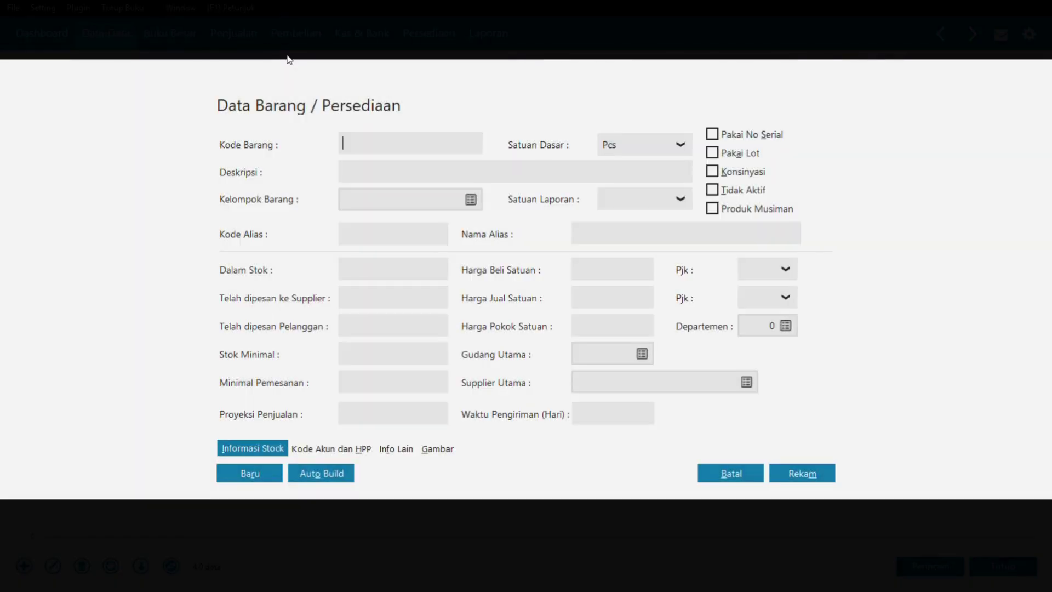
pyautogui.write('G-003')
pyautogui.click(411, 166)
pyautogui.write('G')
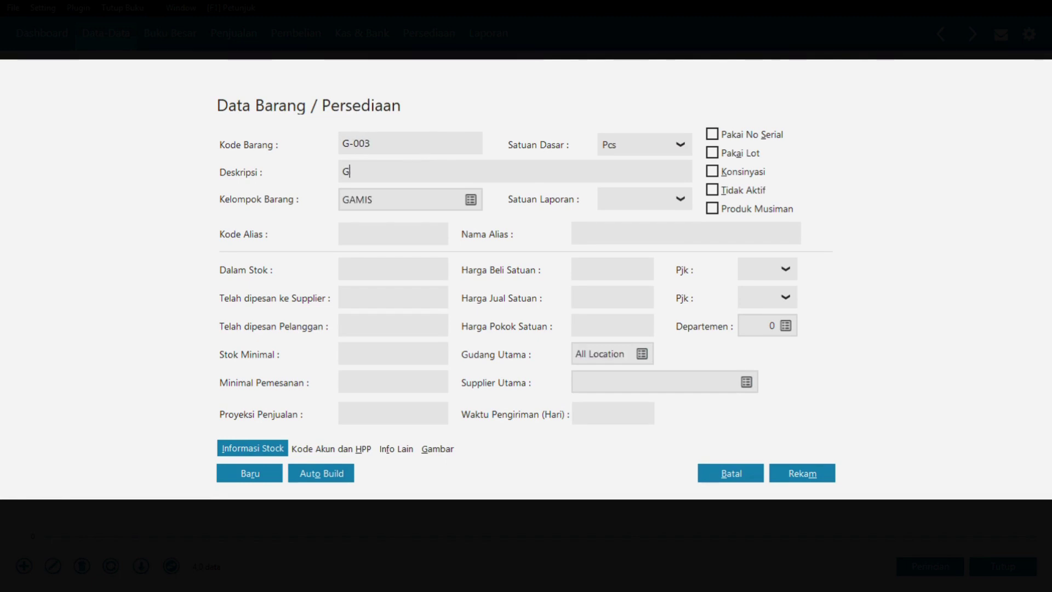
pyautogui.write('AMIS PUTIH M')
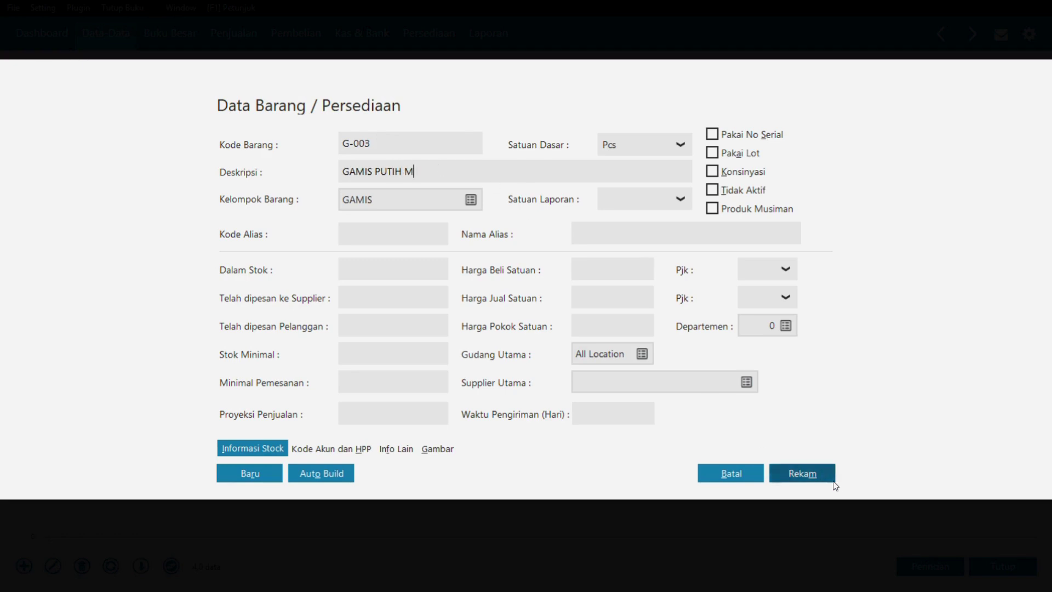
pyautogui.click(809, 475)
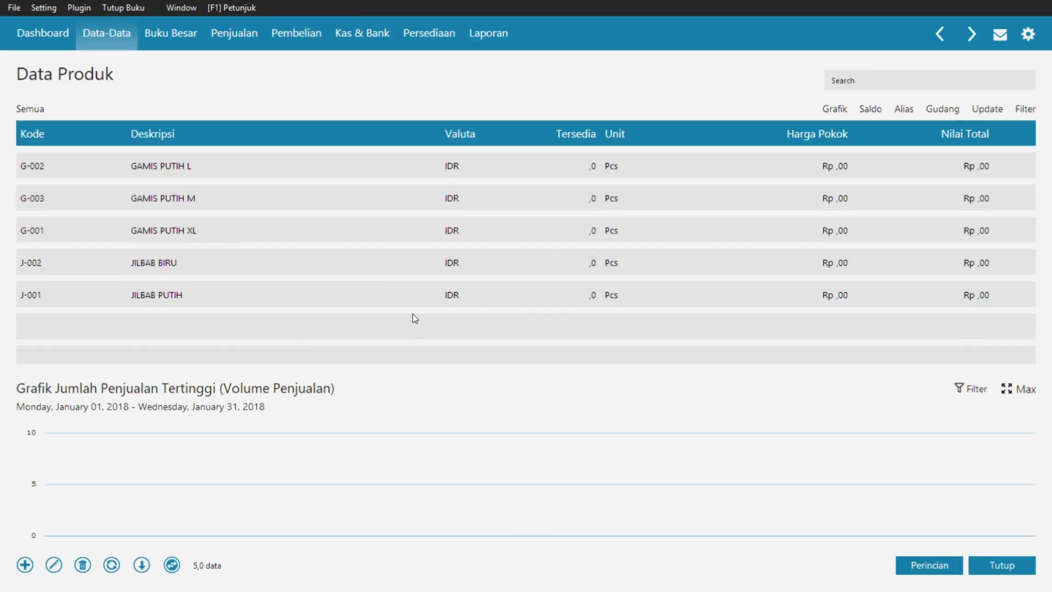
# - Review section 5 of the PDF for the service item details
pyautogui.press('super+Tab')
pyautogui.click(745, 104)
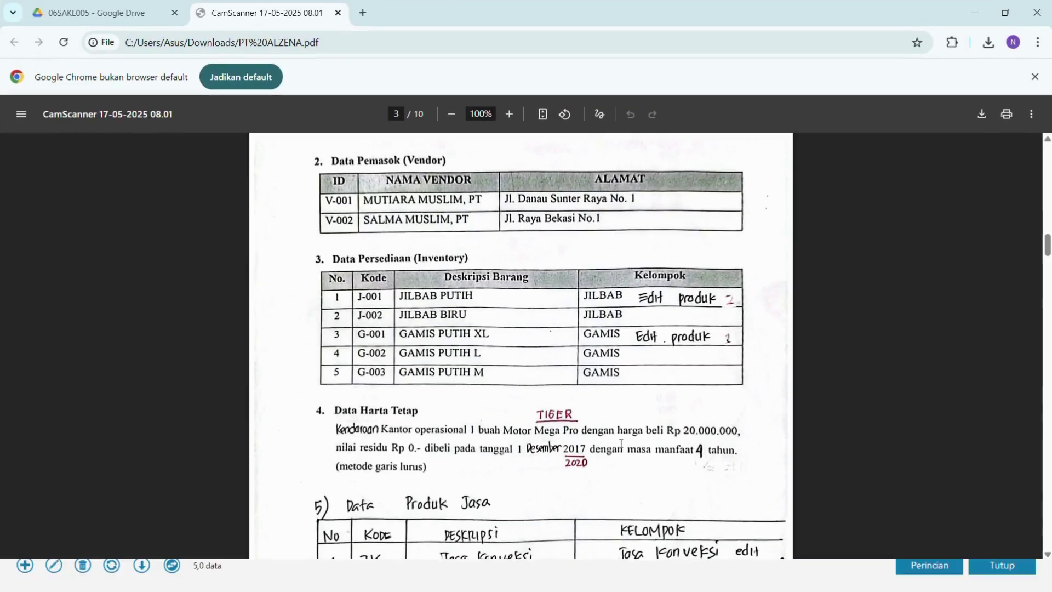
pyautogui.scroll(-4, 550, 271)
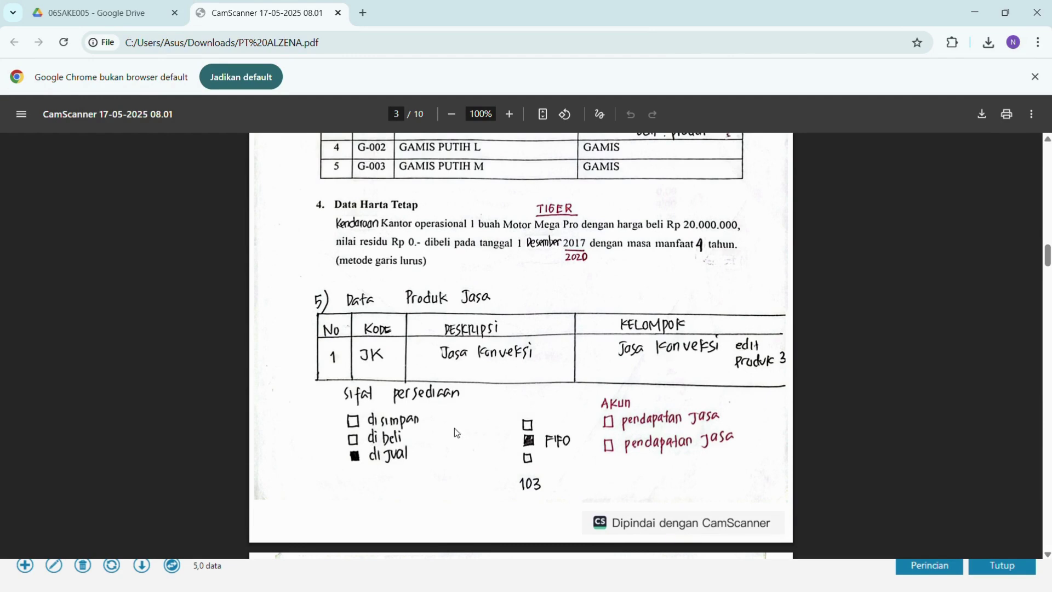
pyautogui.press('super+Tab')
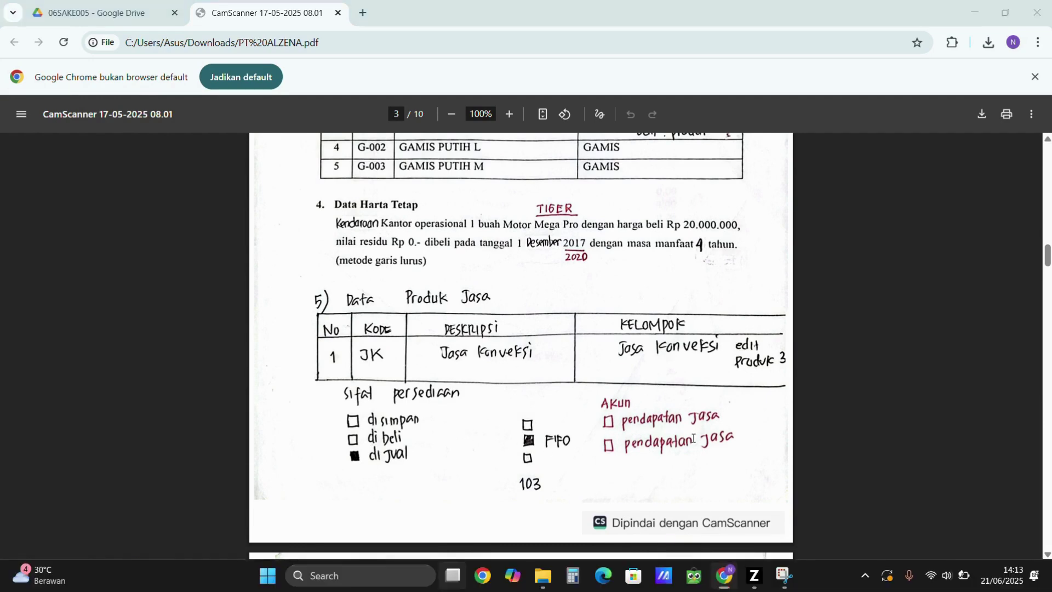
pyautogui.click(753, 85)
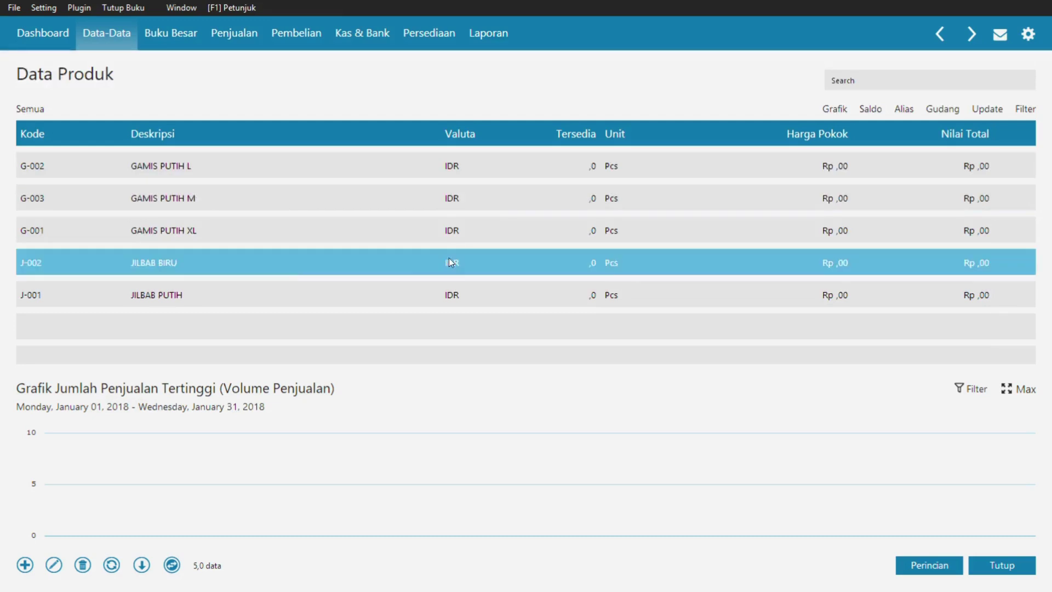
# - Start a new item with code JK and description JASA KONVEKSI, opening group choices
pyautogui.click(26, 566)
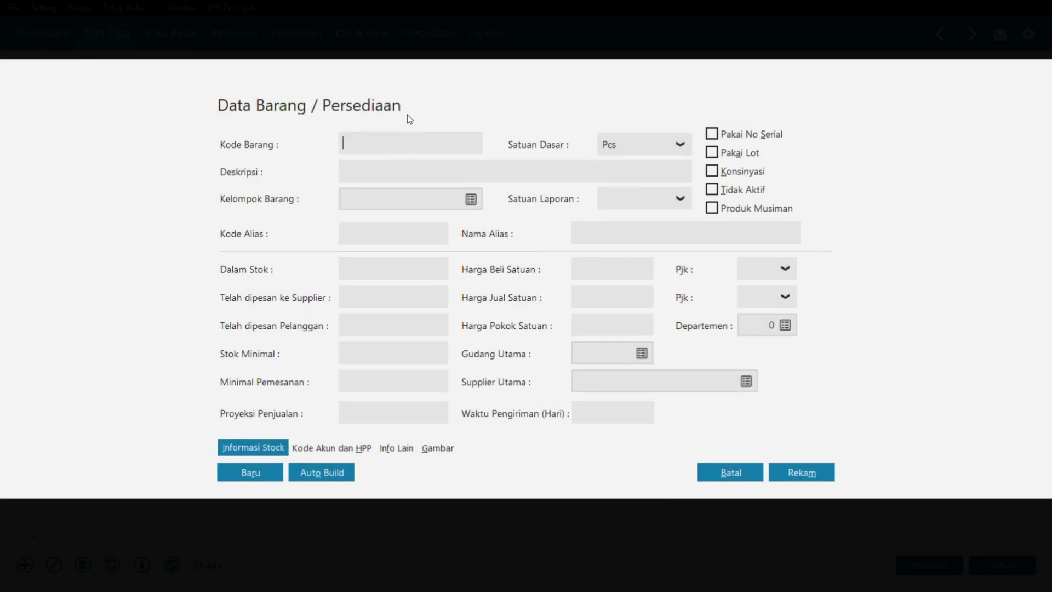
pyautogui.write('JK')
pyautogui.click(451, 175)
pyautogui.write('JASA KOV')
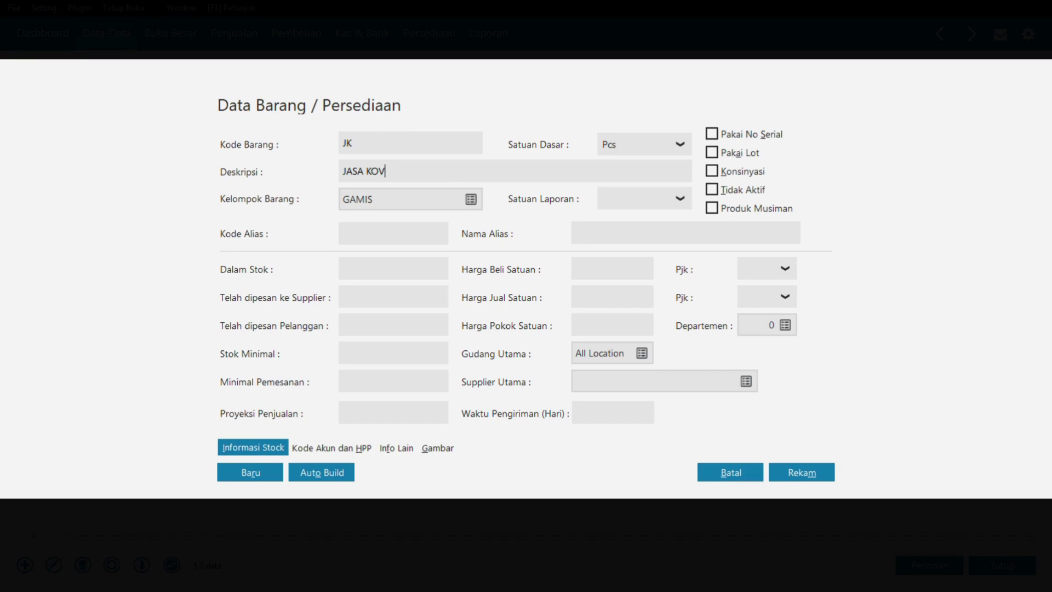
pyautogui.press('BackSpace')
pyautogui.write('NVEKSI')
pyautogui.click(479, 199)
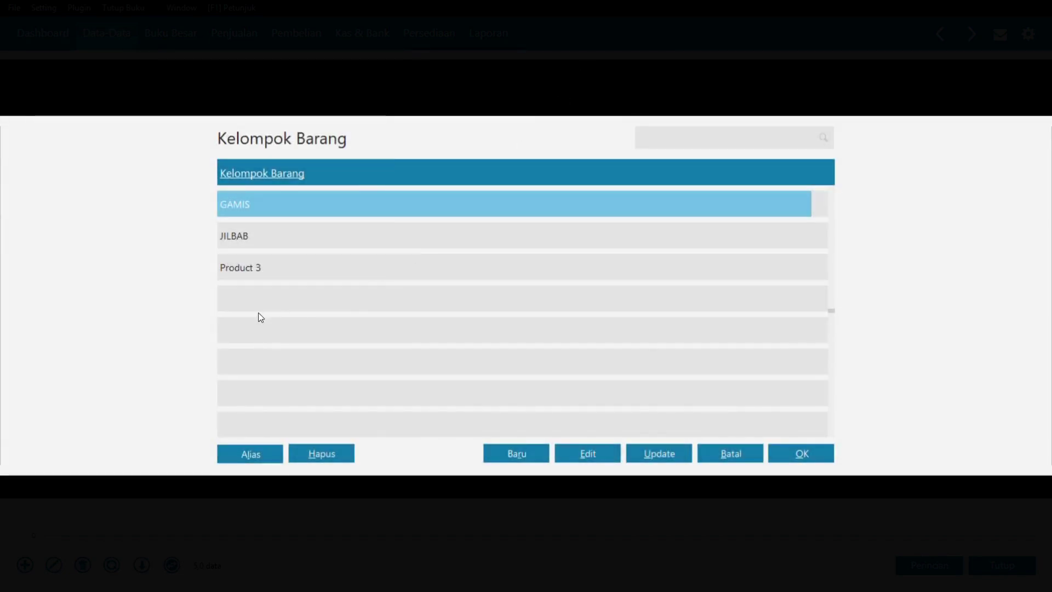
# - Rename group Product 3 to JASA KONVEKSI, marked as not purchased and not stocked
pyautogui.click(256, 268)
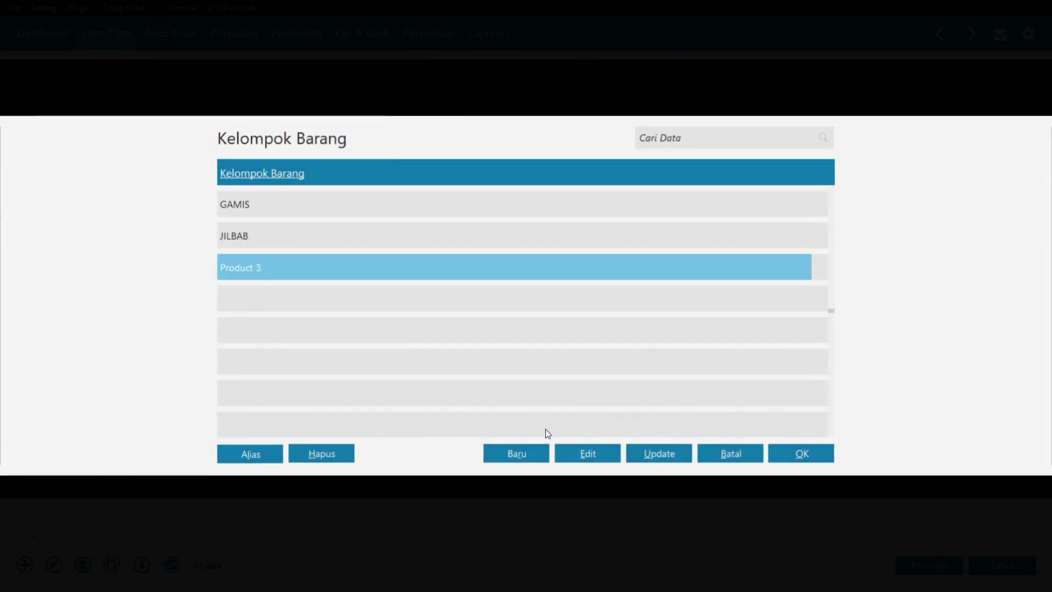
pyautogui.click(584, 453)
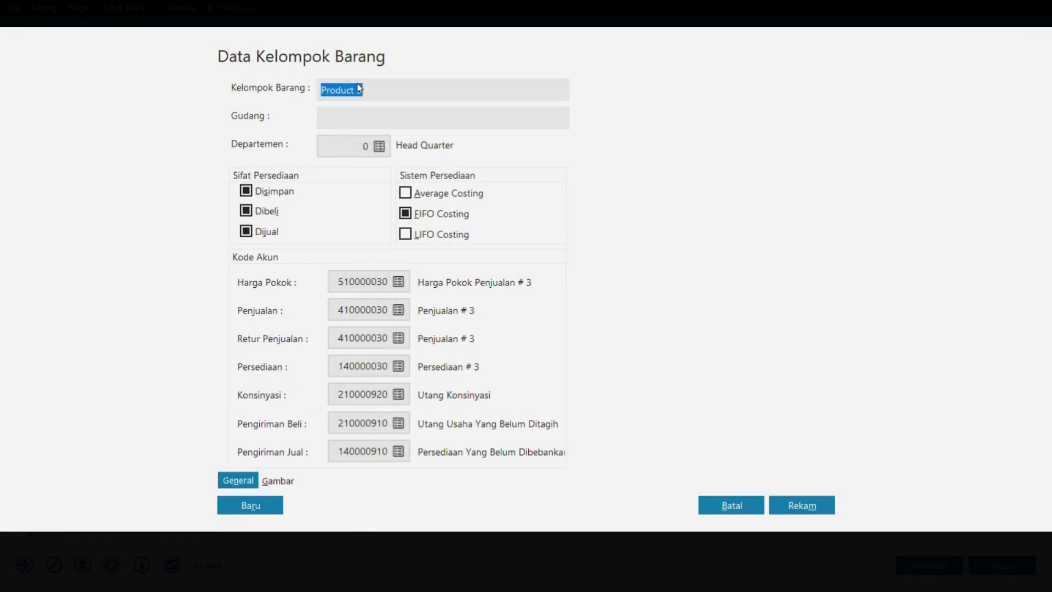
pyautogui.write('JASA KONVEKSI')
pyautogui.click(267, 212)
pyautogui.click(266, 194)
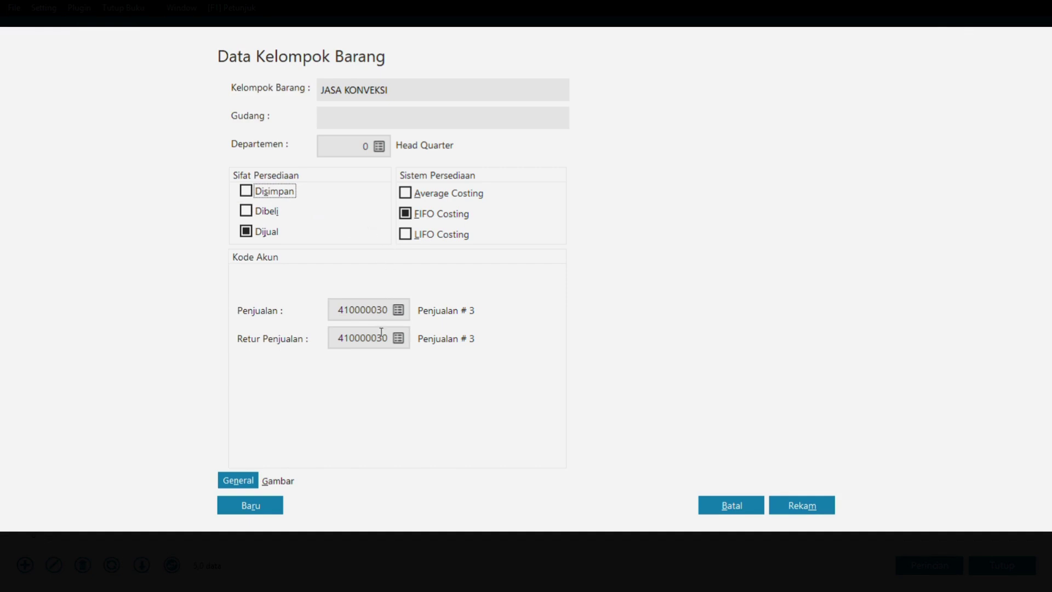
pyautogui.click(795, 511)
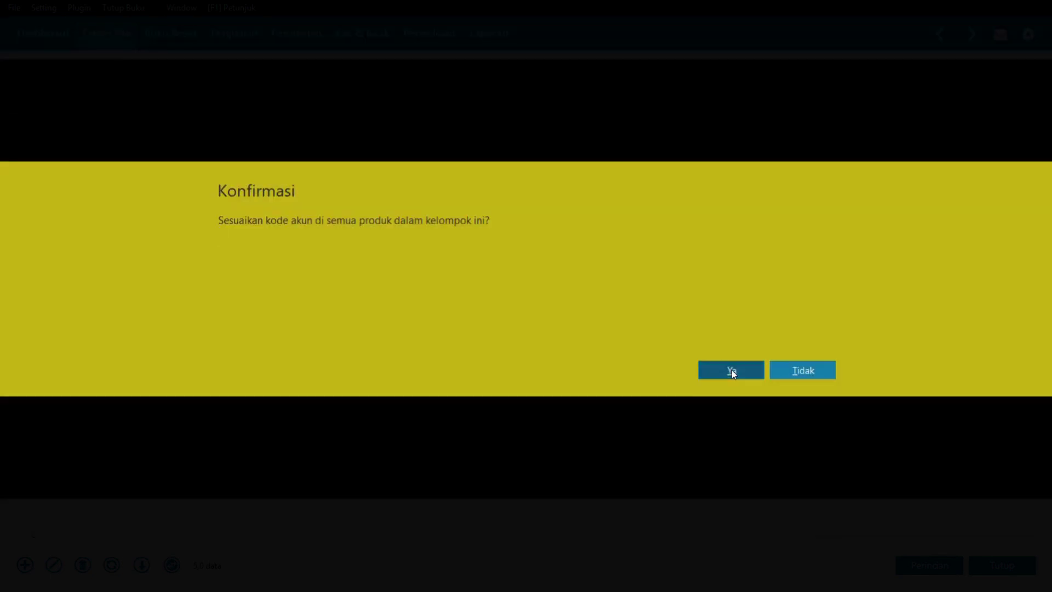
# - Apply the group's accounts, save item JK in JASA KONVEKSI, and close the product list
pyautogui.click(732, 370)
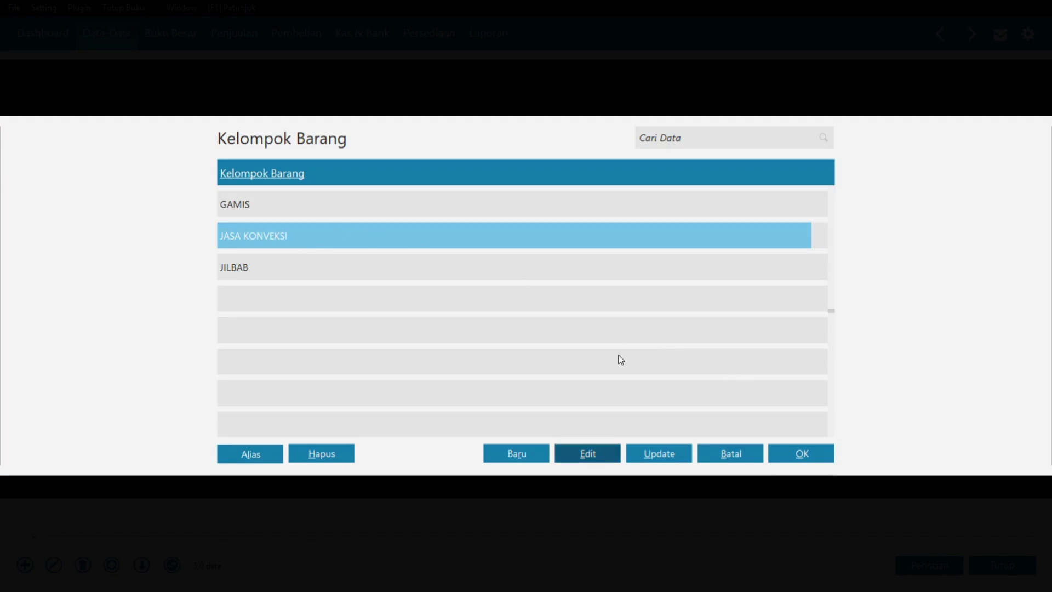
pyautogui.click(811, 452)
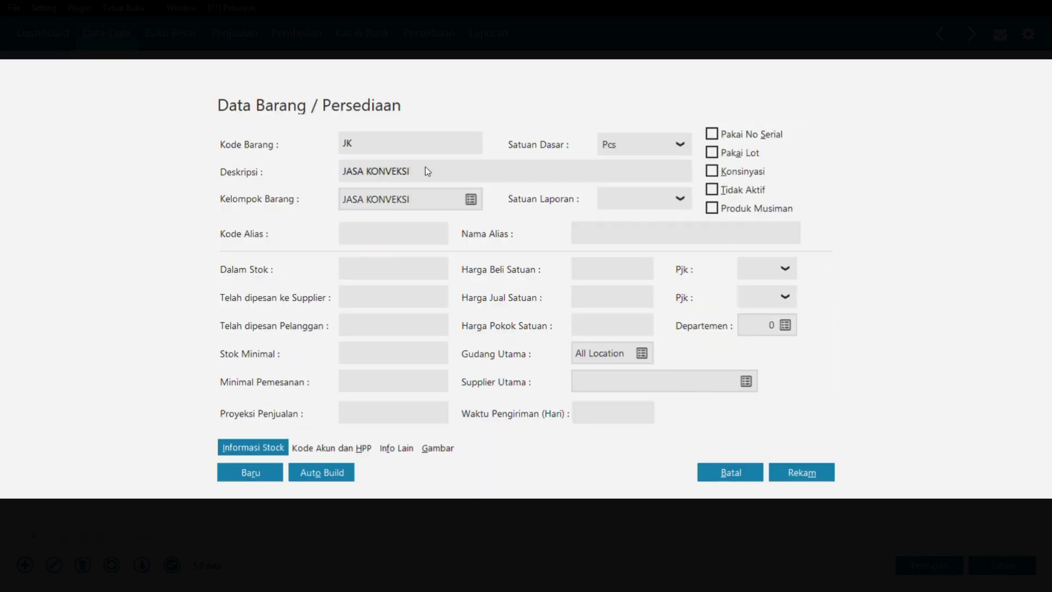
pyautogui.click(787, 472)
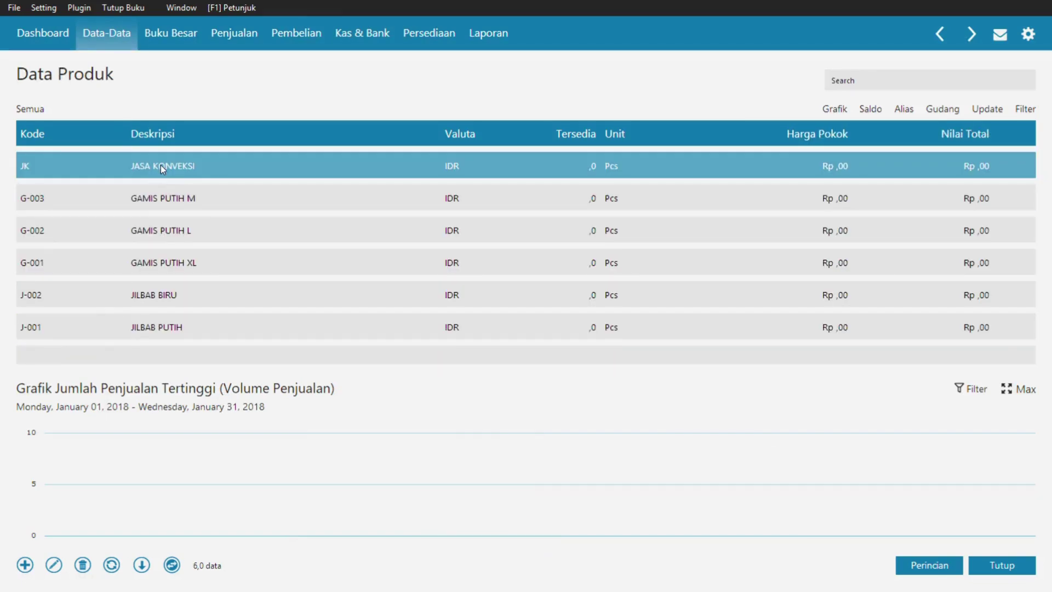
pyautogui.click(1002, 565)
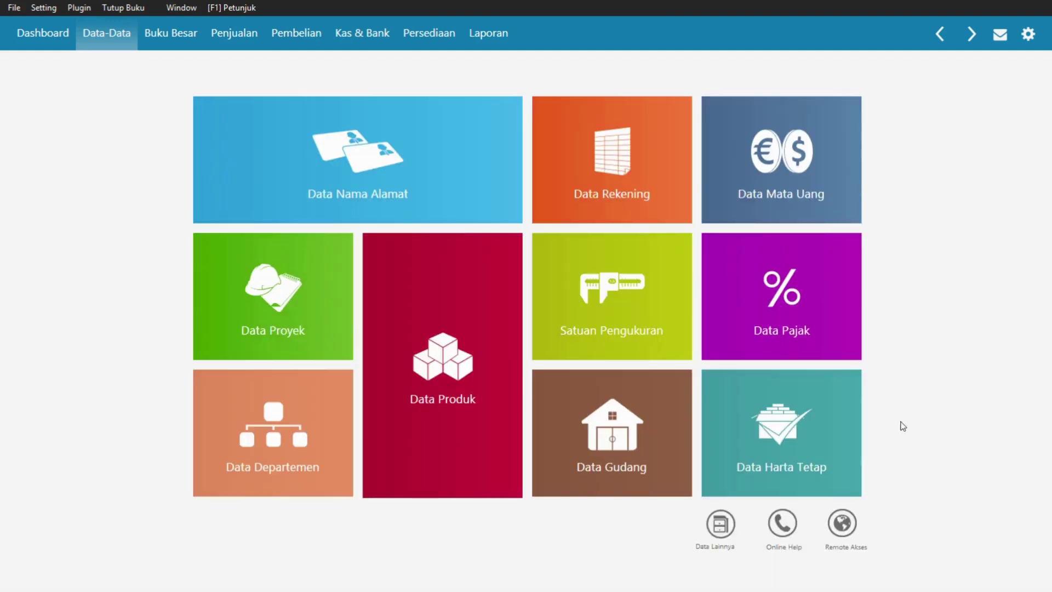
# - Open the chart of accounts in full-width table view
pyautogui.moveTo(583, 145)
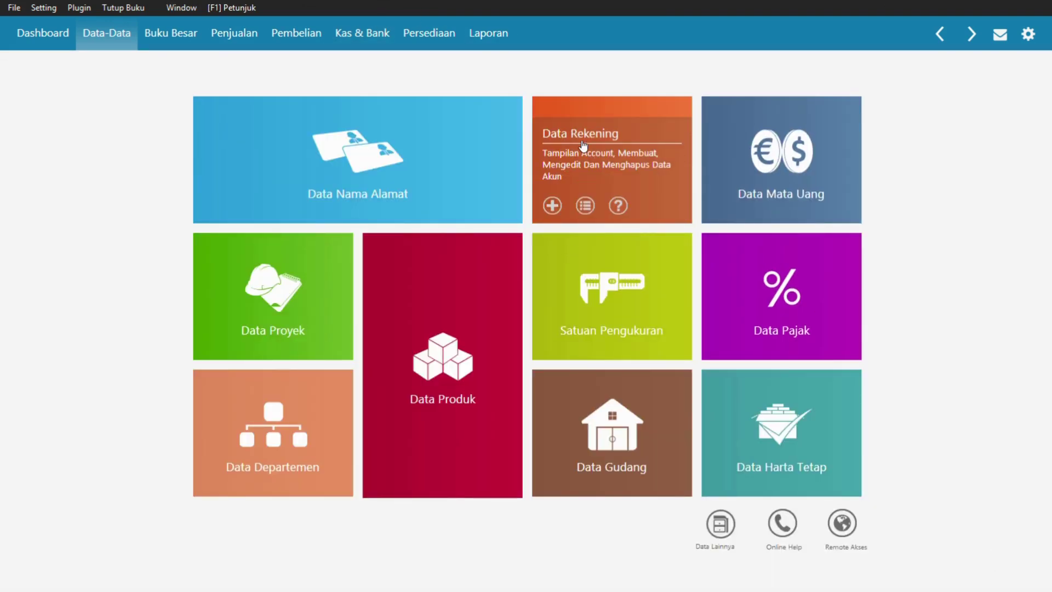
pyautogui.click(619, 163)
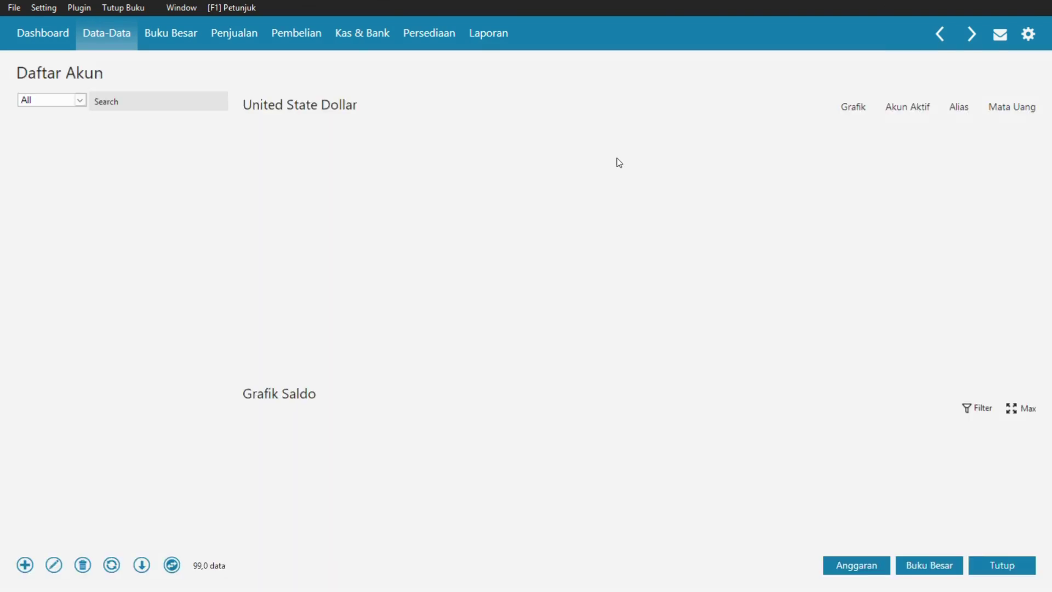
pyautogui.click(176, 567)
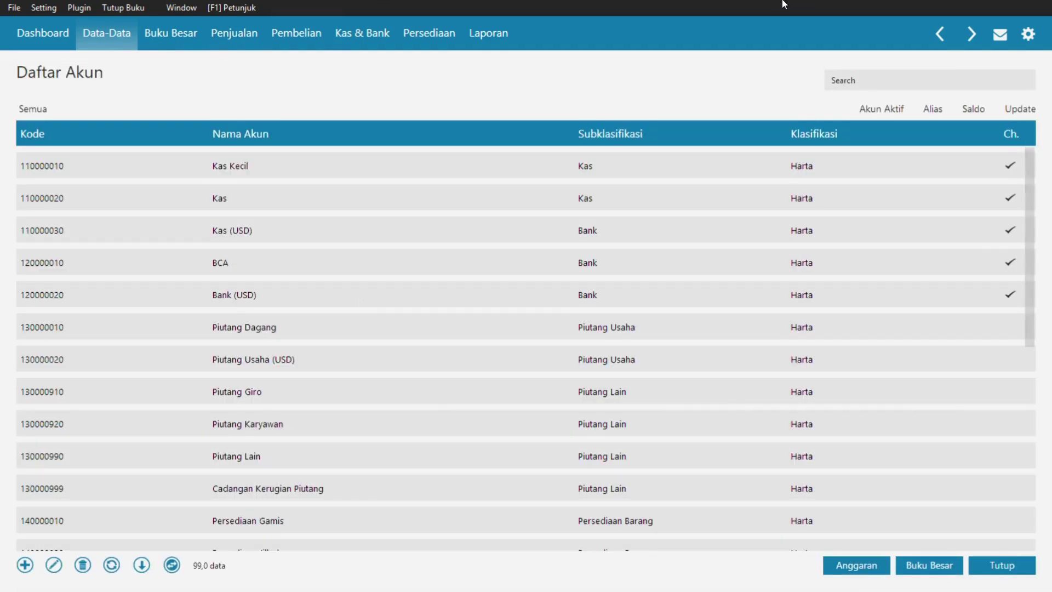
# - Find account Penjualan # 3 by searching PENJ and rename it JASA KONVEKSI
pyautogui.click(857, 80)
pyautogui.write('PENJ')
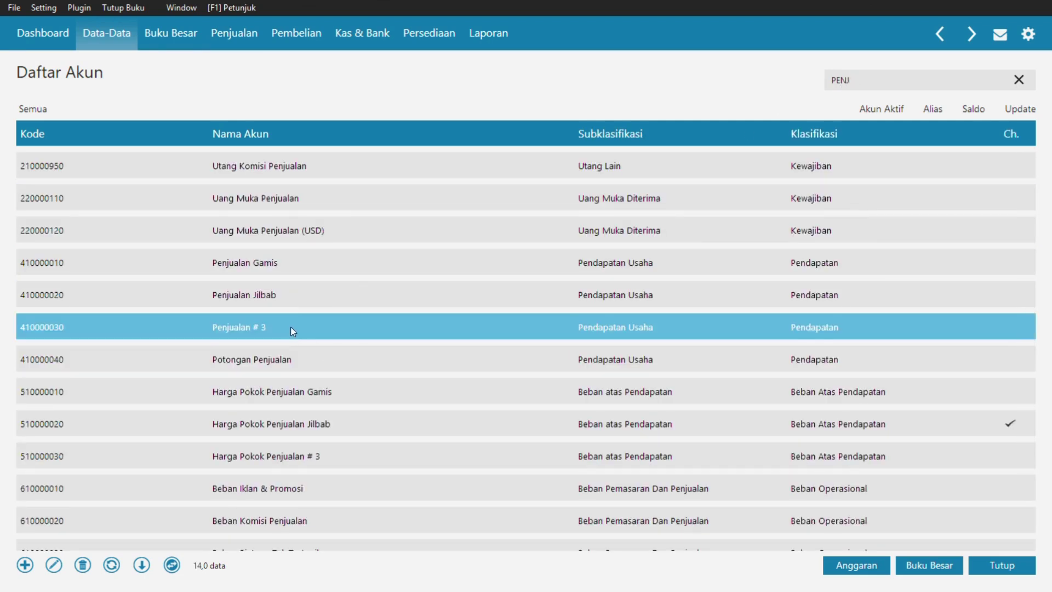
pyautogui.doubleClick(291, 327)
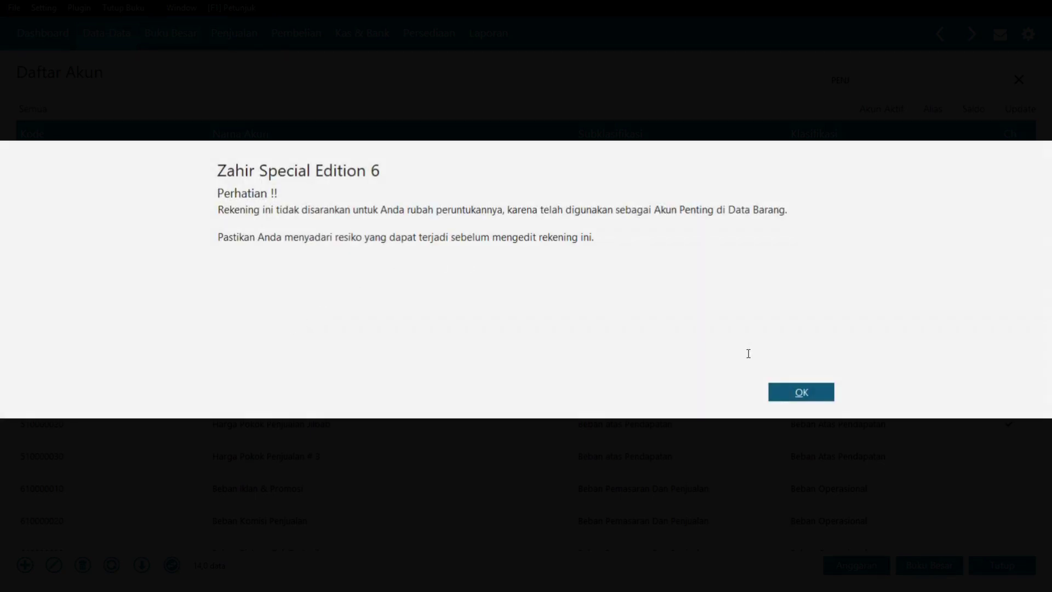
pyautogui.click(801, 391)
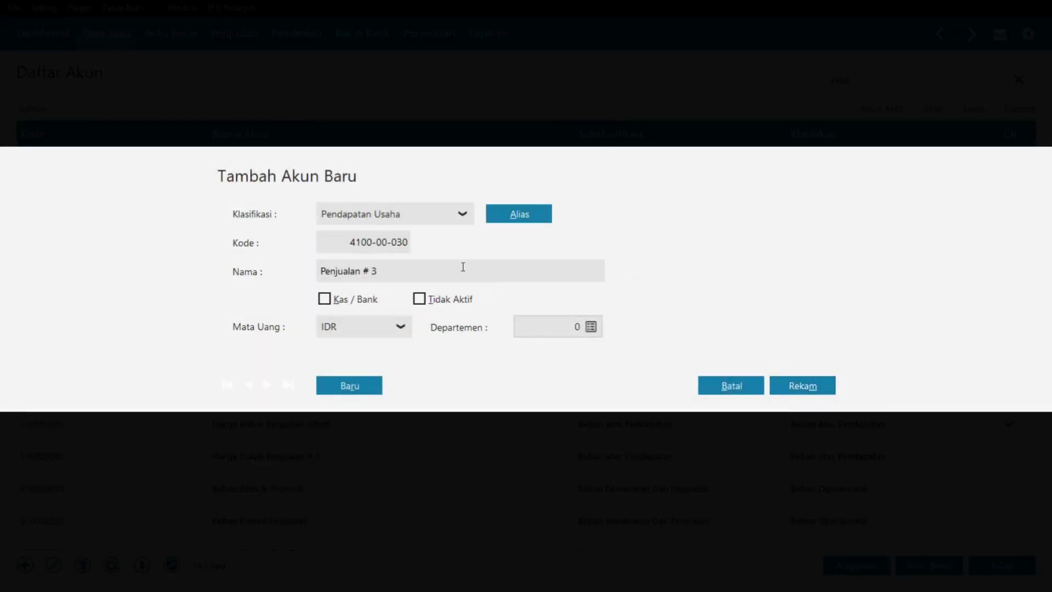
pyautogui.moveTo(381, 271); pyautogui.dragTo(316, 268)
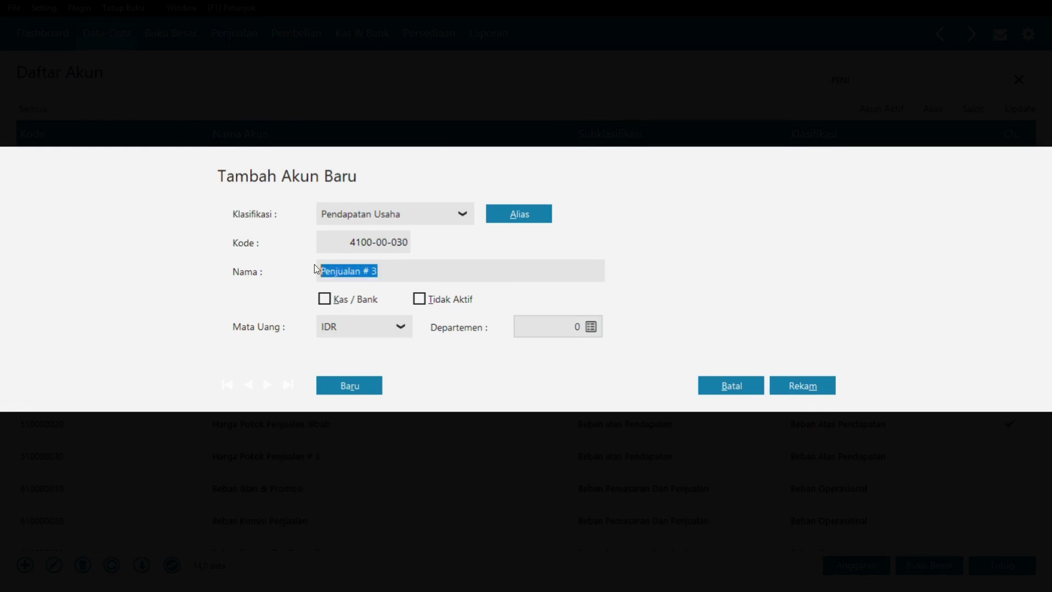
pyautogui.write('JASA KO')
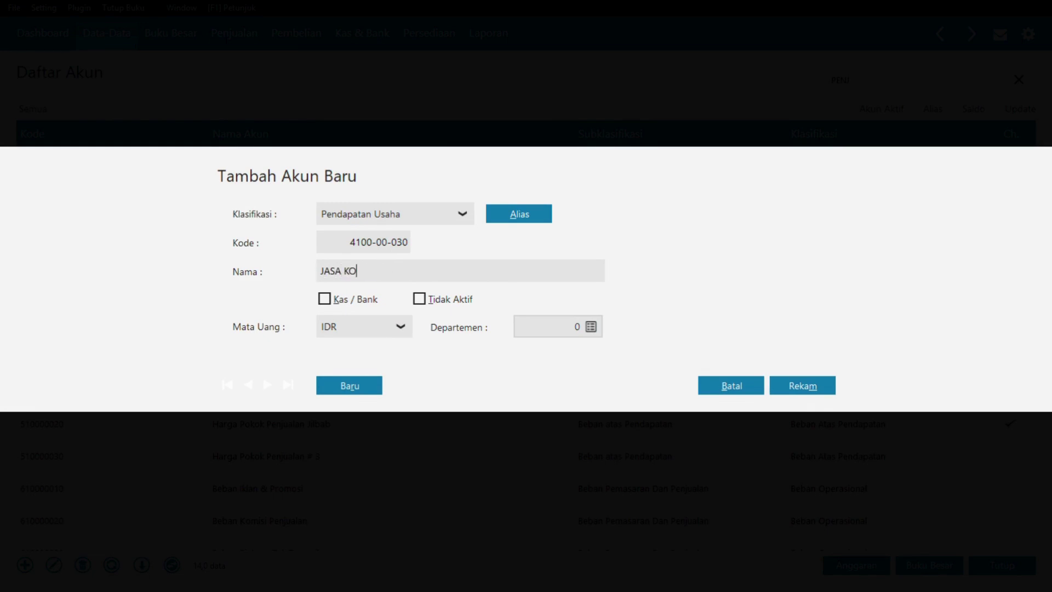
pyautogui.write('NVEKSI')
pyautogui.click(801, 385)
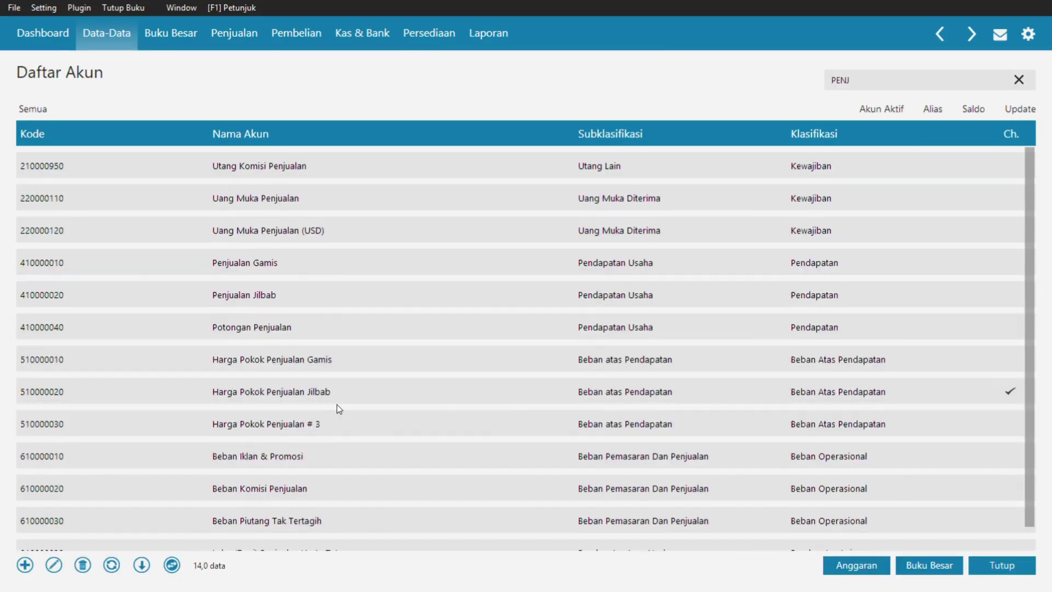
# - Close Daftar Akun, show fixed assets as a table, and check the PDF's asset entry
pyautogui.click(995, 571)
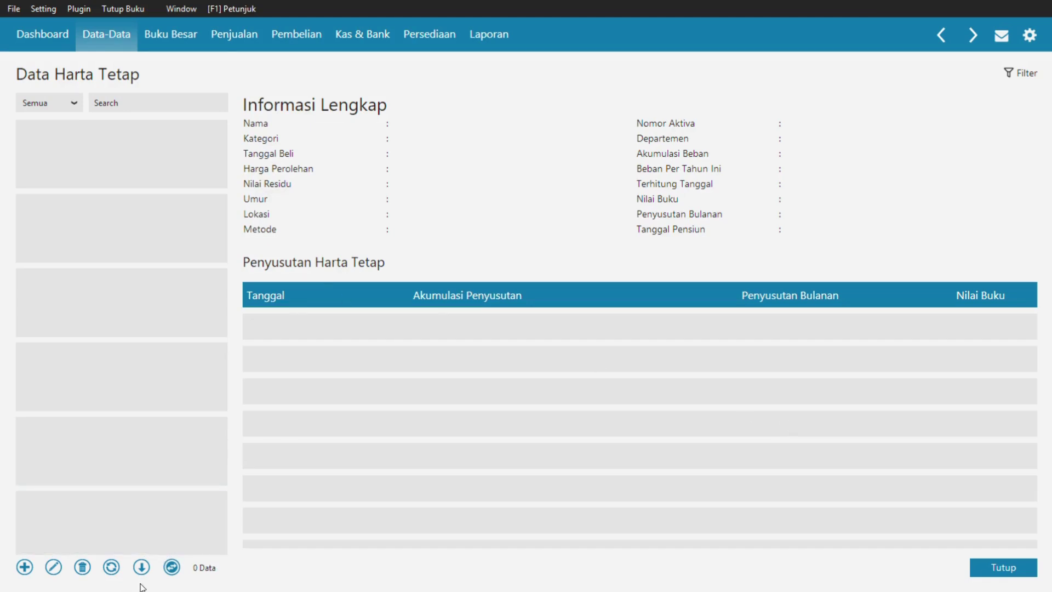
pyautogui.click(172, 567)
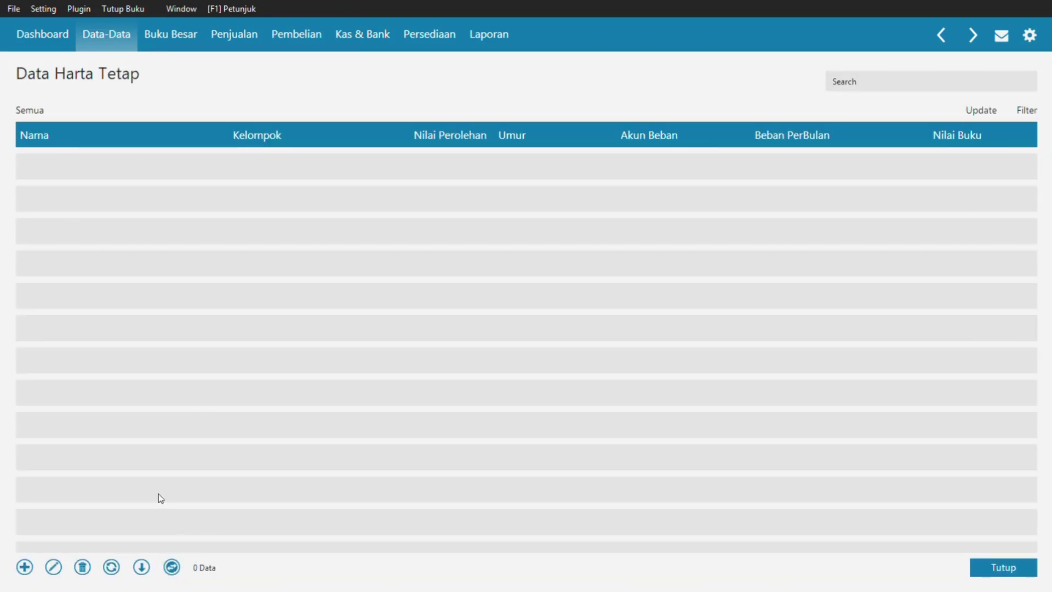
pyautogui.hotkey('alt', 'Tab')
pyautogui.hotkey('alt', 'Tab')
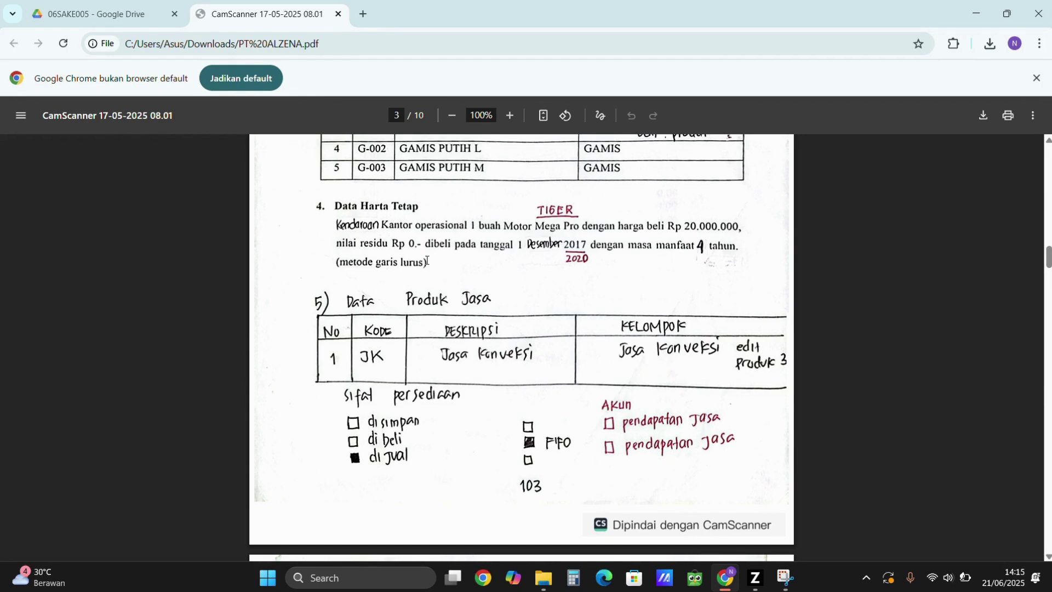
pyautogui.hotkey('alt', 'Tab')
pyautogui.hotkey('alt', 'Tab')
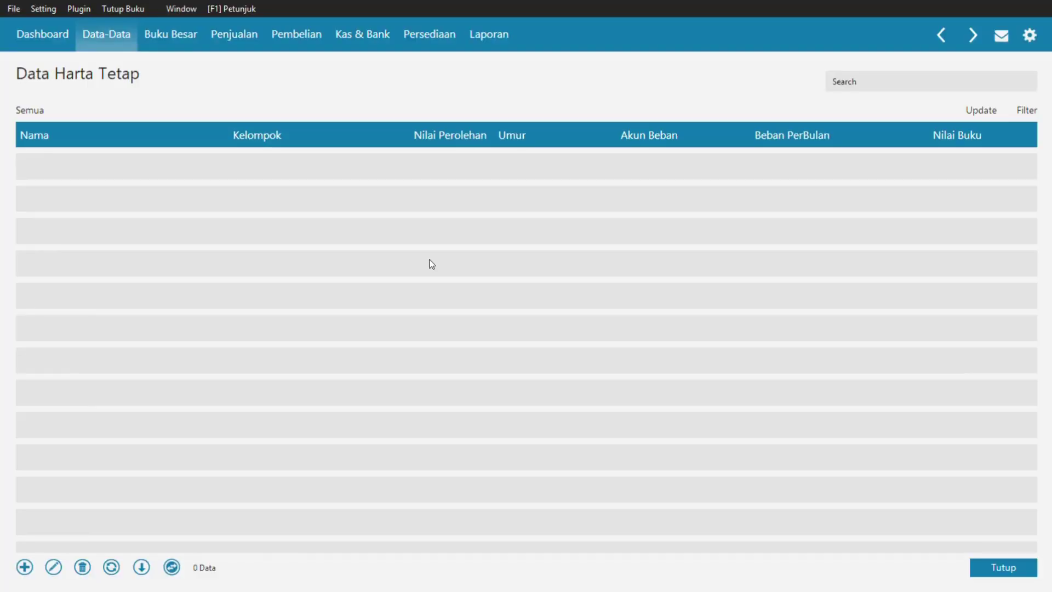
# - Add a new fixed asset named MOTOR MEGA PRO in the Kendaraan Roda Dua group
pyautogui.click(25, 567)
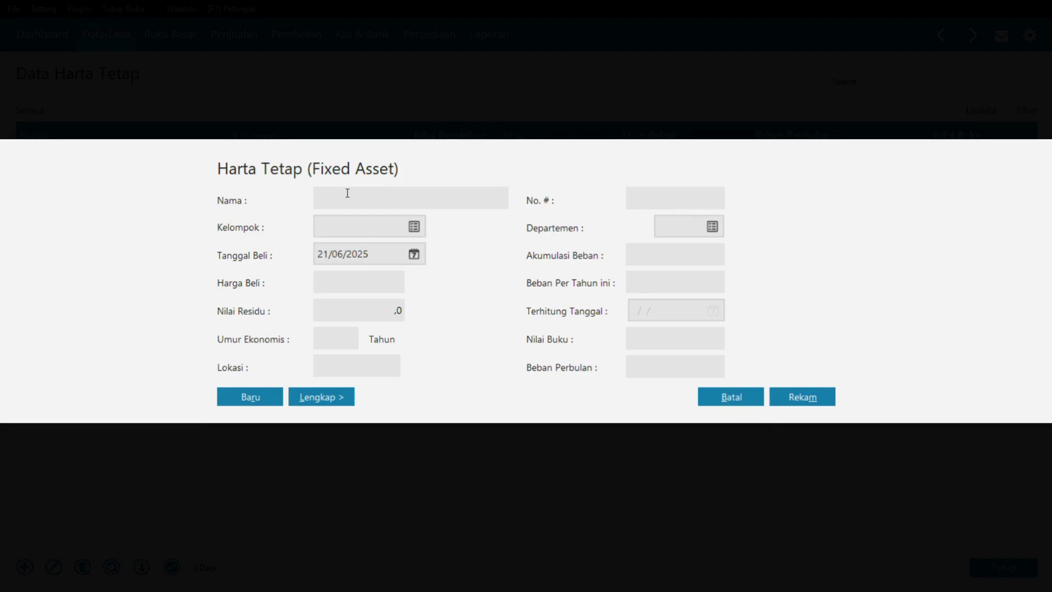
pyautogui.write('MOTOR MEGA PRO')
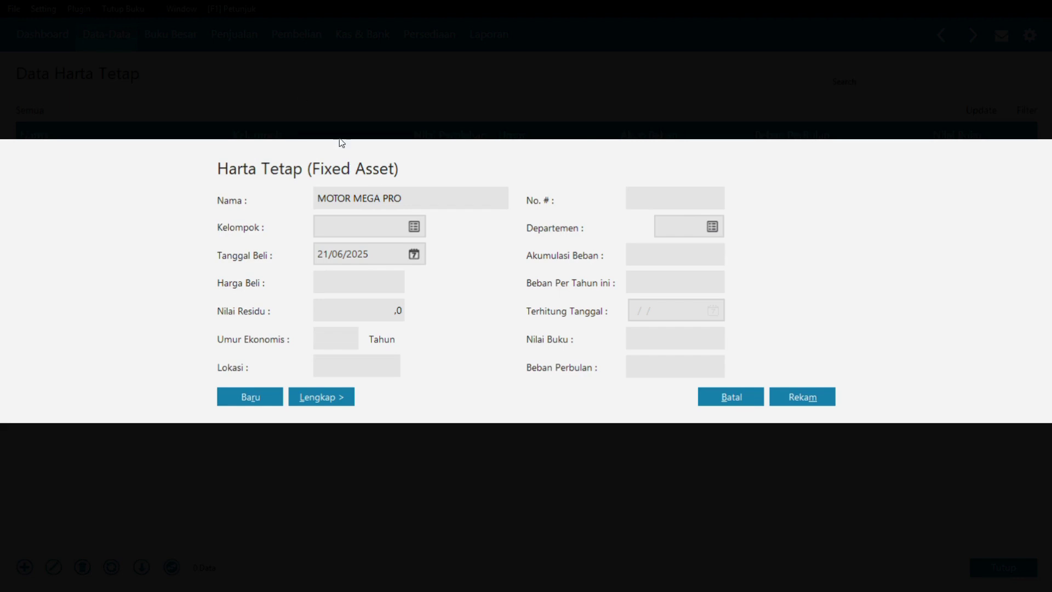
pyautogui.click(415, 226)
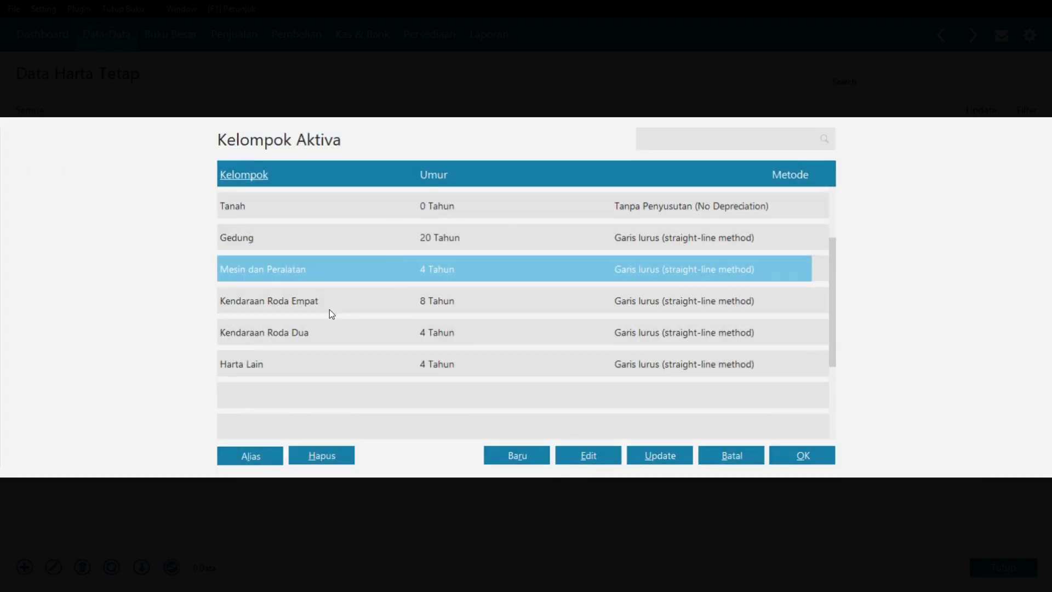
pyautogui.click(303, 337)
pyautogui.click(788, 457)
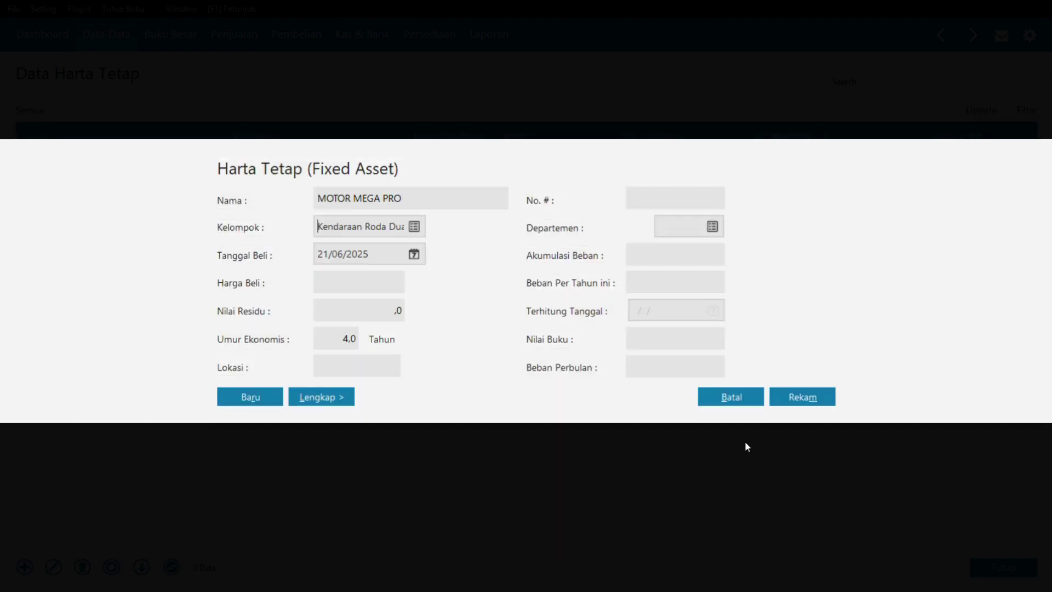
# - Set the asset's purchase date to 01/12/2017 and its price to 20.000.000
pyautogui.click(358, 254)
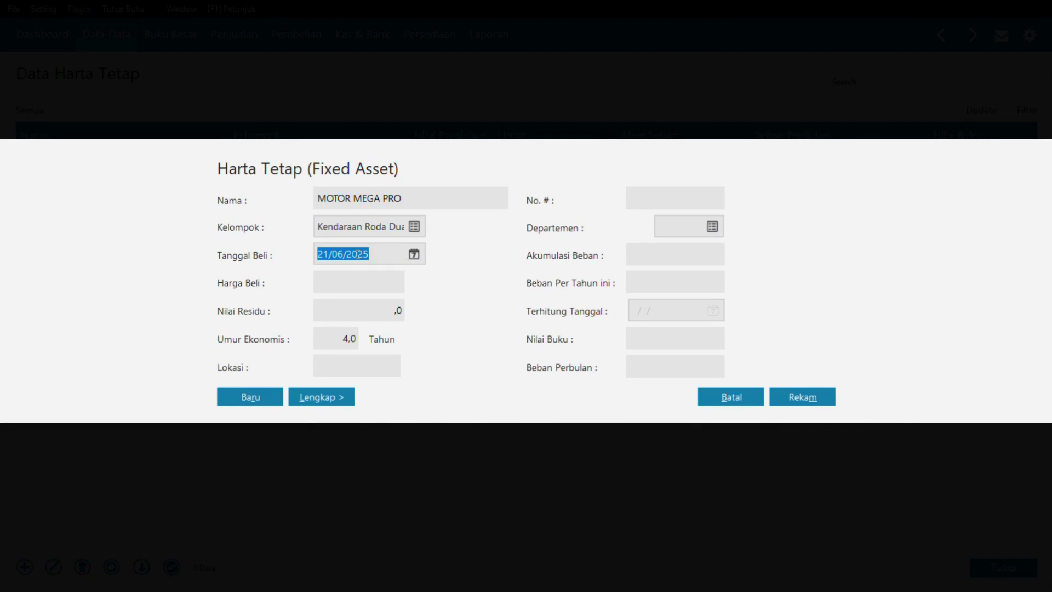
pyautogui.write('1_/__/____')
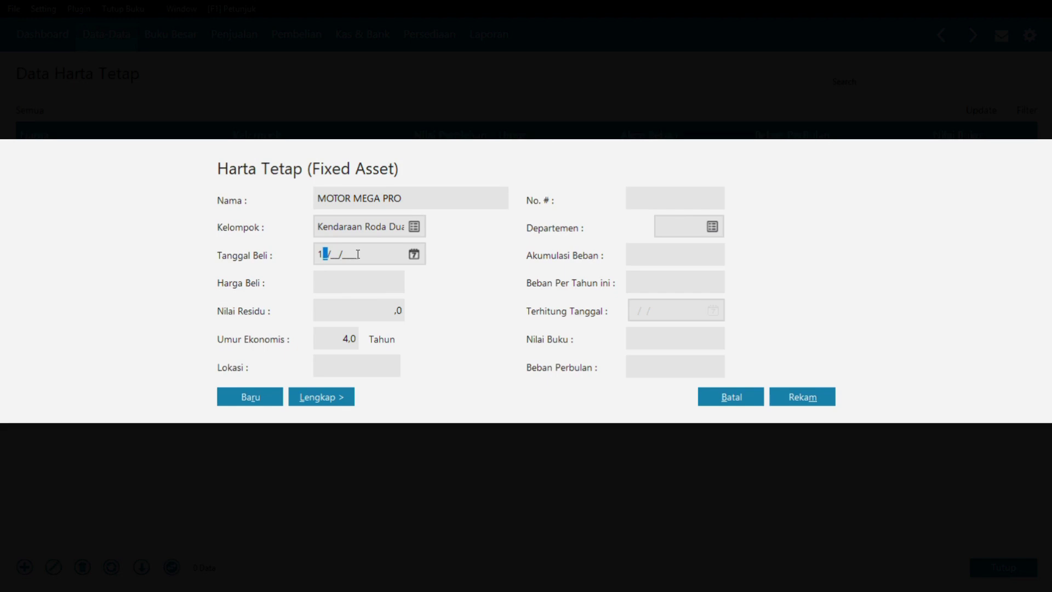
pyautogui.press('BackSpace')
pyautogui.write('01/12/2017')
pyautogui.click(341, 277)
pyautogui.write('20.000.')
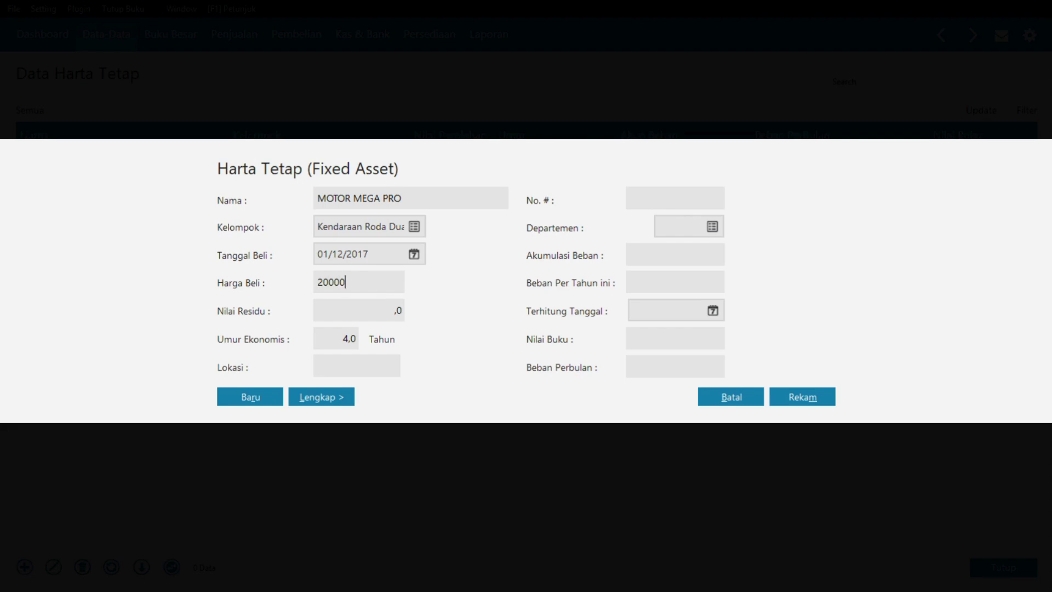
pyautogui.write('000')
pyautogui.press('Tab')
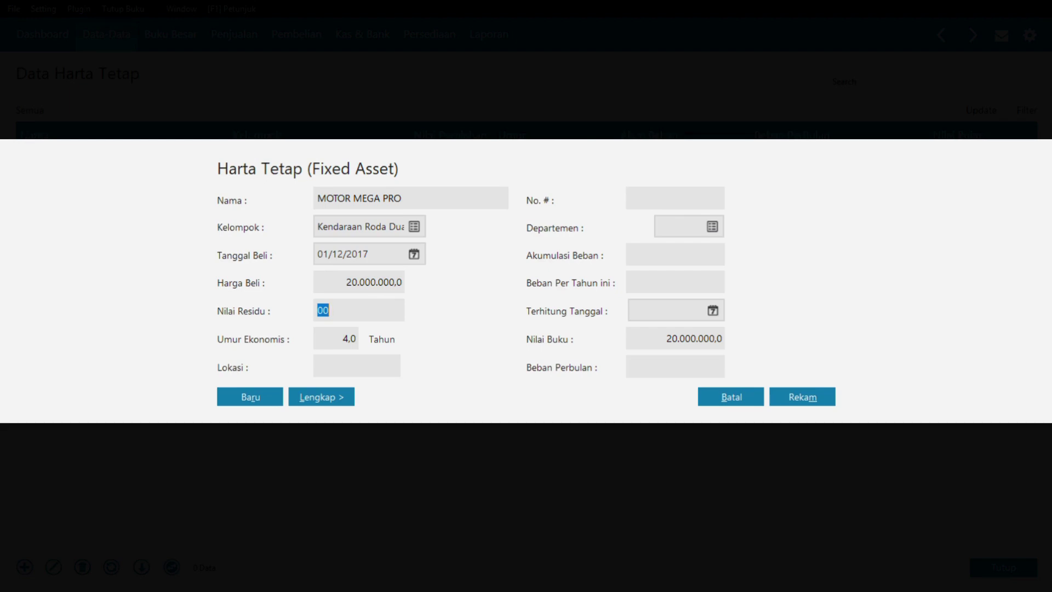
# - Save the asset and let accumulated depreciation be calculated automatically
pyautogui.click(803, 399)
pyautogui.click(794, 399)
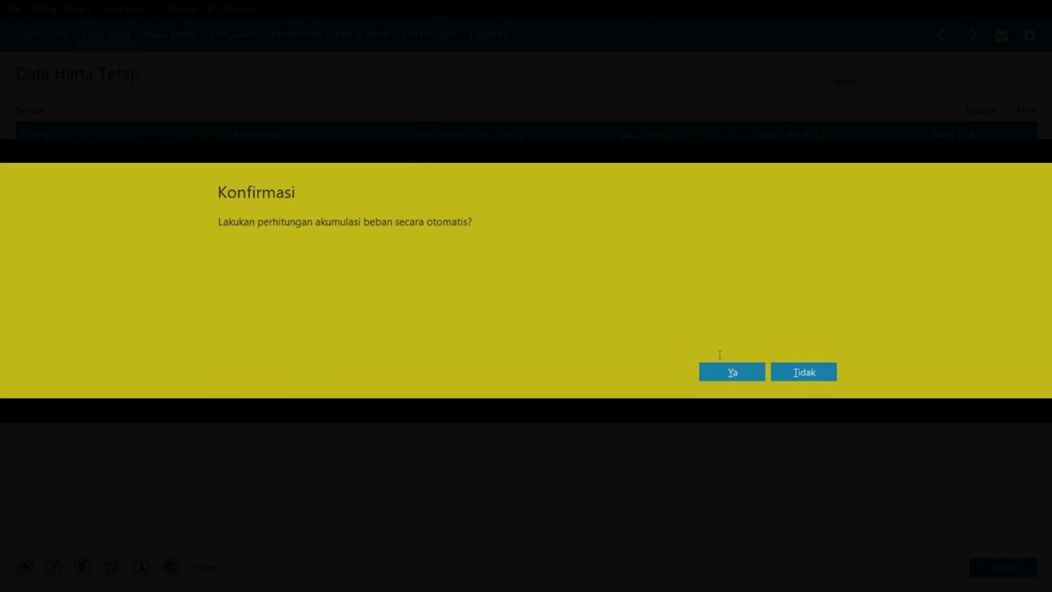
pyautogui.click(725, 368)
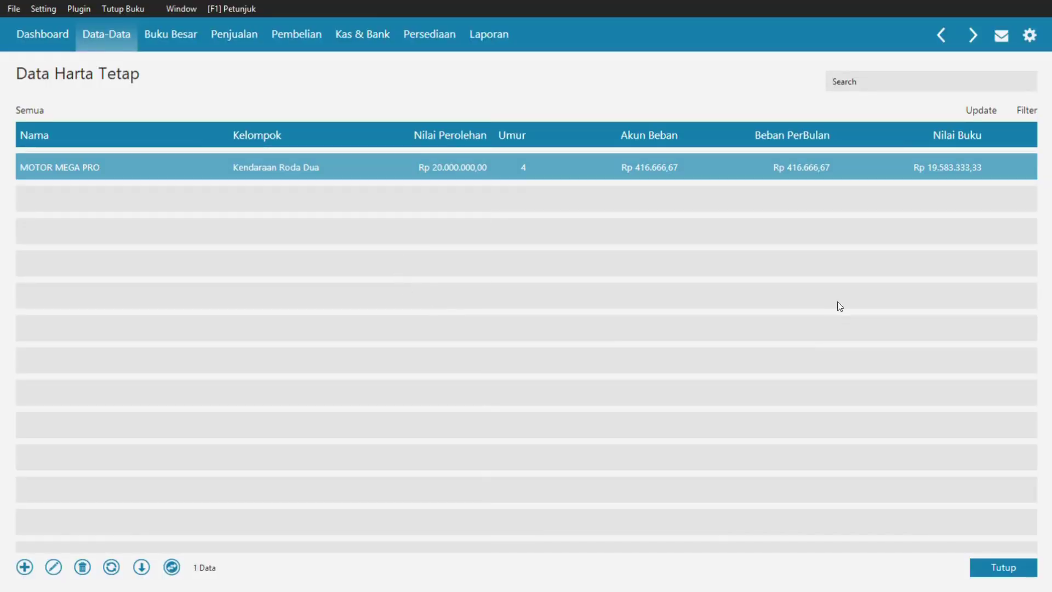
# - Close the fixed-asset list and open the Saldo Awal Akun opening balances form
pyautogui.click(1025, 567)
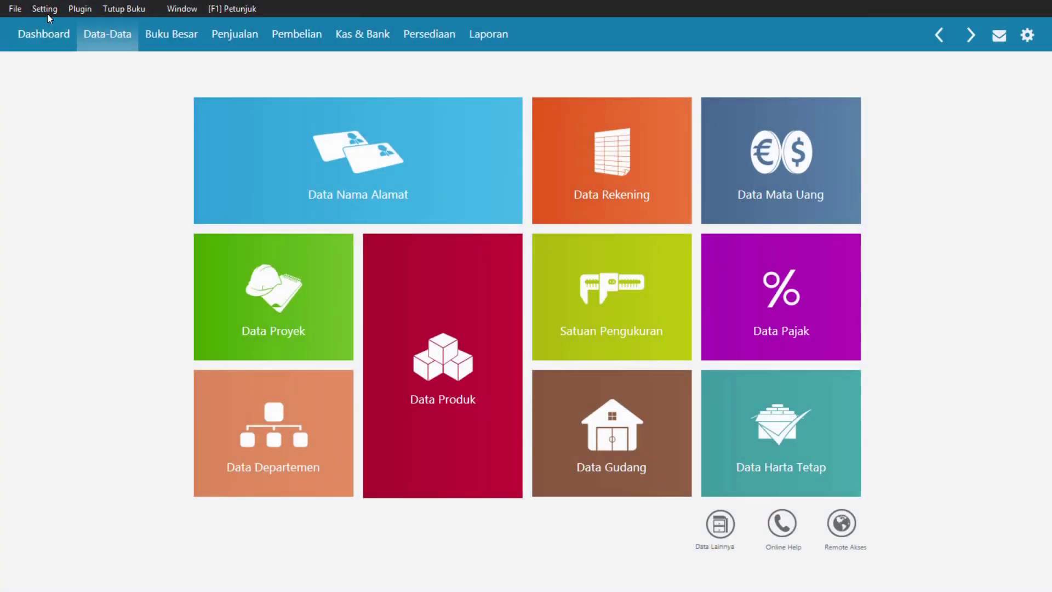
pyautogui.click(48, 13)
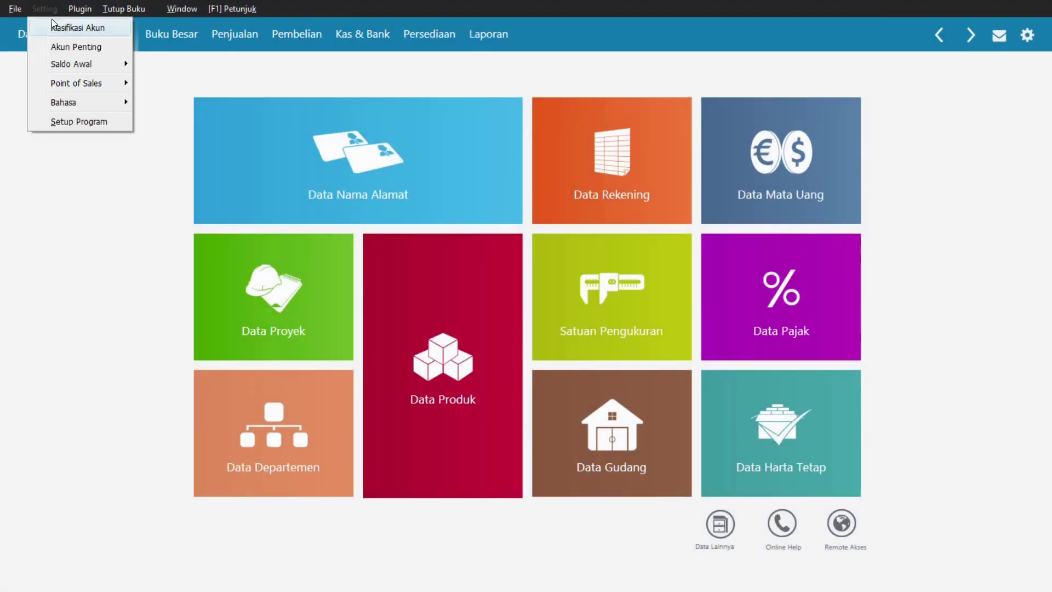
pyautogui.moveTo(72, 64)
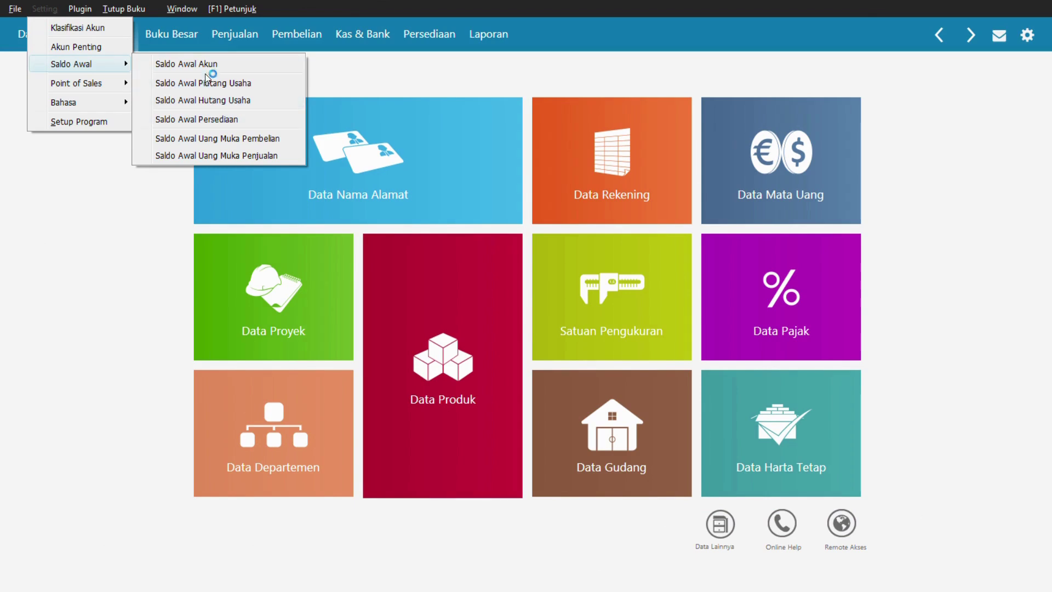
pyautogui.click(218, 122)
pyautogui.click(207, 65)
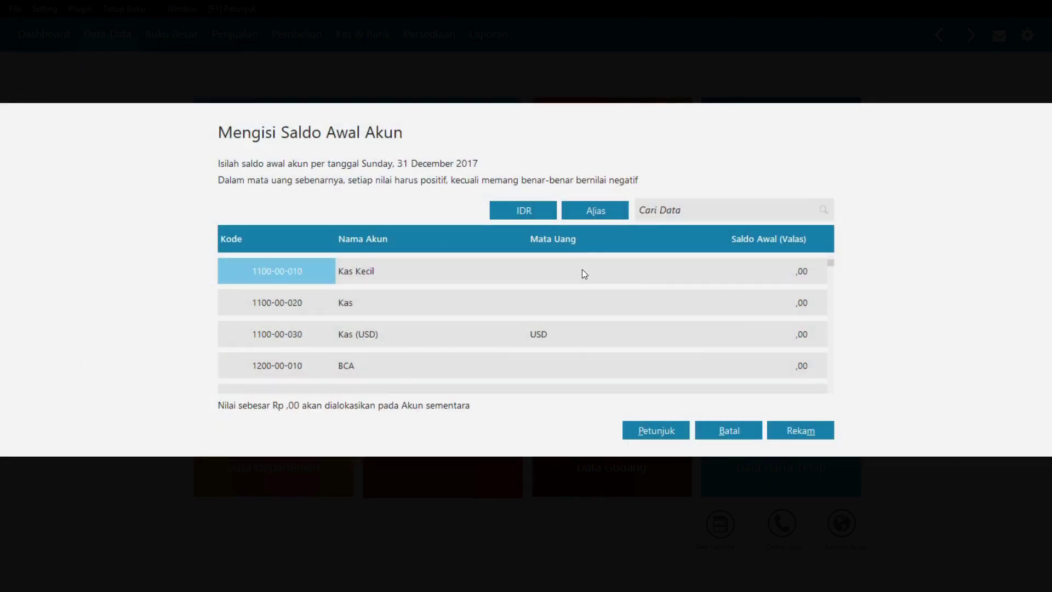
# - Review the balance sheet figures in the source PDF
pyautogui.hotkey('alt', 'Tab')
pyautogui.click(578, 266)
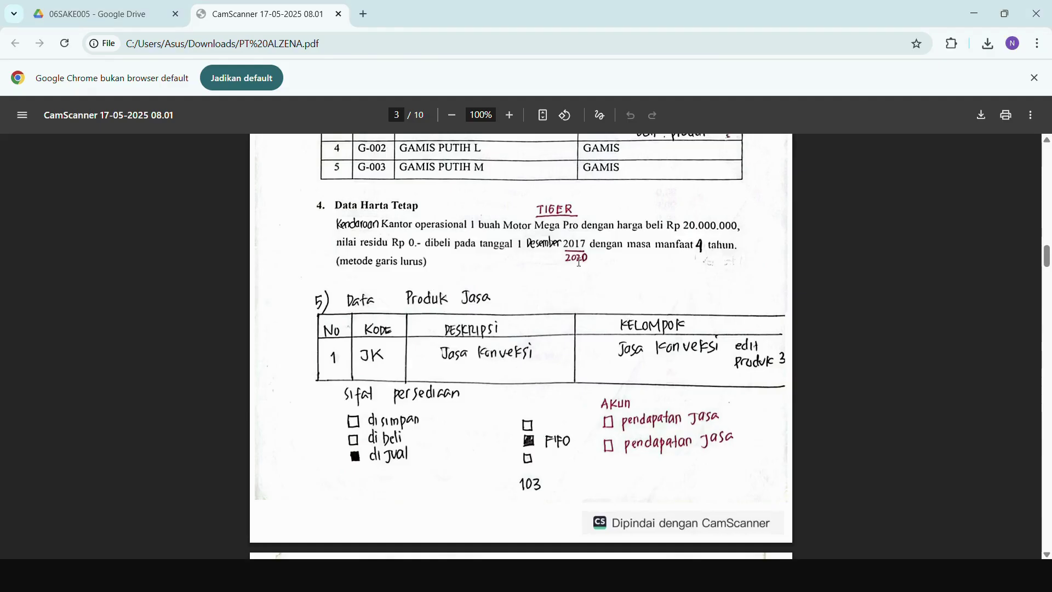
pyautogui.scroll(10, 572, 241)
pyautogui.scroll(6, 570, 237)
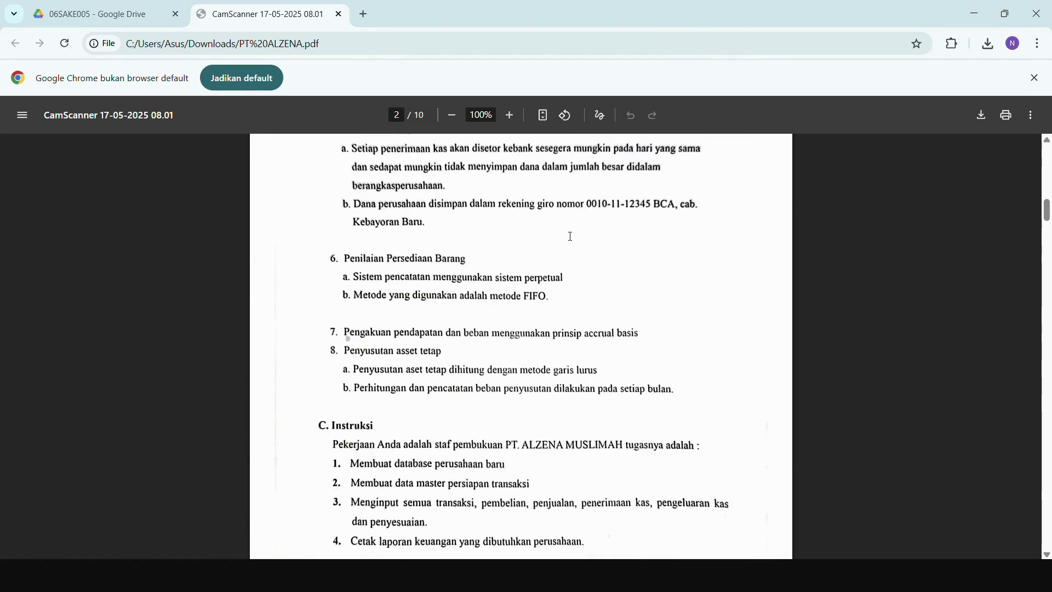
pyautogui.scroll(-16, 559, 228)
pyautogui.scroll(-8, 548, 270)
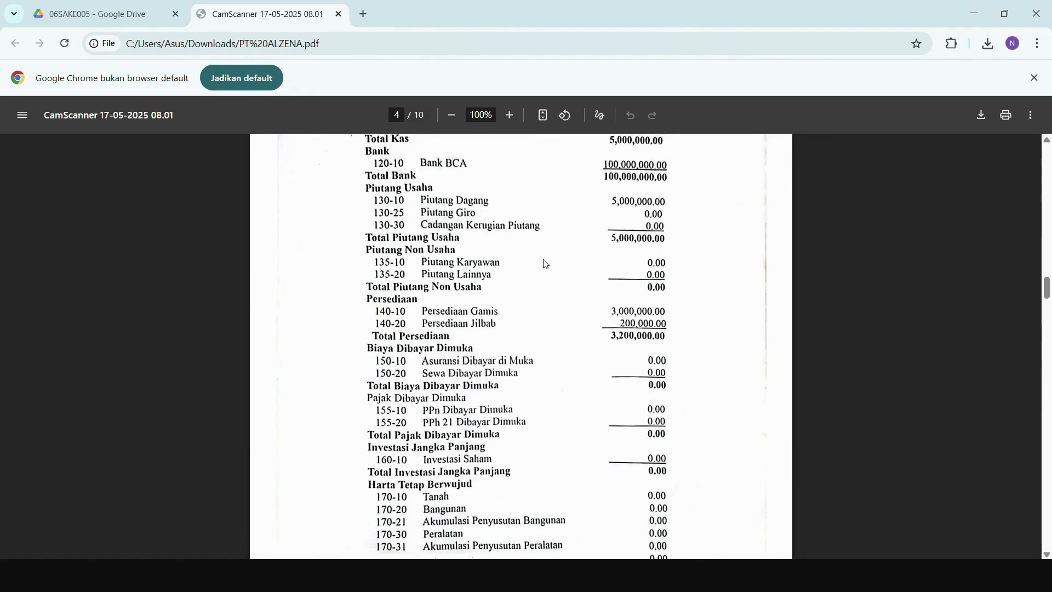
pyautogui.scroll(1, 546, 261)
pyautogui.scroll(-10, 631, 395)
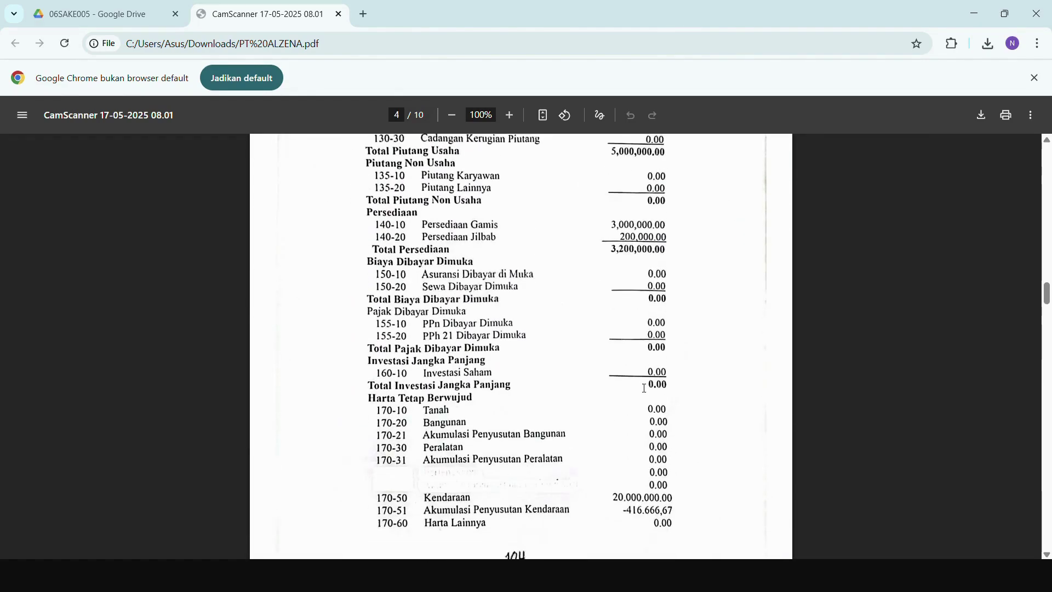
pyautogui.scroll(-8, 617, 403)
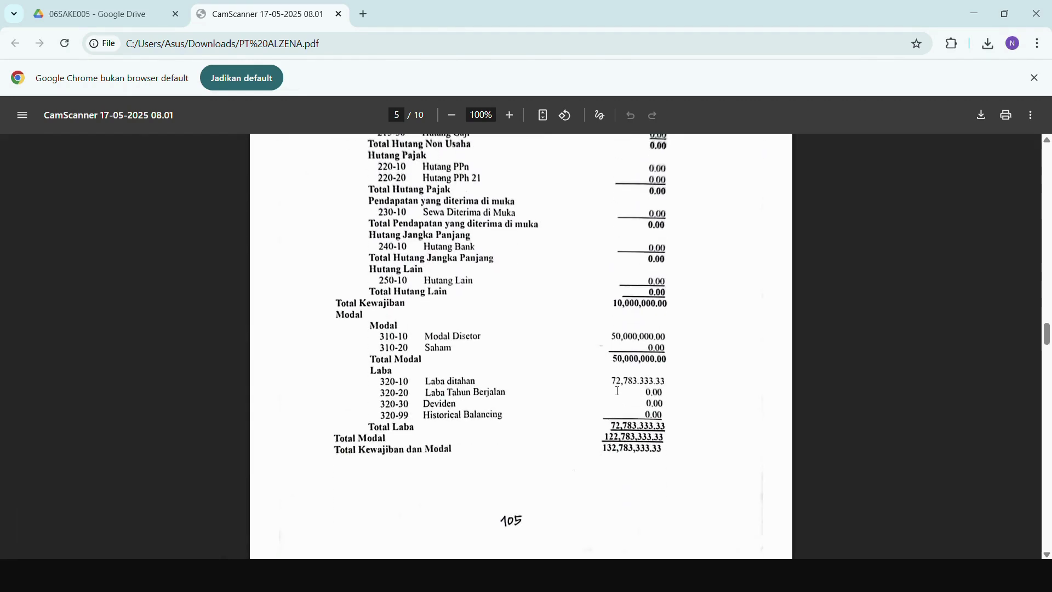
pyautogui.hotkey('alt', 'Tab')
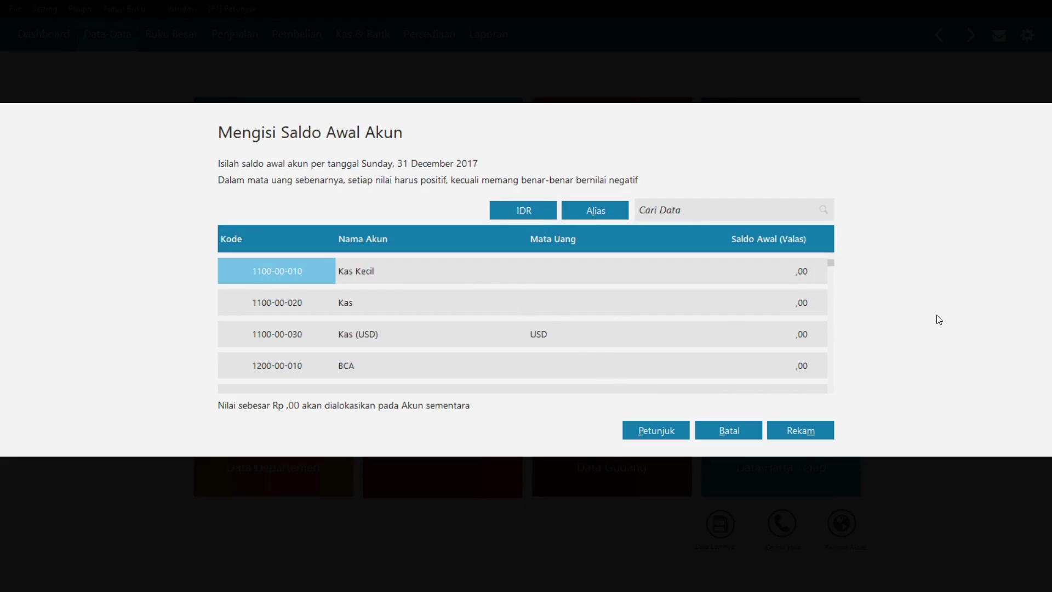
# - Enter opening balances: Kas Kecil 5.000.000, BCA 100.000.000, Piutang Dagang 5.000.000
pyautogui.click(801, 279)
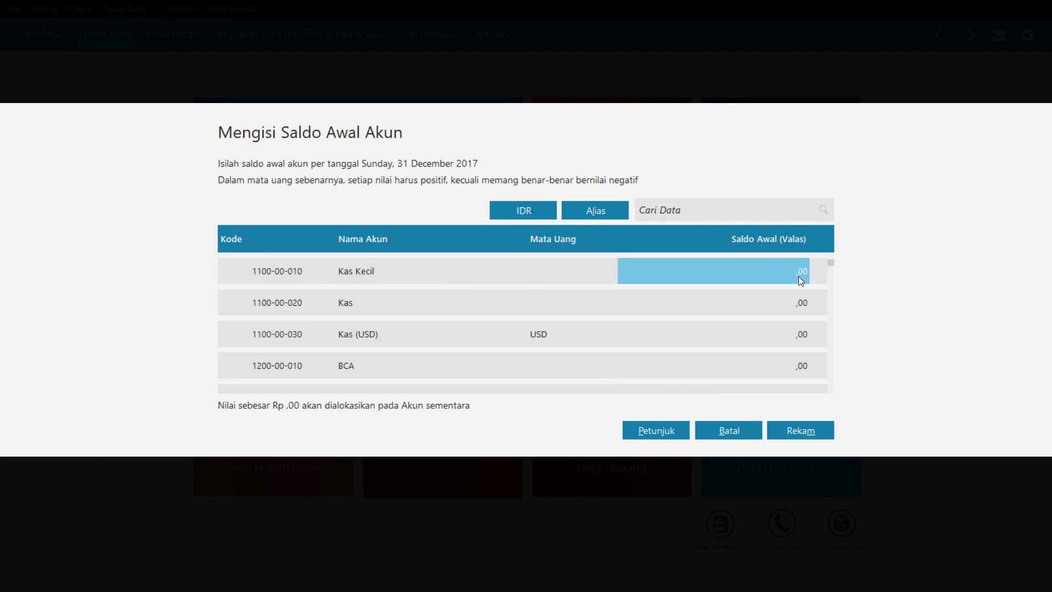
pyautogui.click(774, 283)
pyautogui.write('5000000')
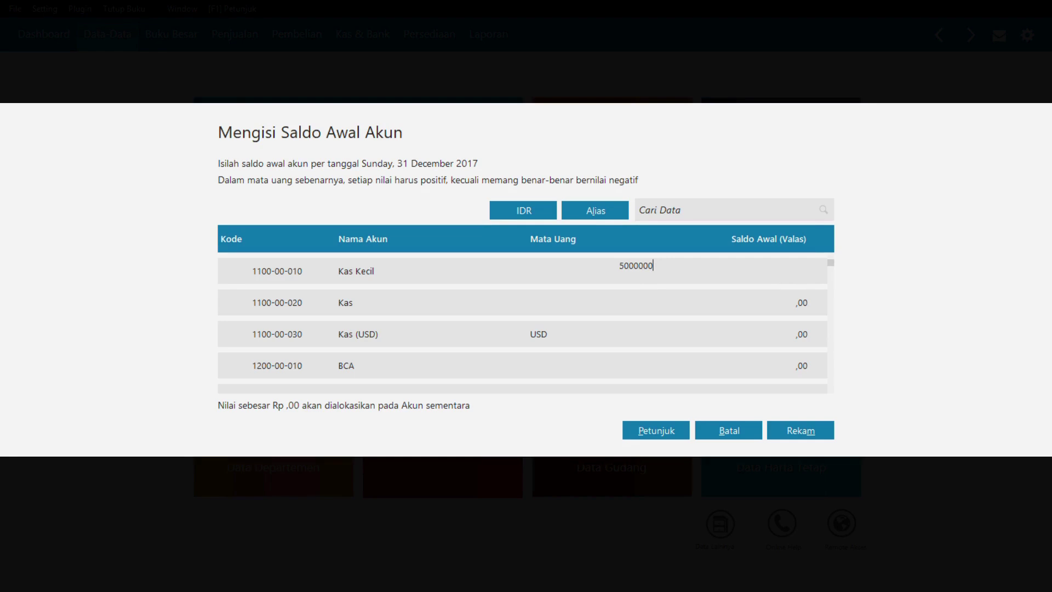
pyautogui.click(777, 290)
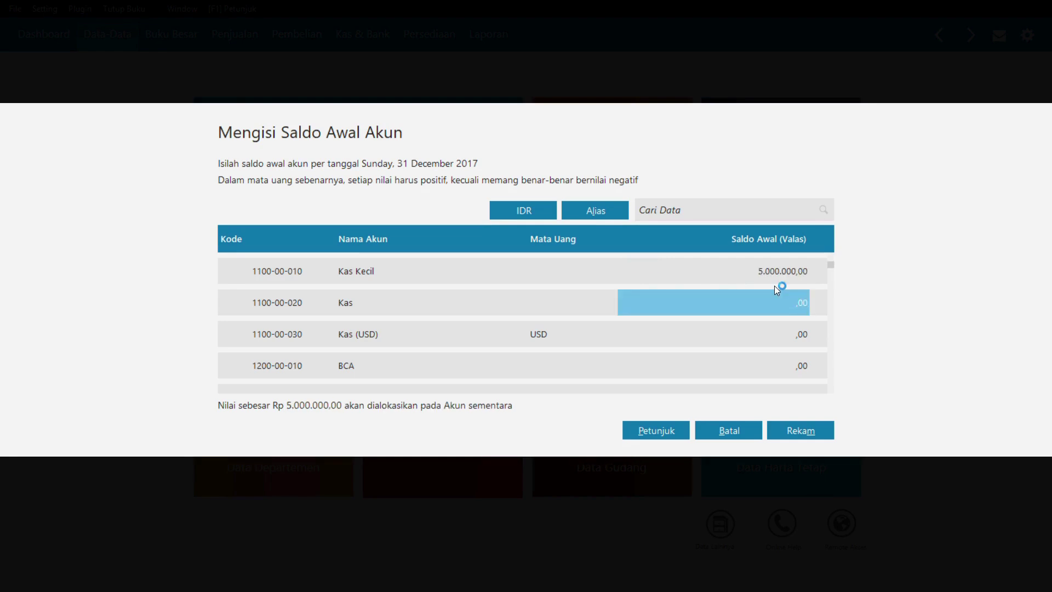
pyautogui.press('Down')
pyautogui.press('Down')
pyautogui.write('1')
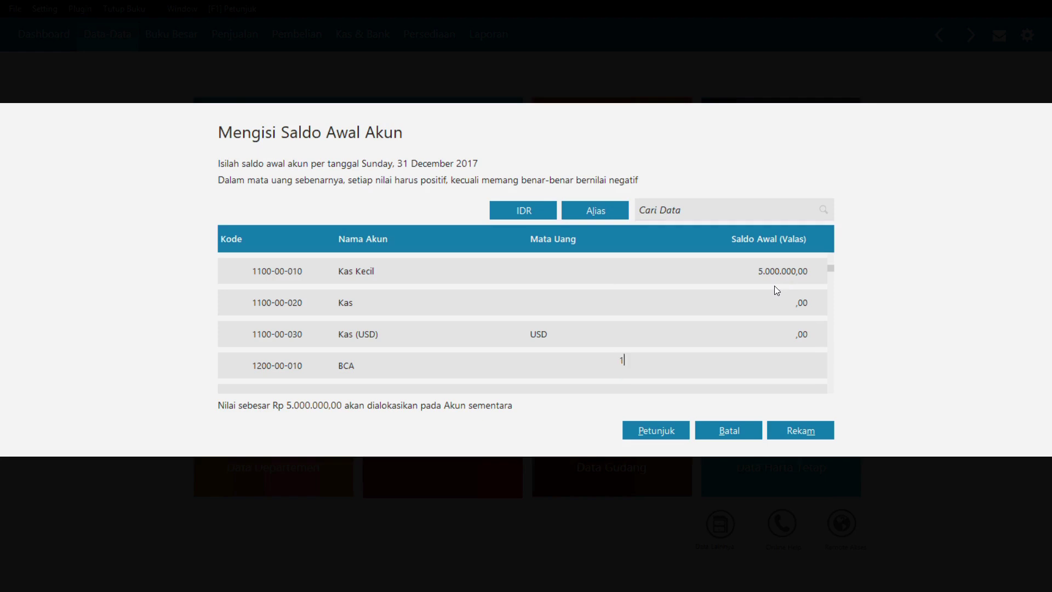
pyautogui.write('00.000.000')
pyautogui.press('Down')
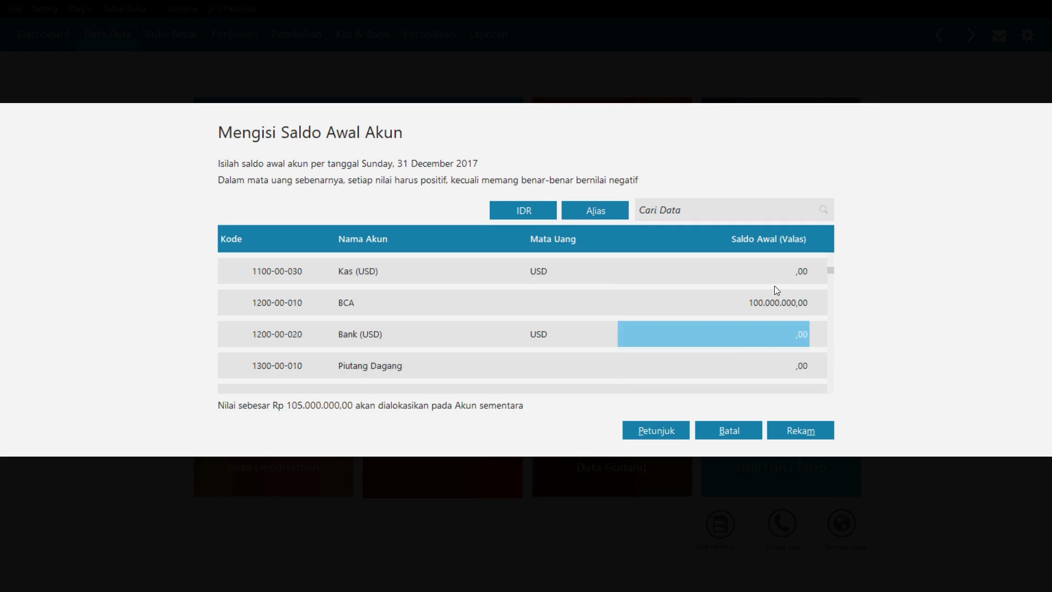
pyautogui.press('Down')
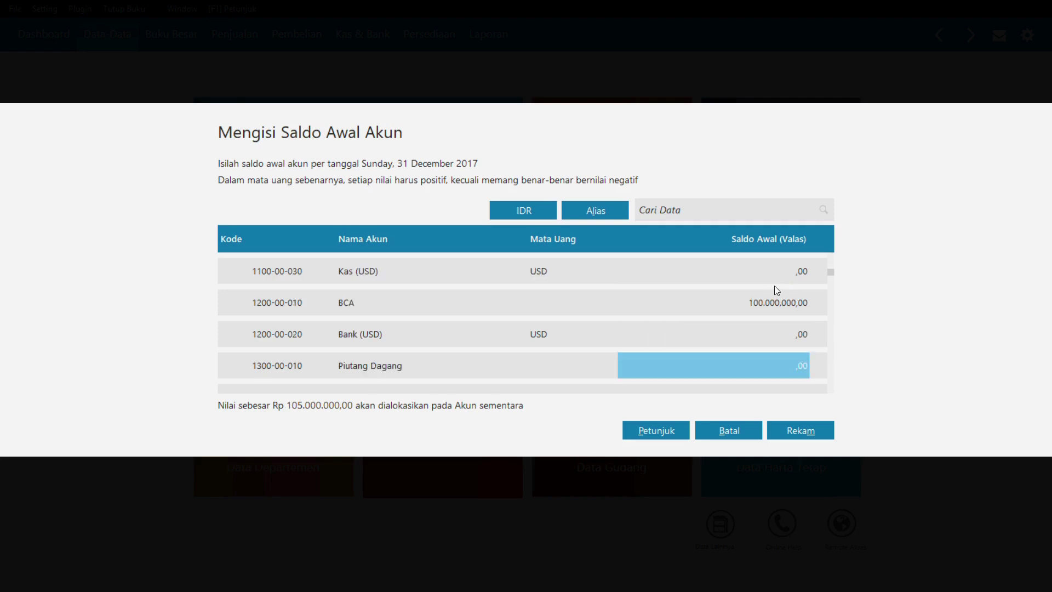
pyautogui.write('50000')
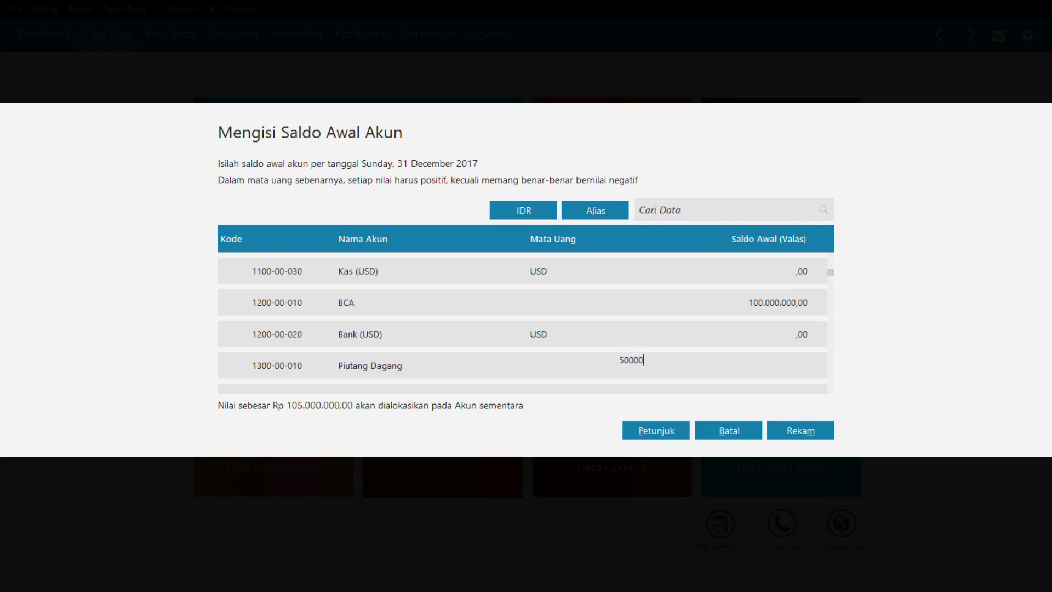
pyautogui.write('00')
pyautogui.press('Down')
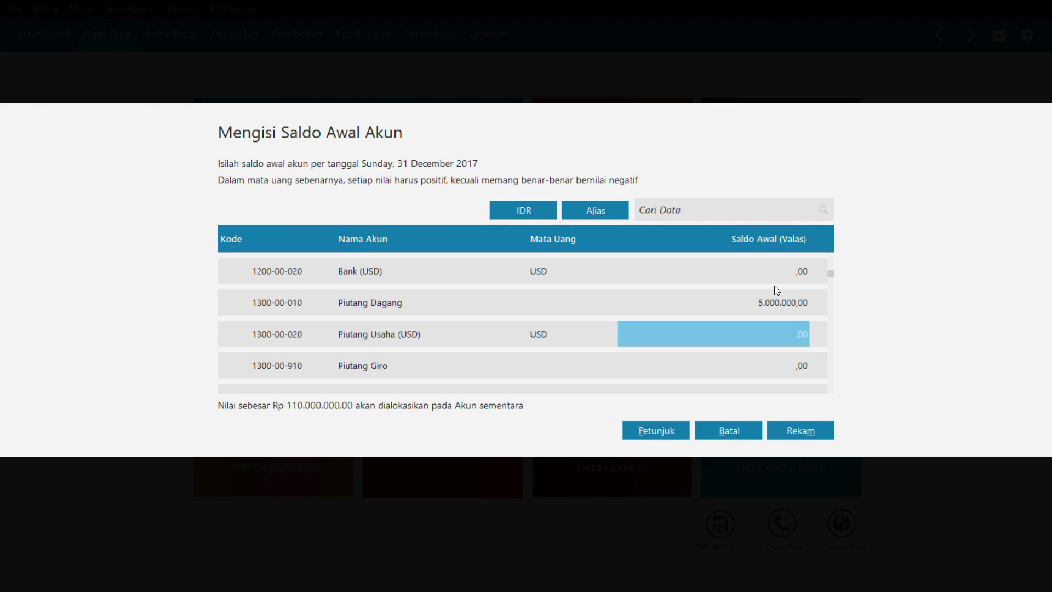
# - Enter Persediaan Gamis 3.000.000 and Persediaan Jilbab 200.000 opening balances
pyautogui.press('Down')
pyautogui.press('Down')
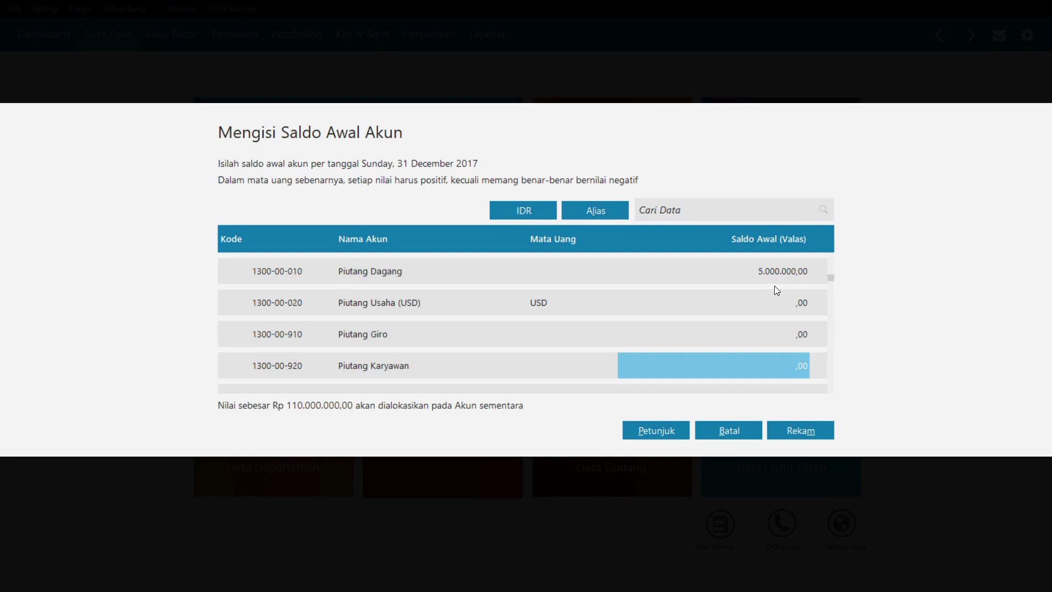
pyautogui.press('Down')
pyautogui.press('Down')
pyautogui.press('Down')
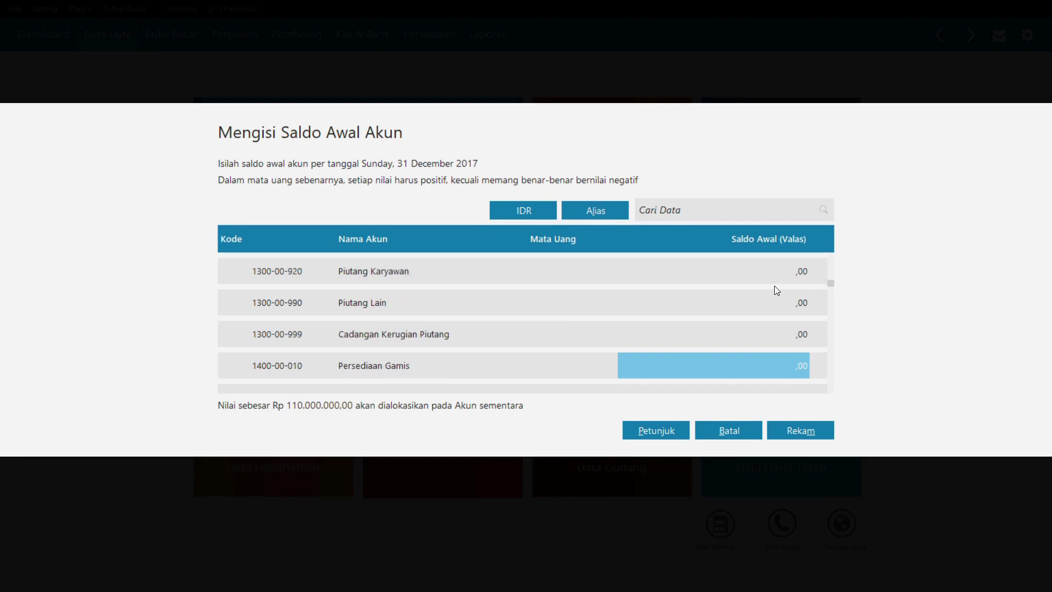
pyautogui.press('Return')
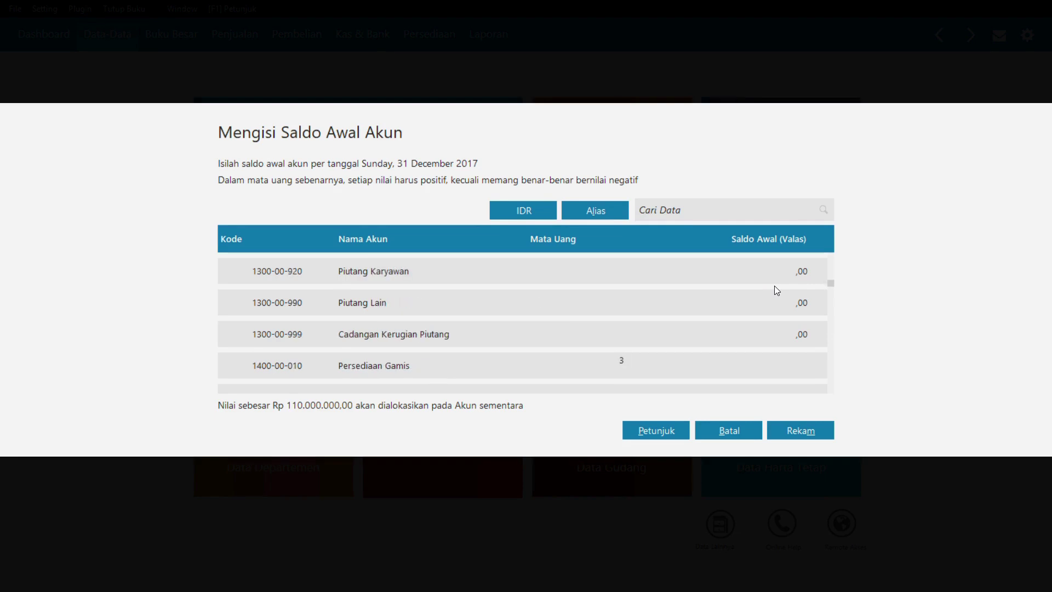
pyautogui.write('3000000')
pyautogui.press('Return')
pyautogui.press('Down')
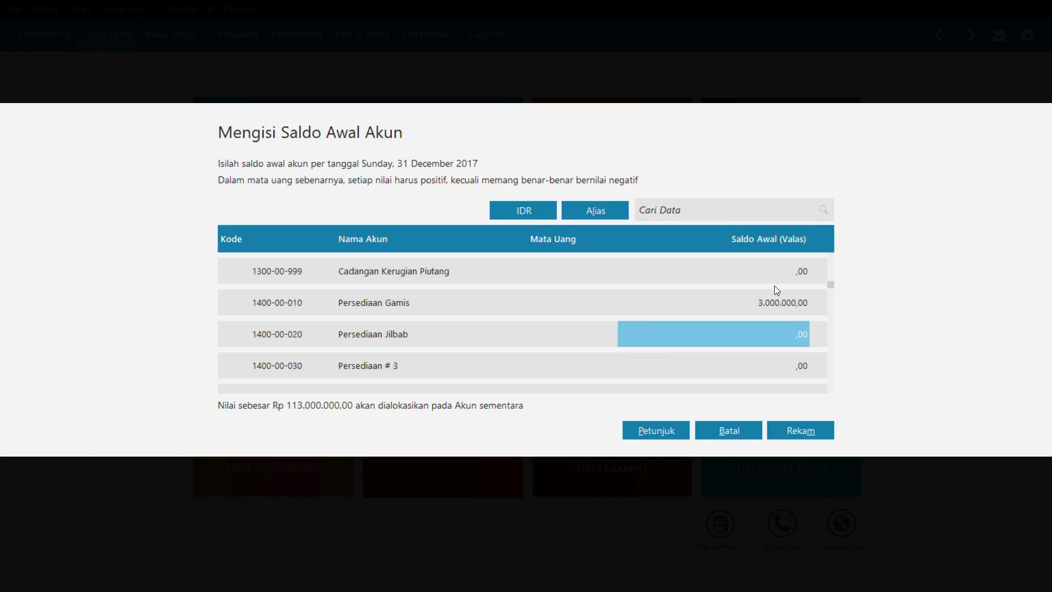
pyautogui.press('Return')
pyautogui.write('200000')
pyautogui.press('Return')
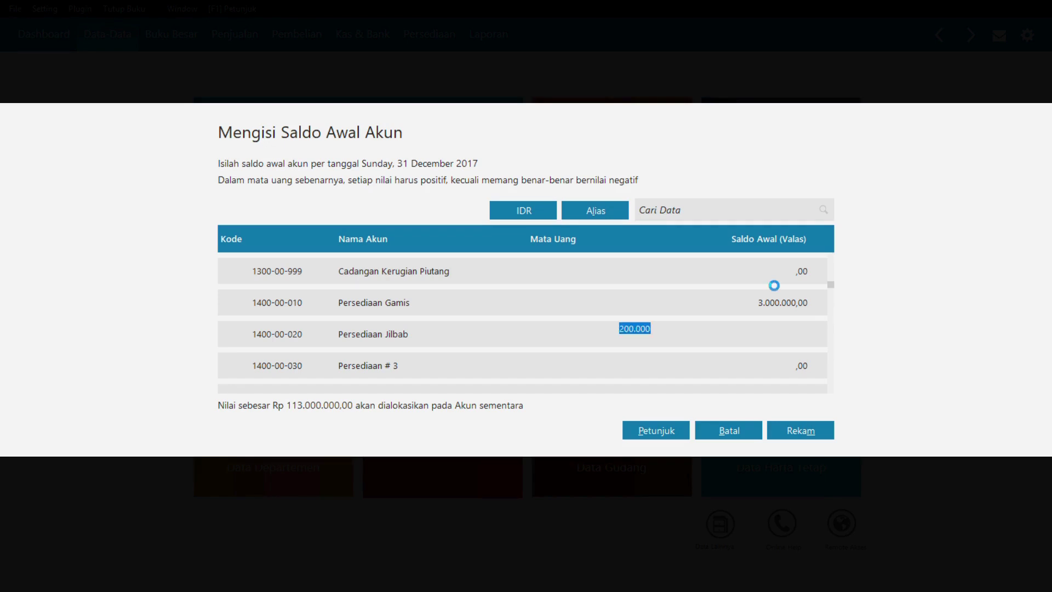
# - Move down to the Kendaraan account and begin editing its balance
pyautogui.press('Down')
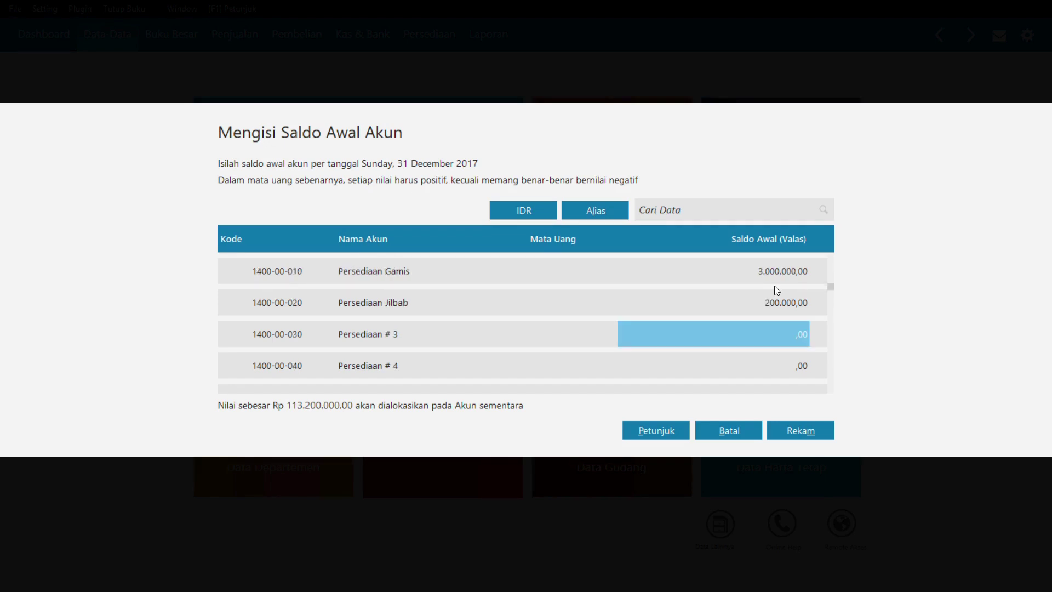
pyautogui.press('Down')
pyautogui.press('Down')
pyautogui.press('Down')
pyautogui.press('Down')
pyautogui.press('Down')
pyautogui.press('Down')
pyautogui.press('Down')
pyautogui.press('Down')
pyautogui.press('Down')
pyautogui.press('Down')
pyautogui.press('Down')
pyautogui.press('Down')
pyautogui.press('Down')
pyautogui.press('Down')
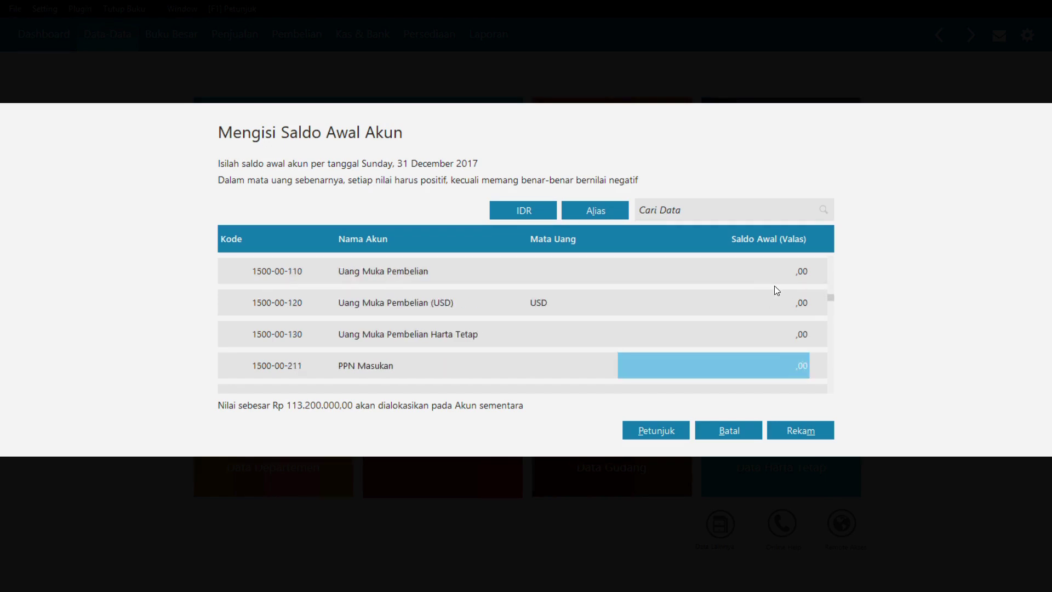
pyautogui.press('Down')
pyautogui.press('Down')
pyautogui.press('Down')
pyautogui.press('Down')
pyautogui.press('Down')
pyautogui.press('Down')
pyautogui.press('Down')
pyautogui.press('Down')
pyautogui.press('Down')
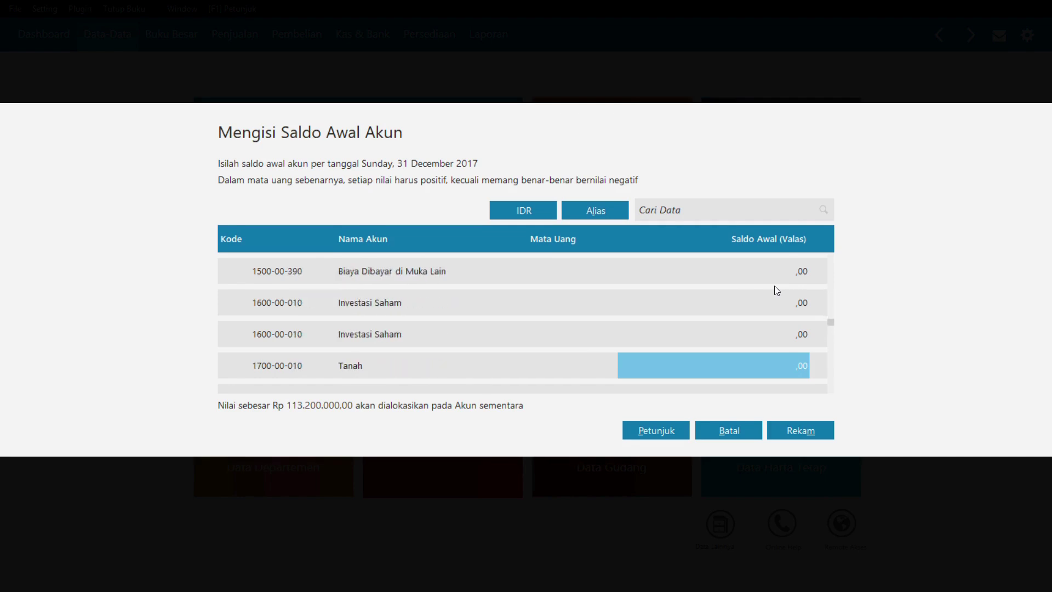
pyautogui.press('F2')
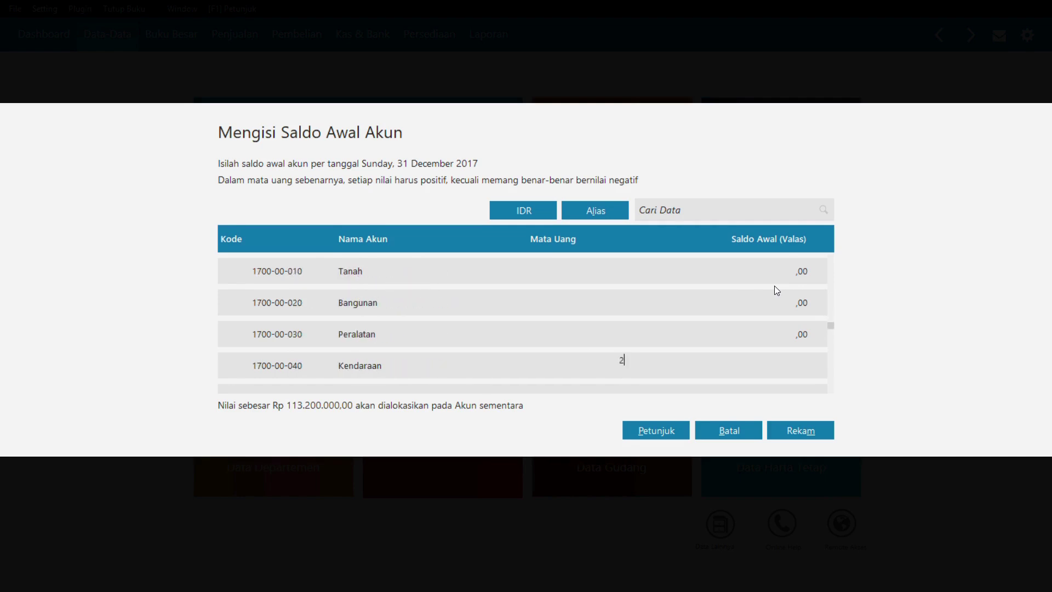
# - Enter Kendaraan 20.000.000 and Akumulasi Penyusutan Kendaraan -416.667
pyautogui.write('20000000')
pyautogui.press('Return')
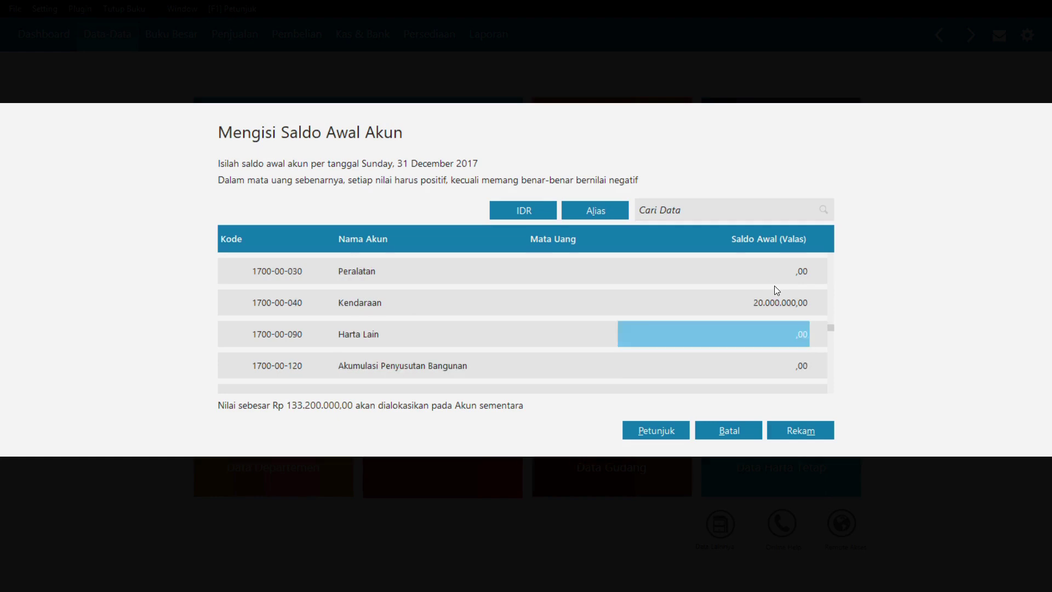
pyautogui.press('Down')
pyautogui.press('Down')
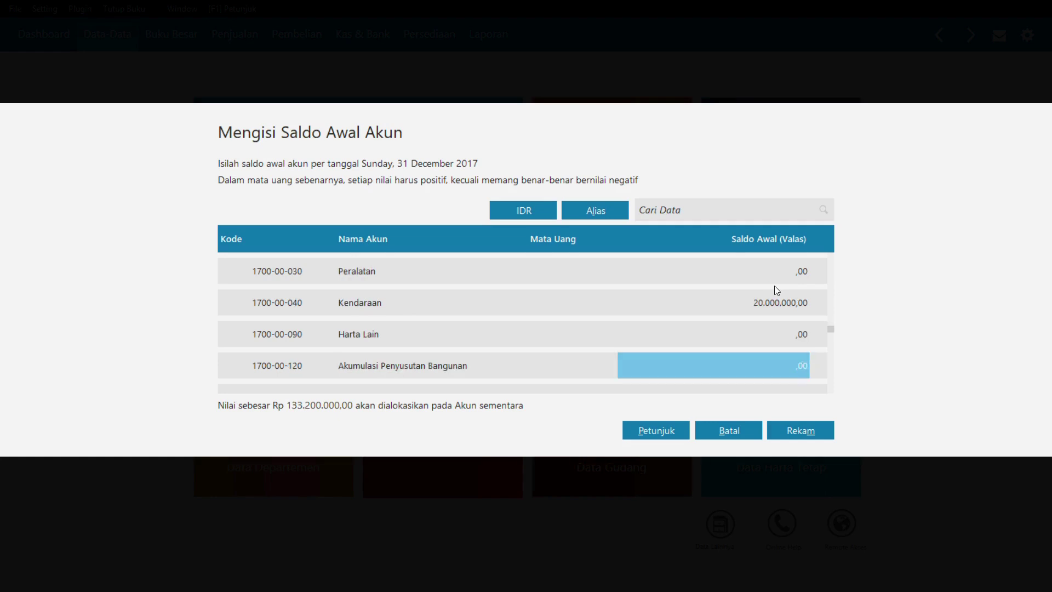
pyautogui.press('Down')
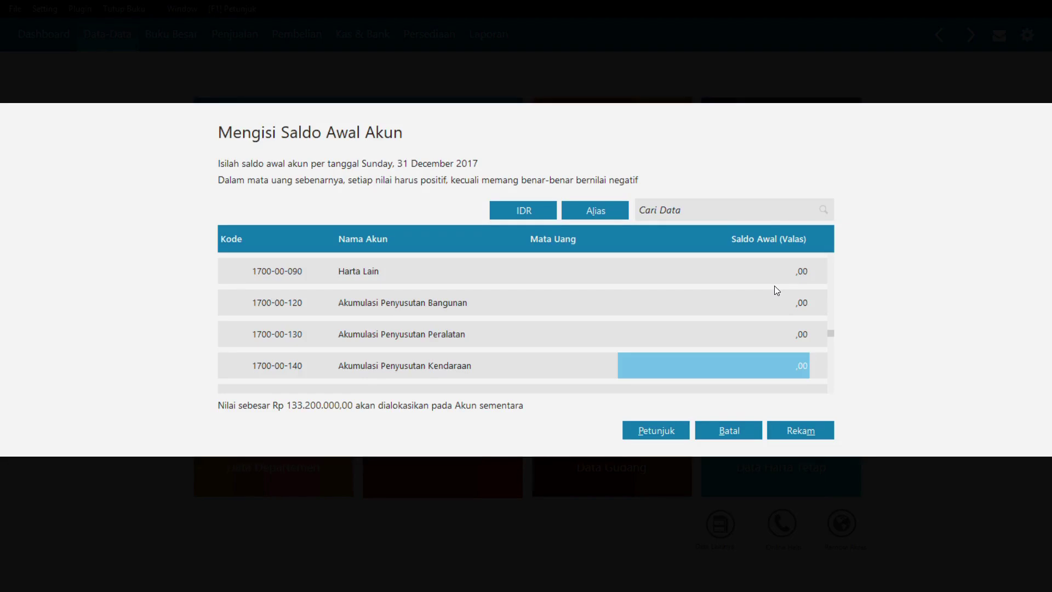
pyautogui.write('-')
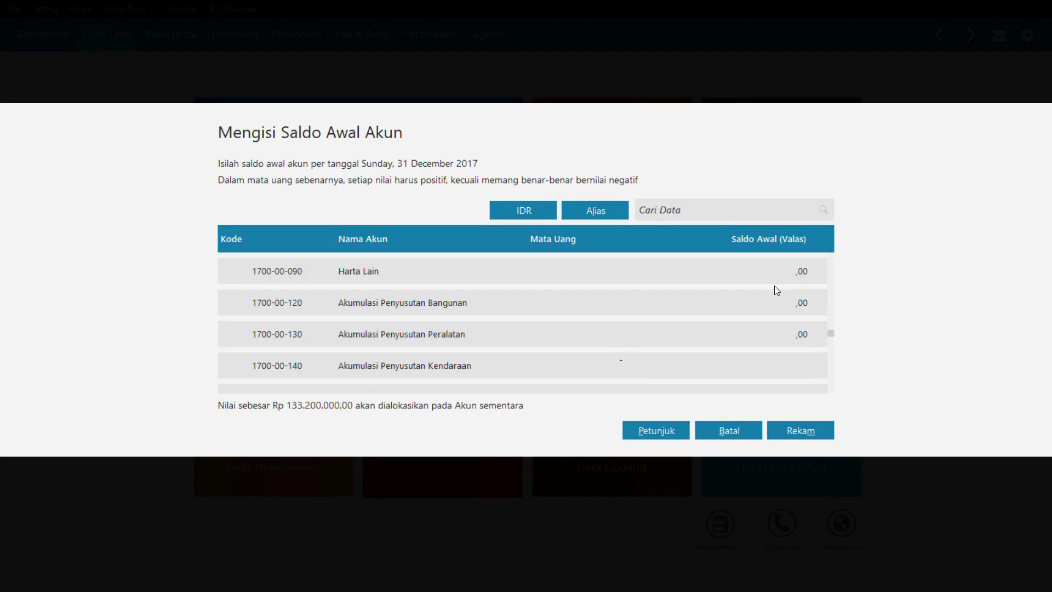
pyautogui.write('416666')
pyautogui.press('BackSpace')
pyautogui.write('7')
pyautogui.press('Return')
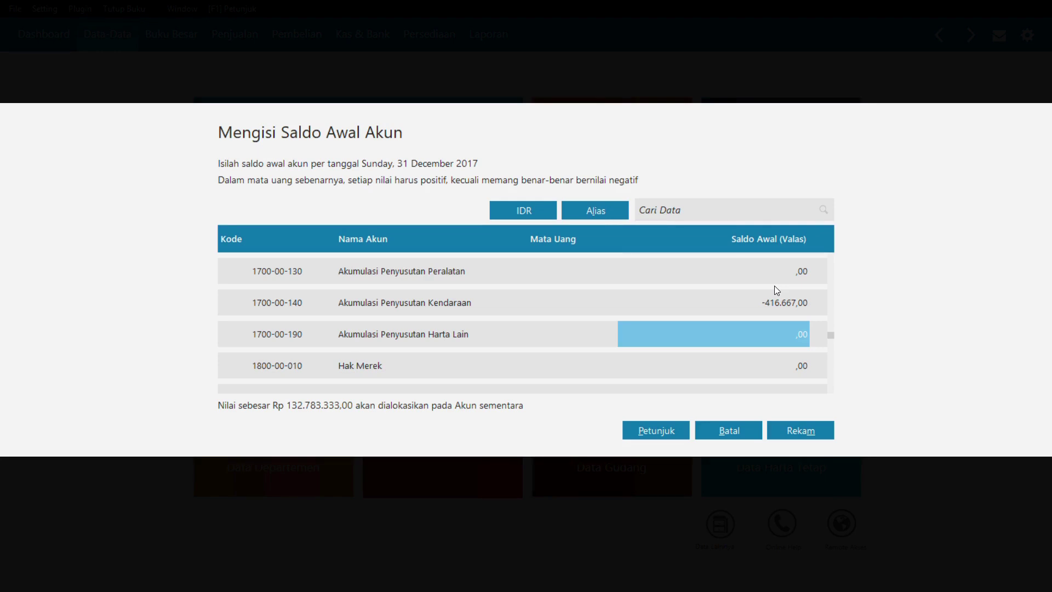
# - Enter the Utang Dagang opening balance of 10.000.000
pyautogui.press('Down')
pyautogui.press('Down')
pyautogui.press('Down')
pyautogui.press('Down')
pyautogui.press('Down')
pyautogui.press('Down')
pyautogui.press('Down')
pyautogui.press('Down')
pyautogui.press('Down')
pyautogui.press('Down')
pyautogui.press('Down')
pyautogui.press('Down')
pyautogui.press('Down')
pyautogui.press('Down')
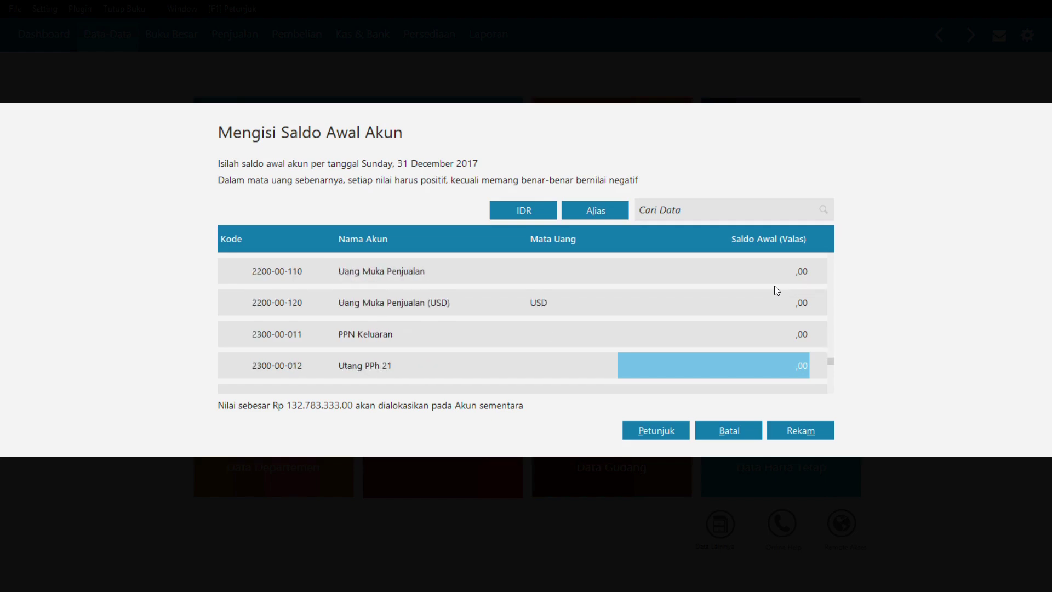
pyautogui.press('Up')
pyautogui.press('Up')
pyautogui.press('Up')
pyautogui.press('Up')
pyautogui.press('Up')
pyautogui.press('Up')
pyautogui.press('Up')
pyautogui.press('Up')
pyautogui.press('Up')
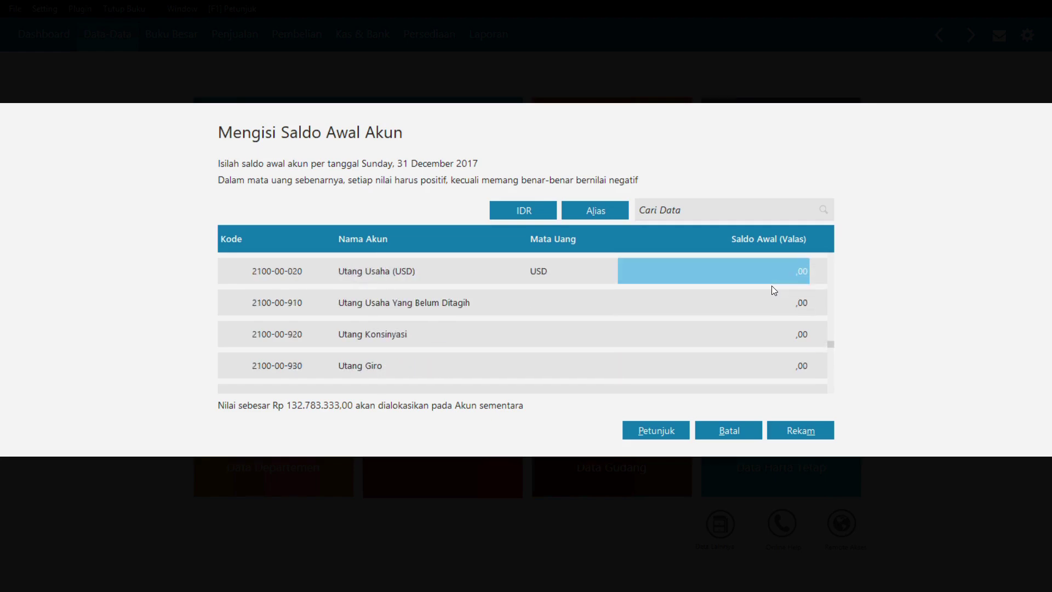
pyautogui.press('Up')
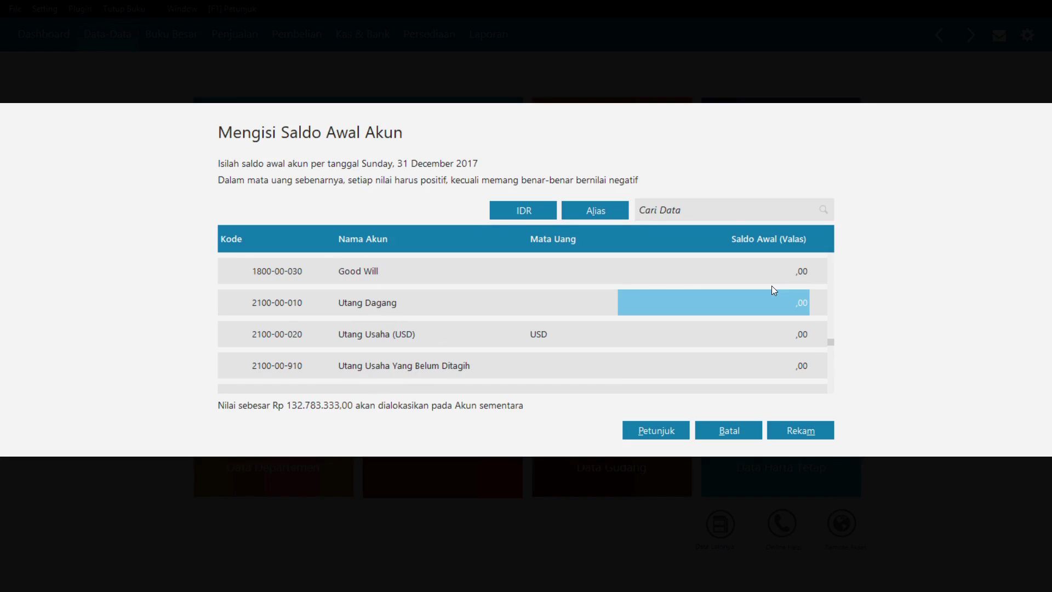
pyautogui.write('10000000')
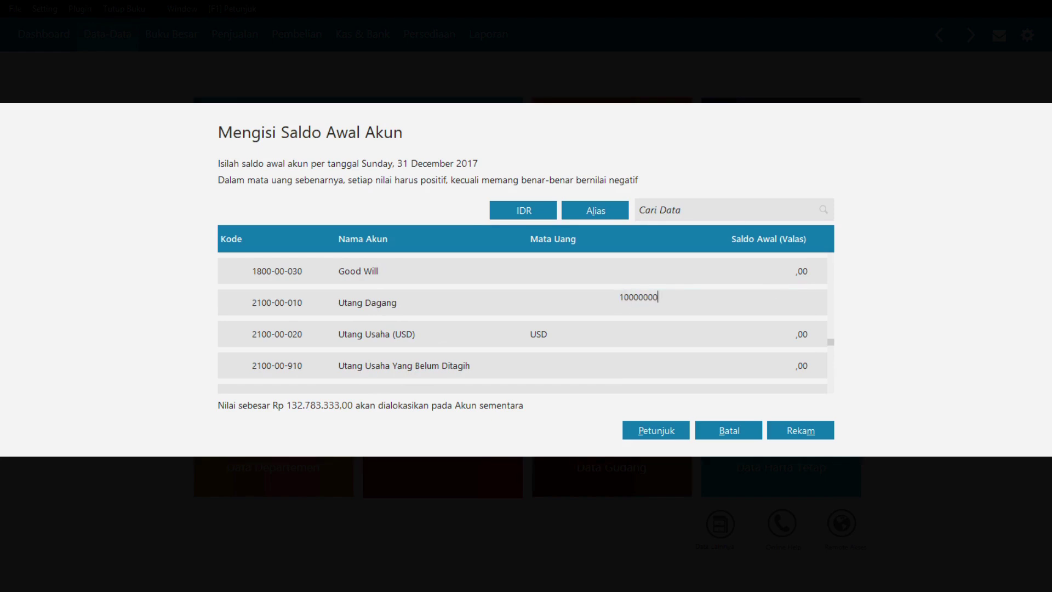
pyautogui.press('Return')
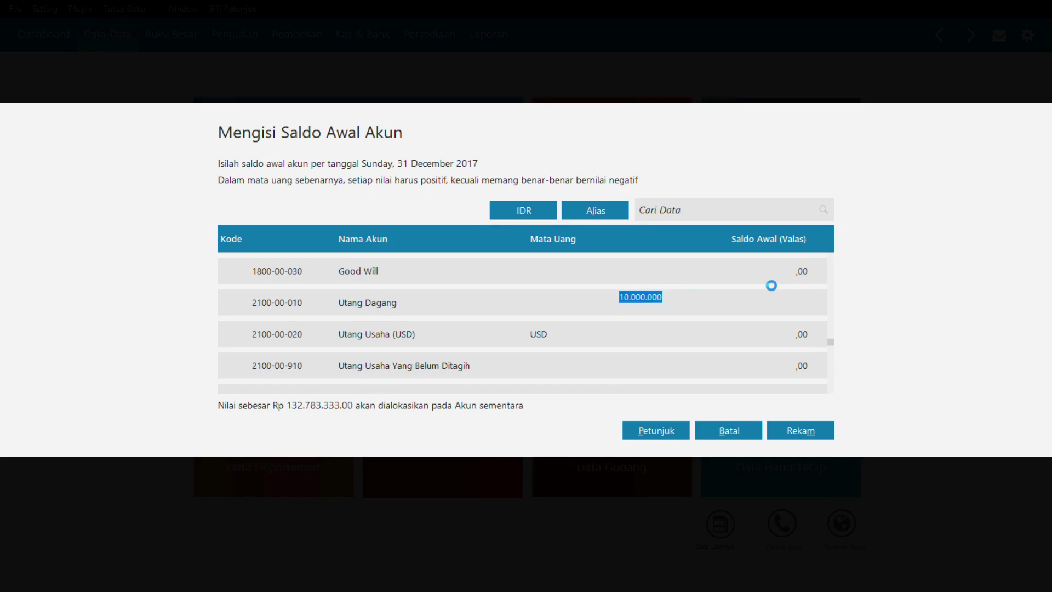
# - Enter Modal Disetor 50.000.000 and Laba ditahan 72.783.333, then save the balances
pyautogui.press('Down')
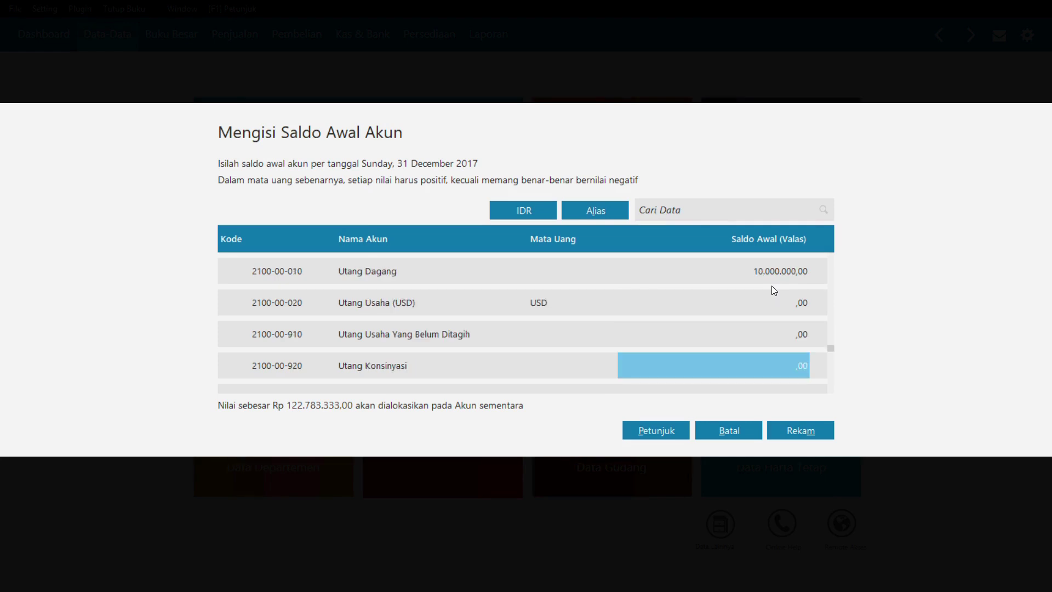
pyautogui.press('Down')
pyautogui.press('Down')
pyautogui.press('Down')
pyautogui.press('Down')
pyautogui.press('Down')
pyautogui.press('Down')
pyautogui.press('Down')
pyautogui.press('Down')
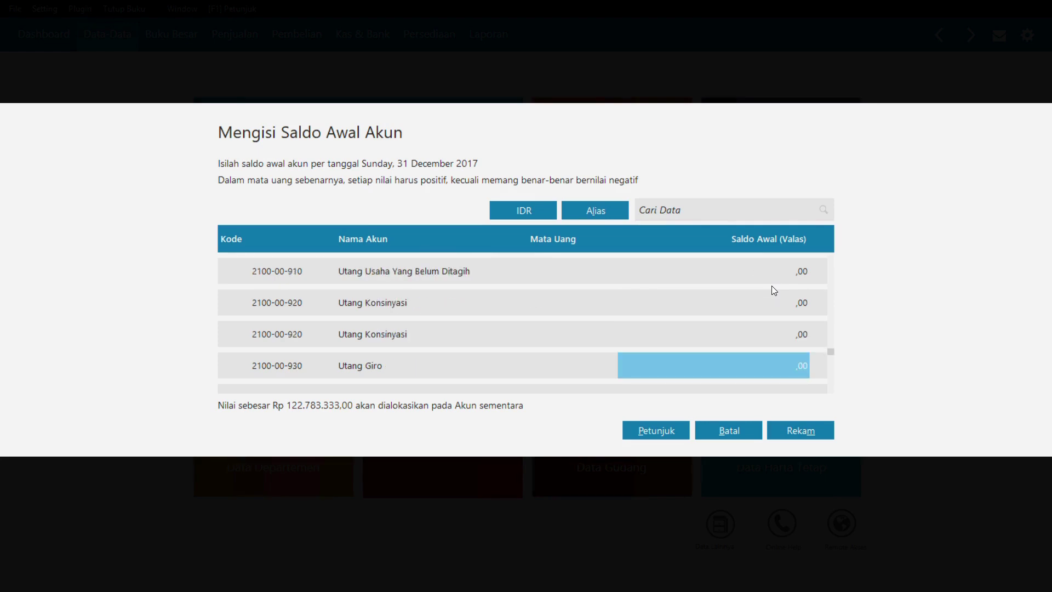
pyautogui.click(768, 290)
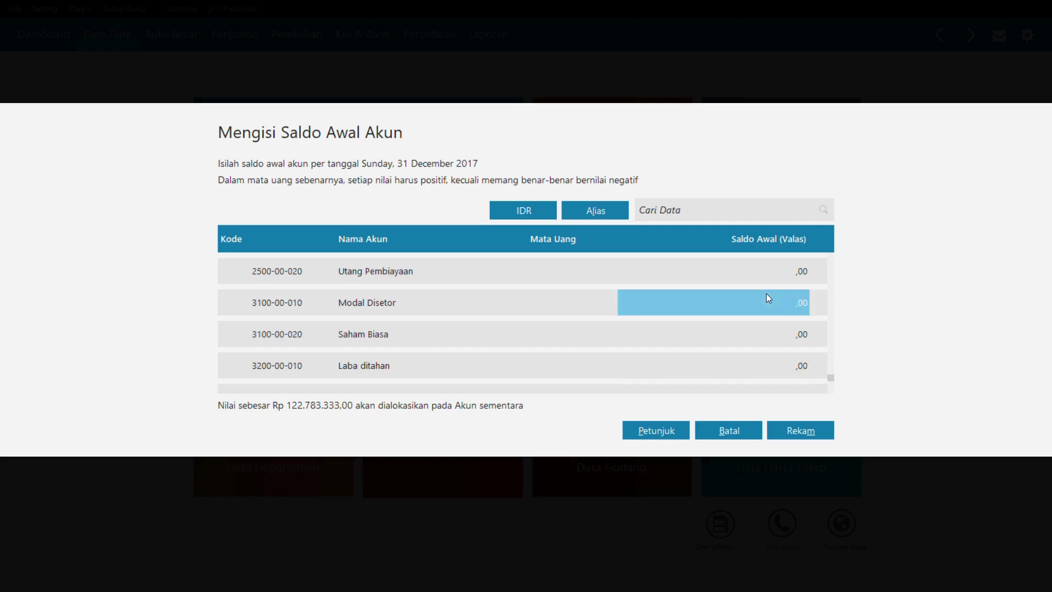
pyautogui.write('5000000.000.000')
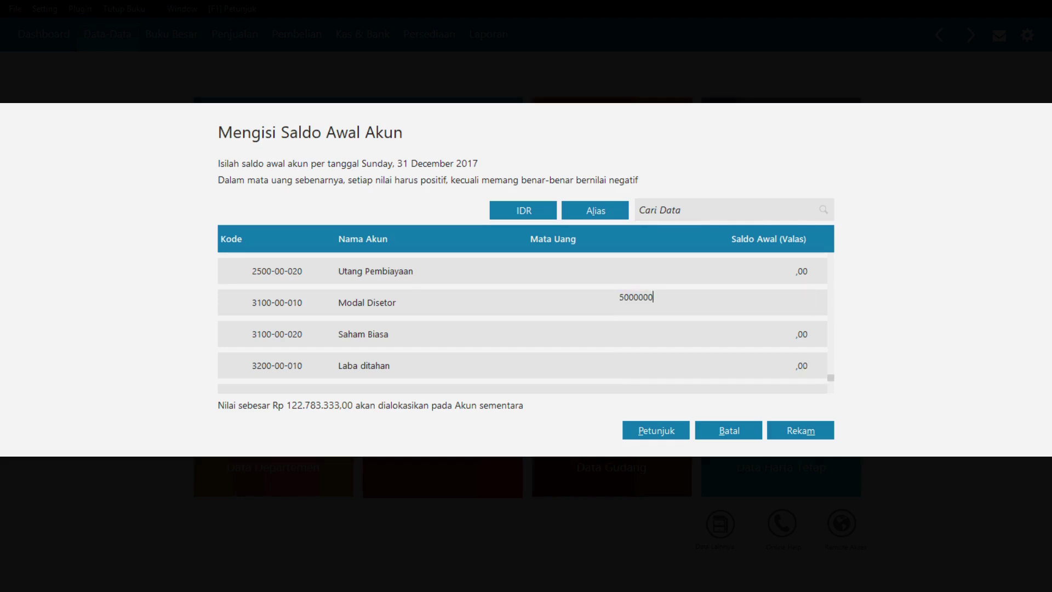
pyautogui.press('Return')
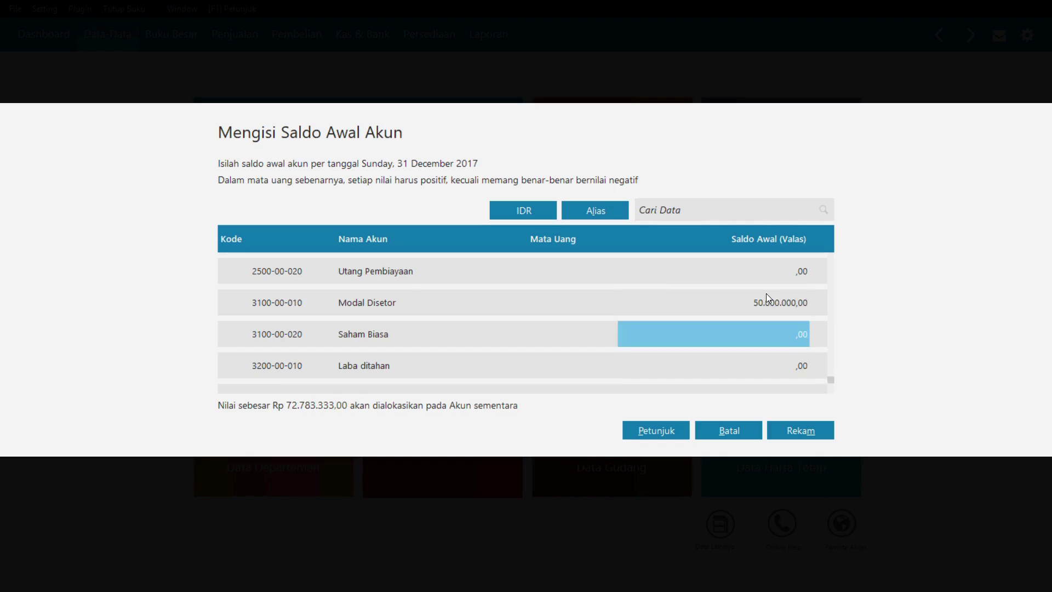
pyautogui.press('Down')
pyautogui.press('Down')
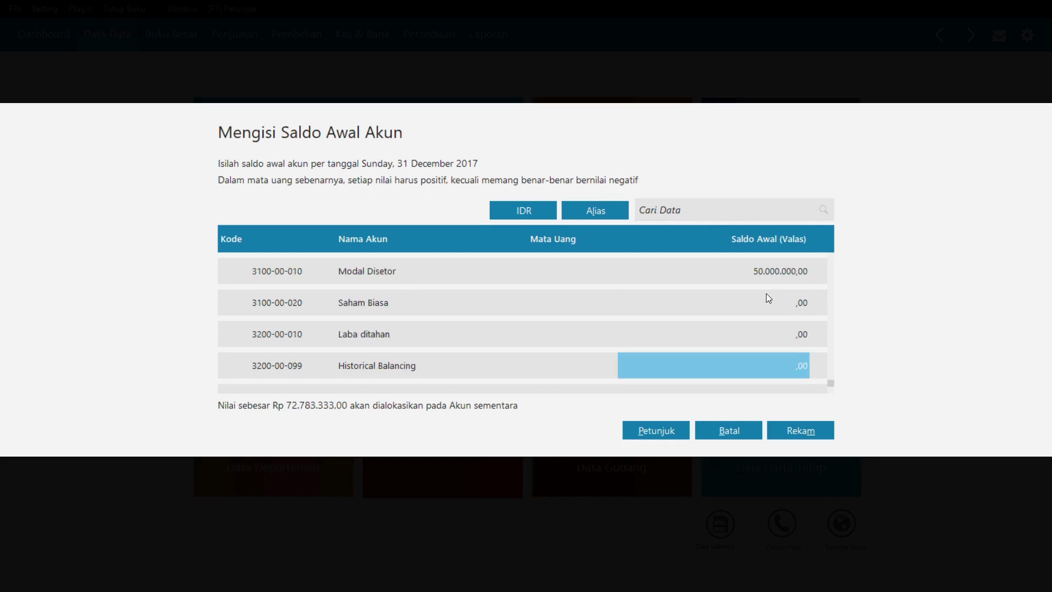
pyautogui.click(779, 340)
pyautogui.write('7')
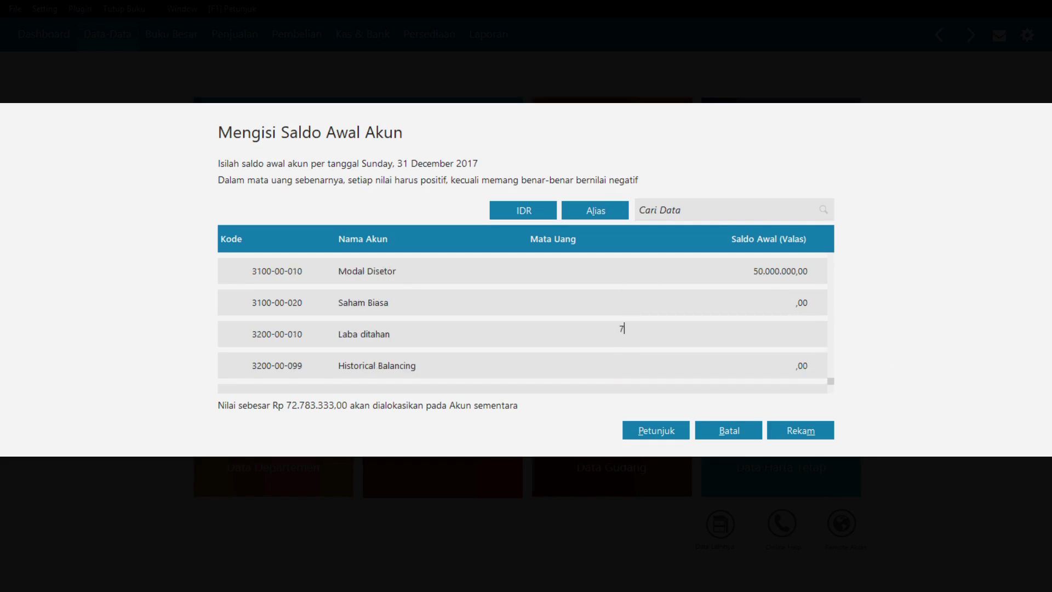
pyautogui.write('2783333')
pyautogui.press('Return')
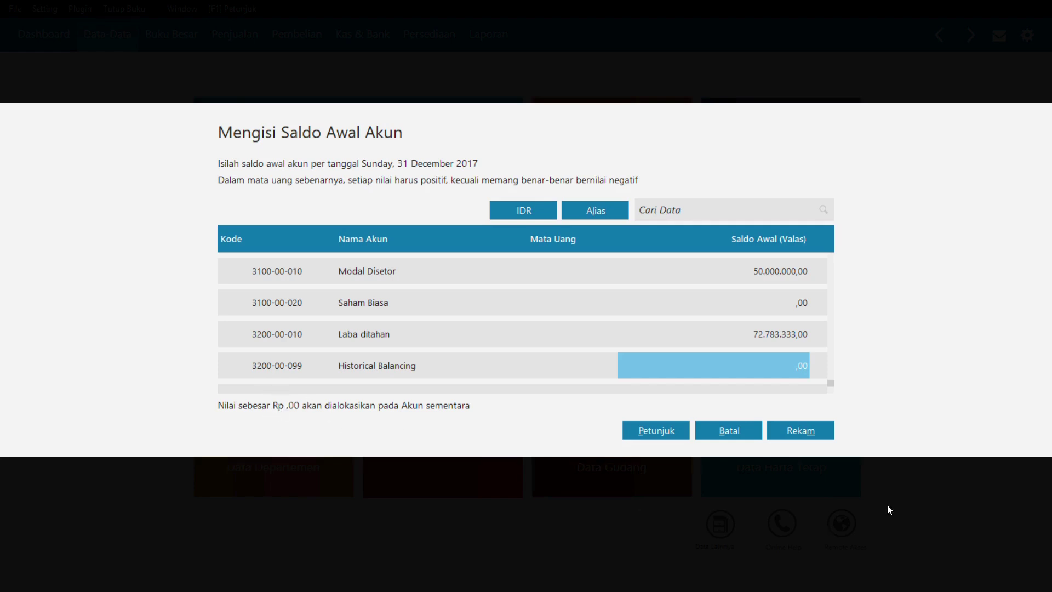
pyautogui.click(813, 431)
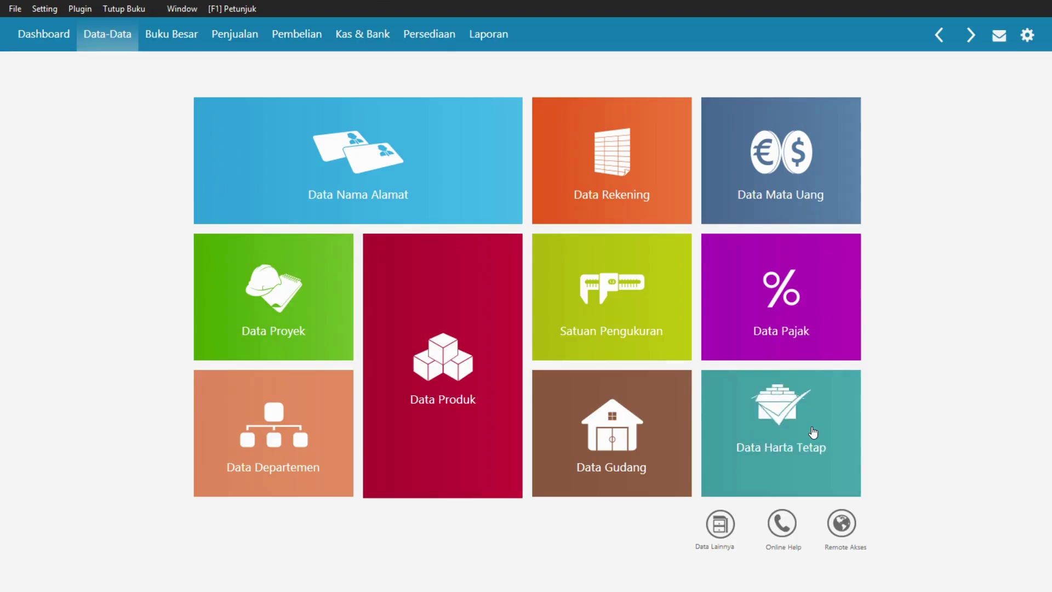
# - After saving, open Setting > Saldo Awal > Saldo Awal Piutang Usaha and switch to the PDF
pyautogui.moveTo(813, 432)
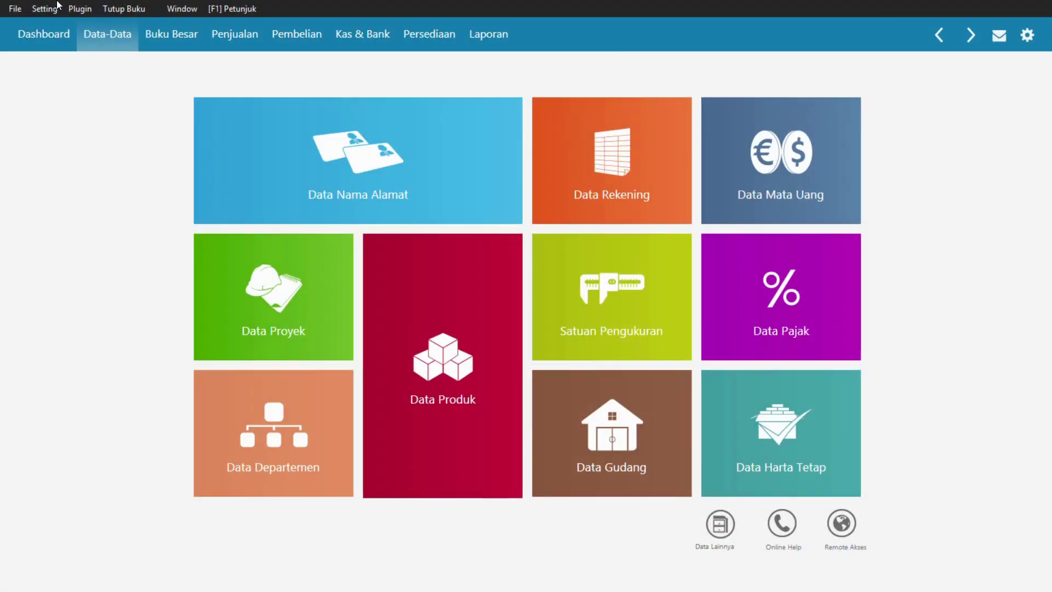
pyautogui.click(47, 9)
pyautogui.moveTo(75, 60)
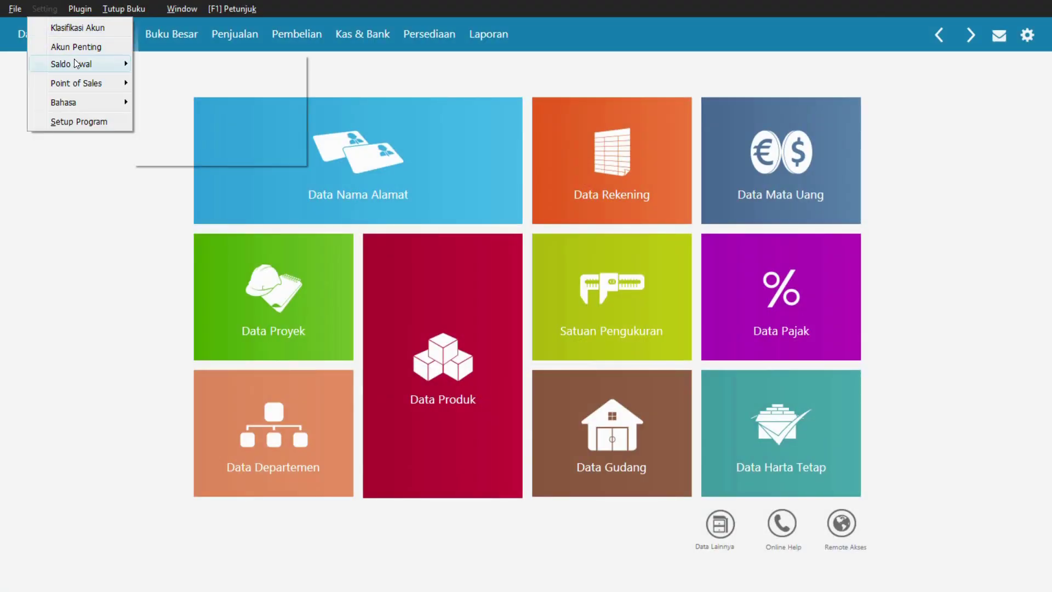
pyautogui.click(192, 78)
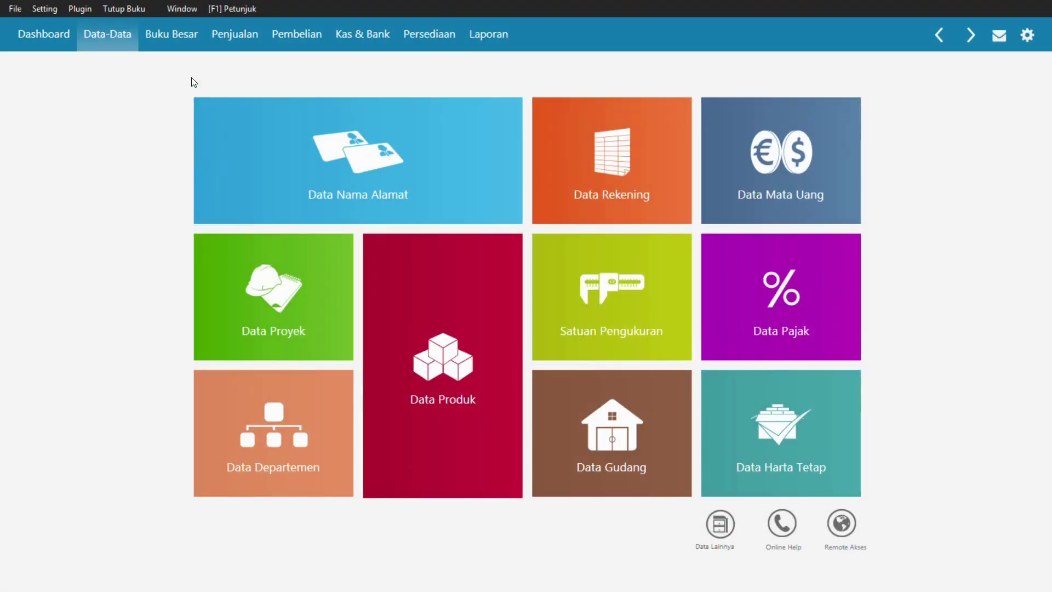
pyautogui.hotkey('alt', 'Tab')
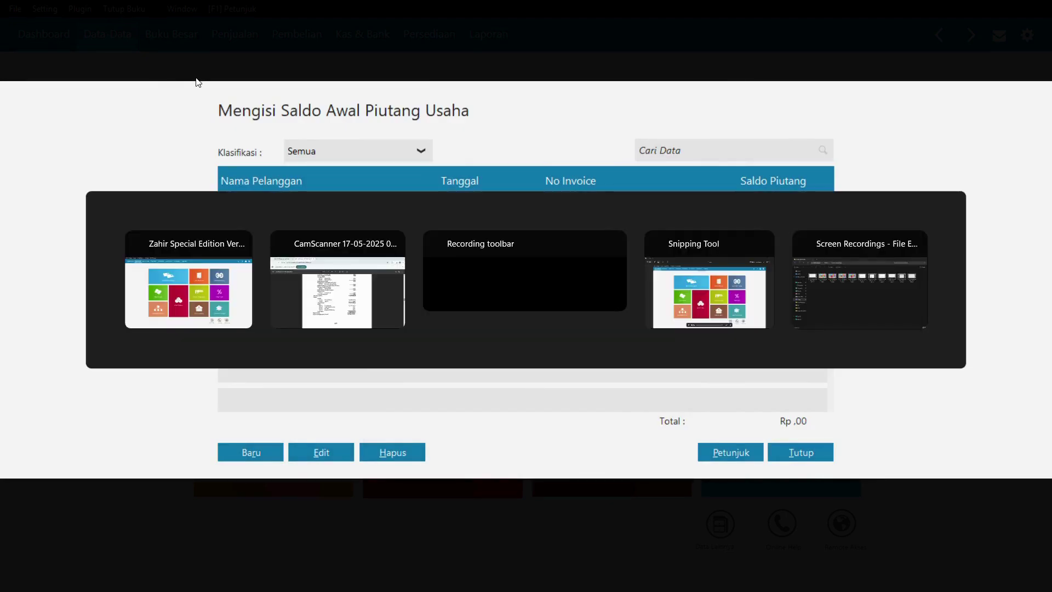
# - Check the PDF's receivables table, then start a new receivable and browse the customer list
pyautogui.scroll(1, 474, 234)
pyautogui.scroll(-9, 474, 234)
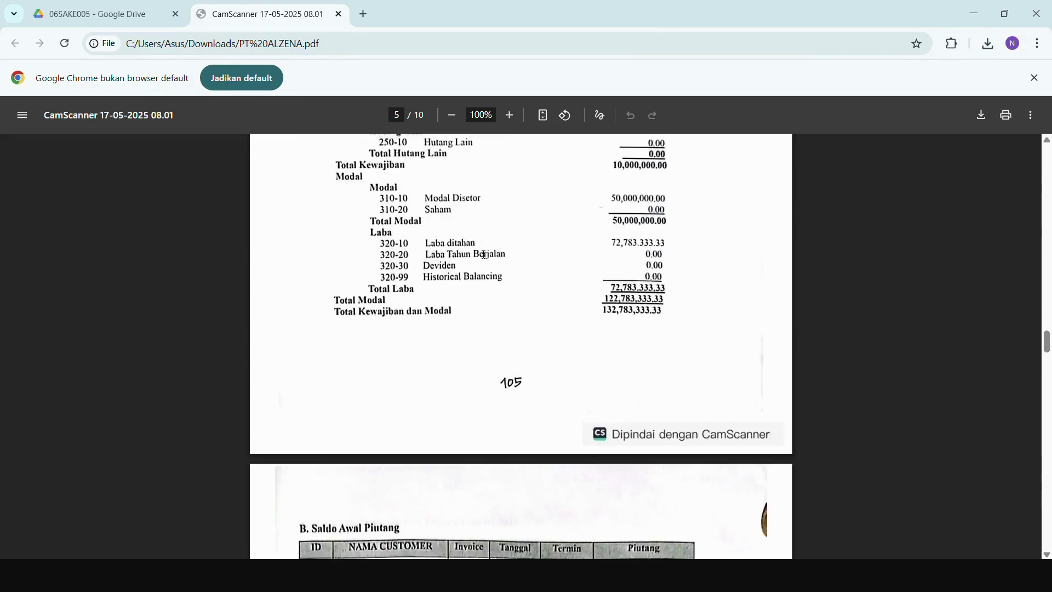
pyautogui.scroll(1, 490, 252)
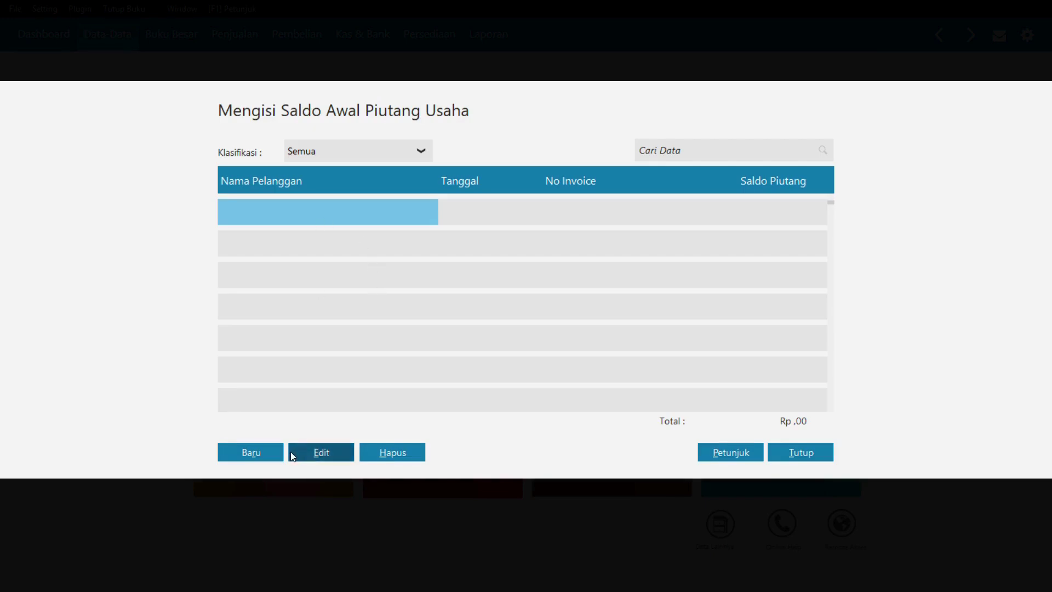
pyautogui.click(255, 451)
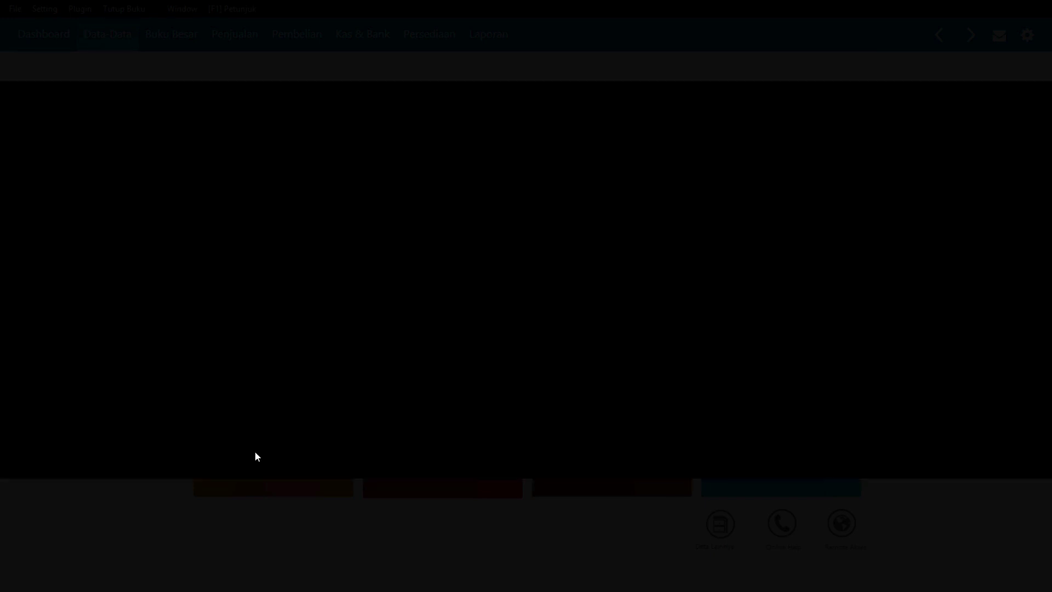
pyautogui.click(535, 198)
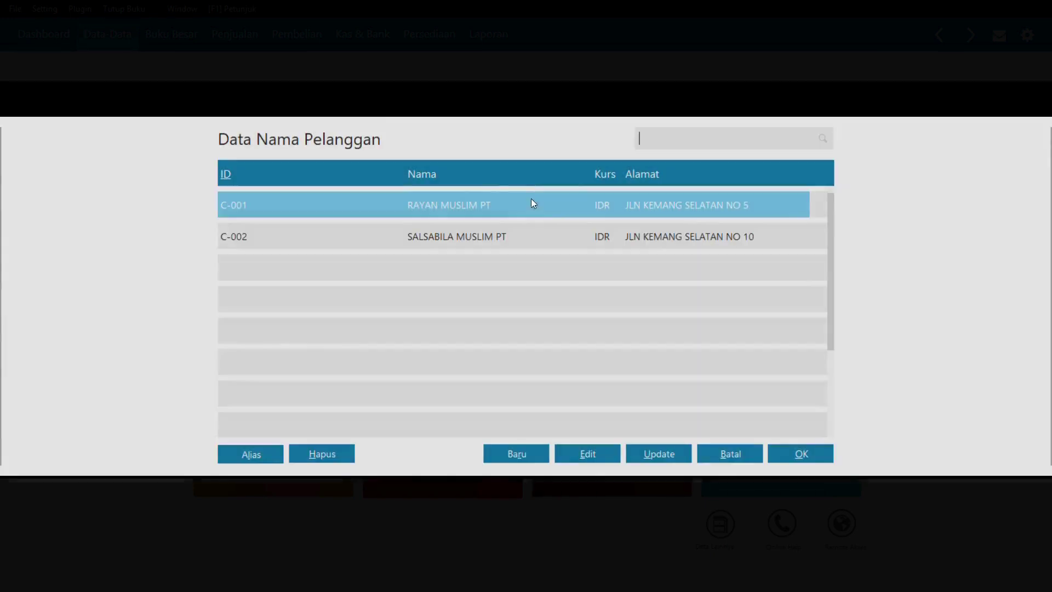
# - Fill in customer C-001, date 30/12/2017, invoice INV-01 and amount 1.000.000
pyautogui.doubleClick(425, 210)
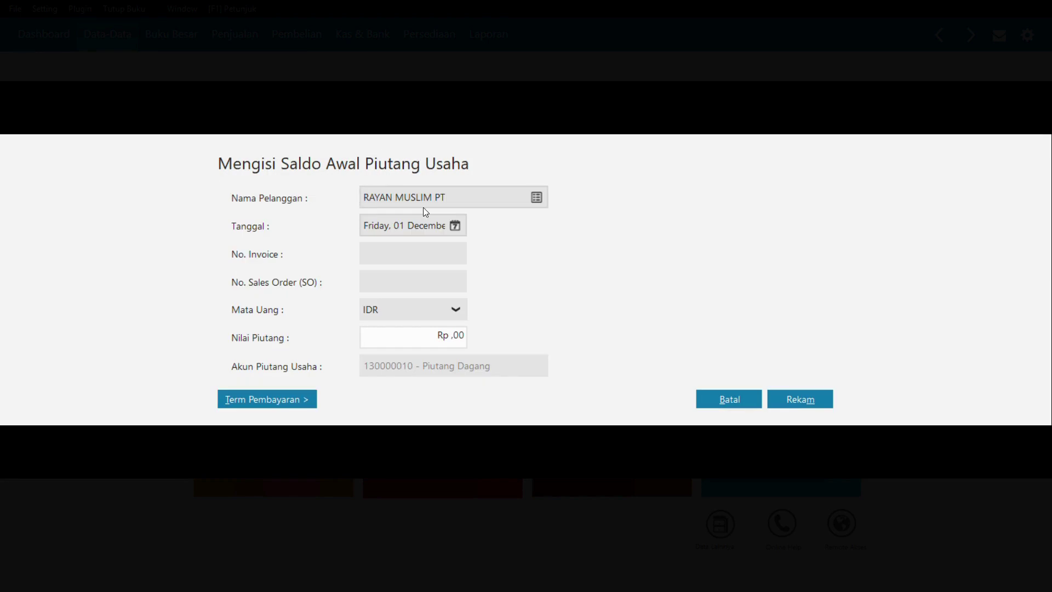
pyautogui.click(404, 224)
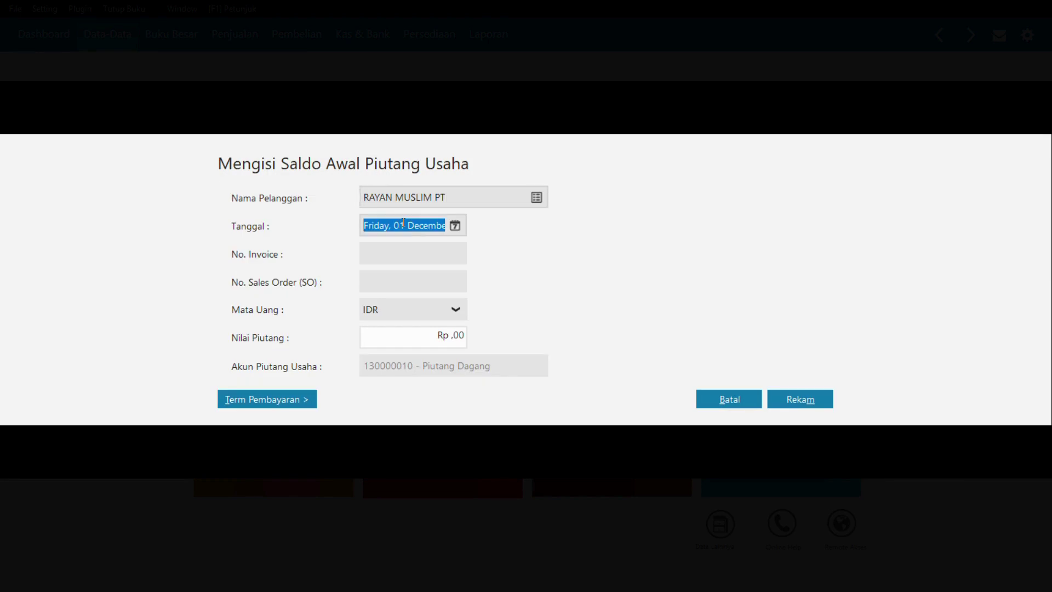
pyautogui.click(455, 226)
pyautogui.click(632, 355)
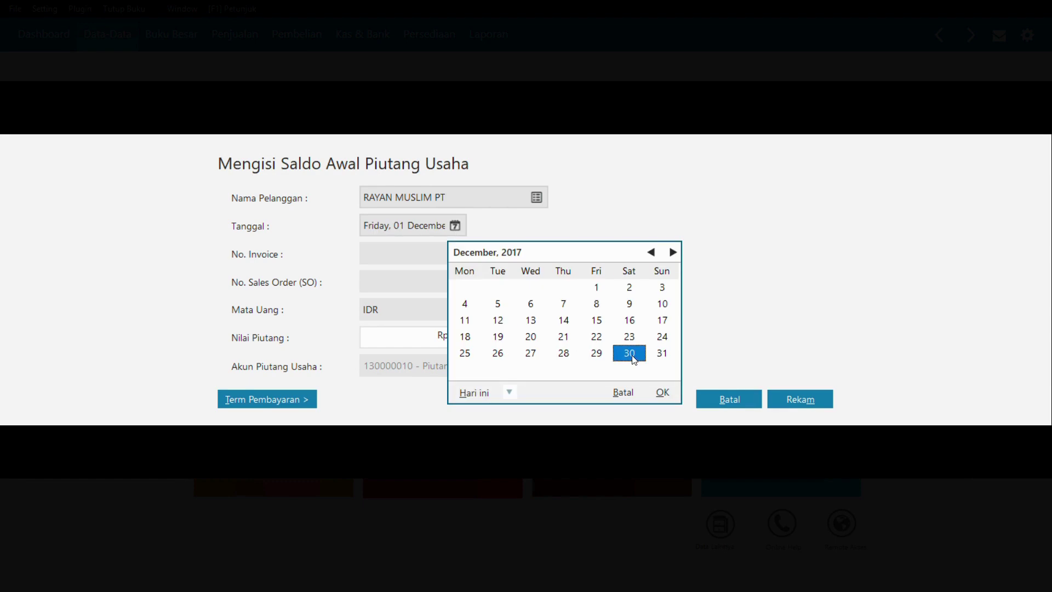
pyautogui.click(662, 392)
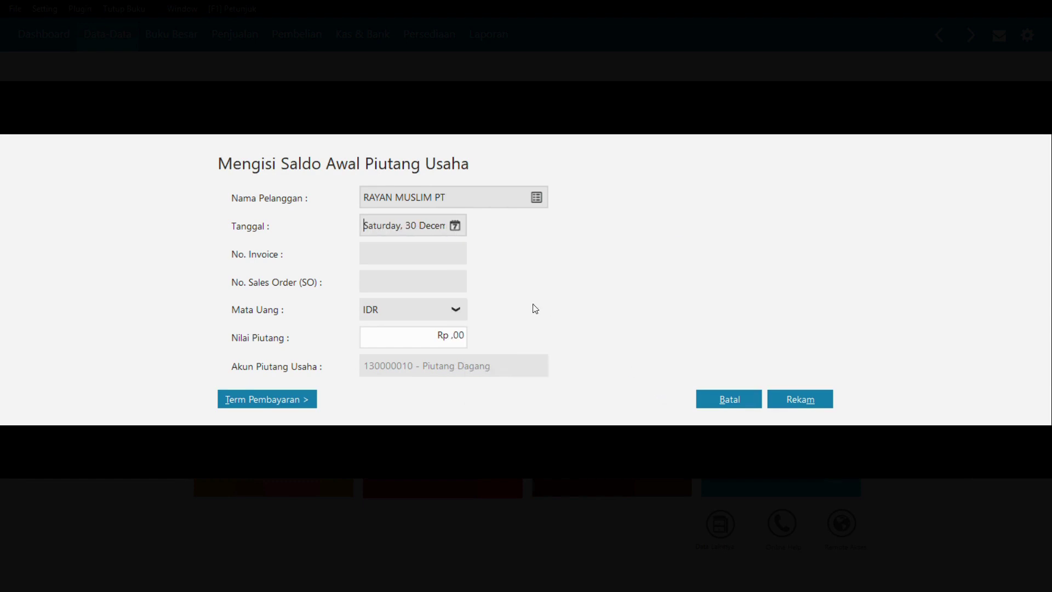
pyautogui.click(427, 257)
pyautogui.write('INV-01')
pyautogui.click(426, 338)
pyautogui.write('1.000.')
pyautogui.write('000000')
pyautogui.press('Tab')
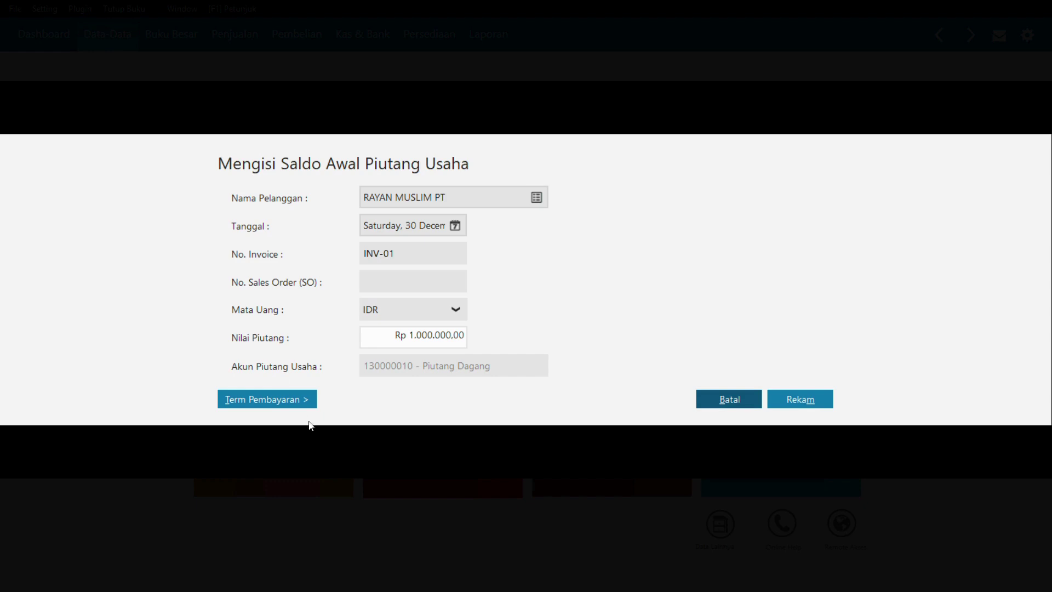
# - Set payment terms 10 days, 30 days due, 2% discount, save, and start a new entry
pyautogui.click(305, 407)
pyautogui.write('1')
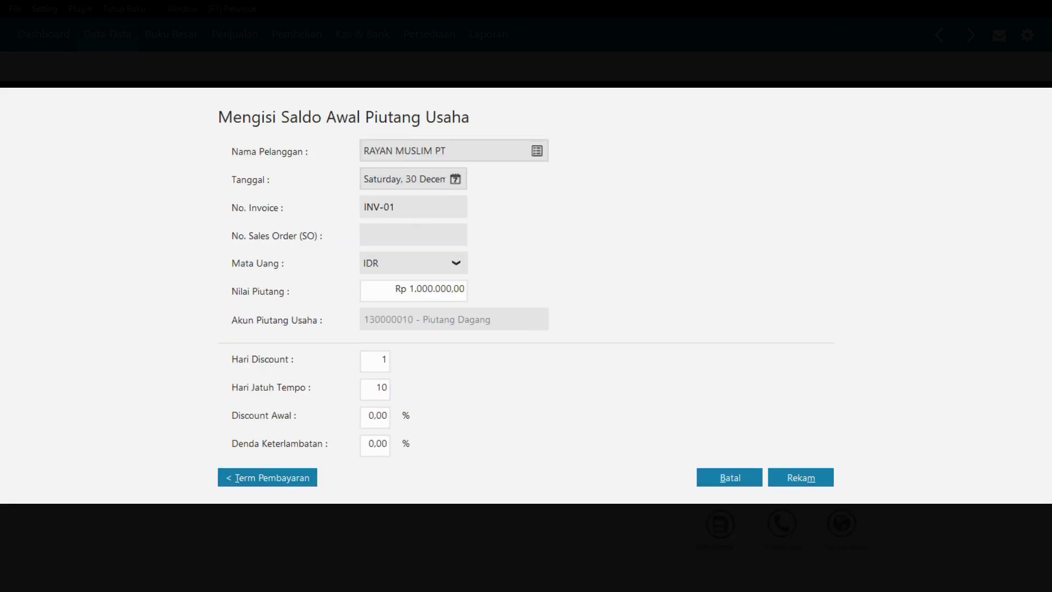
pyautogui.write('0')
pyautogui.press('Tab')
pyautogui.write('30')
pyautogui.press('Tab')
pyautogui.press('BackSpace')
pyautogui.write('2')
pyautogui.click(798, 478)
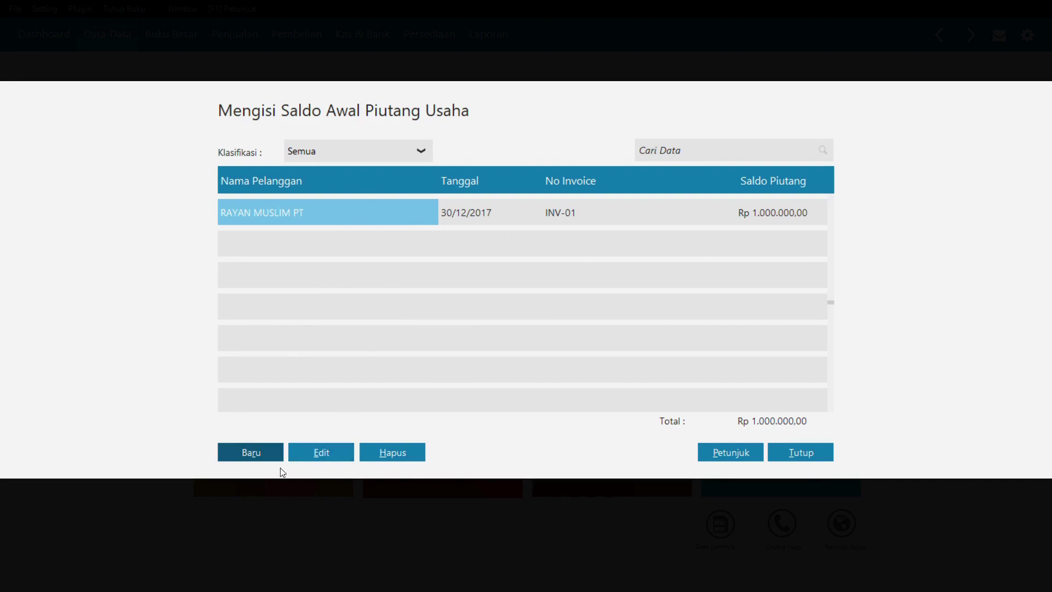
pyautogui.click(259, 454)
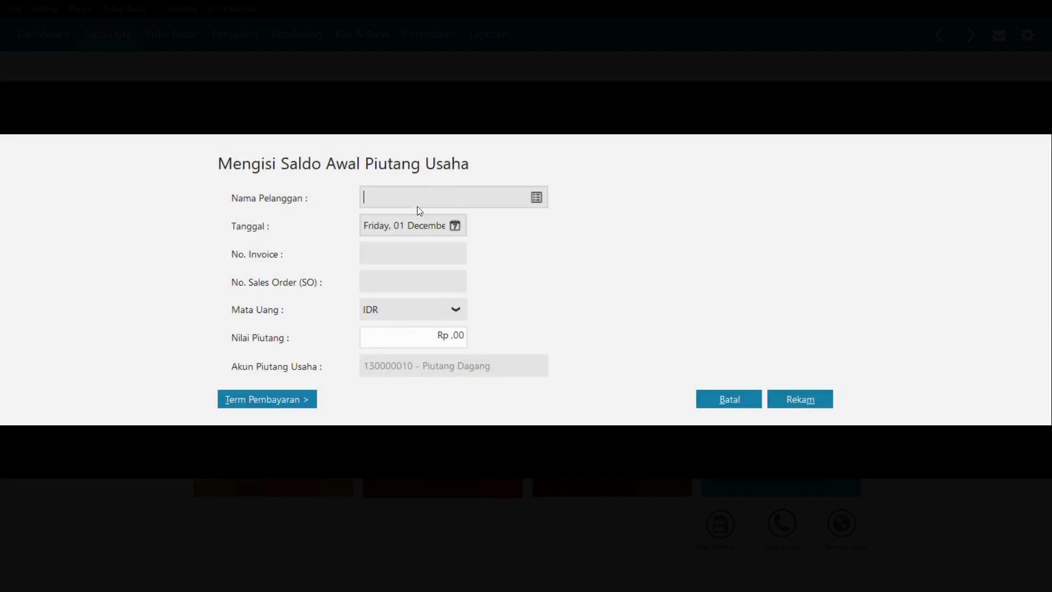
# - Enter RAYAN MUSLIM PT's receivable INV-02, dated 31/12/2017, for Rp 2.000.000
pyautogui.click(537, 198)
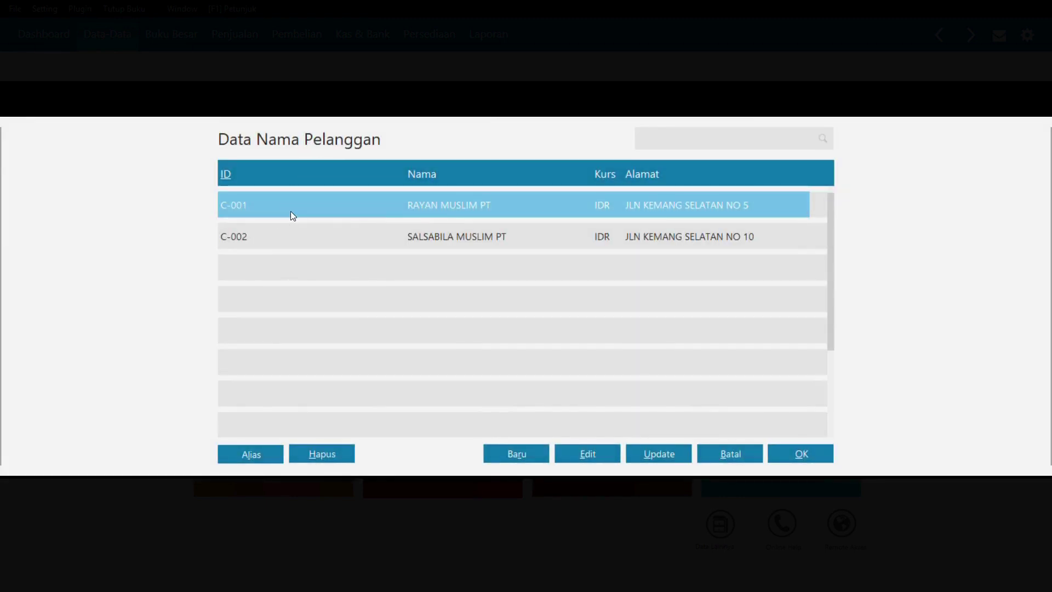
pyautogui.doubleClick(290, 212)
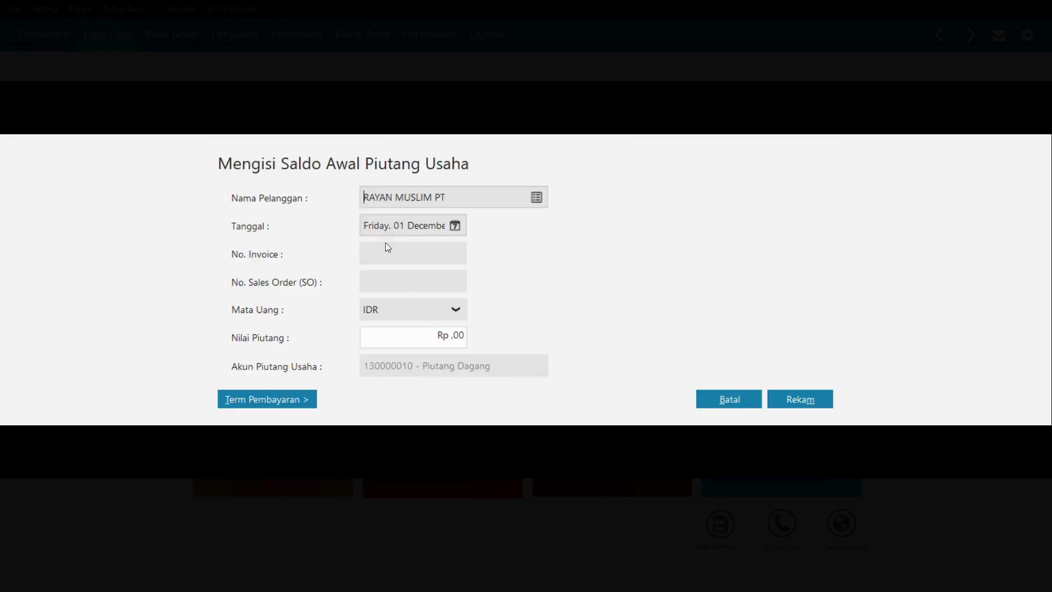
pyautogui.click(452, 225)
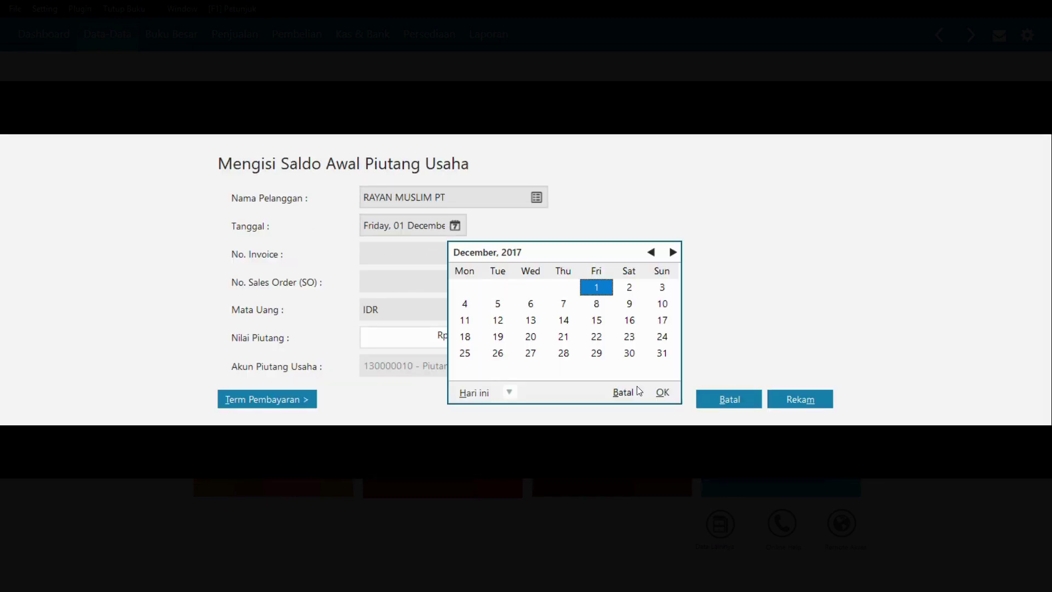
pyautogui.click(662, 353)
pyautogui.click(661, 391)
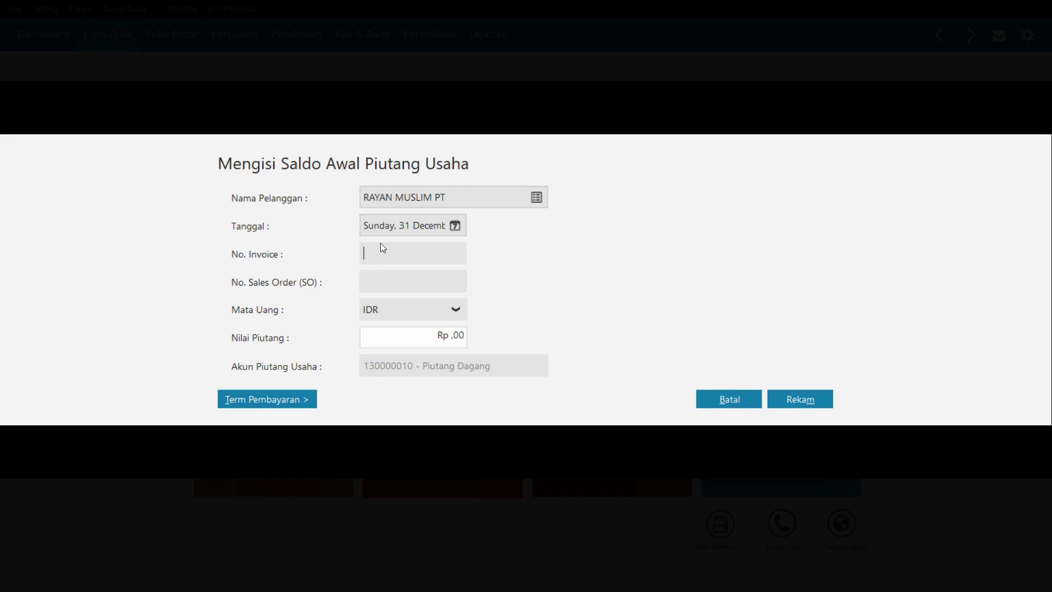
pyautogui.write('INV-')
pyautogui.press('BackSpace')
pyautogui.write('-02')
pyautogui.click(417, 337)
pyautogui.write('2000000')
pyautogui.press('Tab')
# - Give INV-02 terms of 10/30 with a 2% discount and save it
pyautogui.hotkey('alt', 't')
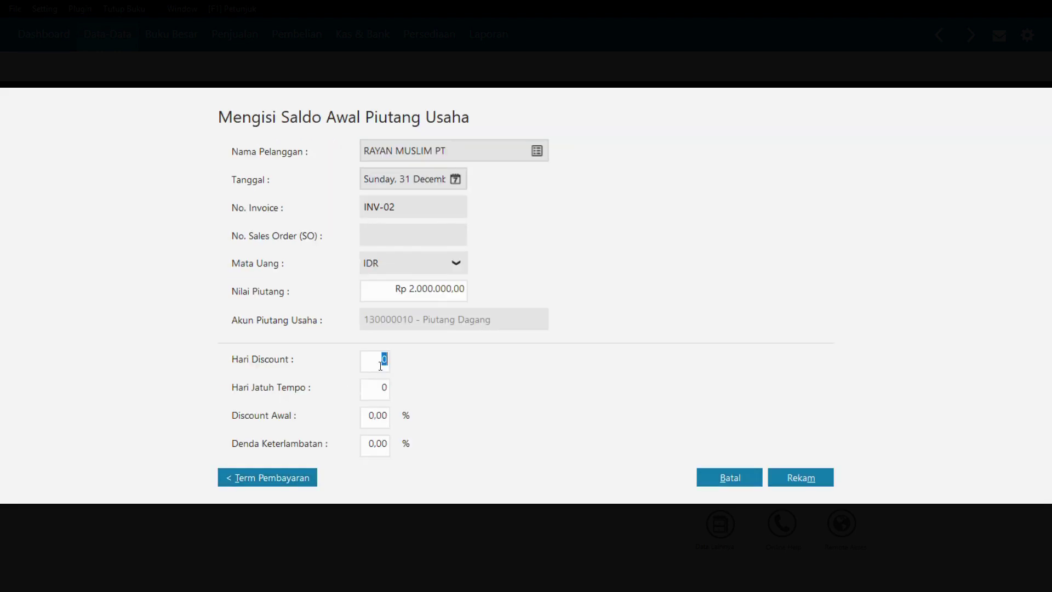
pyautogui.write('10')
pyautogui.press('Tab')
pyautogui.write('30')
pyautogui.press('Tab')
pyautogui.write('2')
pyautogui.press('Tab')
pyautogui.click(806, 476)
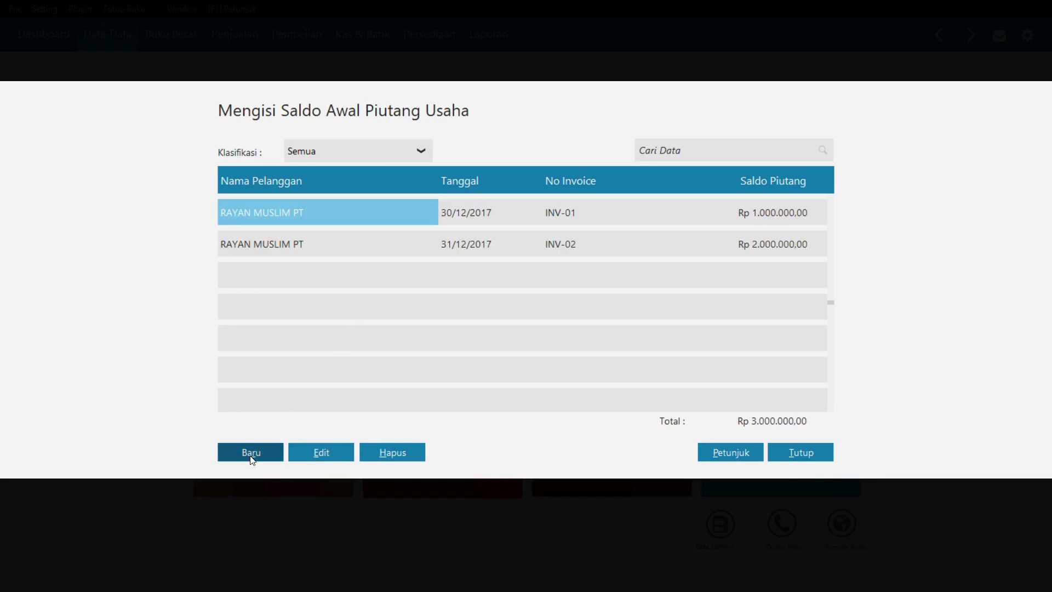
# - Add a new receivable INV-03 for SALSABILA MUSLIM PT, dated 31/12/2017, Rp 2.000.000
pyautogui.click(252, 453)
pyautogui.click(536, 197)
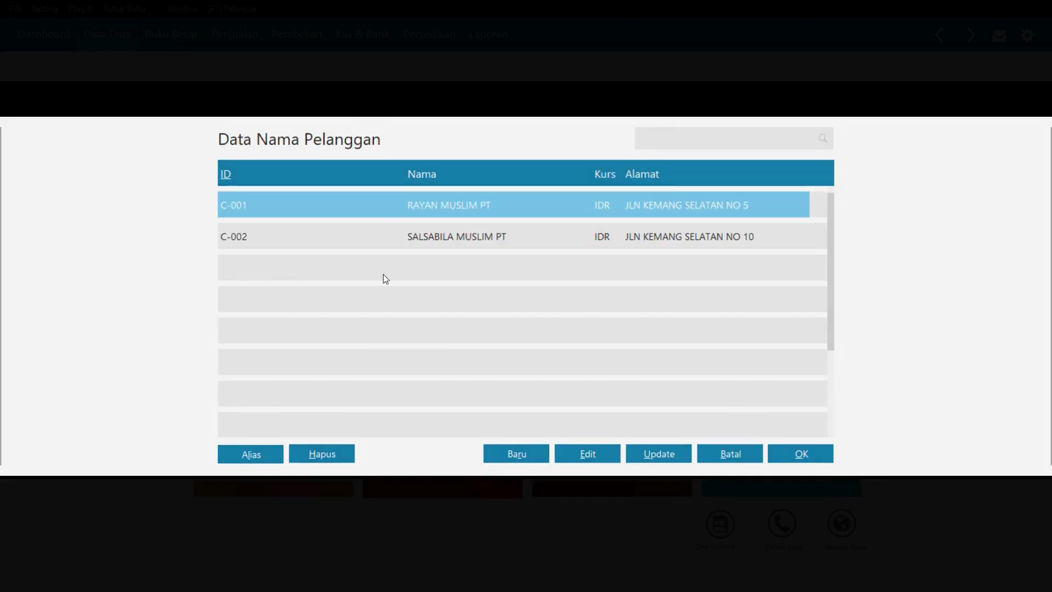
pyautogui.doubleClick(407, 237)
pyautogui.click(456, 226)
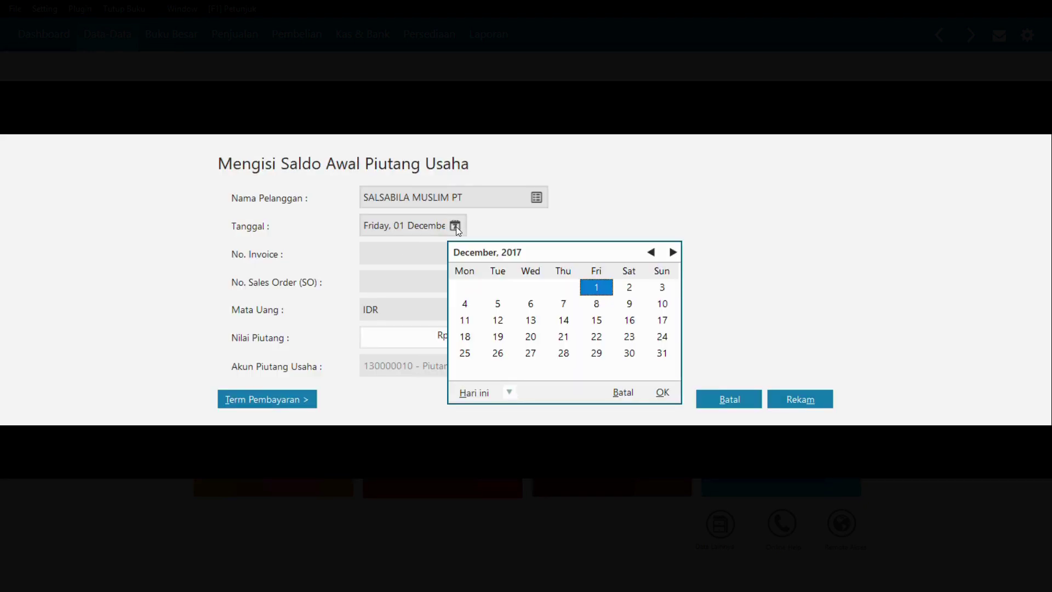
pyautogui.doubleClick(669, 357)
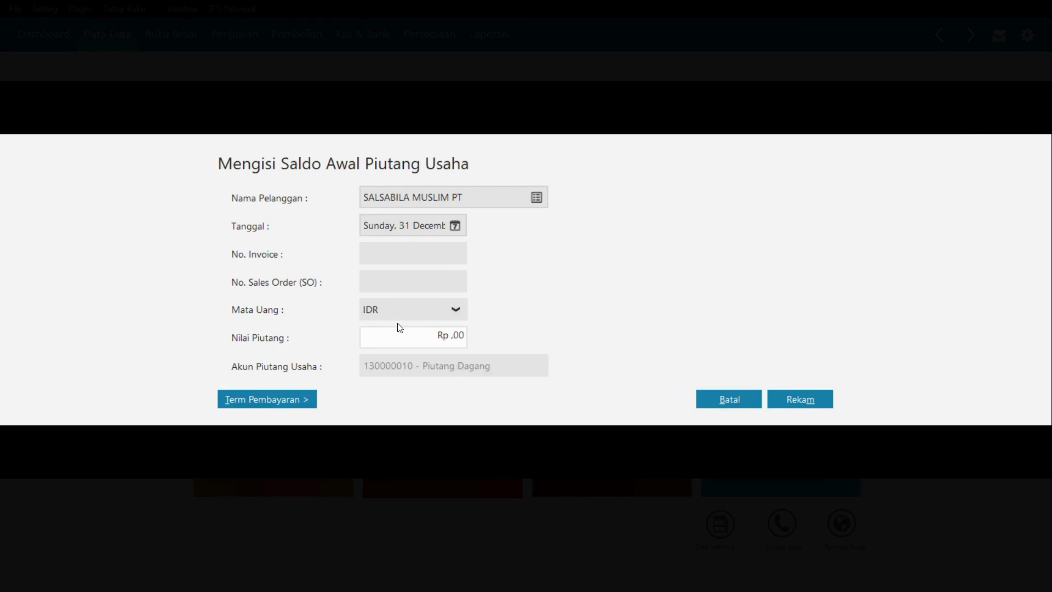
pyautogui.click(392, 252)
pyautogui.write('INV-01')
pyautogui.press('BackSpace')
pyautogui.write('3')
pyautogui.click(403, 336)
pyautogui.write('2000000')
pyautogui.press('Tab')
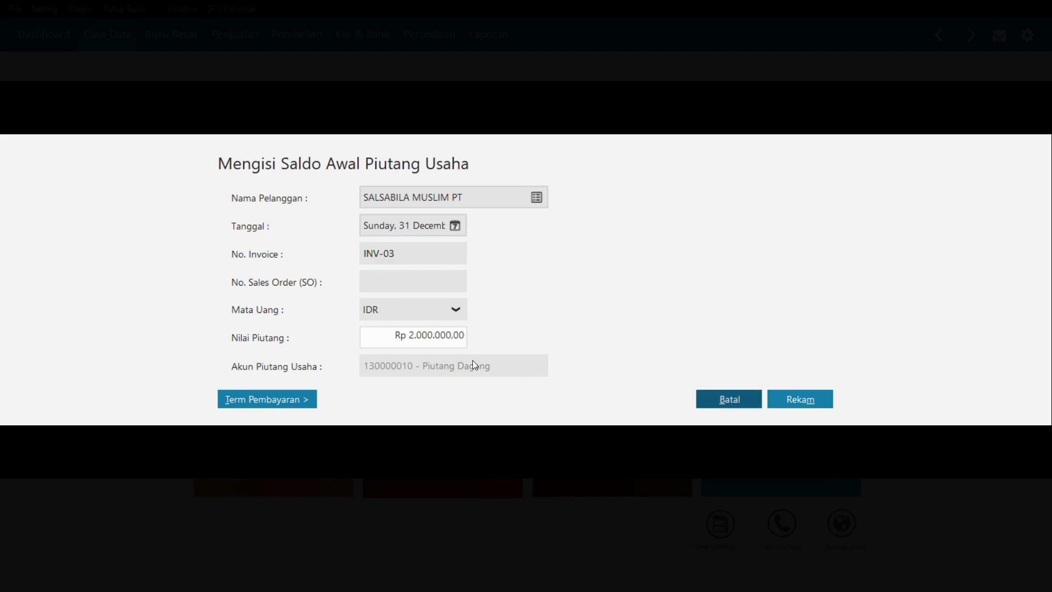
# - Set INV-03's terms to 10/30 with a 2% discount and save it
pyautogui.click(309, 404)
pyautogui.click(379, 362)
pyautogui.write('10')
pyautogui.press('Tab')
pyautogui.write('30')
pyautogui.press('Tab')
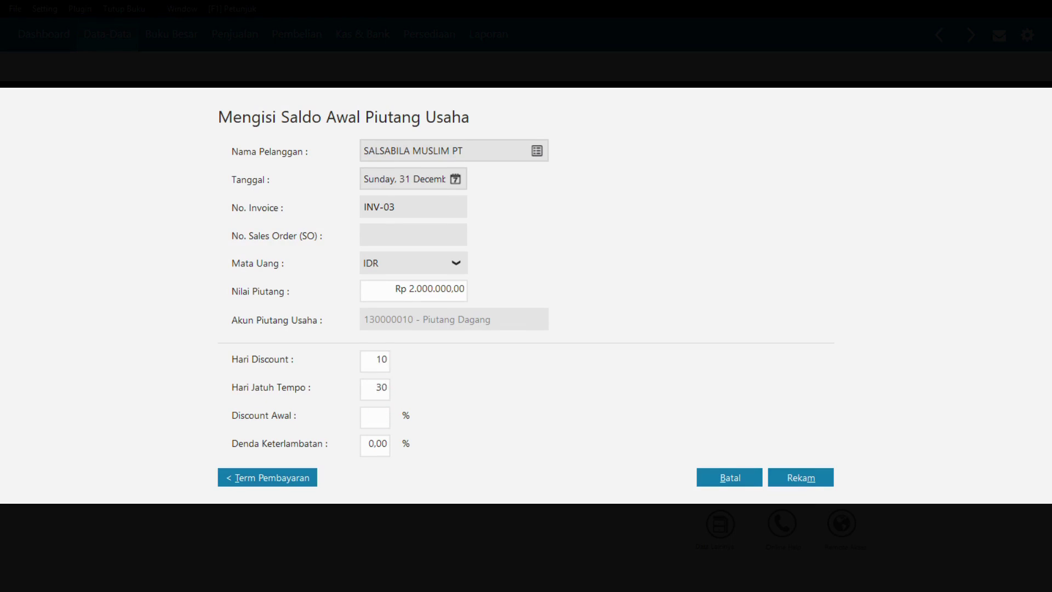
pyautogui.write('2')
pyautogui.press('Tab')
pyautogui.click(785, 472)
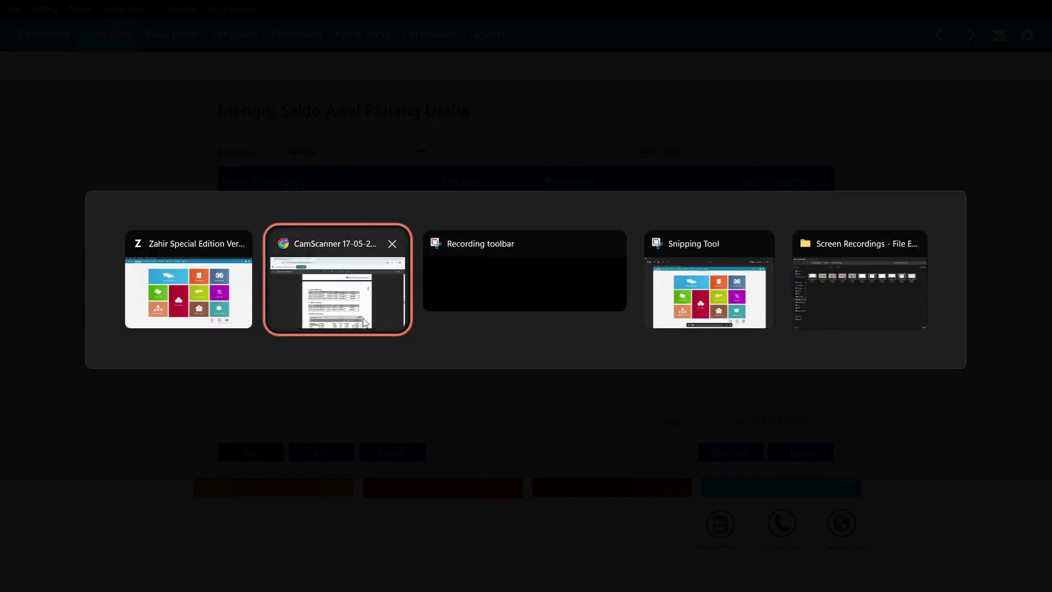
pyautogui.hotkey('alt', 'Tab')
pyautogui.scroll(8, 505, 286)
pyautogui.scroll(8, 505, 286)
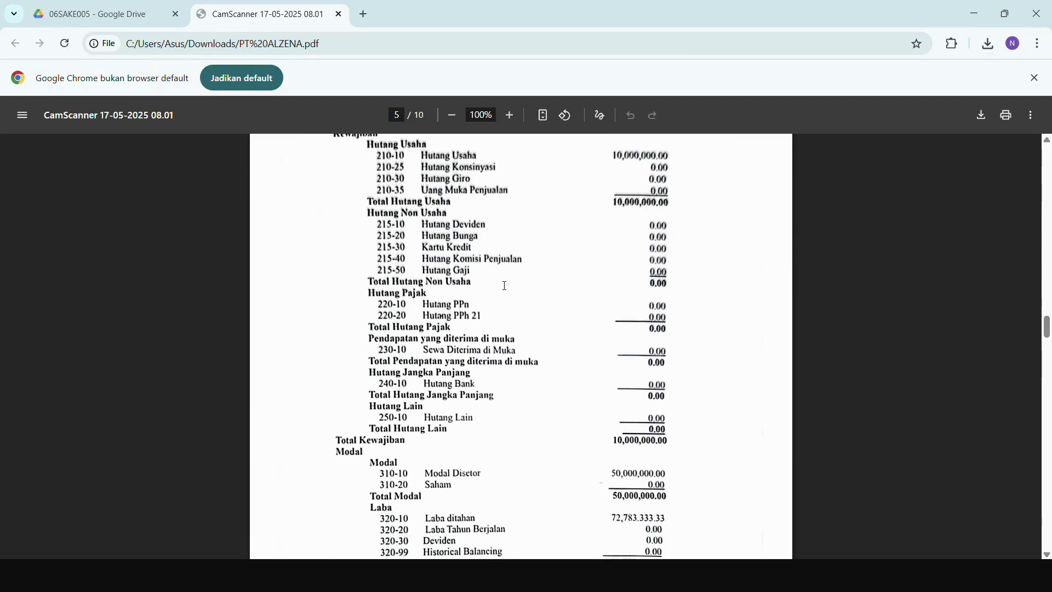
pyautogui.scroll(5, 480, 275)
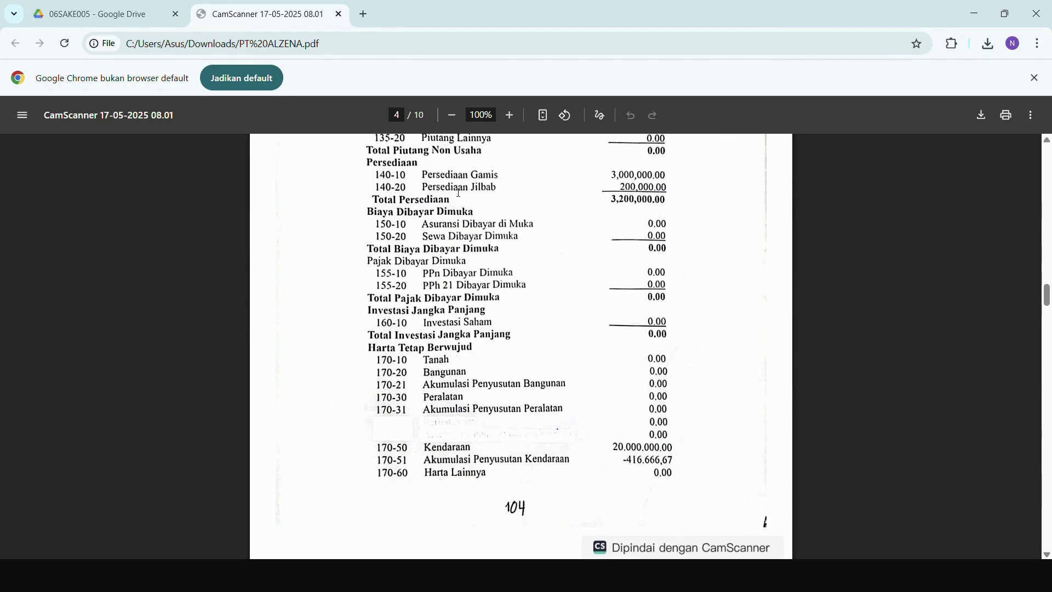
pyautogui.scroll(1, 466, 197)
pyautogui.scroll(1, 514, 210)
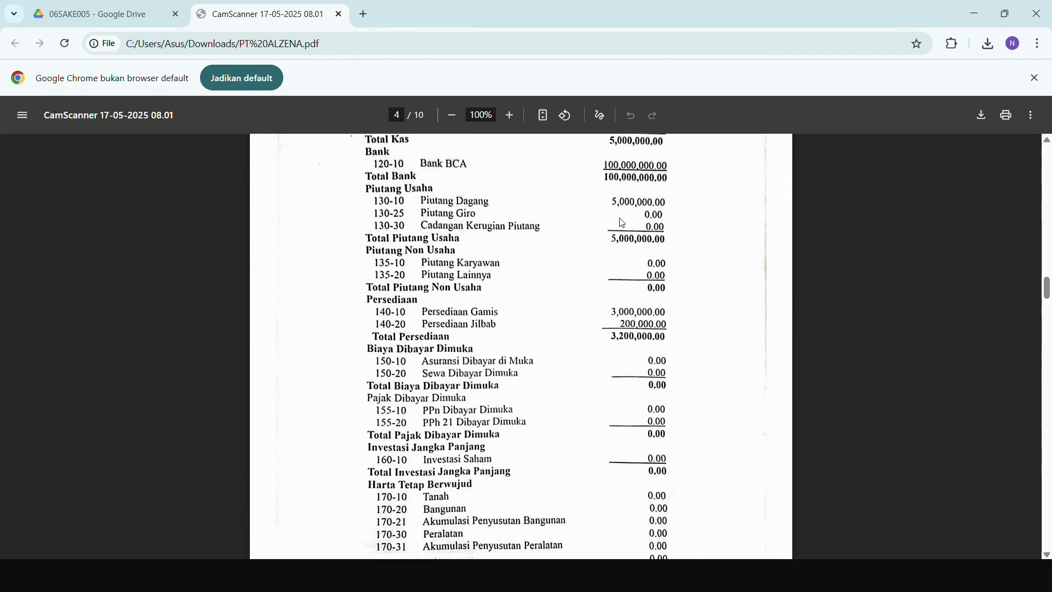
pyautogui.hotkey('alt', 'Tab')
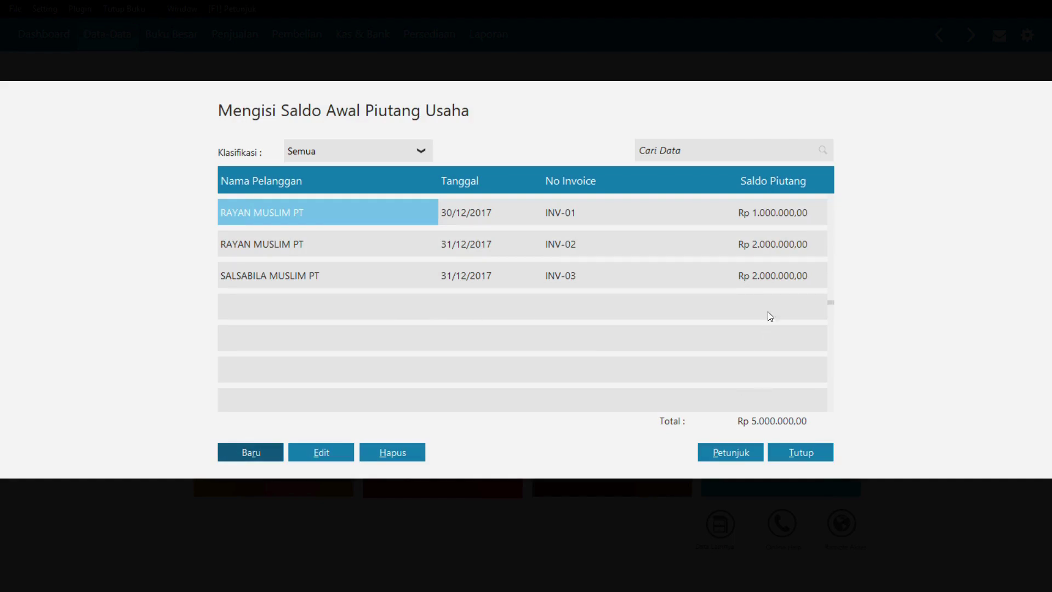
# - Close the receivables list and open Setting > Saldo Awal > Saldo Awal Hutang Usaha
pyautogui.click(801, 455)
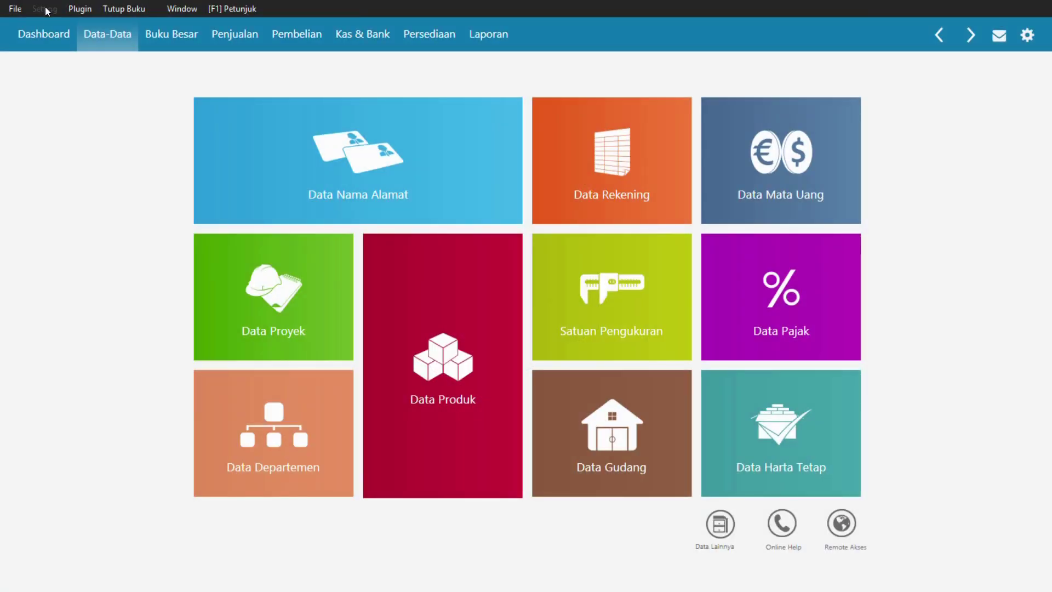
pyautogui.click(46, 9)
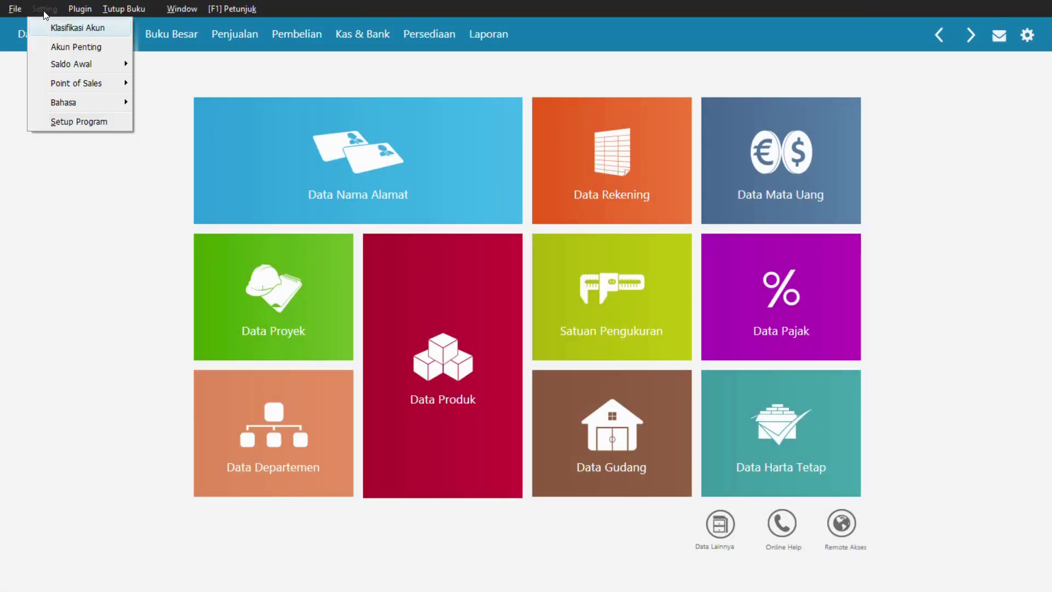
pyautogui.moveTo(58, 61)
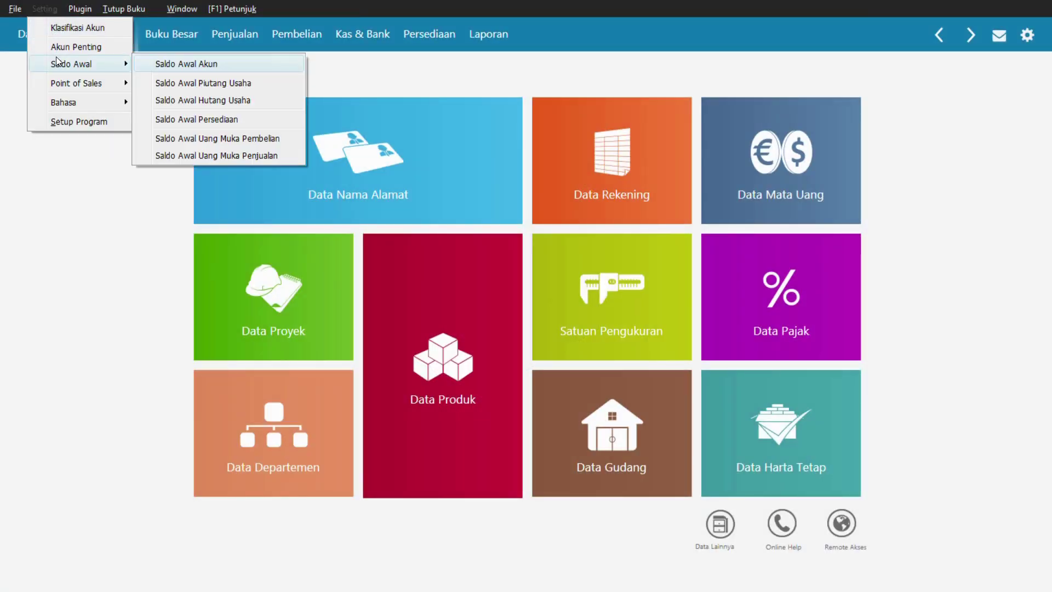
pyautogui.click(180, 101)
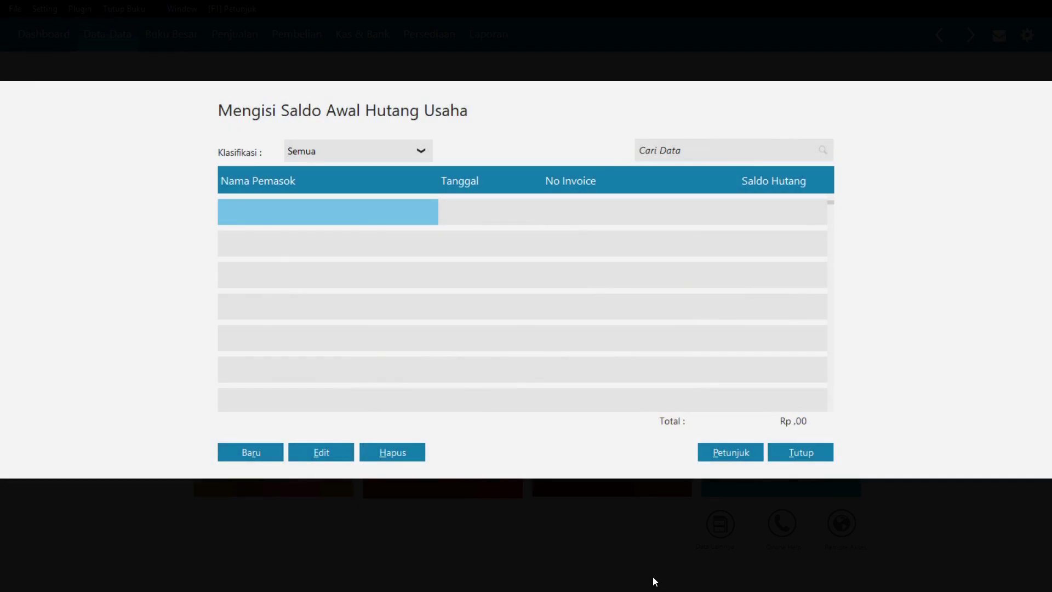
# - Check the vendor payables table in the source PDF, then return to Zahir
pyautogui.hotkey('alt', 'Tab')
pyautogui.press('Tab')
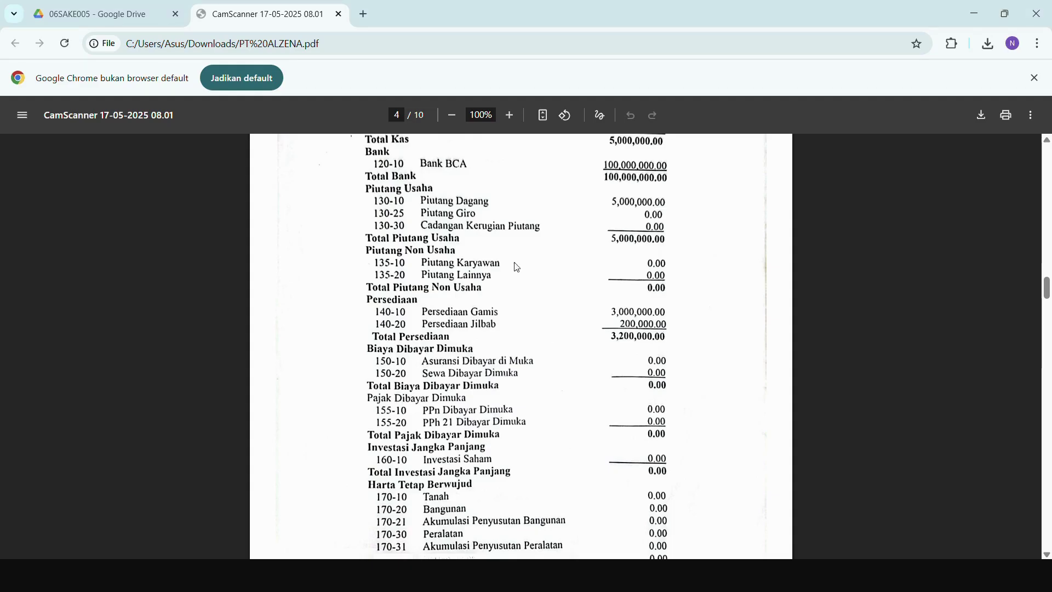
pyautogui.scroll(-20, 518, 267)
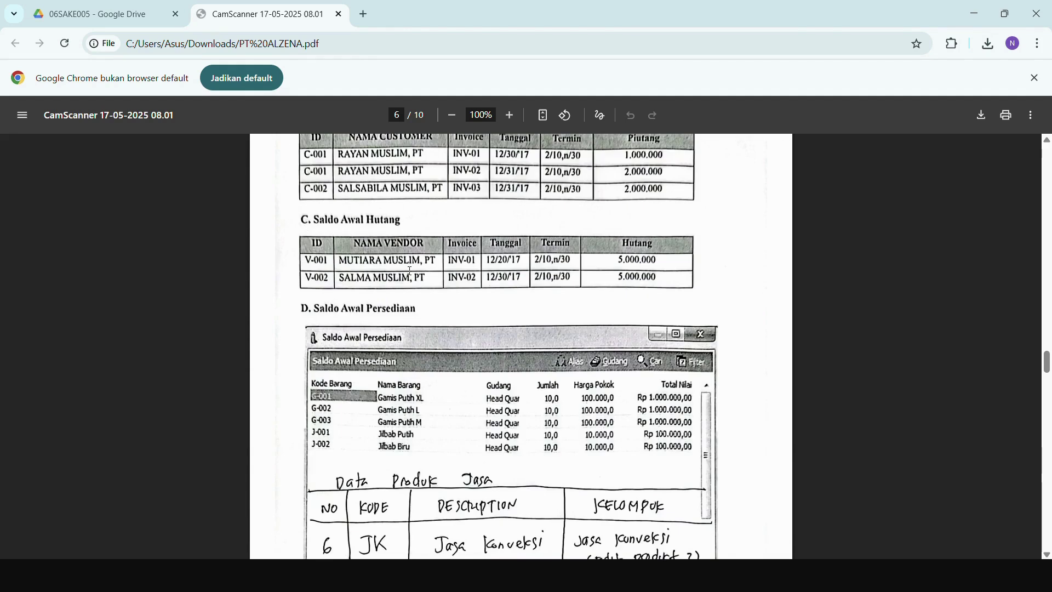
pyautogui.hotkey('alt', 'Tab')
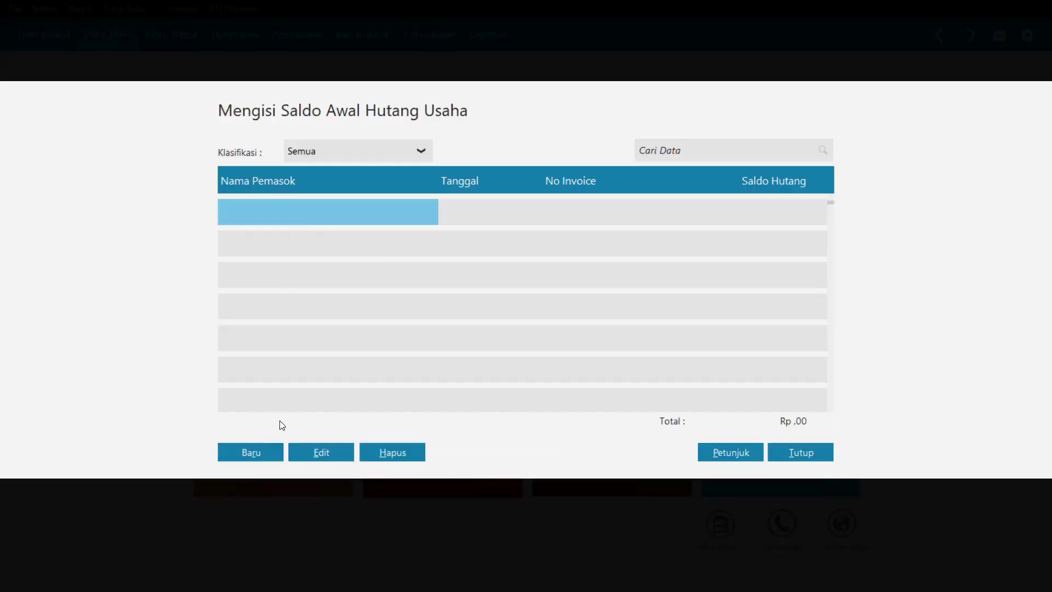
# - Start a payable for MUTIARA MUSLIM PT: INV-01, dated 20/12/2017, Rp 5.000.000
pyautogui.click(260, 459)
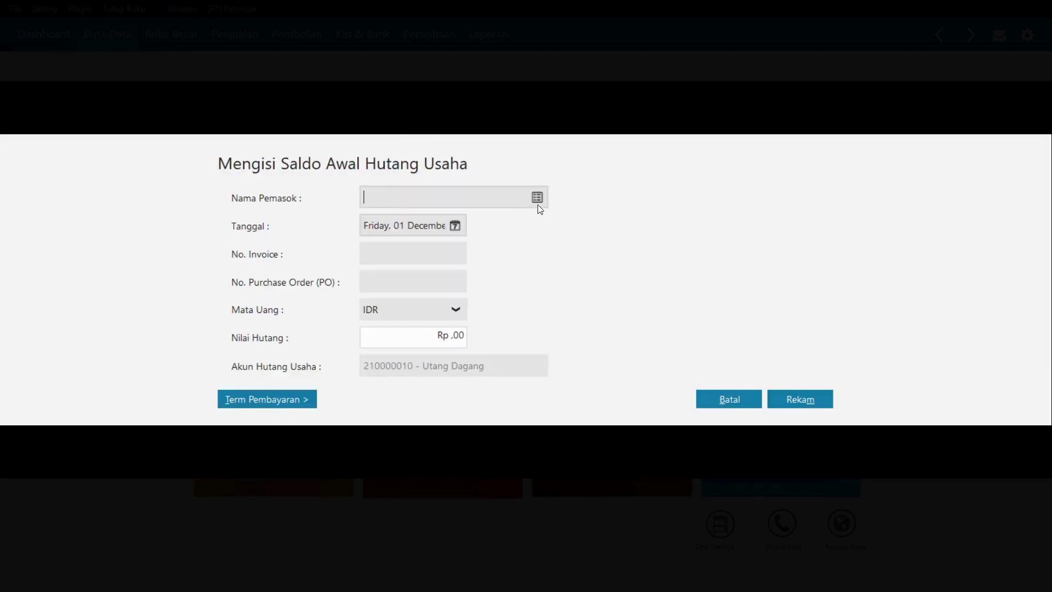
pyautogui.click(538, 205)
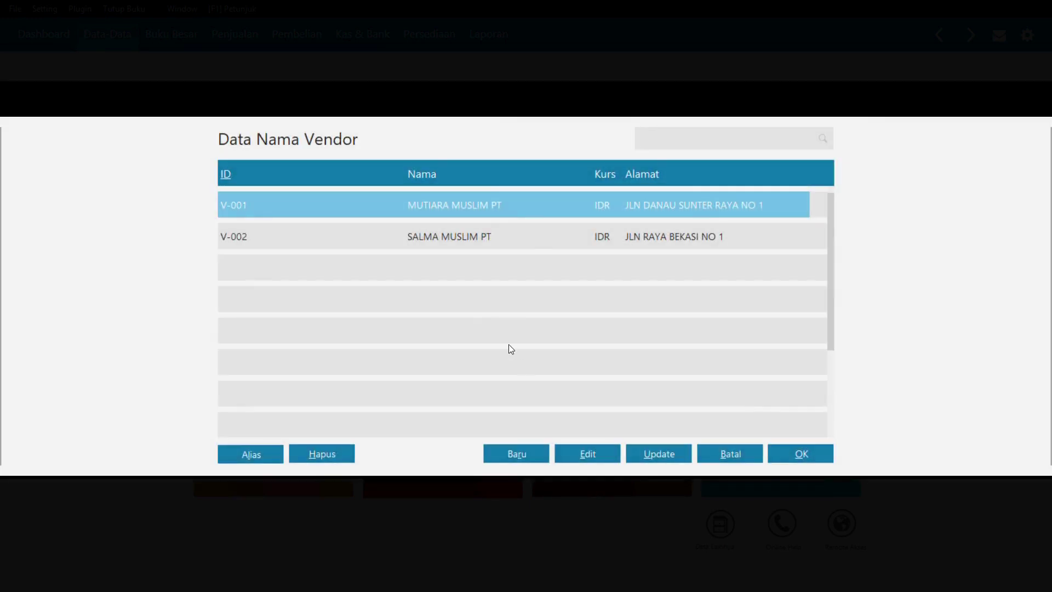
pyautogui.doubleClick(426, 206)
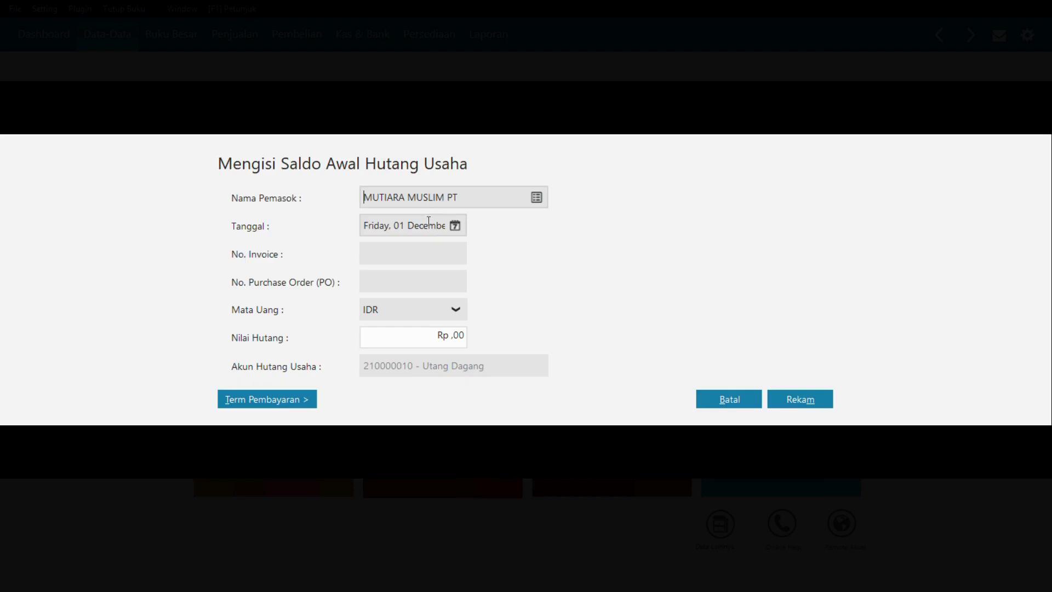
pyautogui.click(441, 230)
pyautogui.click(454, 226)
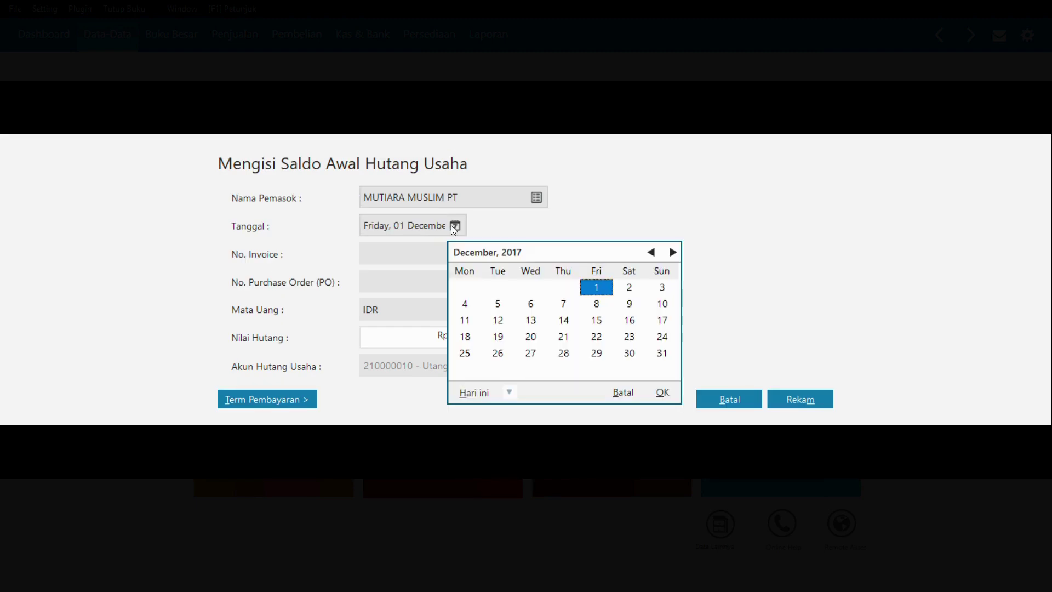
pyautogui.click(527, 336)
pyautogui.click(663, 392)
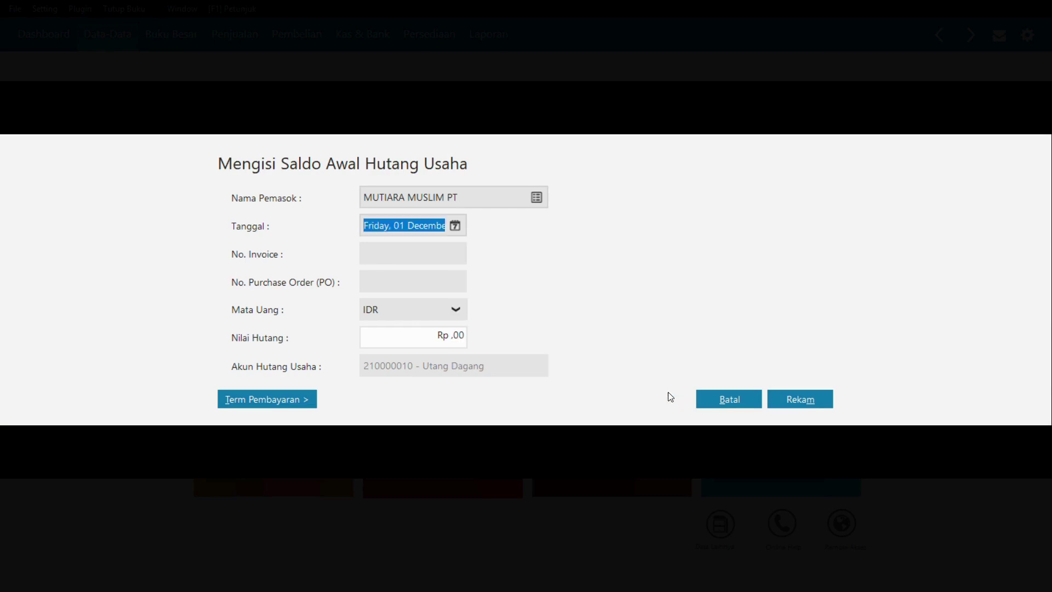
pyautogui.click(406, 251)
pyautogui.write('IB')
pyautogui.write('N')
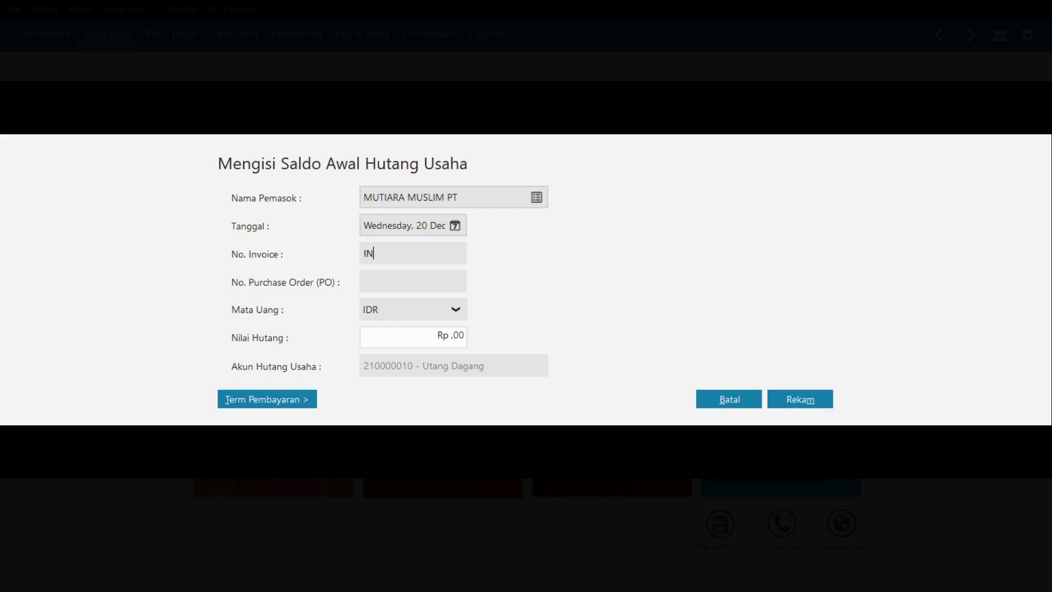
pyautogui.write('V-01')
pyautogui.doubleClick(453, 337)
pyautogui.click(453, 337)
pyautogui.doubleClick(458, 338)
pyautogui.write('5000000')
pyautogui.press('Tab')
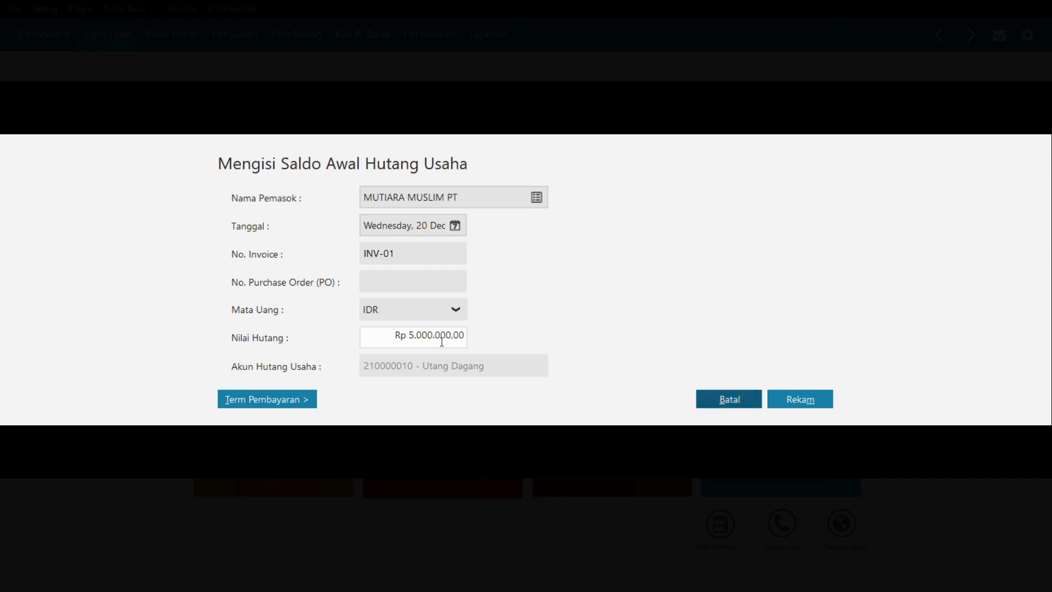
# - Fill in the 10/30/2 payment terms and save MUTIARA MUSLIM PT's payable
pyautogui.click(295, 397)
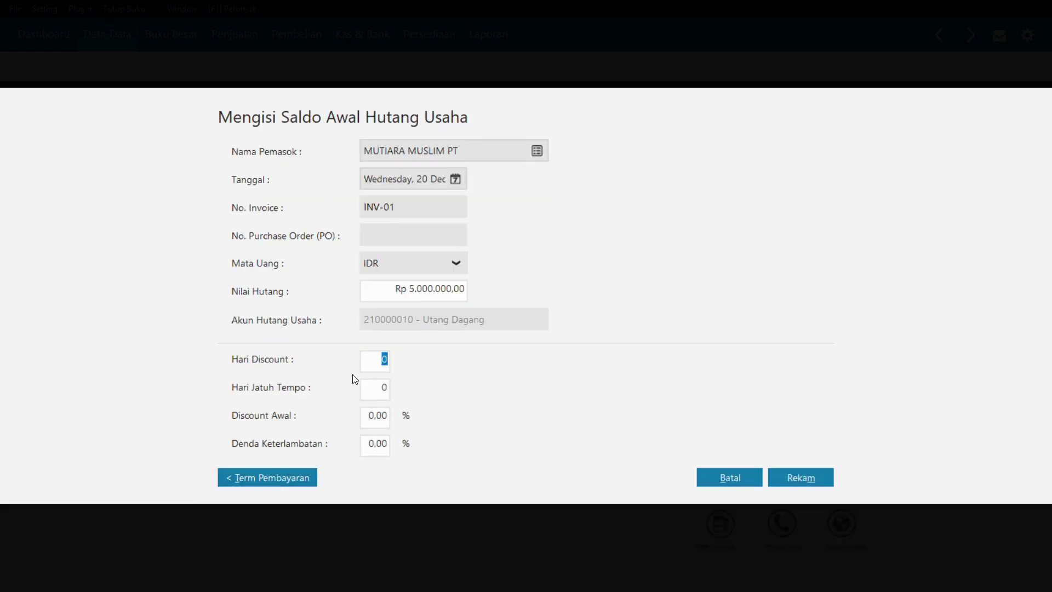
pyautogui.write('130')
pyautogui.press('Tab')
pyautogui.write('2')
pyautogui.press('Tab')
pyautogui.click(827, 483)
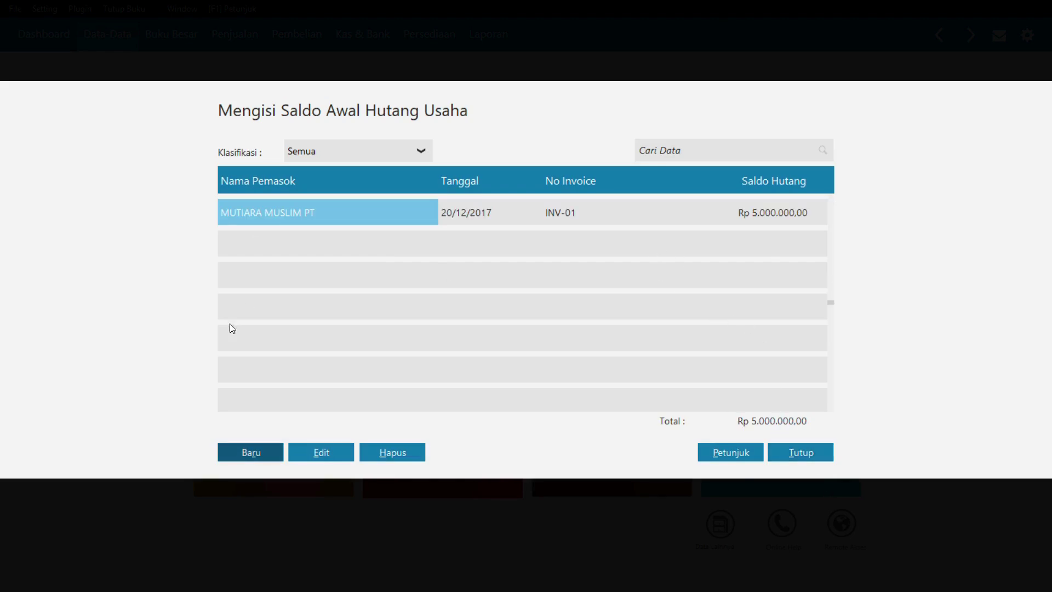
# - Enter SALMA MUSLIM PT's payable INV-02, dated 30 December 2017, for Rp 5.000.000
pyautogui.click(251, 452)
pyautogui.click(536, 196)
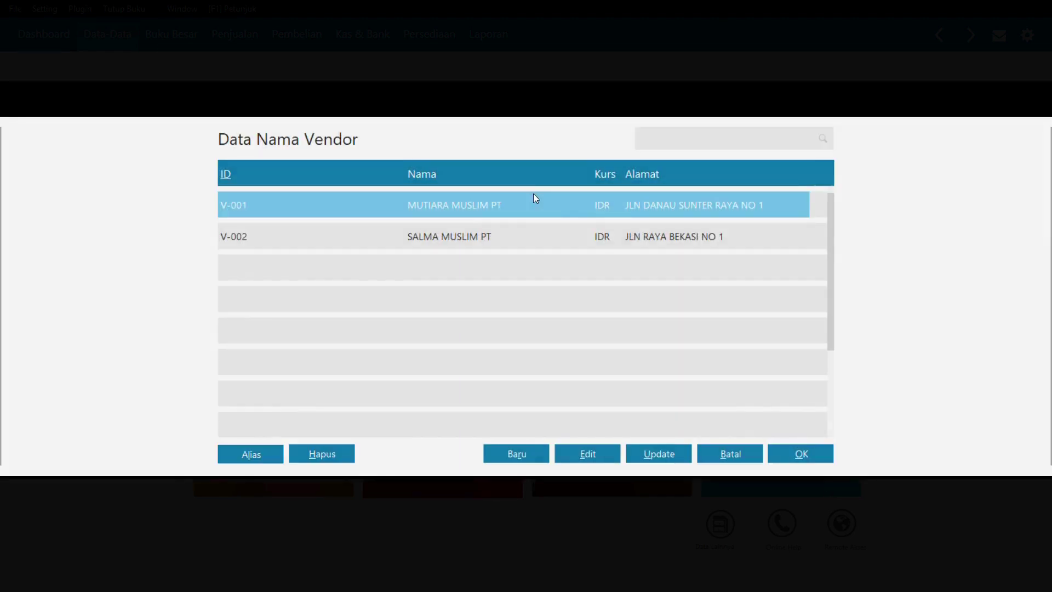
pyautogui.doubleClick(449, 236)
pyautogui.click(455, 226)
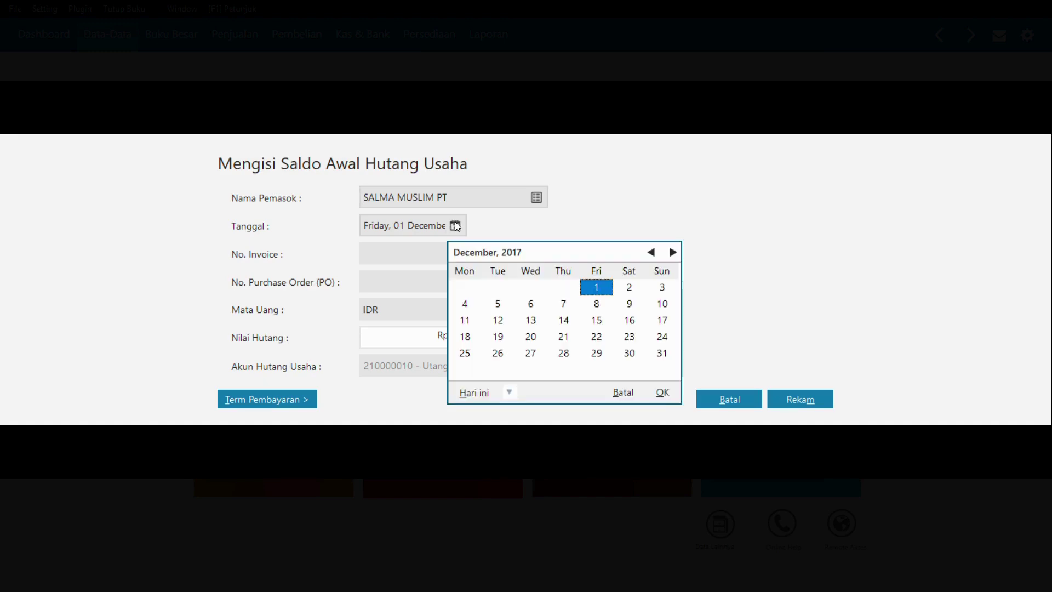
pyautogui.doubleClick(629, 353)
pyautogui.click(410, 253)
pyautogui.write('INV-02')
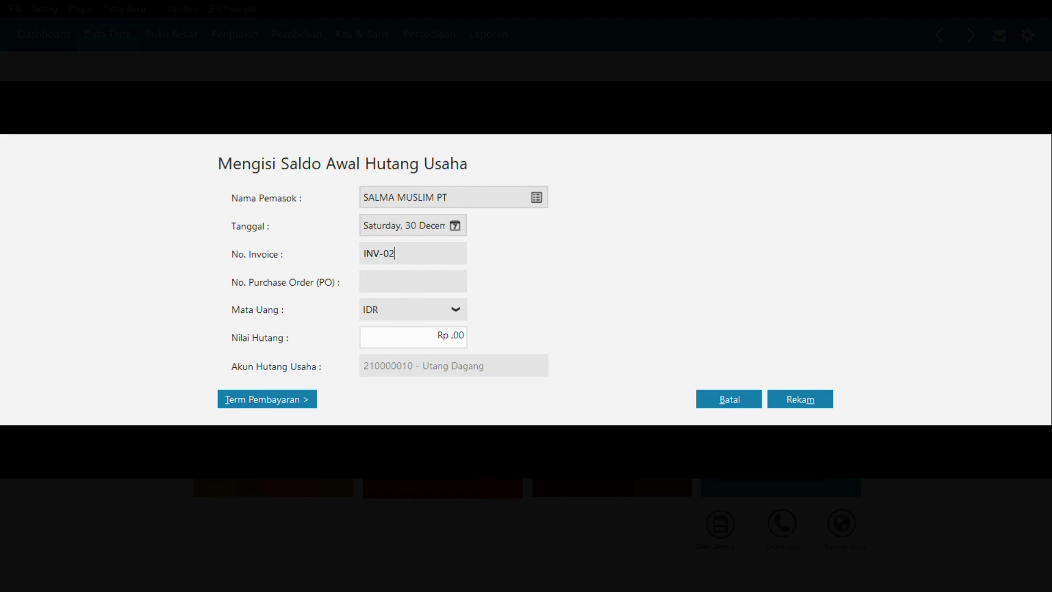
pyautogui.click(433, 338)
pyautogui.write('5000000')
pyautogui.press('Tab')
# - Apply 10/30 terms with a 2% discount and save the INV-02 payable
pyautogui.click(250, 402)
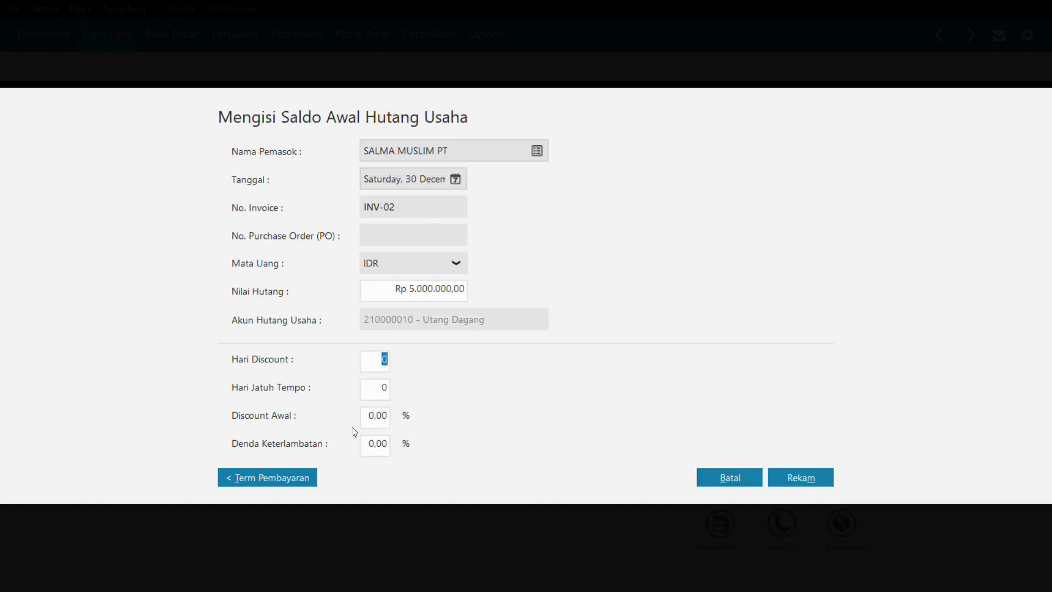
pyautogui.write('10')
pyautogui.press('Tab')
pyautogui.write('30')
pyautogui.press('Tab')
pyautogui.write('2')
pyautogui.press('Tab')
pyautogui.click(803, 477)
# - Re-enter SALMA MUSLIM PT's INV-02 payable, 30 December, Rp 5.000.000, in a new entry
pyautogui.click(251, 452)
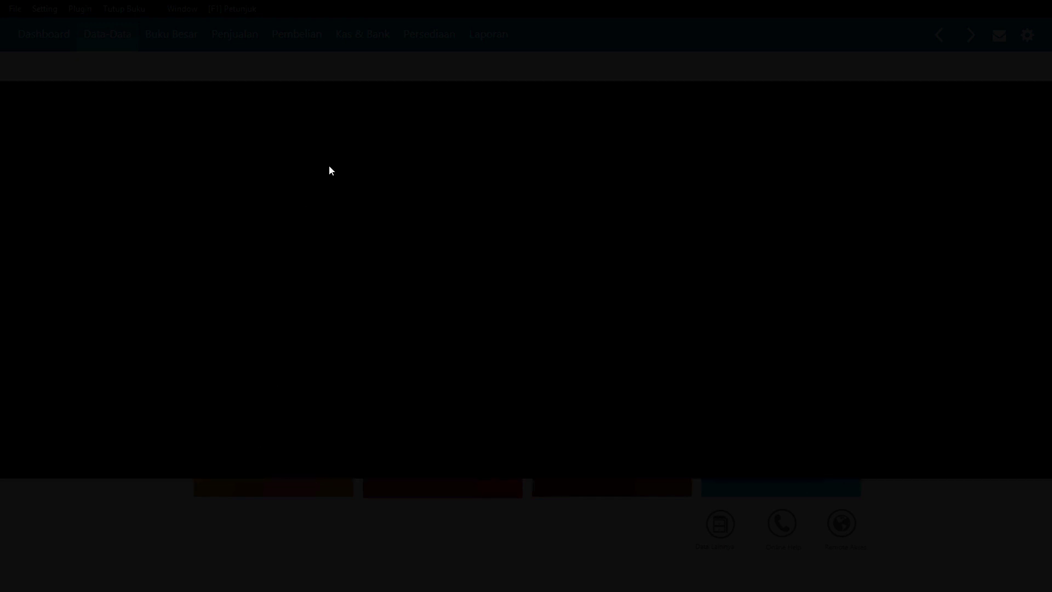
pyautogui.click(535, 197)
pyautogui.doubleClick(460, 236)
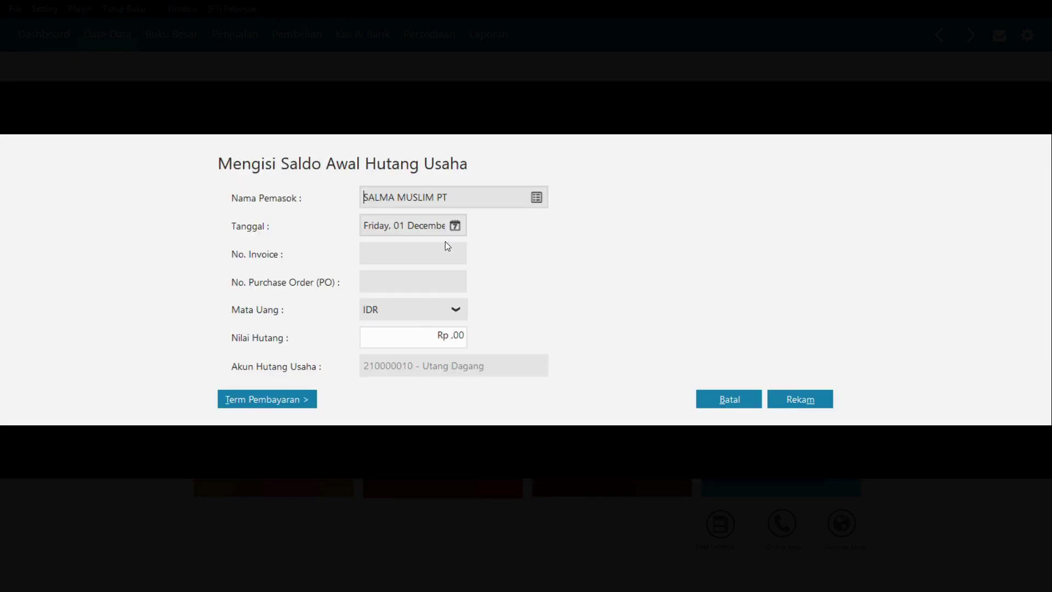
pyautogui.click(455, 225)
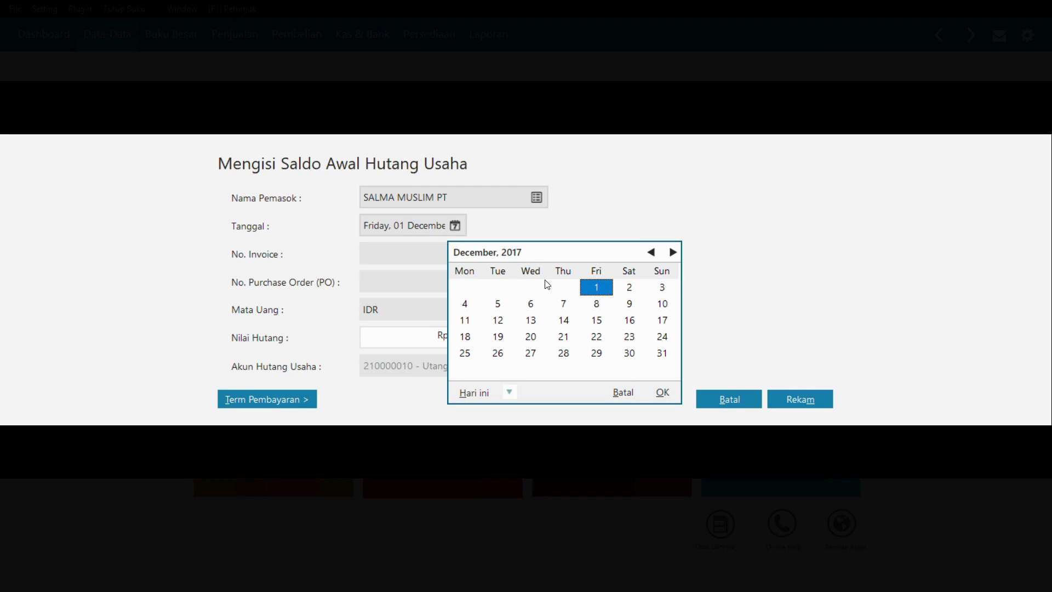
pyautogui.doubleClick(629, 353)
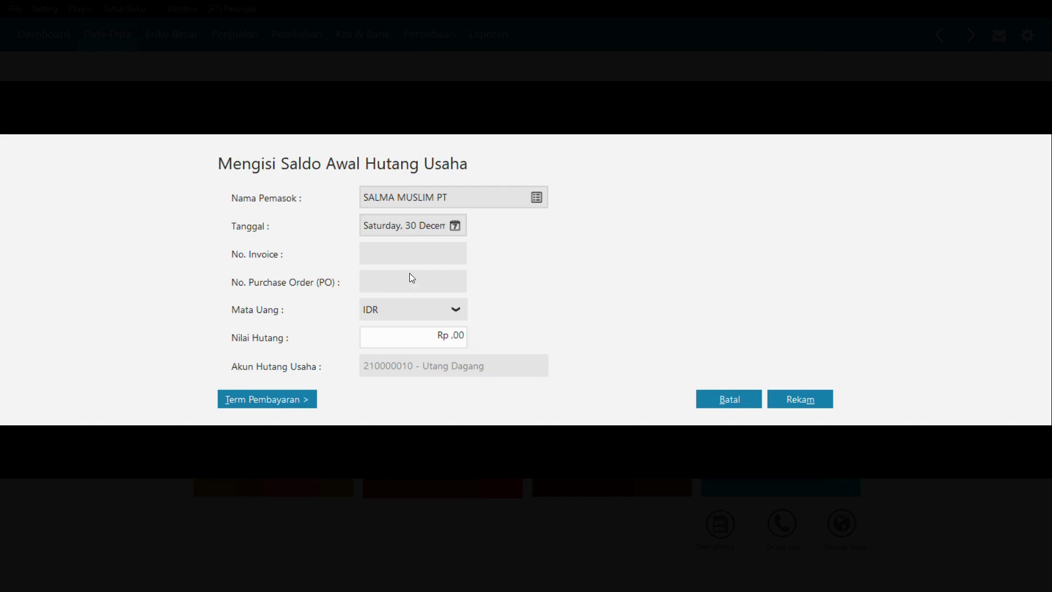
pyautogui.write('INV-02')
pyautogui.click(432, 338)
pyautogui.write('5000000')
# - Give the second INV-02 entry 10/30/2 terms, save it, and switch to the PDF
pyautogui.click(255, 399)
pyautogui.write('10')
pyautogui.press('Tab')
pyautogui.write('30')
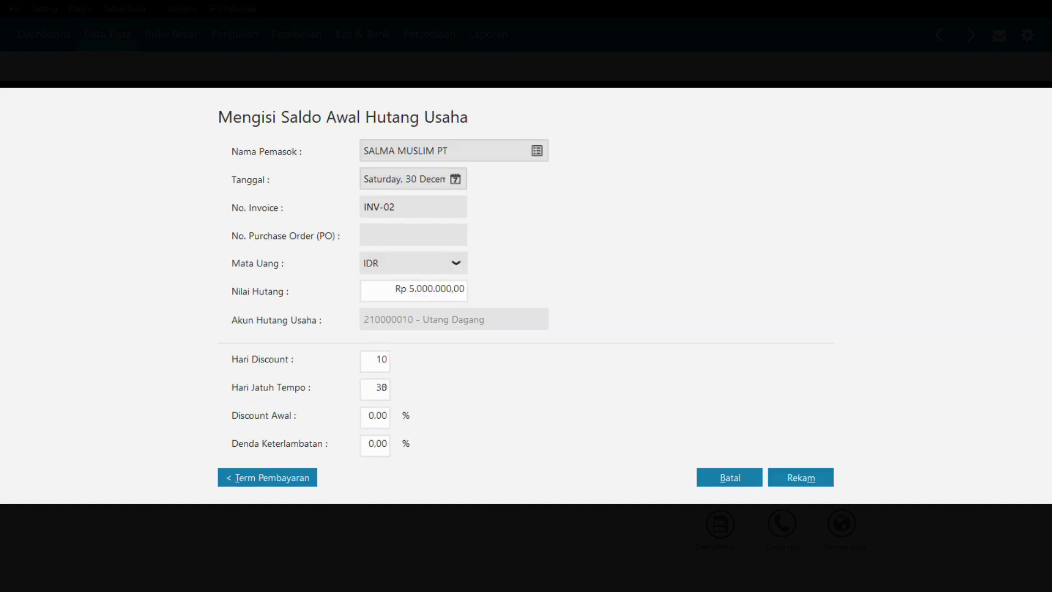
pyautogui.press('Tab')
pyautogui.write('2')
pyautogui.press('Tab')
pyautogui.click(804, 480)
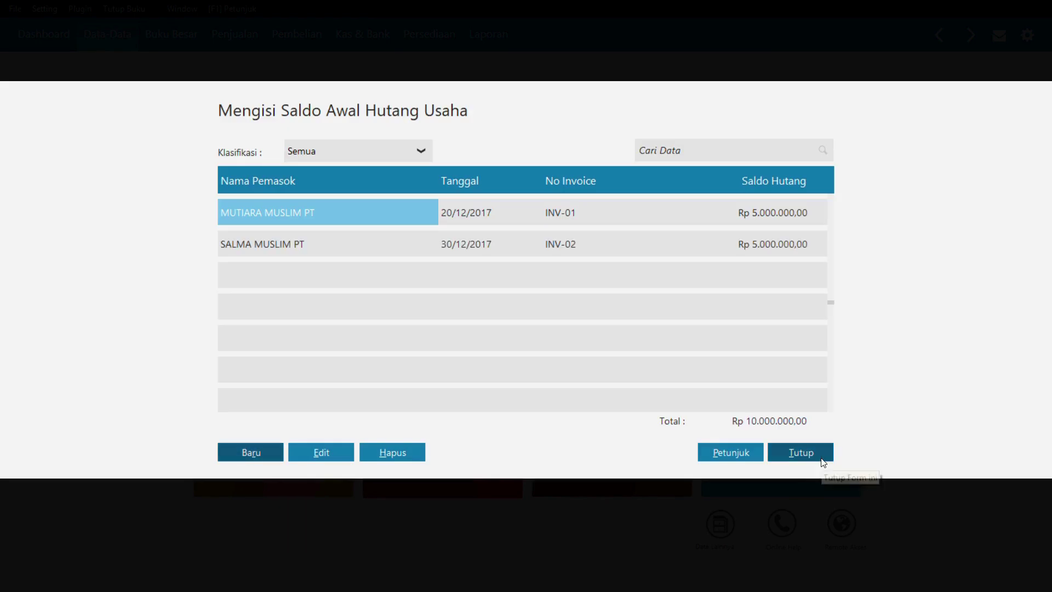
pyautogui.hotkey('alt', 'Tab')
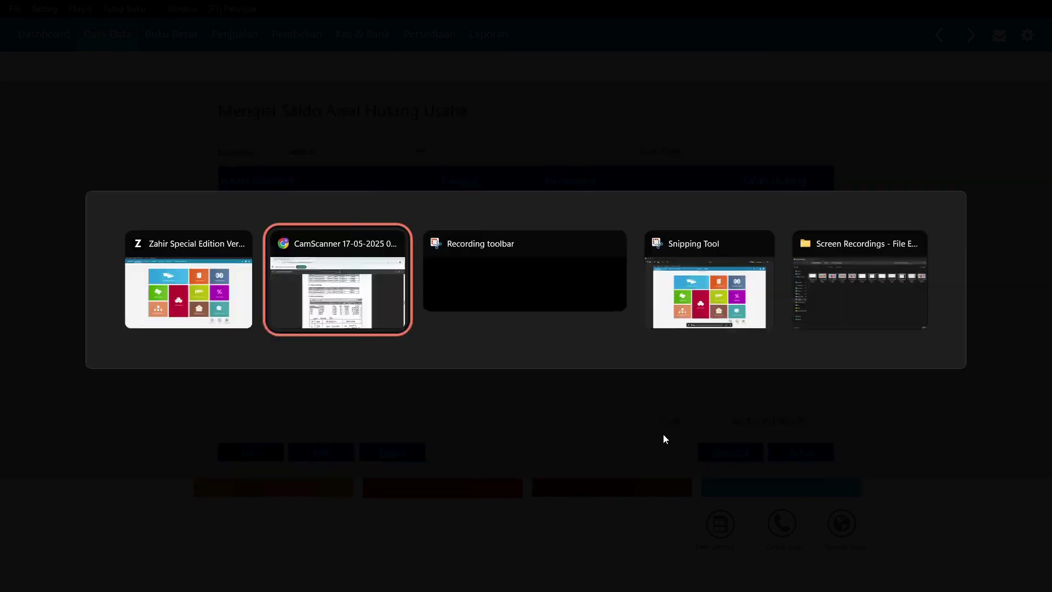
# - Confirm Hutang Usaha 10,000,000.00 in the PDF, then close Zahir's payables window
pyautogui.scroll(8, 514, 305)
pyautogui.scroll(10, 514, 305)
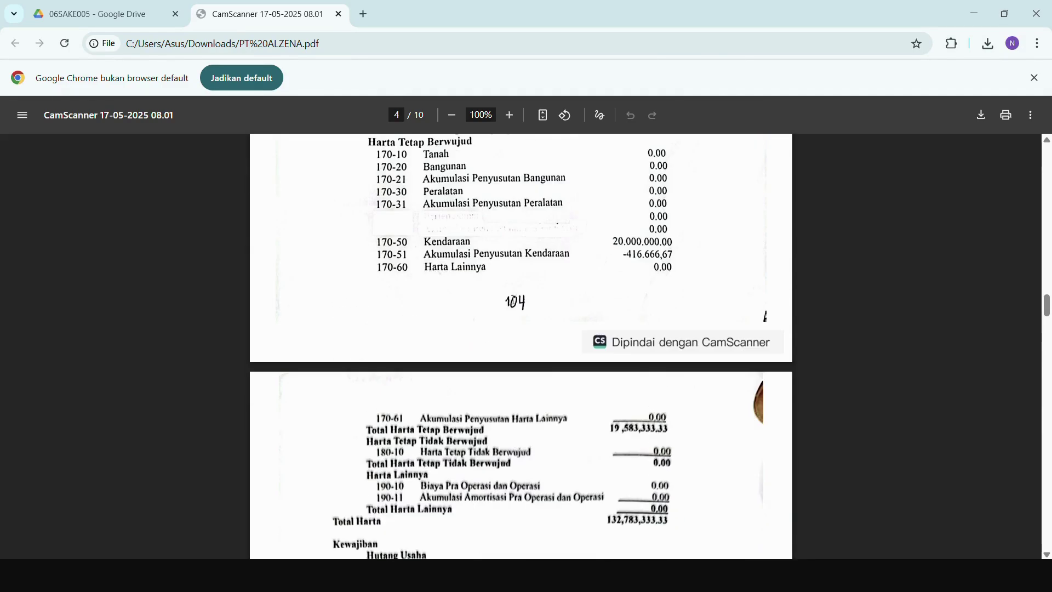
pyautogui.scroll(-6, 479, 318)
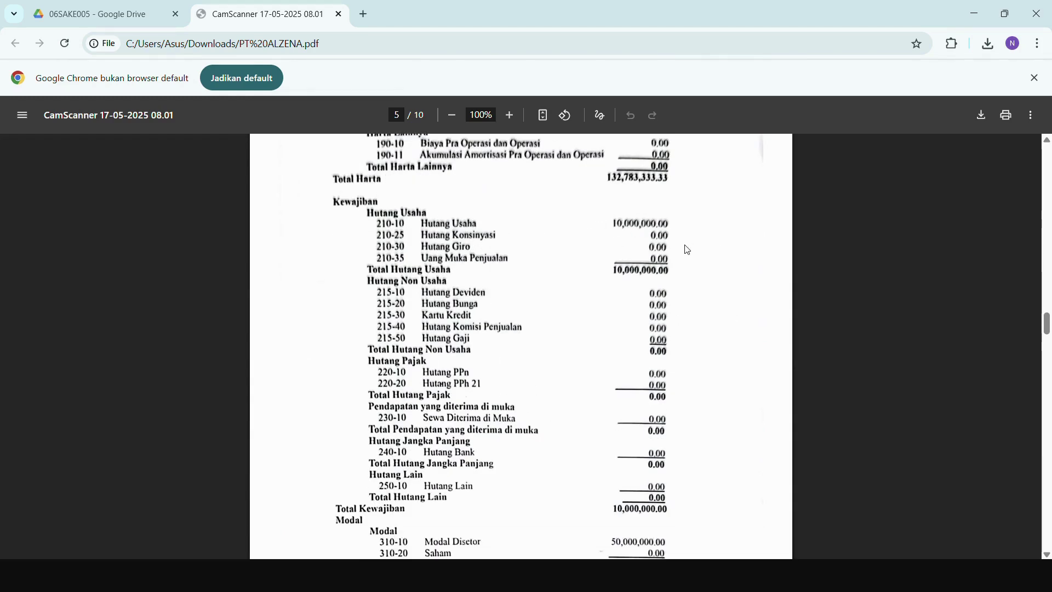
pyautogui.hotkey('alt', 'Tab')
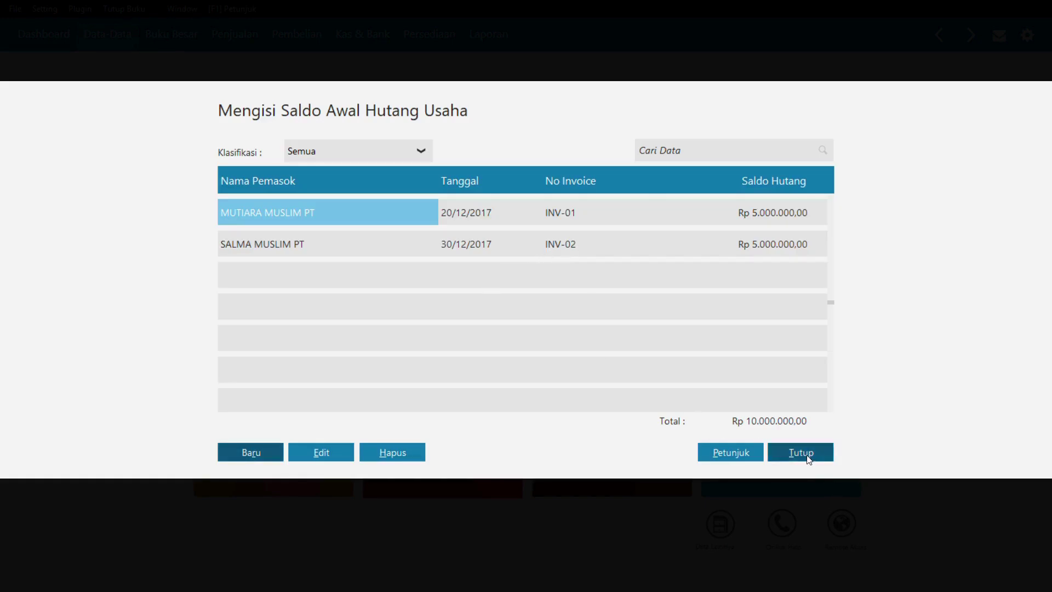
pyautogui.click(808, 459)
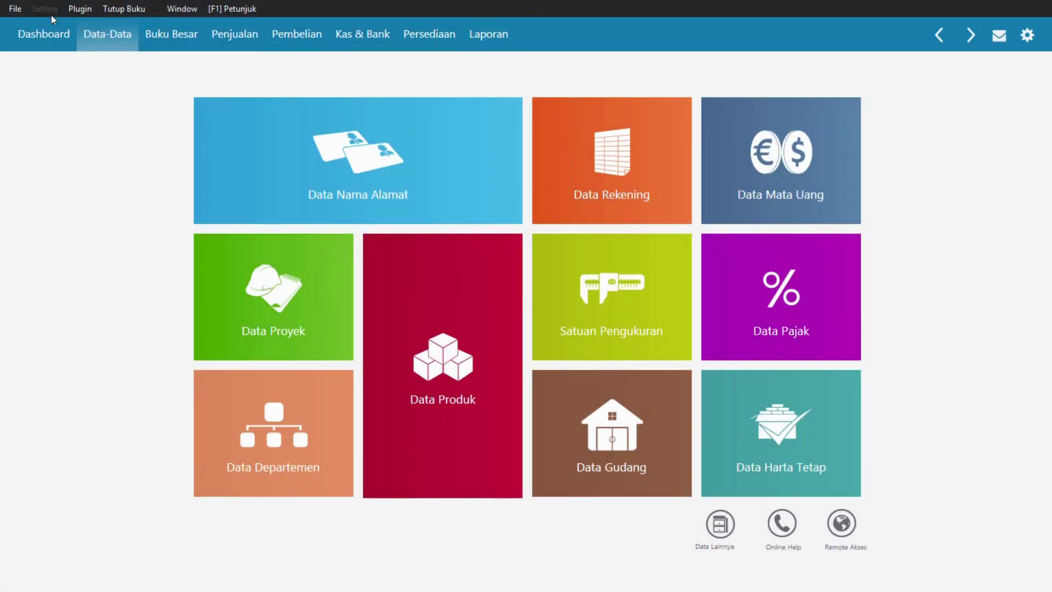
# - Open Setting > Saldo Awal > Saldo Awal Persediaan, then switch to the source PDF
pyautogui.click(43, 10)
pyautogui.moveTo(55, 66)
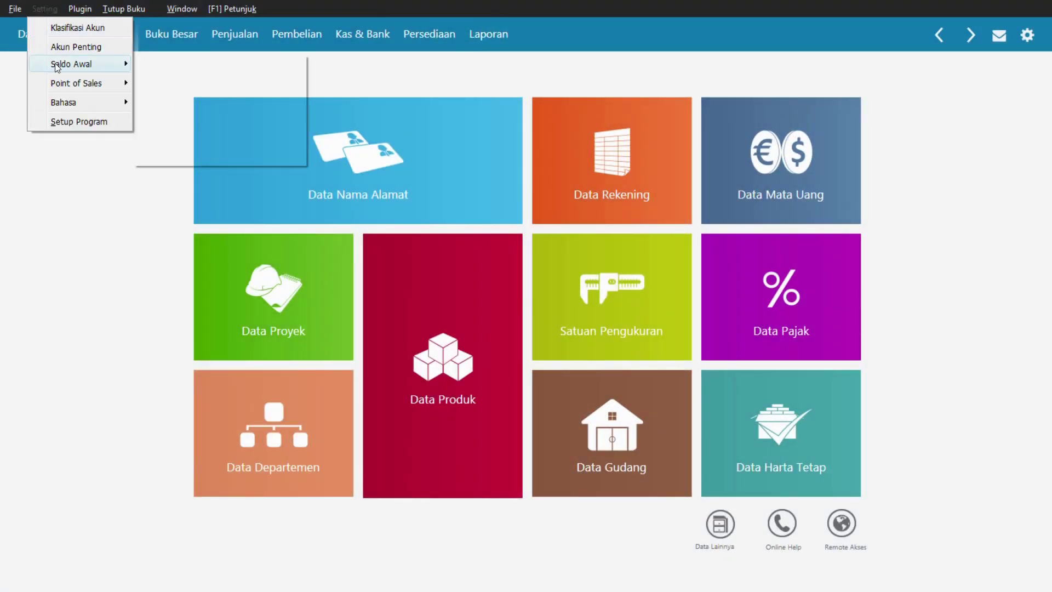
pyautogui.moveTo(119, 68)
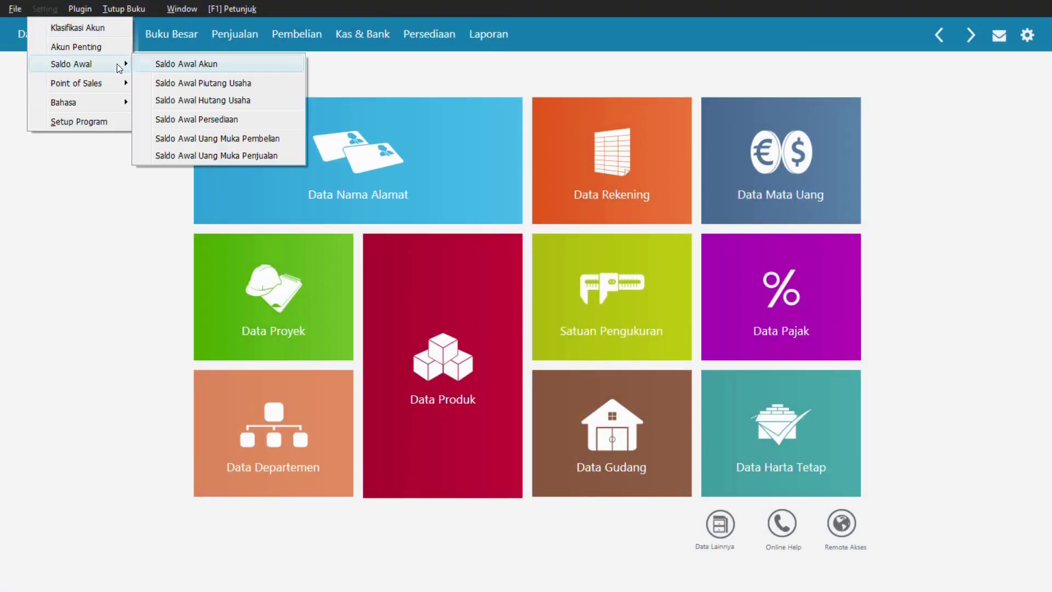
pyautogui.click(173, 119)
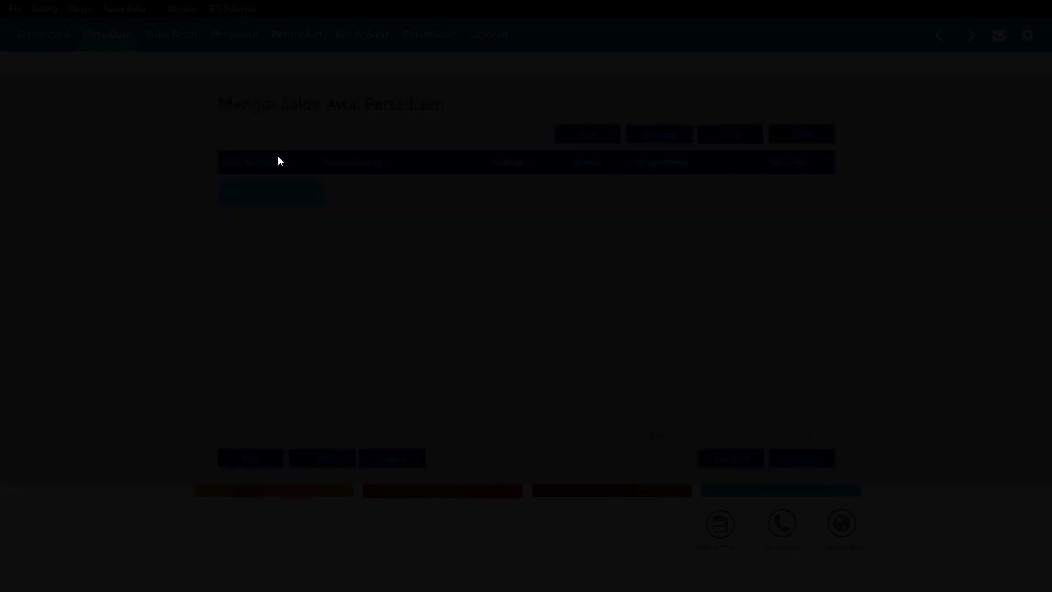
pyautogui.hotkey('alt', 'Tab')
# - Scroll the PDF to page 6's Saldo Awal Persediaan item list and return to Zahir
pyautogui.scroll(-15, 535, 266)
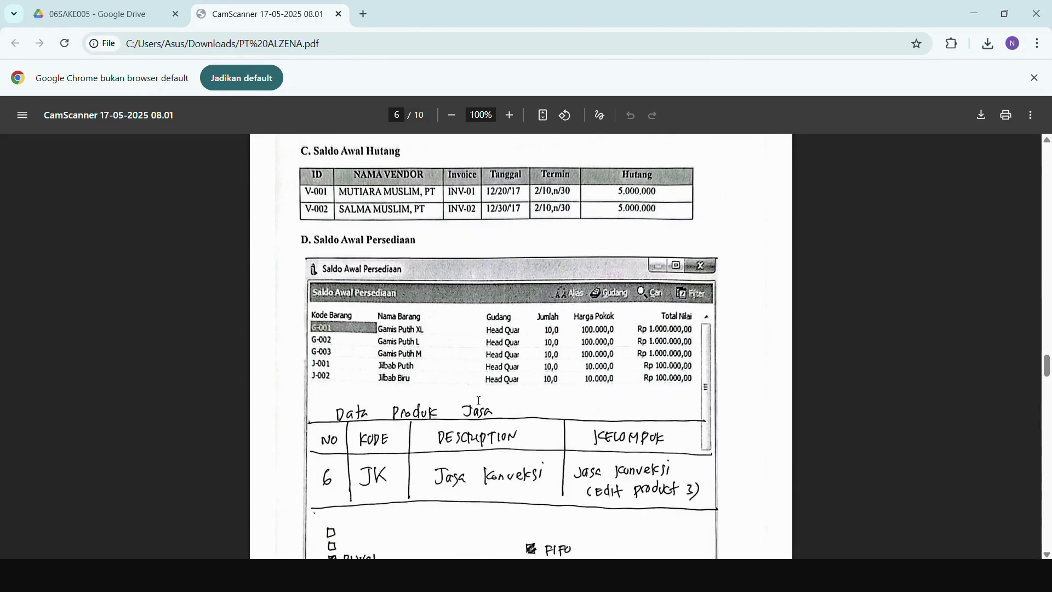
pyautogui.scroll(-3, 517, 357)
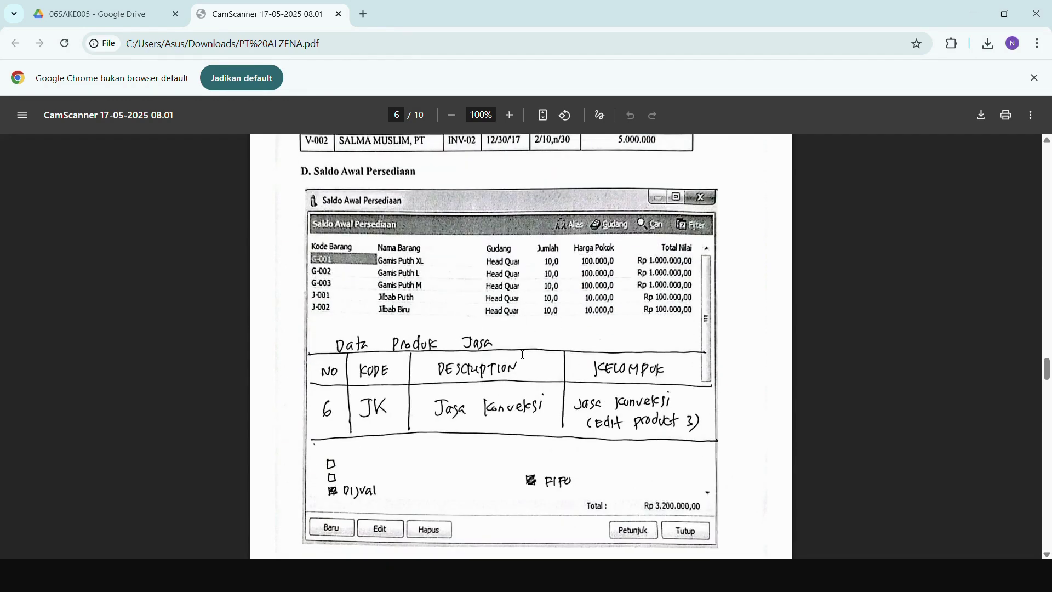
pyautogui.hotkey('alt', 'Tab')
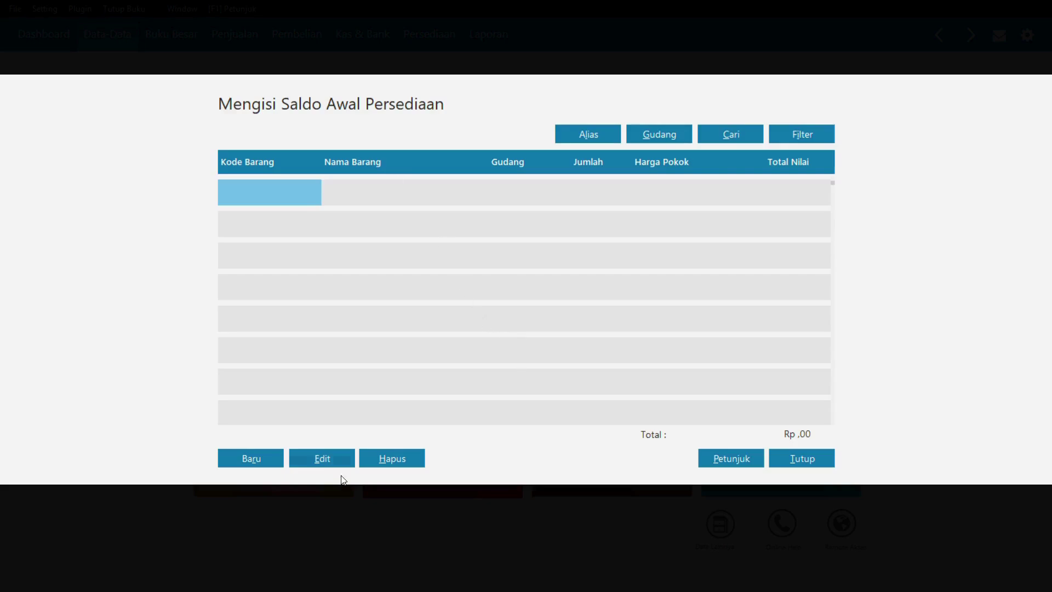
# - Add G-001 GAMIS PUTIH XL opening stock of 10 units at 100.000 each, and save
pyautogui.click(249, 456)
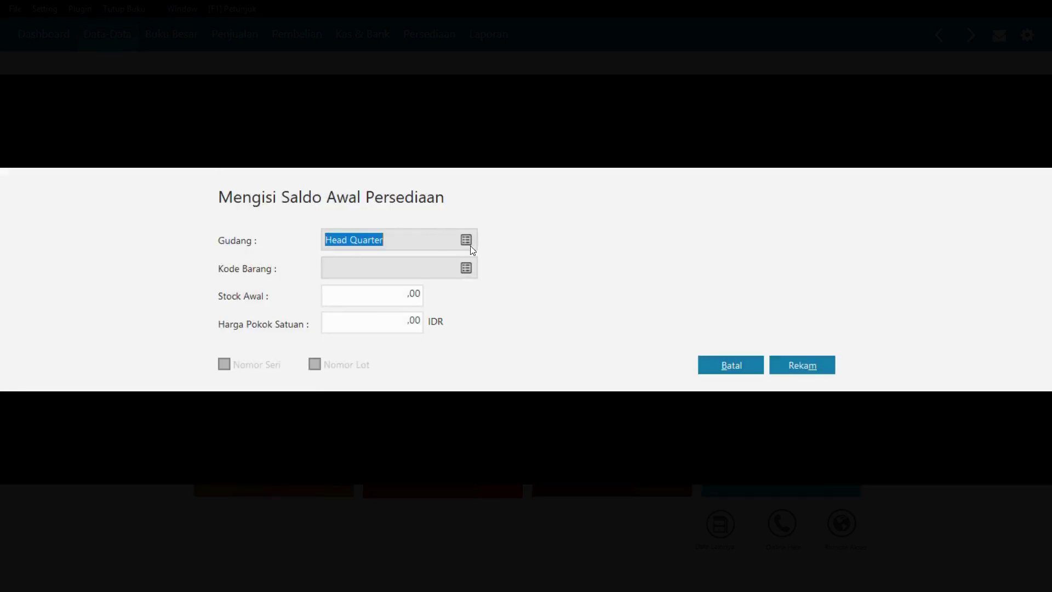
pyautogui.click(465, 268)
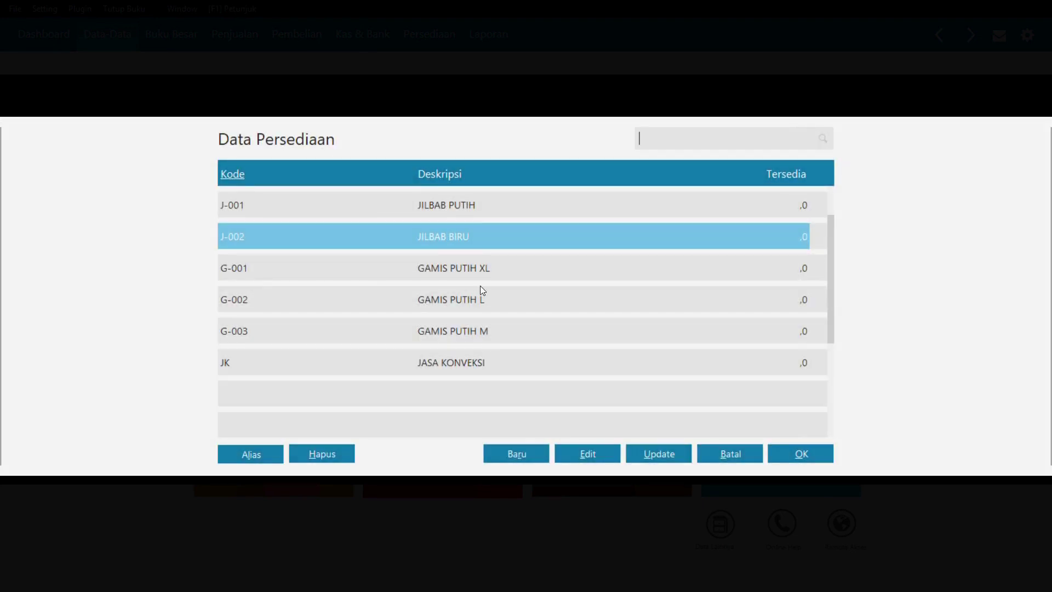
pyautogui.doubleClick(482, 272)
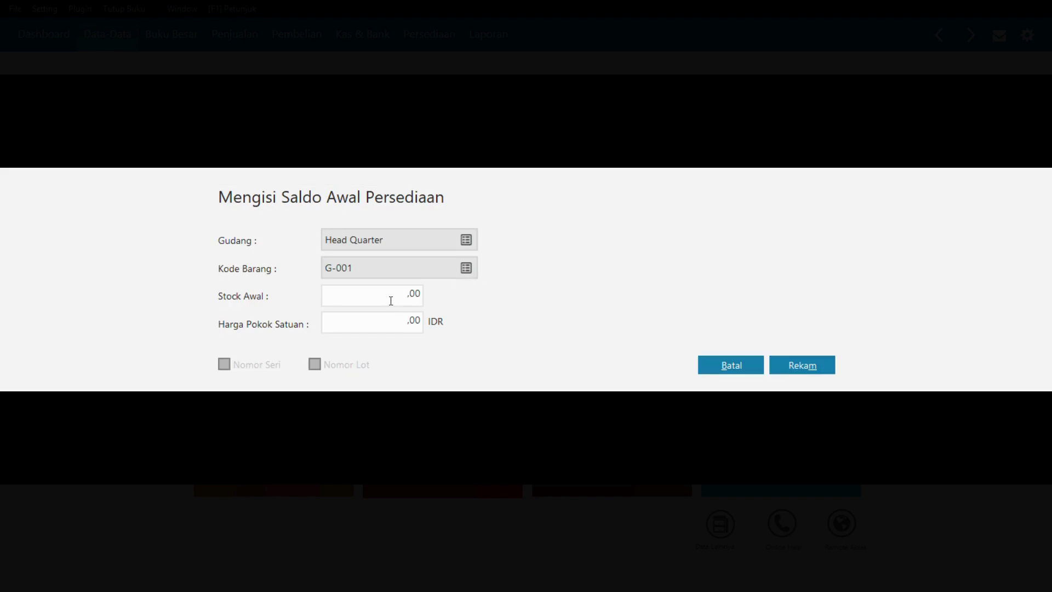
pyautogui.click(391, 300)
pyautogui.doubleClick(420, 289)
pyautogui.write('10')
pyautogui.press('Tab')
pyautogui.write('10000')
pyautogui.press('Tab')
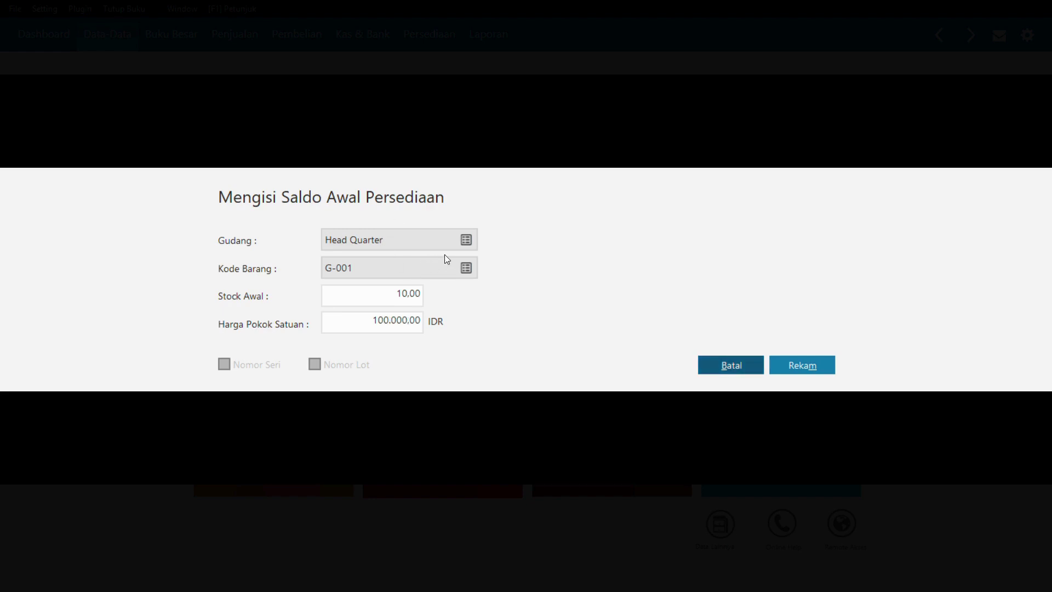
pyautogui.click(805, 371)
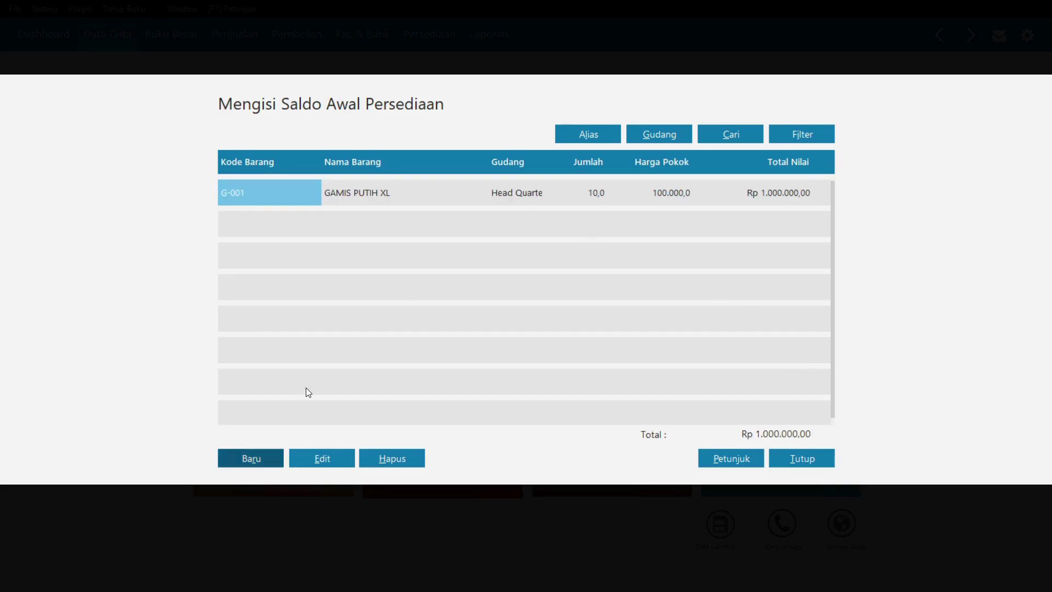
# - Record opening stock for G-002: quantity 10 at unit cost 100.000
pyautogui.click(245, 458)
pyautogui.click(465, 267)
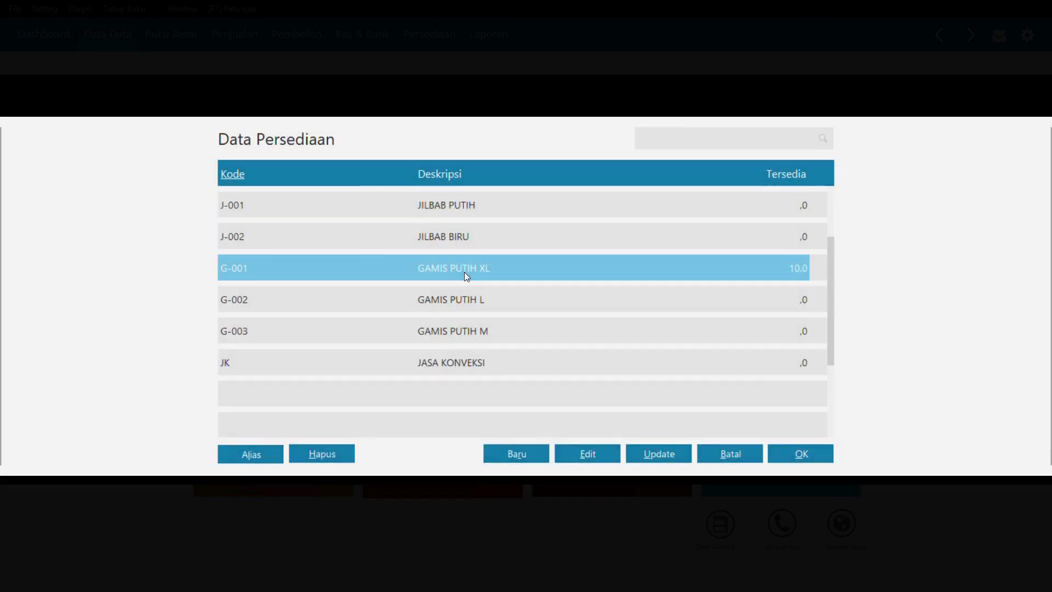
pyautogui.doubleClick(356, 299)
pyautogui.click(380, 297)
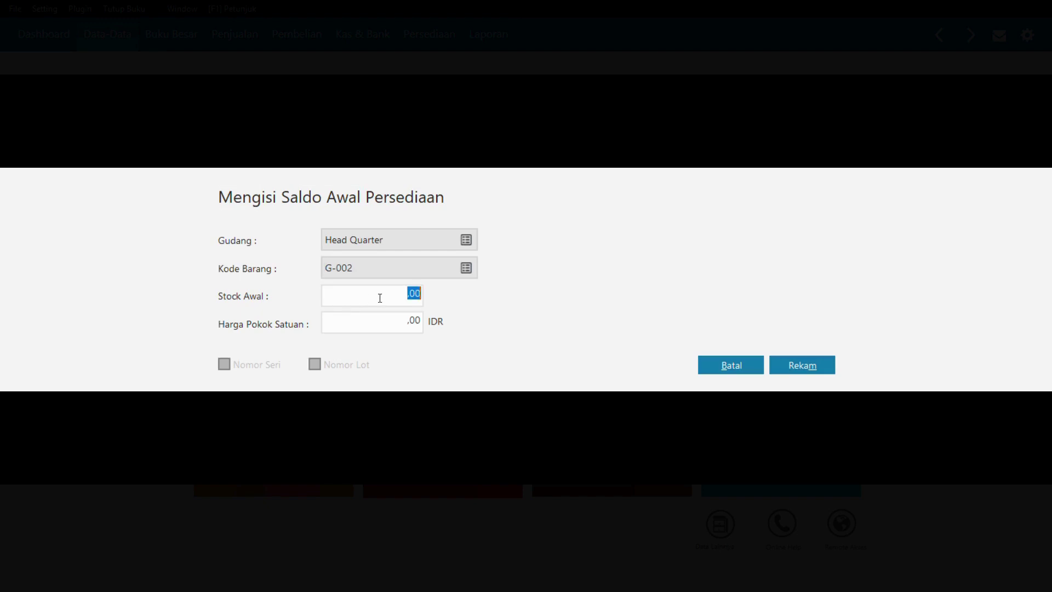
pyautogui.write('10')
pyautogui.press('Tab')
pyautogui.write('100000')
pyautogui.press('Tab')
pyautogui.click(821, 373)
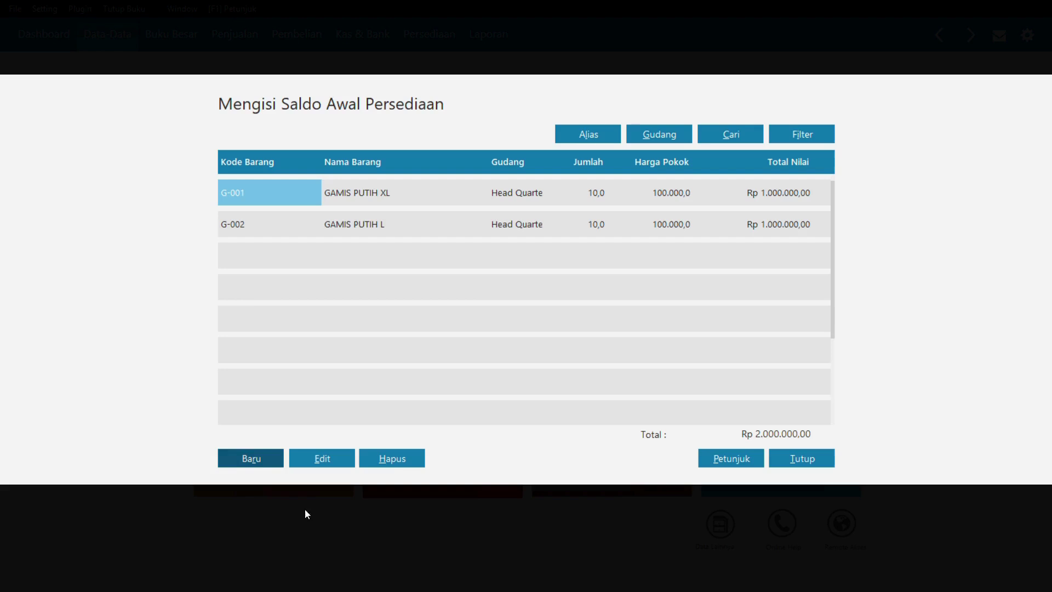
# - Record opening stock for G-003: quantity 10 at unit cost 100.000
pyautogui.click(262, 454)
pyautogui.click(469, 268)
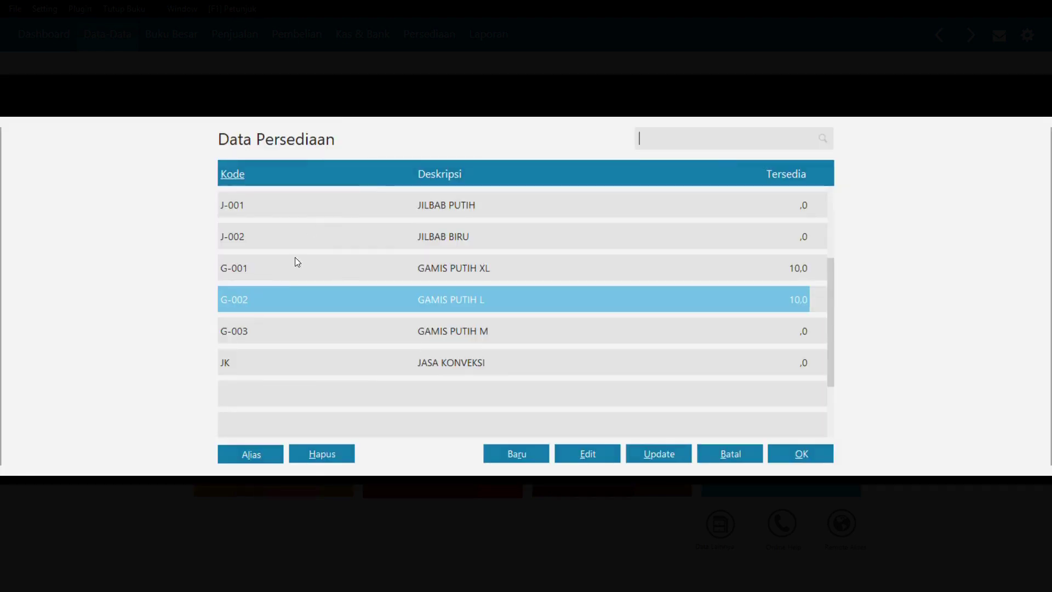
pyautogui.doubleClick(263, 329)
pyautogui.press('Tab')
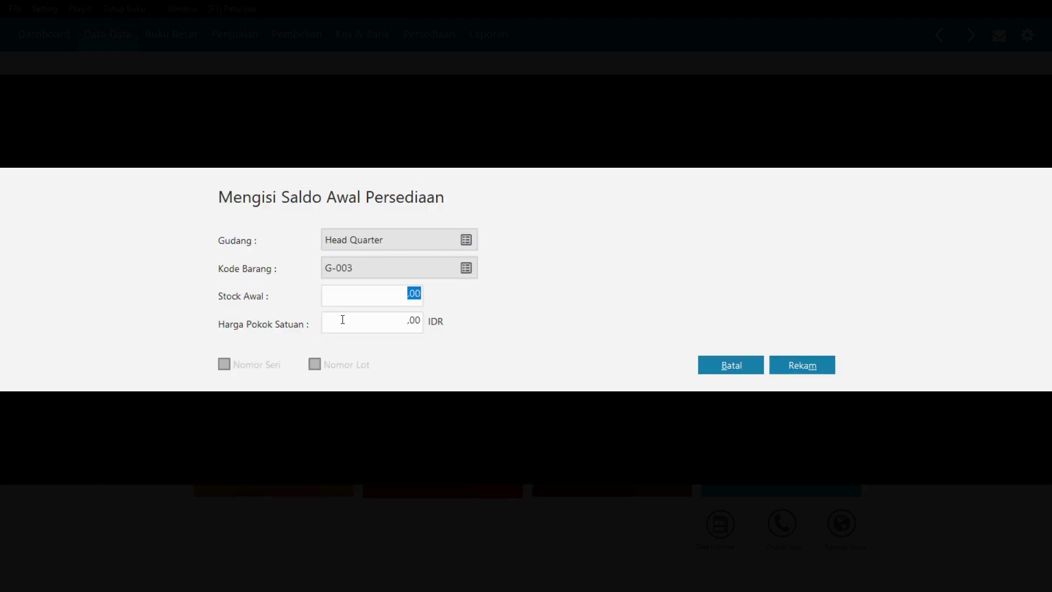
pyautogui.write('10')
pyautogui.press('Tab')
pyautogui.write('100000')
pyautogui.press('Tab')
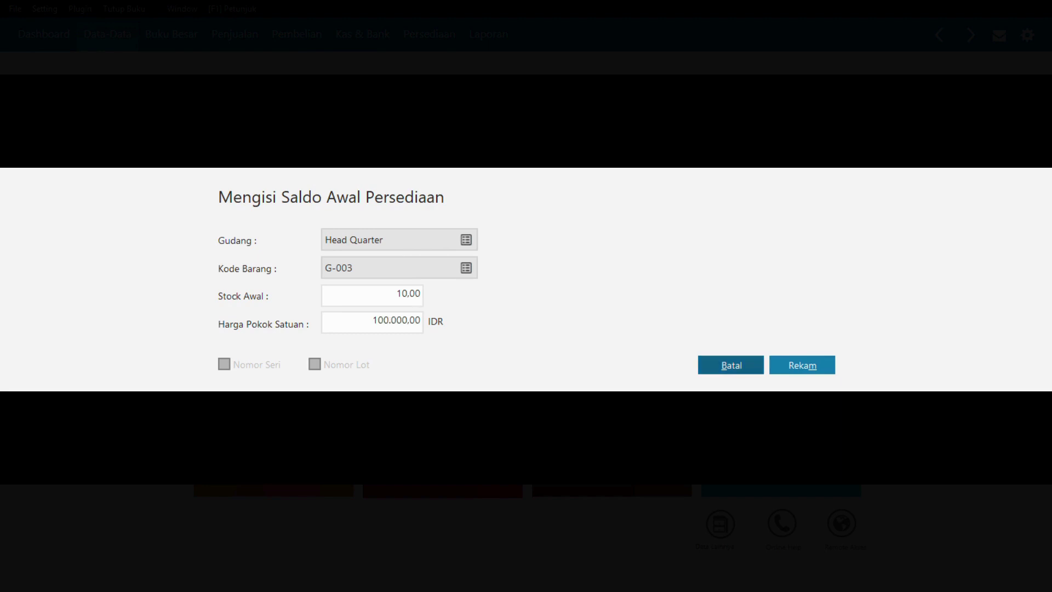
pyautogui.click(800, 368)
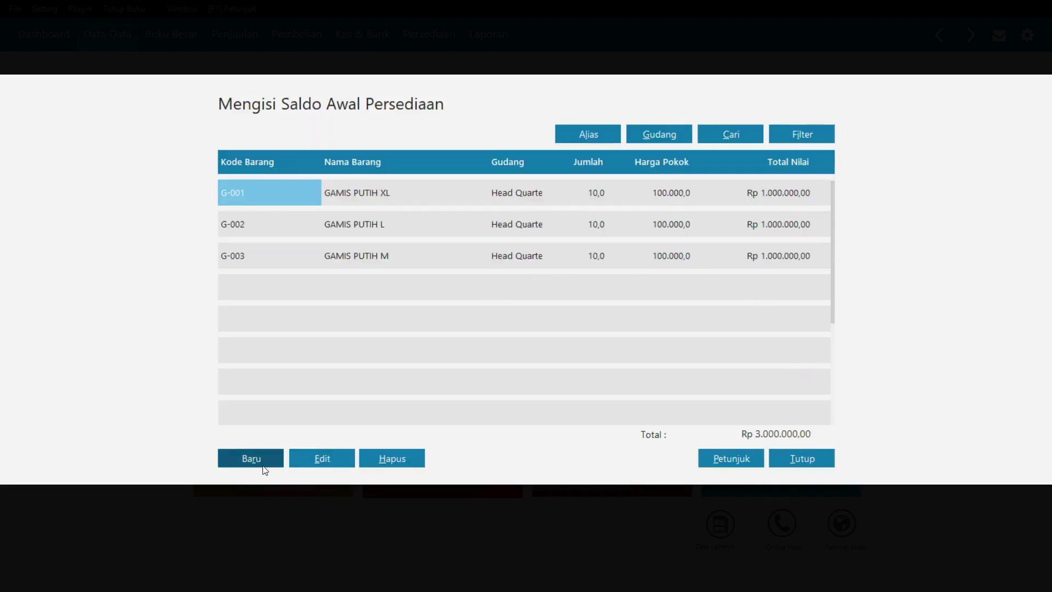
# - Record opening stock for J-001: quantity 10 at unit cost 10.000
pyautogui.click(259, 459)
pyautogui.click(473, 266)
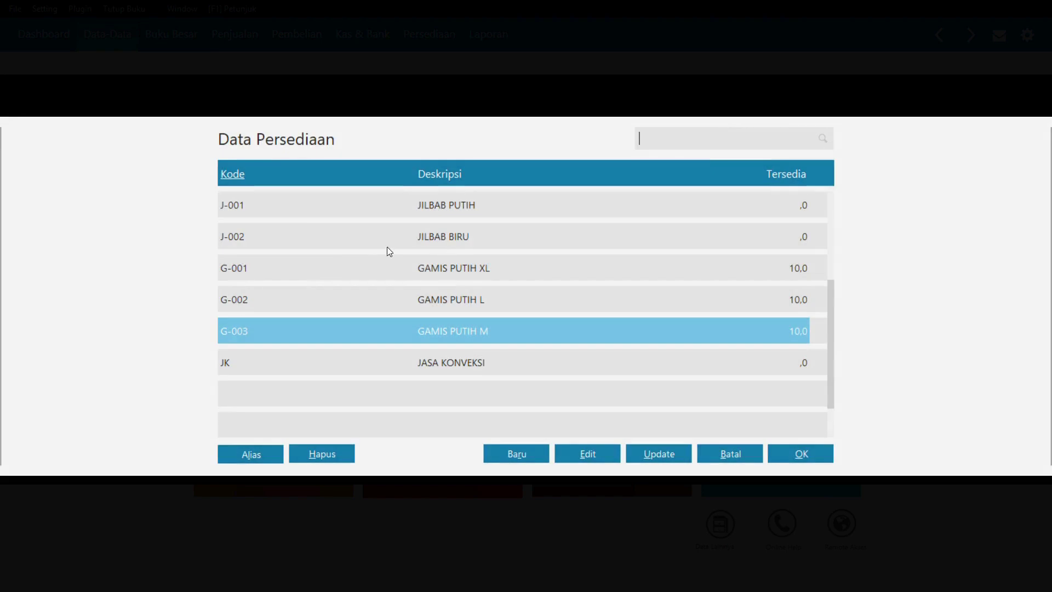
pyautogui.doubleClick(316, 205)
pyautogui.write('10')
pyautogui.press('Tab')
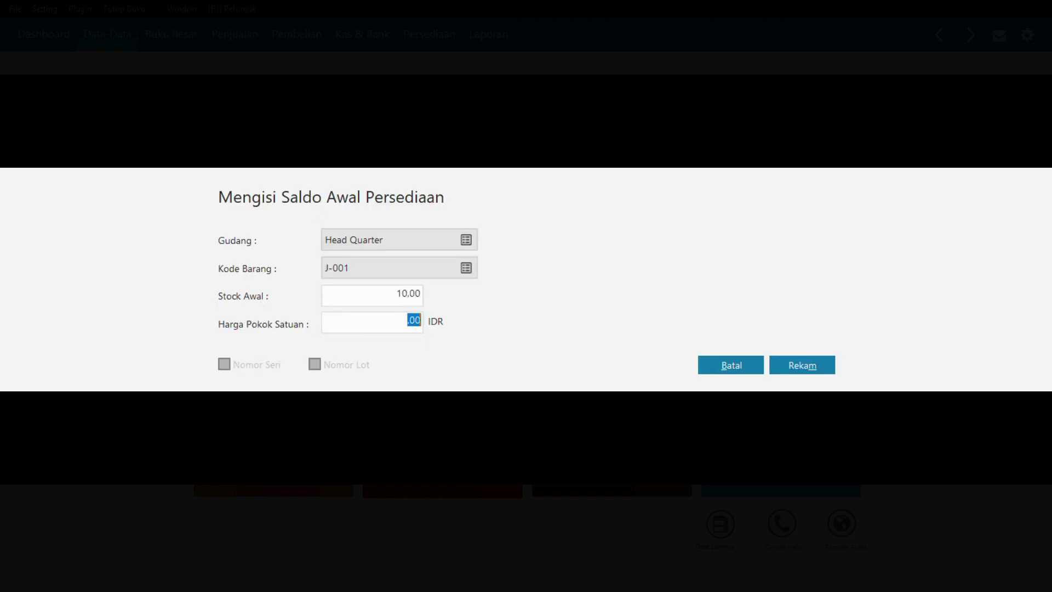
pyautogui.write('100000')
pyautogui.press('Tab')
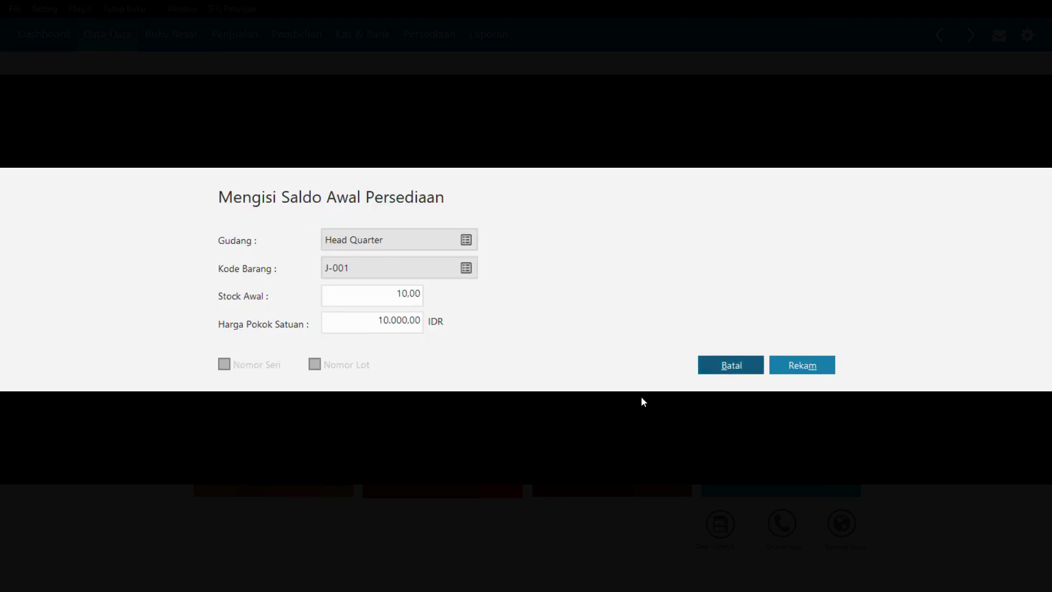
pyautogui.click(807, 361)
# - Record opening stock for J-002: quantity 10 at unit cost 10.000
pyautogui.click(238, 463)
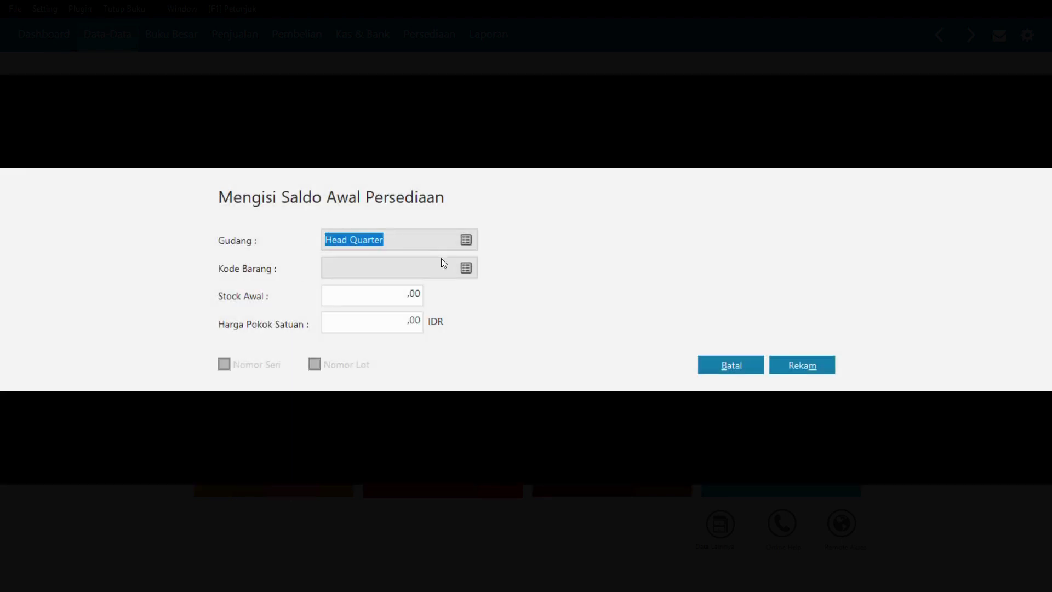
pyautogui.click(466, 267)
pyautogui.doubleClick(371, 236)
pyautogui.press('Tab')
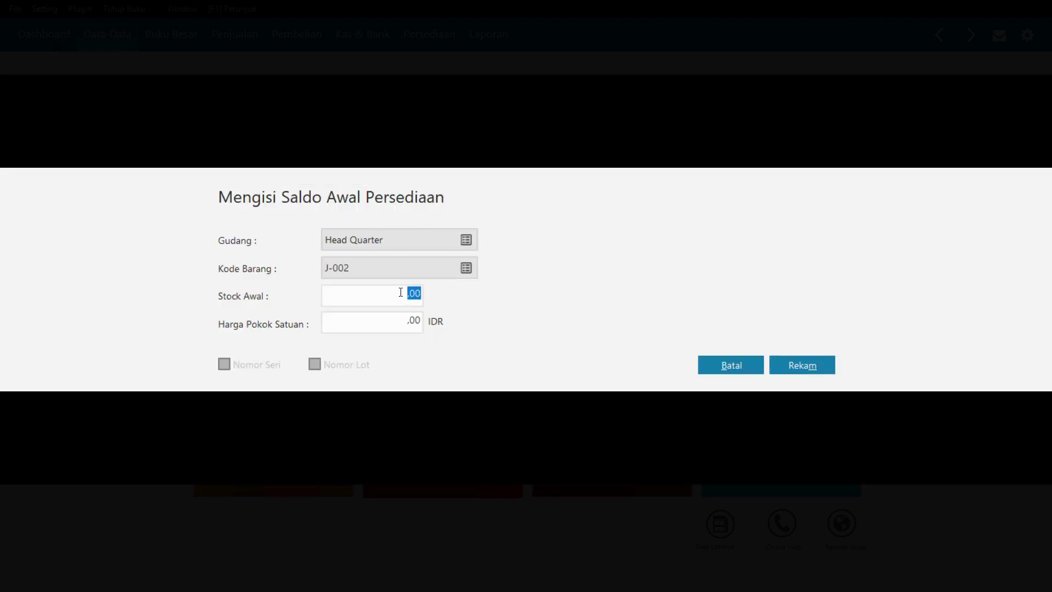
pyautogui.write('10')
pyautogui.press('Tab')
pyautogui.write('10.000')
pyautogui.press('Tab')
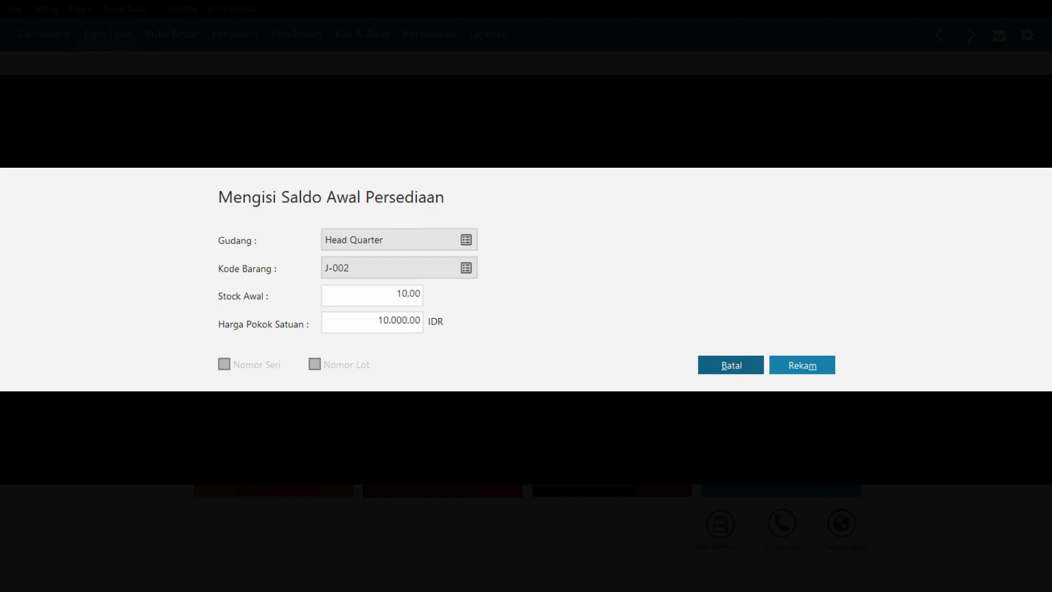
pyautogui.click(801, 371)
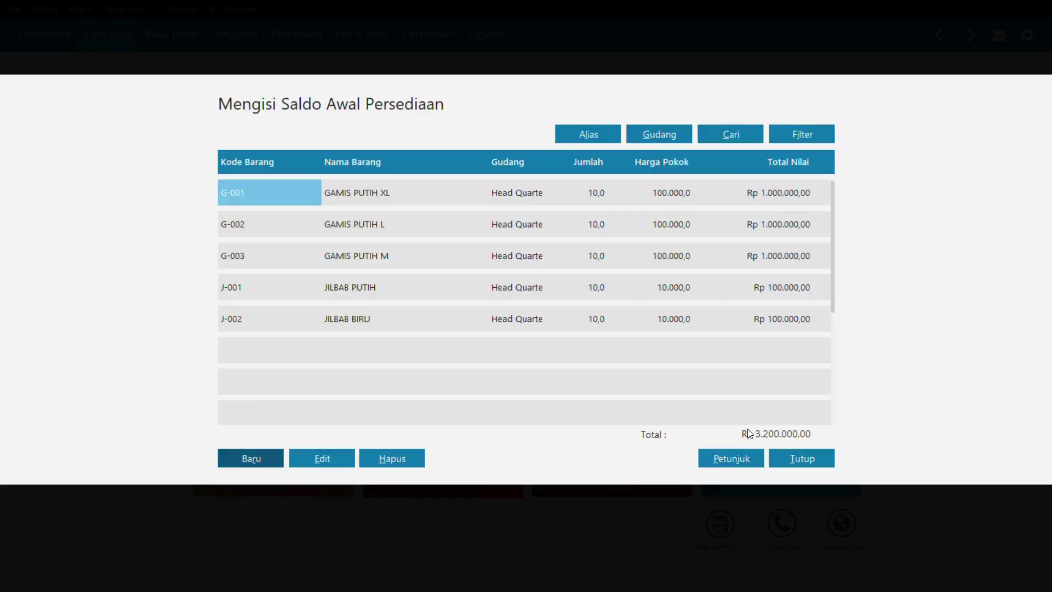
pyautogui.hotkey('alt', 'Tab')
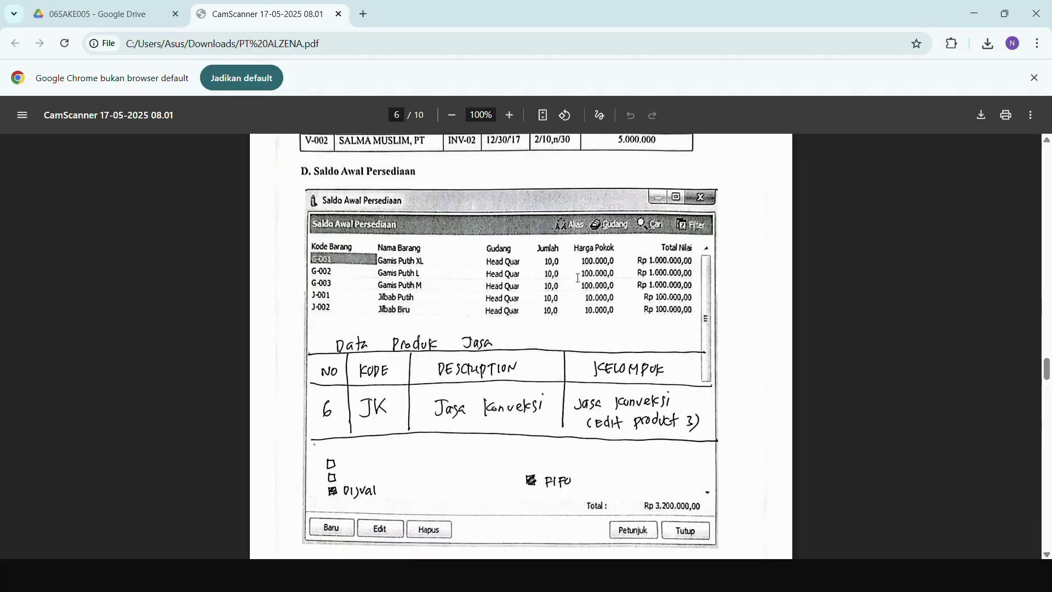
pyautogui.scroll(10, 548, 312)
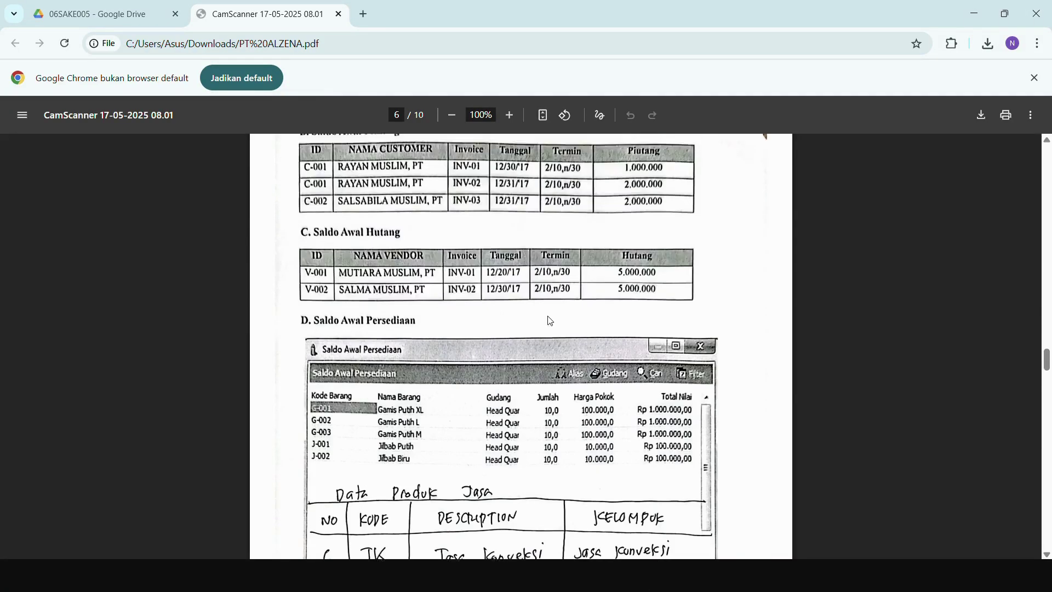
pyautogui.scroll(8, 547, 296)
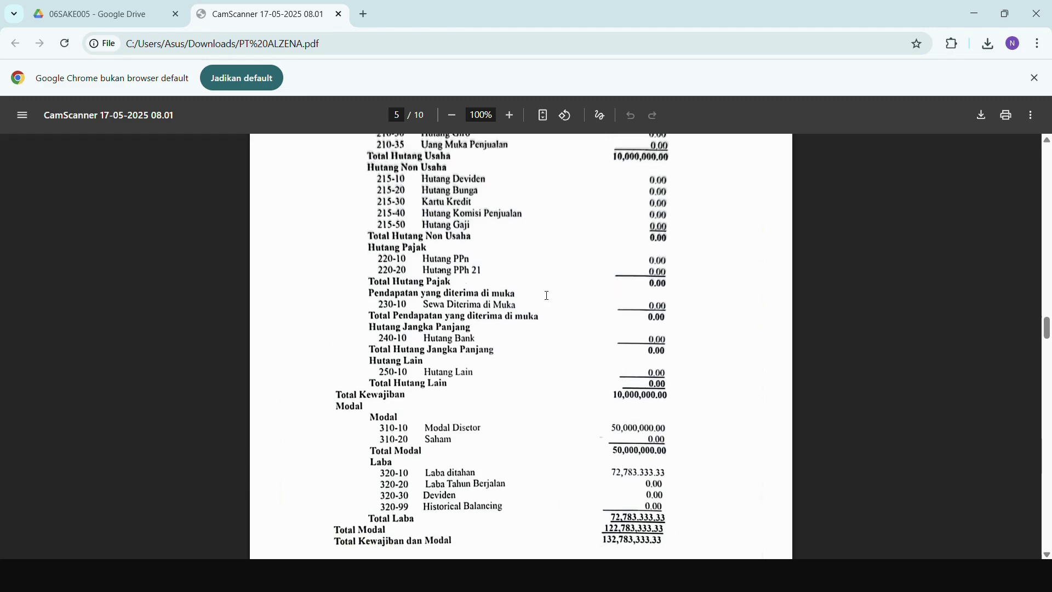
pyautogui.scroll(6, 541, 298)
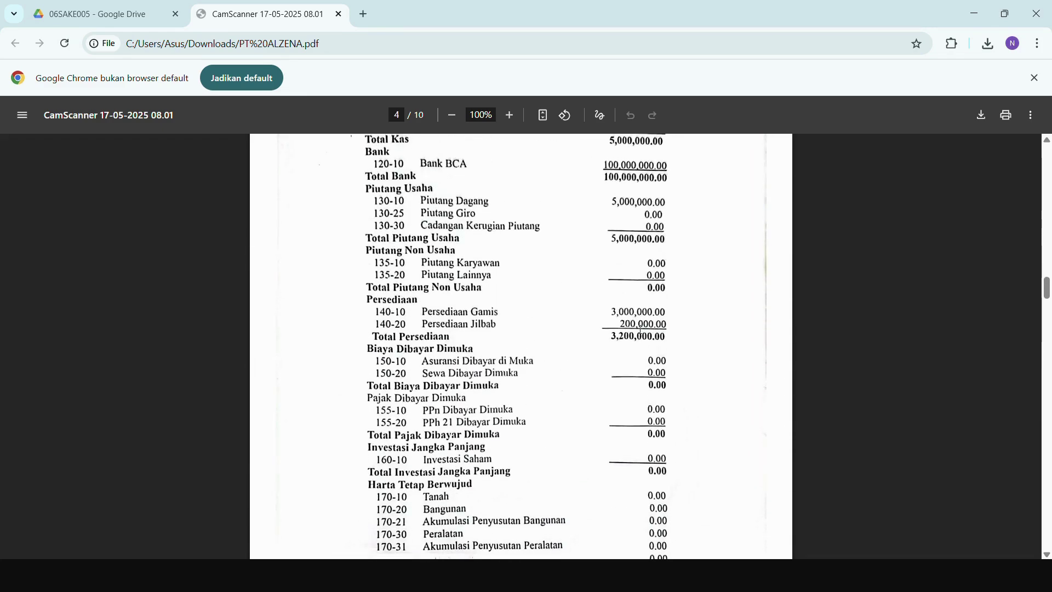
pyautogui.hotkey('alt', 'Tab')
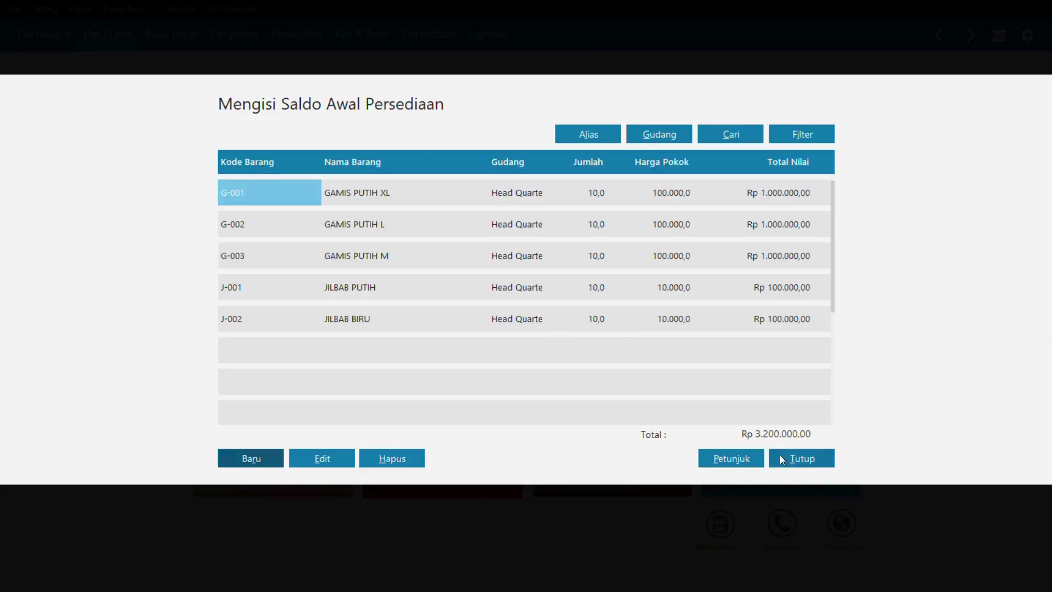
# - Close opening inventory and confirm recalculating ending stock balances, accepting the 'all balances correct' result
pyautogui.click(780, 457)
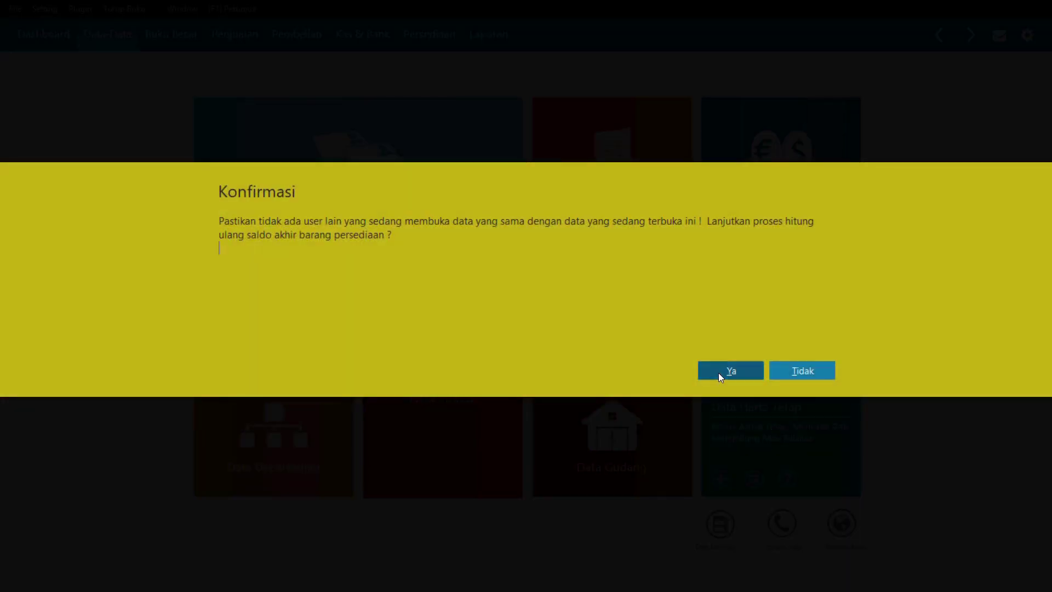
pyautogui.click(718, 371)
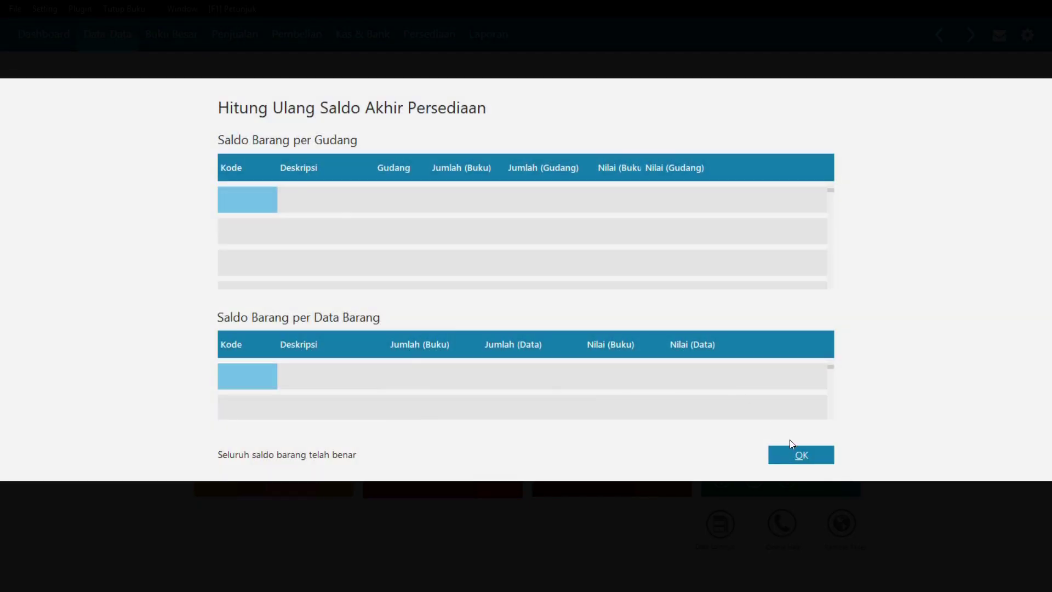
pyautogui.click(795, 454)
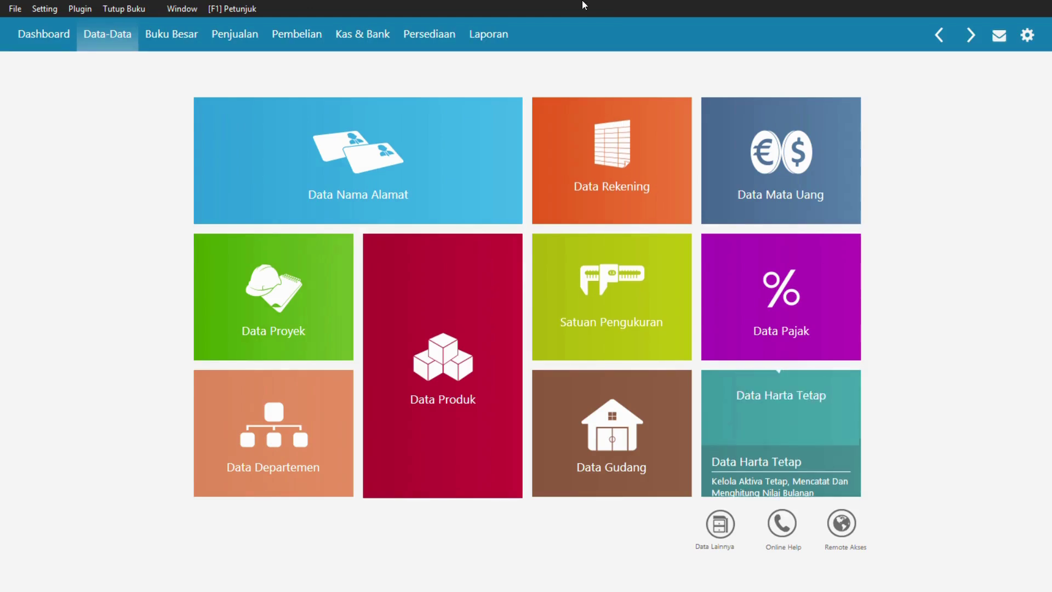
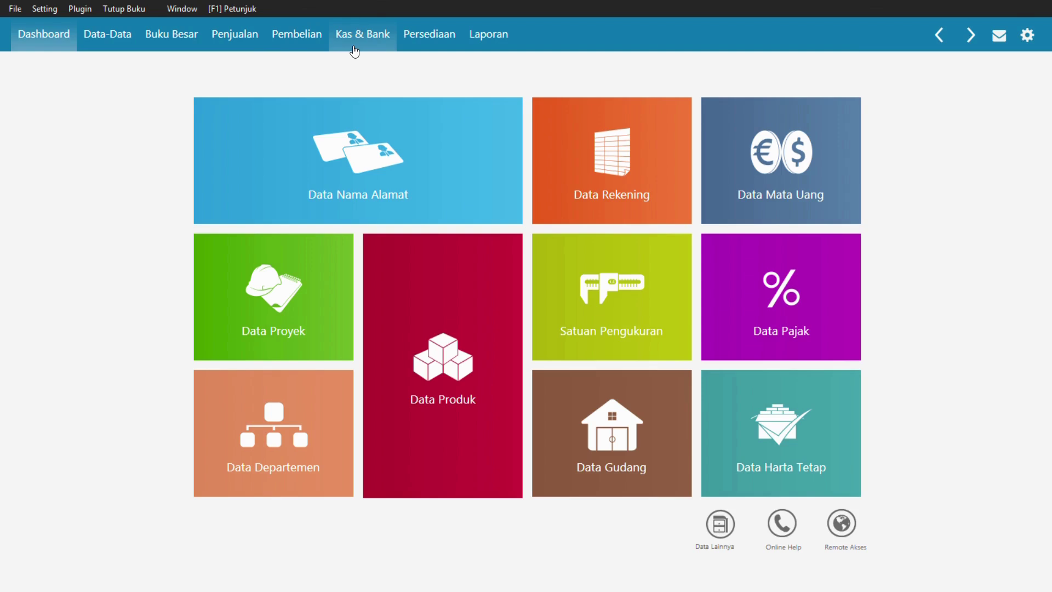
# - Start a new purchase invoice from Pembelian > Invoice Pembelian and tick Jasa for service lines
pyautogui.click(292, 38)
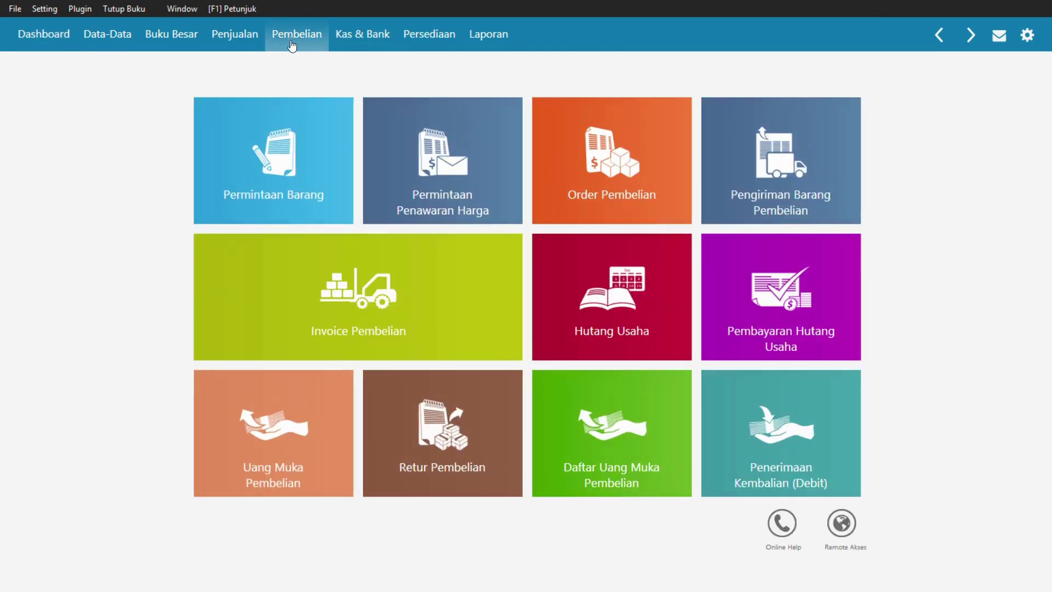
pyautogui.click(371, 309)
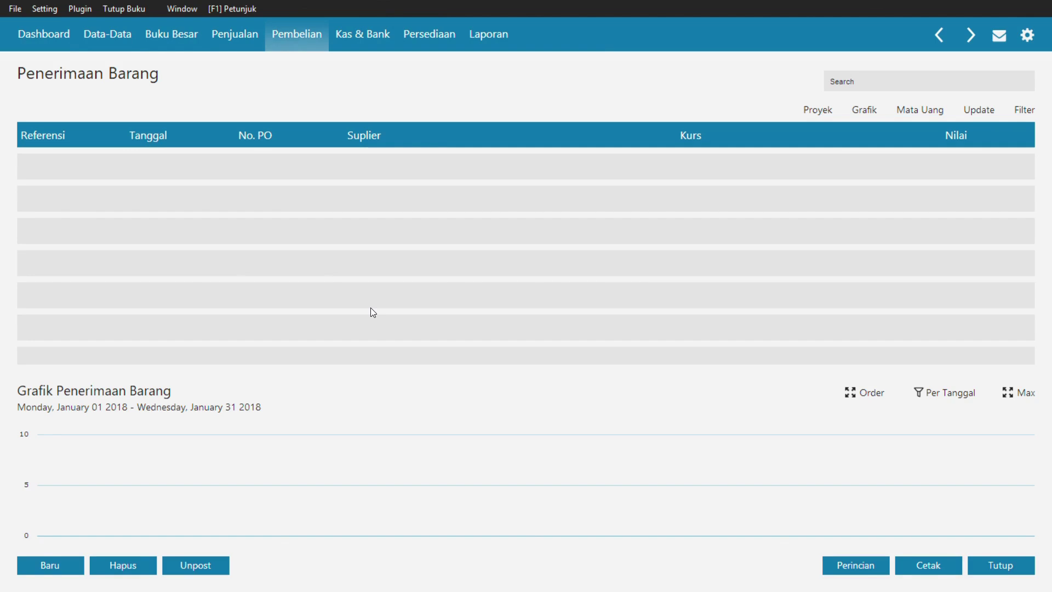
pyautogui.click(36, 559)
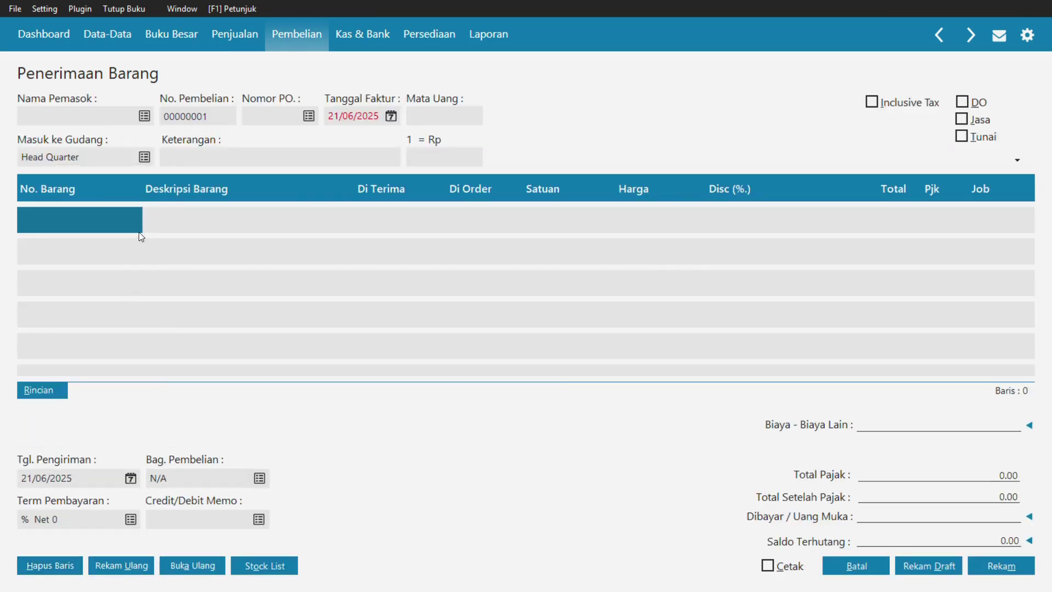
pyautogui.click(972, 122)
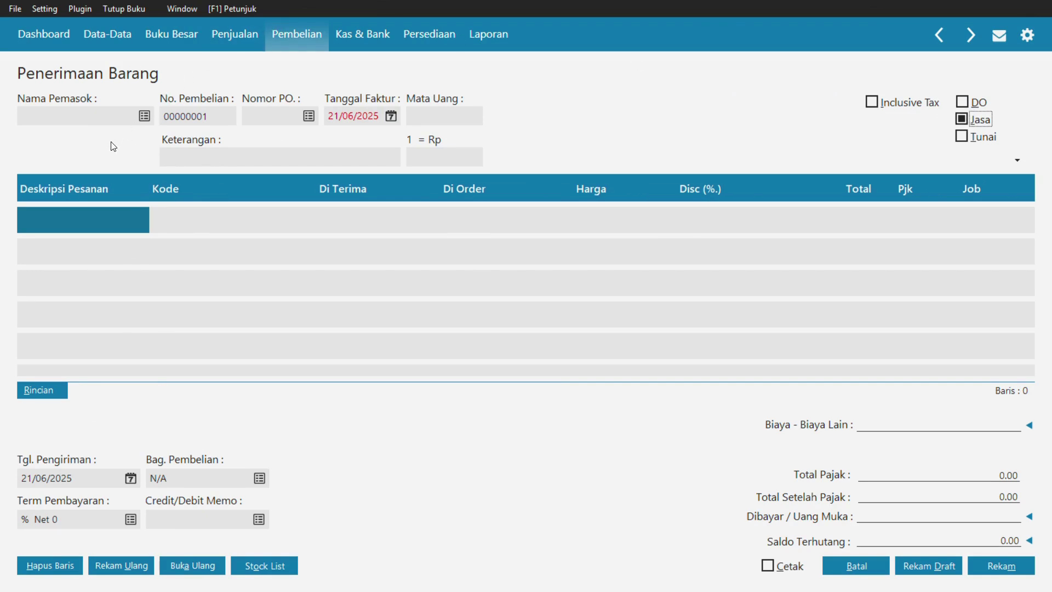
# - Open the supplier lookup and check the invoice PDF for the vendor details
pyautogui.click(148, 120)
pyautogui.click(146, 116)
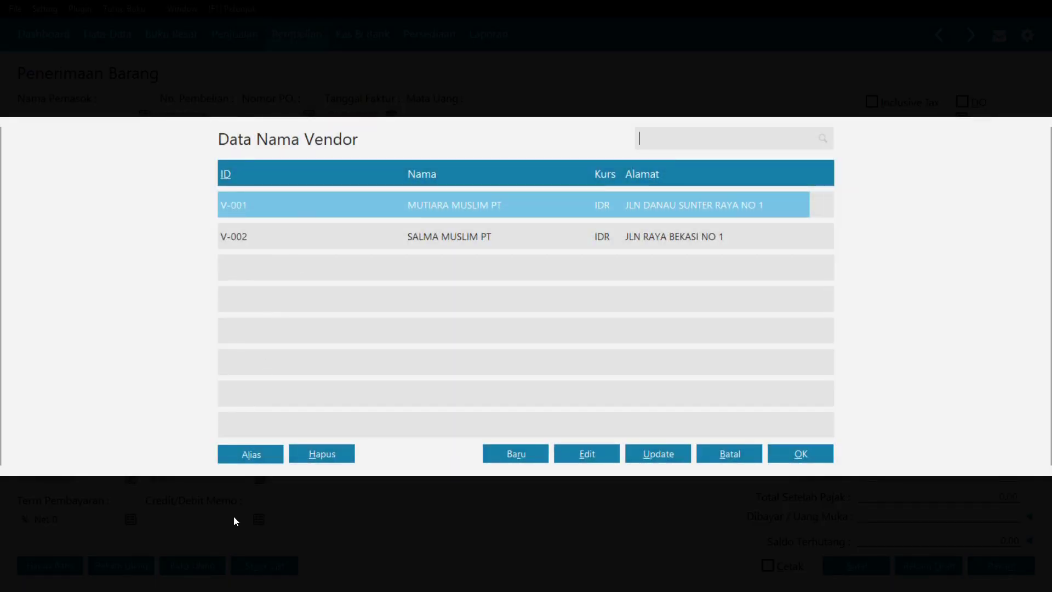
pyautogui.hotkey('alt', 'Tab')
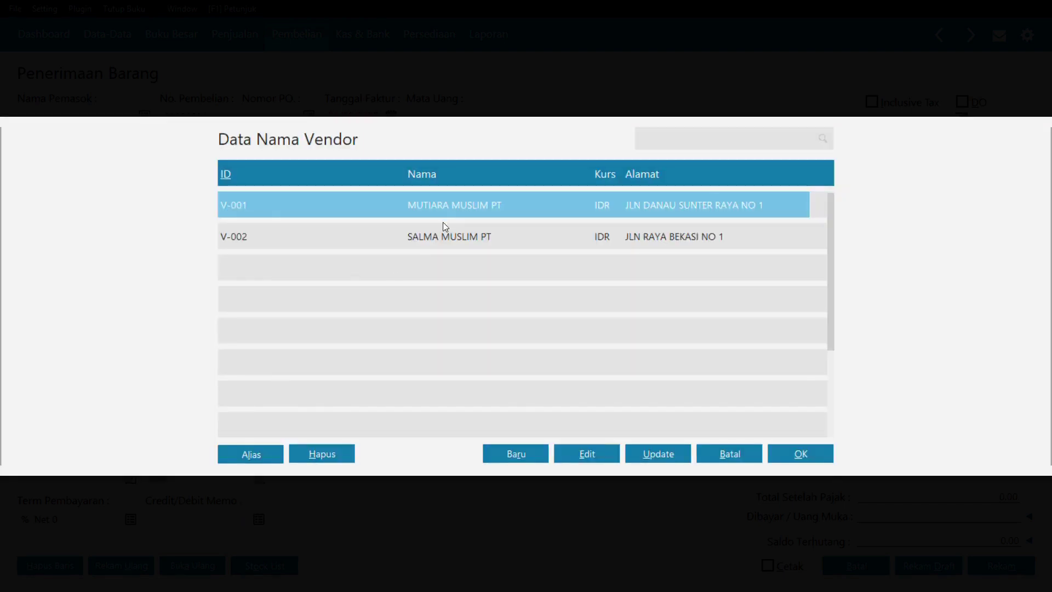
pyautogui.hotkey('alt', 'Tab')
pyautogui.hotkey('alt', 'Tab')
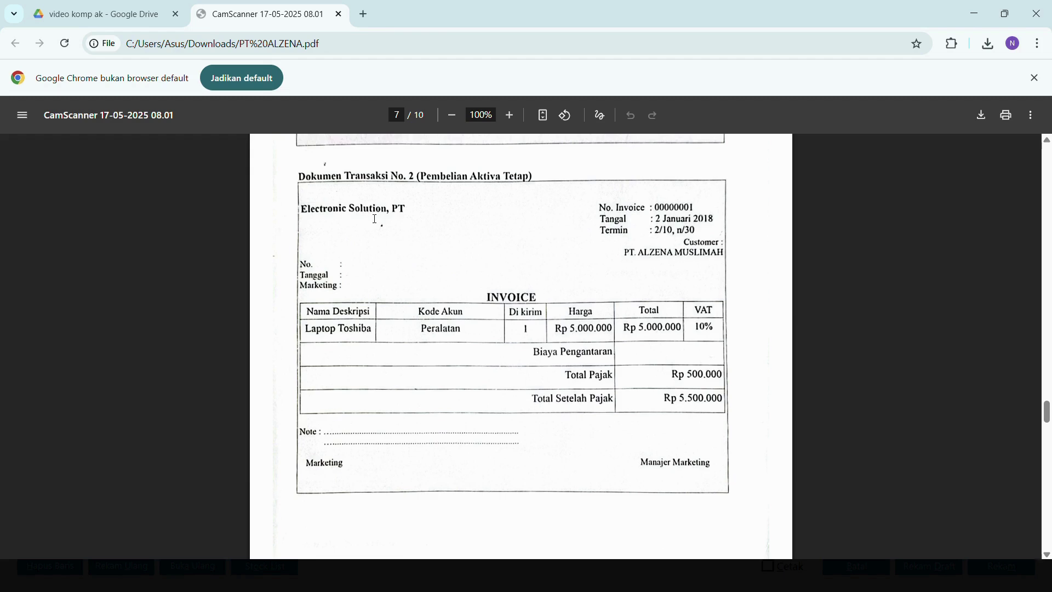
pyautogui.hotkey('alt', 'Tab')
pyautogui.hotkey('alt', 'Tab')
pyautogui.hotkey('alt', 'Tab')
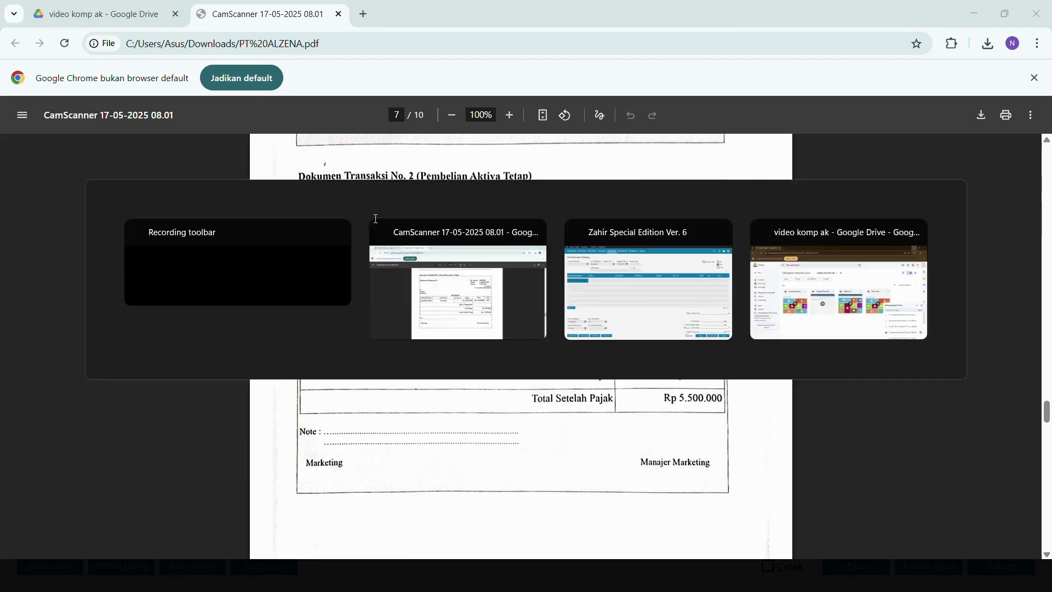
pyautogui.hotkey('alt', 'Tab')
pyautogui.hotkey('alt', 'Tab')
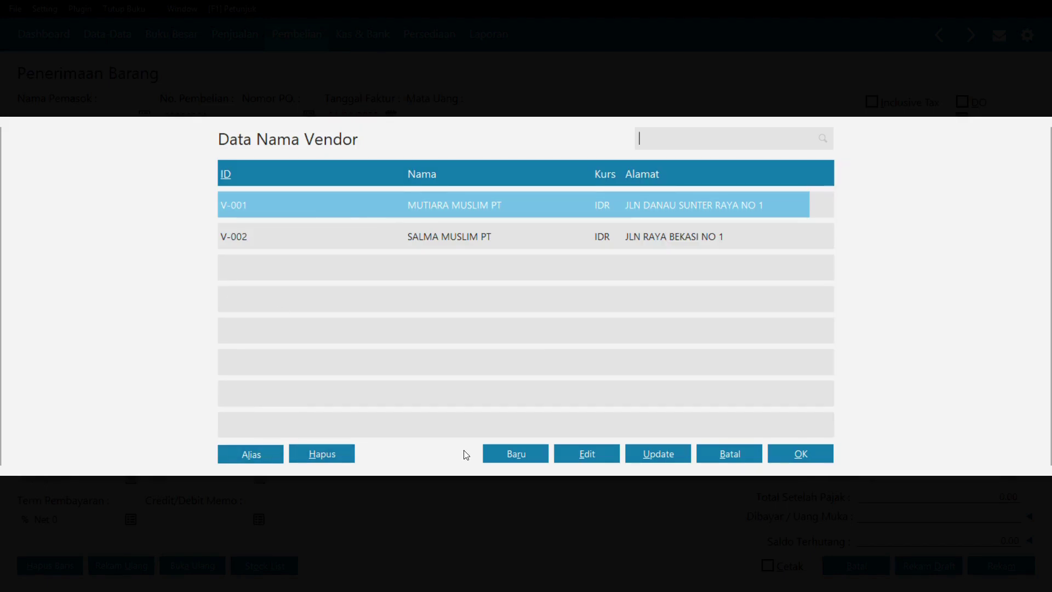
# - Create vendor V-003 ELECTRONIC SOLUTION PT and select it as the supplier
pyautogui.click(507, 453)
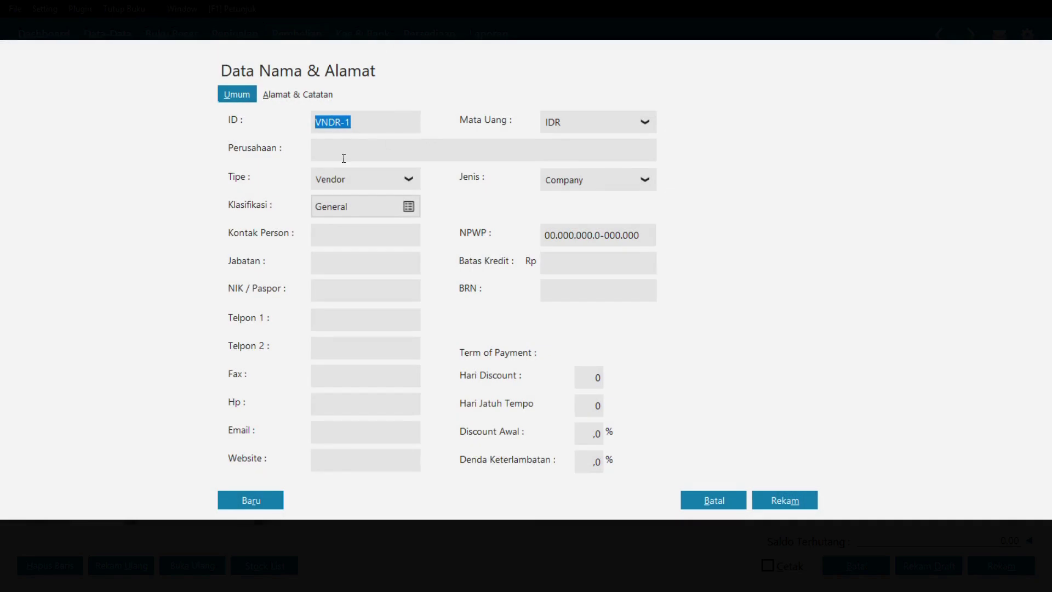
pyautogui.click(359, 148)
pyautogui.doubleClick(347, 121)
pyautogui.write('V-003')
pyautogui.click(353, 145)
pyautogui.write('ELECTR')
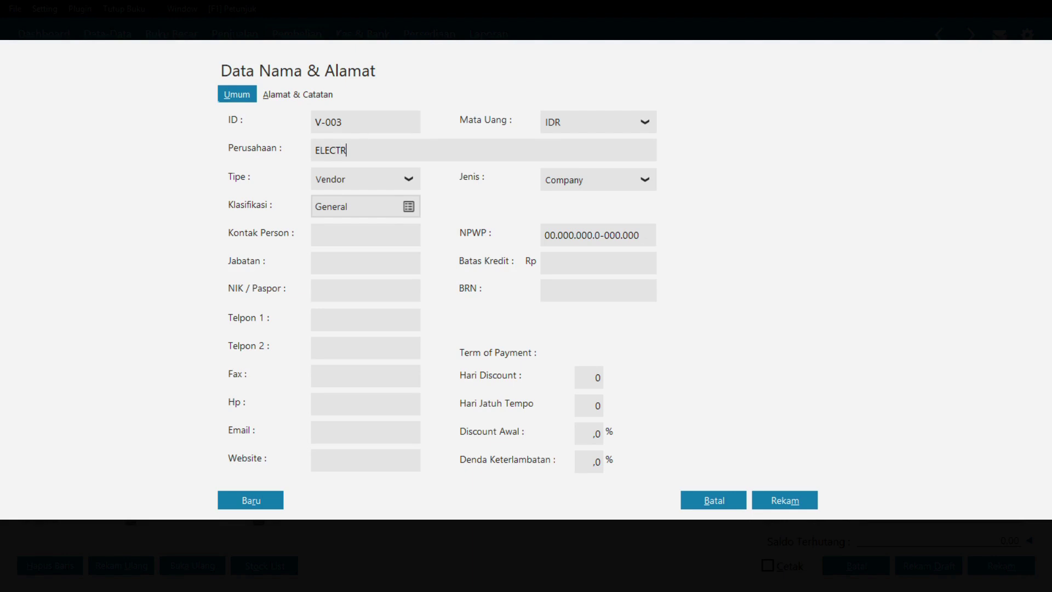
pyautogui.write('ONIC SOLUTIONS')
pyautogui.press('BackSpace')
pyautogui.press('BackSpace')
pyautogui.write('PT')
pyautogui.click(797, 505)
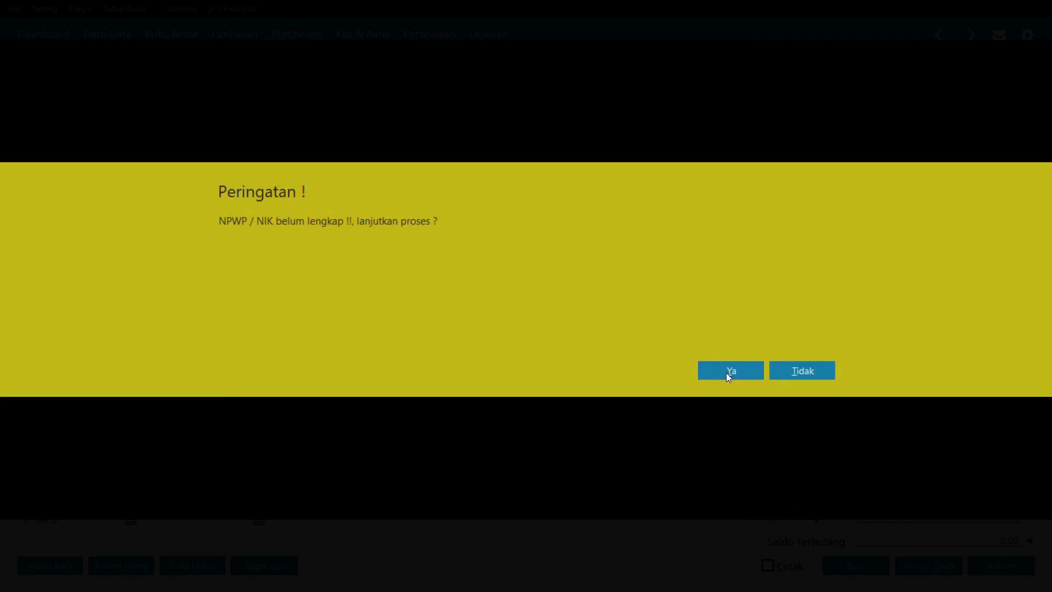
pyautogui.click(727, 373)
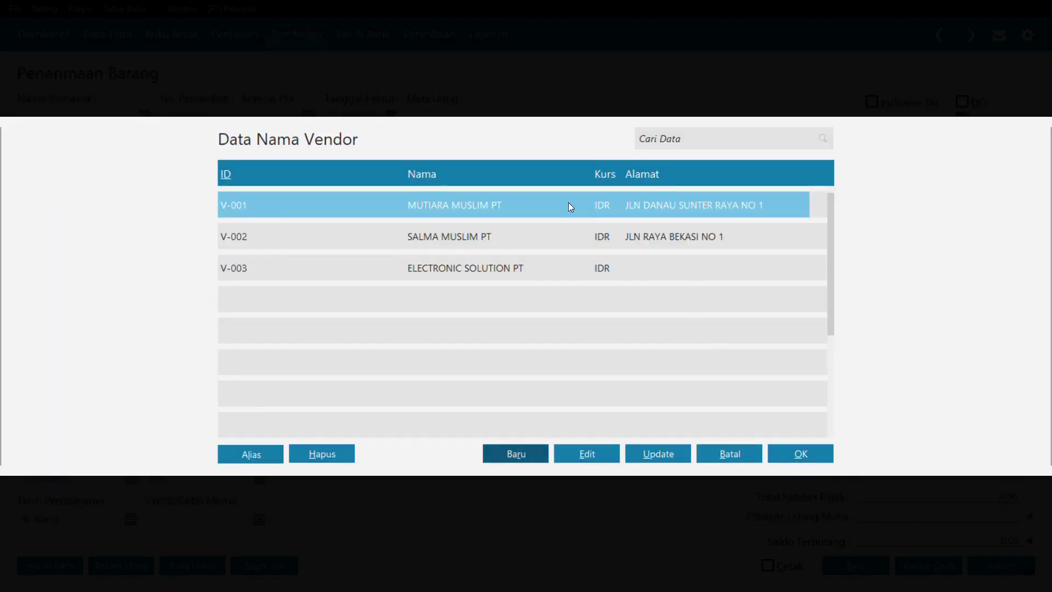
pyautogui.click(433, 265)
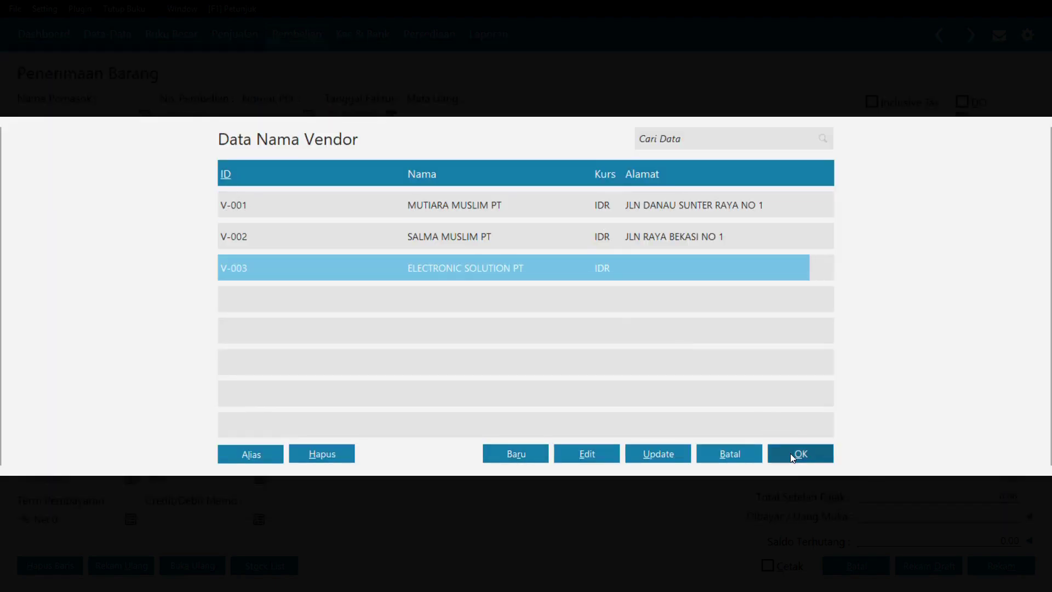
pyautogui.click(790, 453)
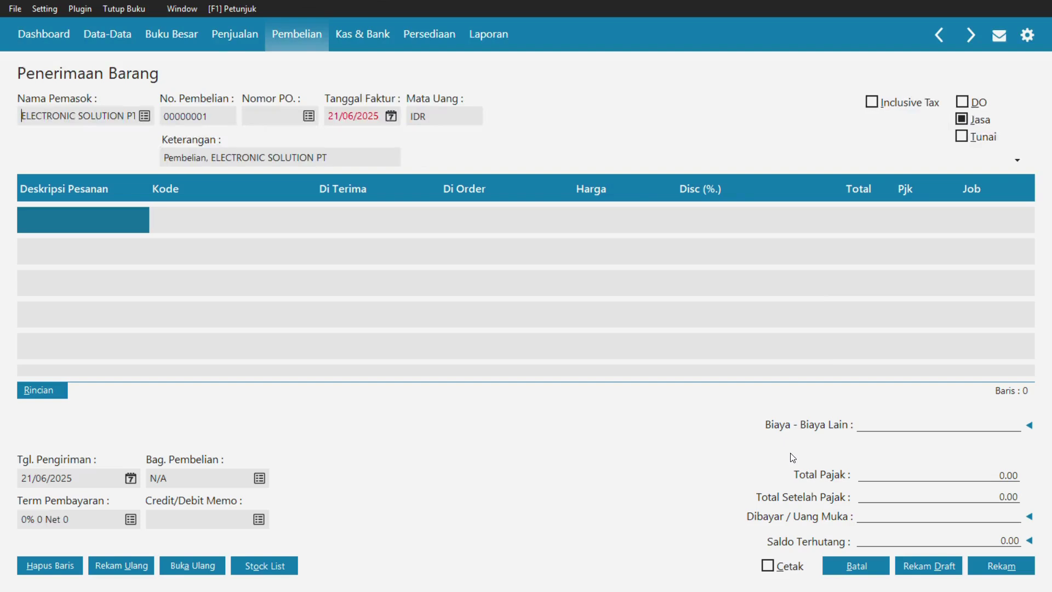
# - Date the invoice 02/01/2018 and add a 'Laptop Toshiba' line on the Peralatan account
pyautogui.click(365, 115)
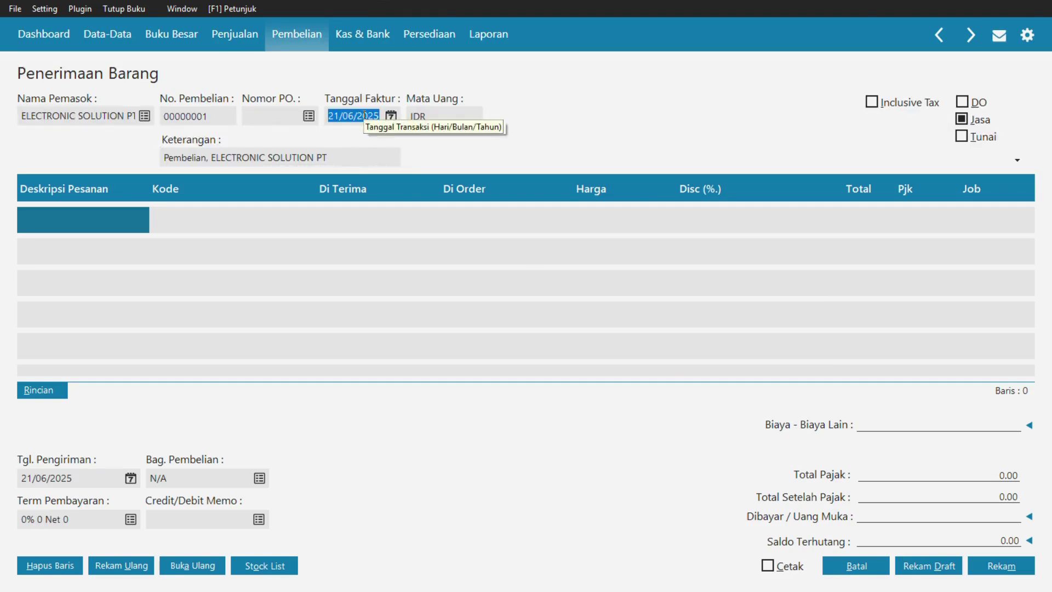
pyautogui.write('02/')
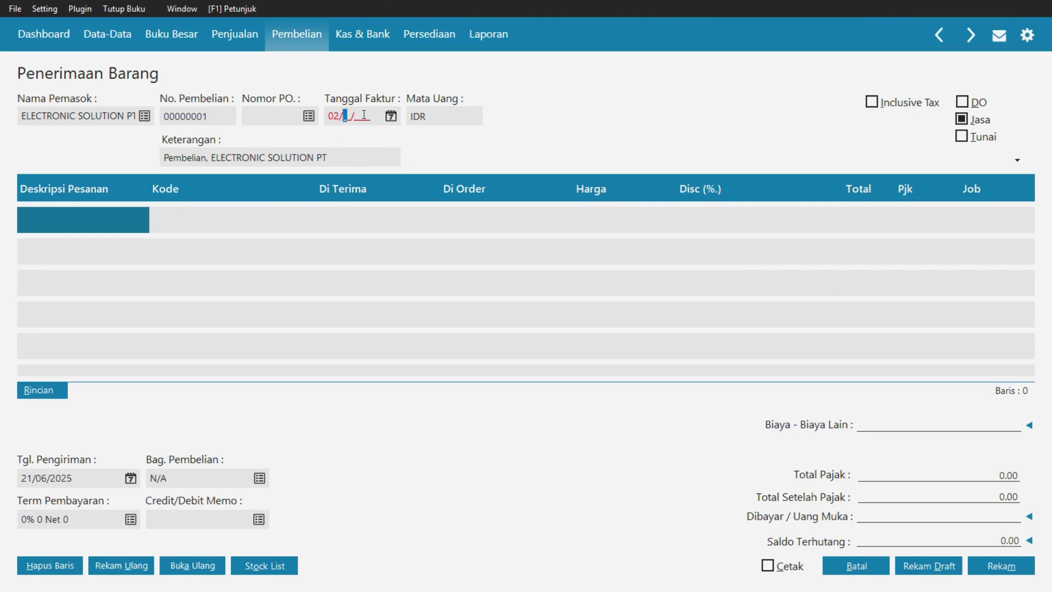
pyautogui.write('01/2018')
pyautogui.click(63, 220)
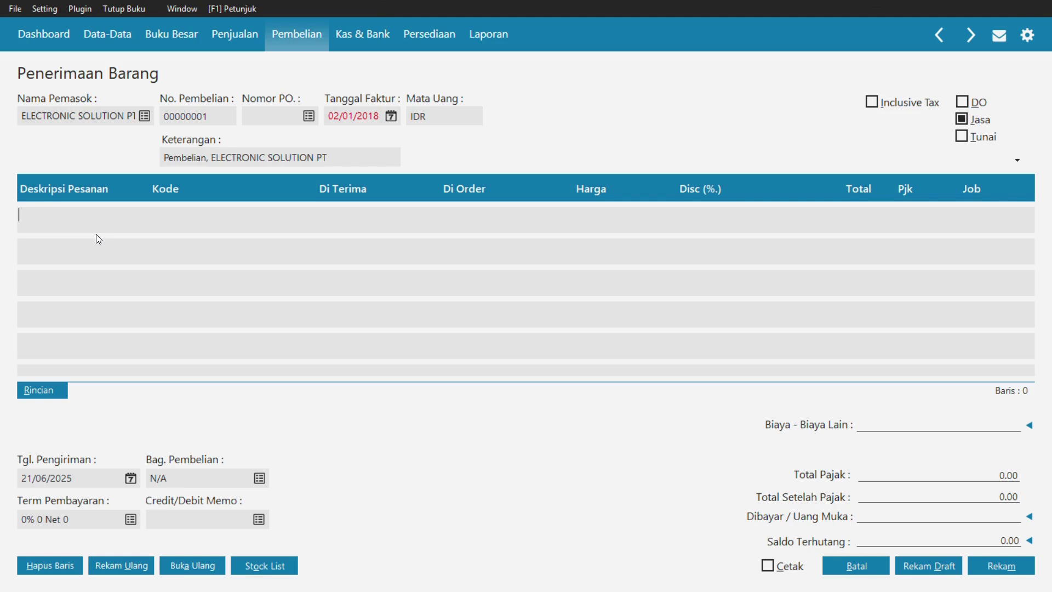
pyautogui.write('L')
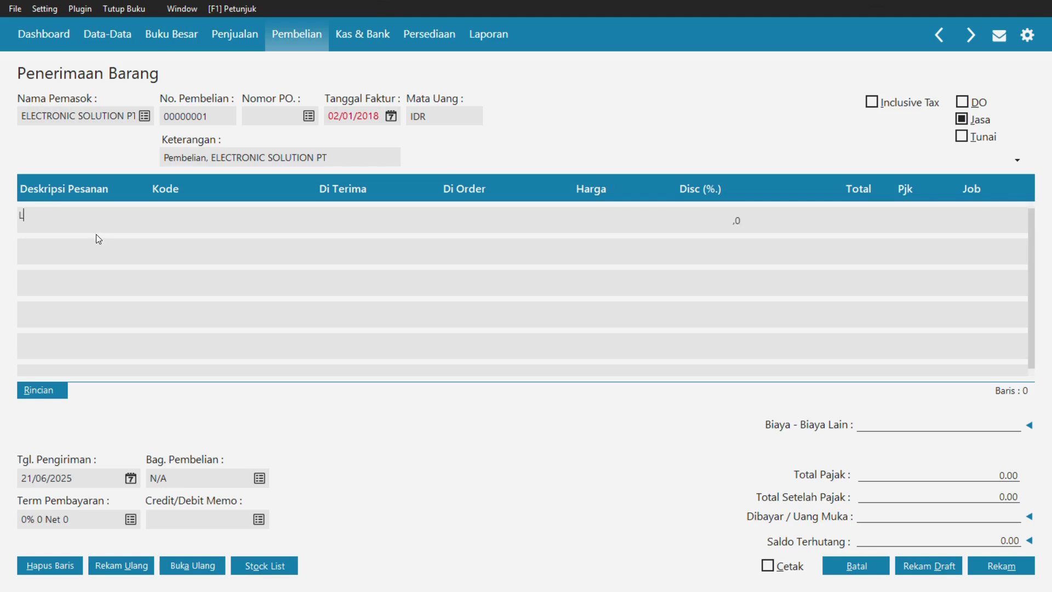
pyautogui.write('aptop  Toshiba')
pyautogui.press('Tab')
pyautogui.click(204, 234)
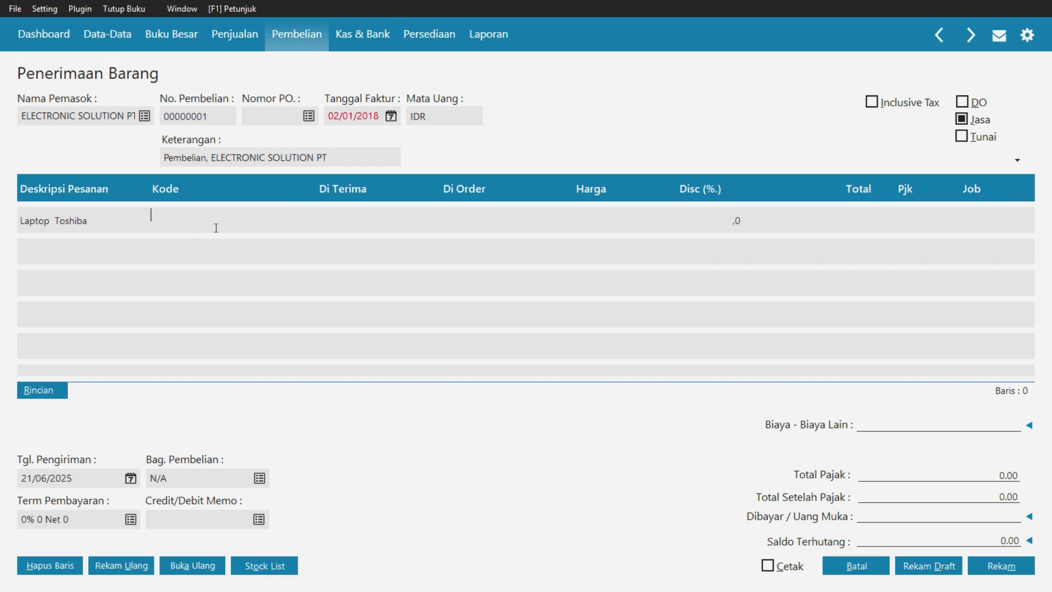
pyautogui.click(216, 227)
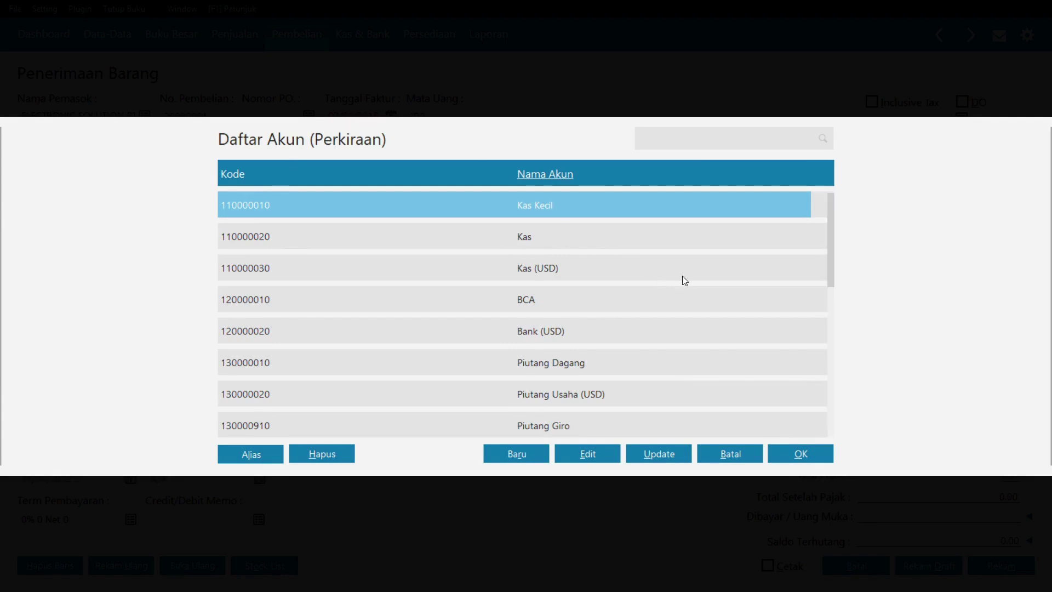
pyautogui.write('perala')
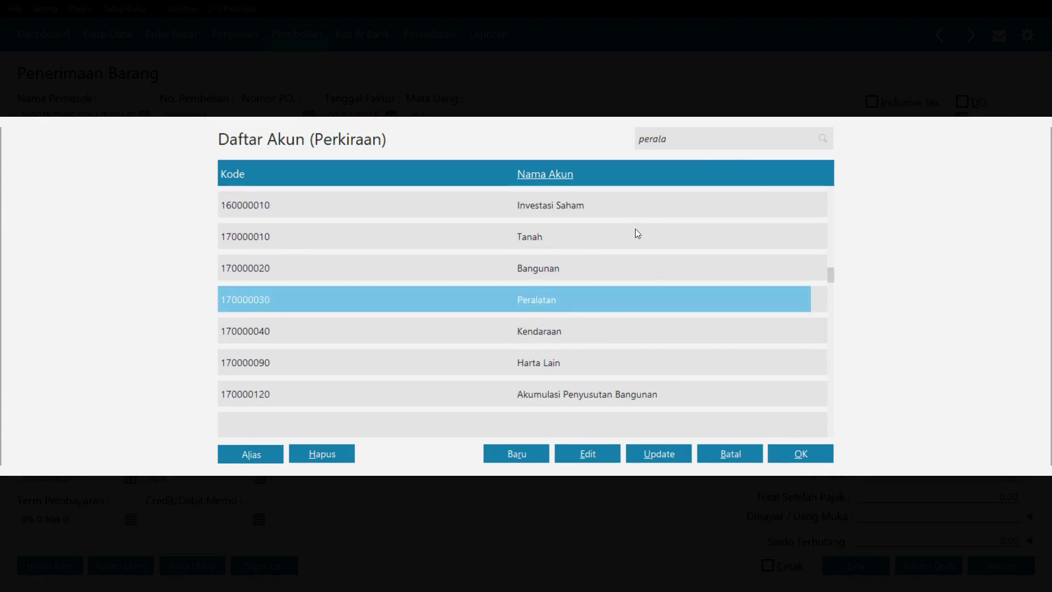
pyautogui.click(808, 456)
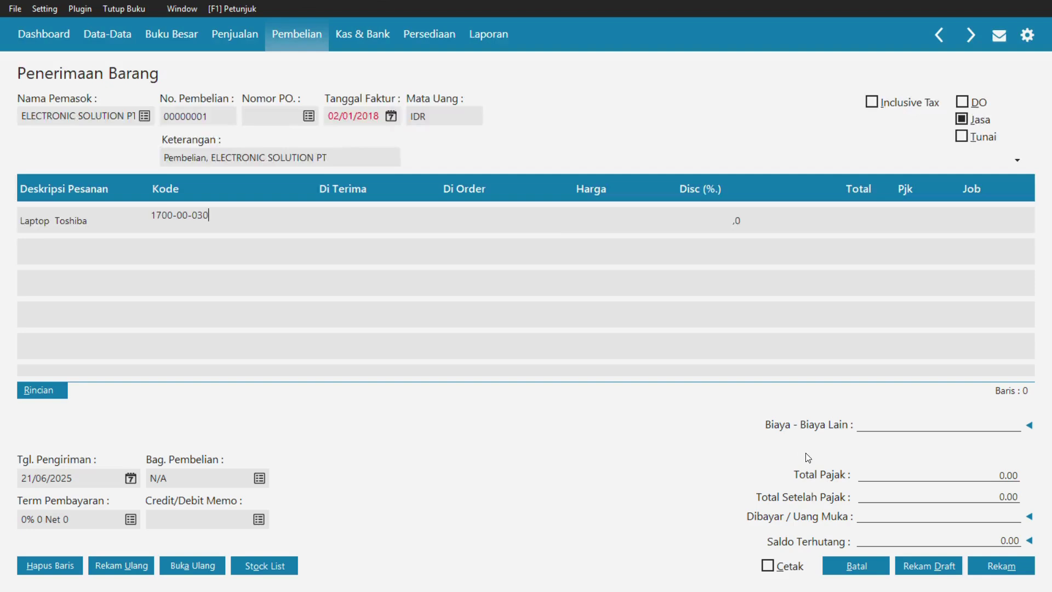
# - Give the laptop line quantity 1, price 5.000.000 and VAT tax
pyautogui.press('Tab')
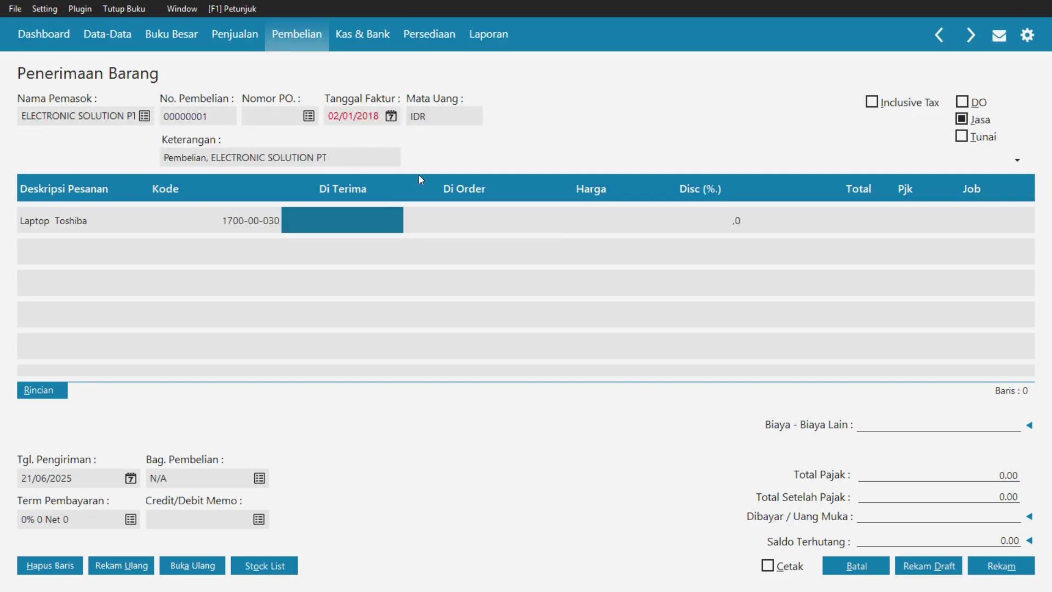
pyautogui.write('1')
pyautogui.press('Tab')
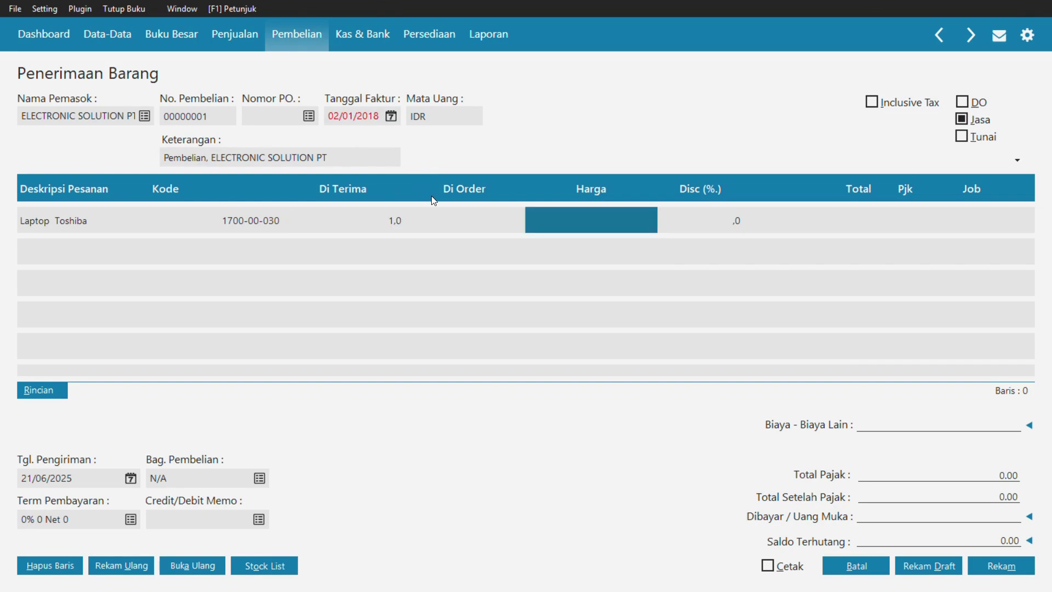
pyautogui.write('5.000.000,')
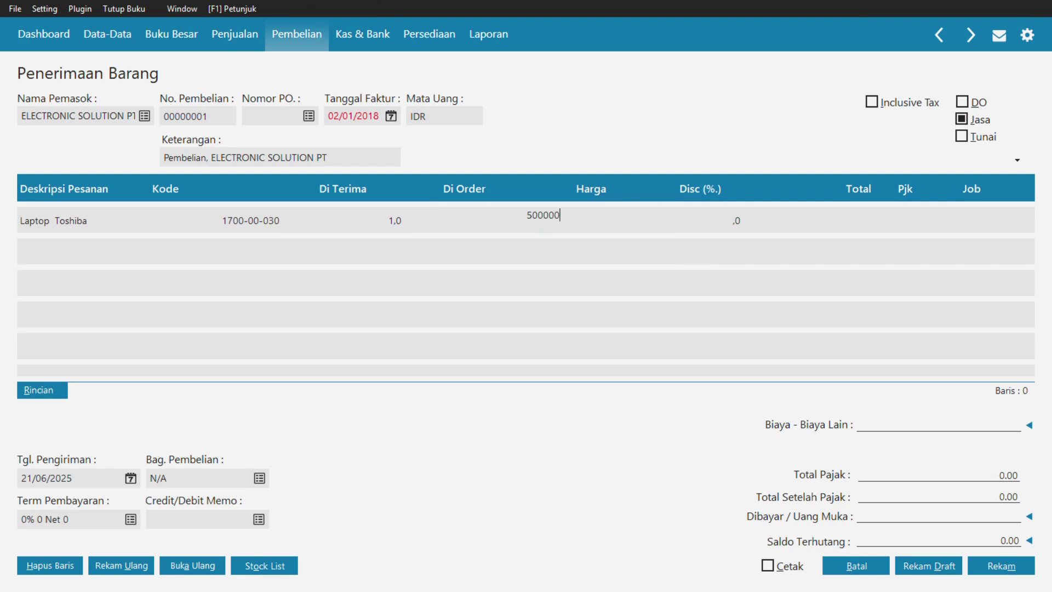
pyautogui.write('000,0')
pyautogui.press('Tab')
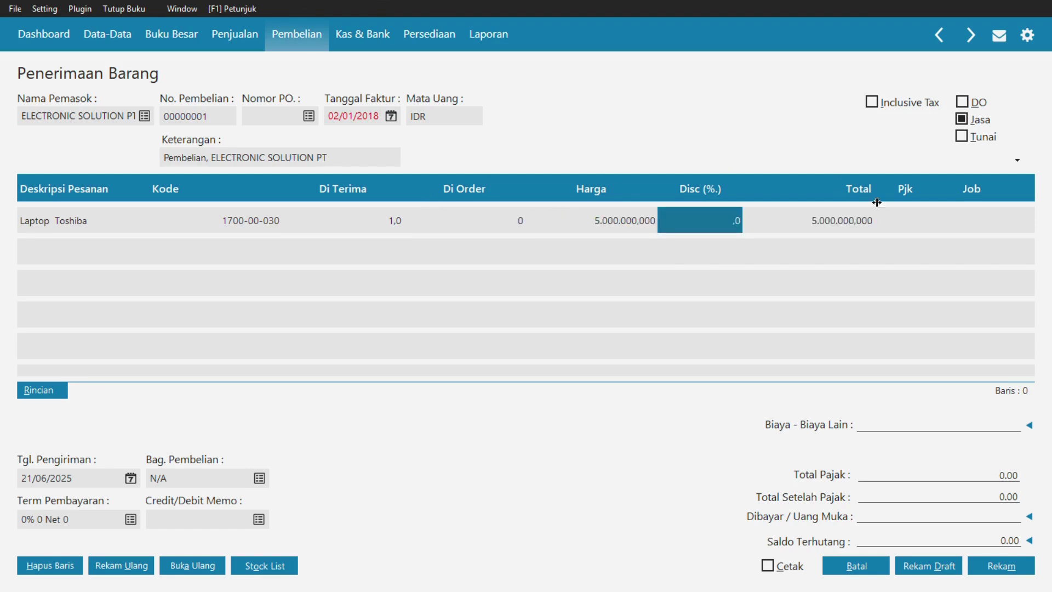
pyautogui.click(907, 220)
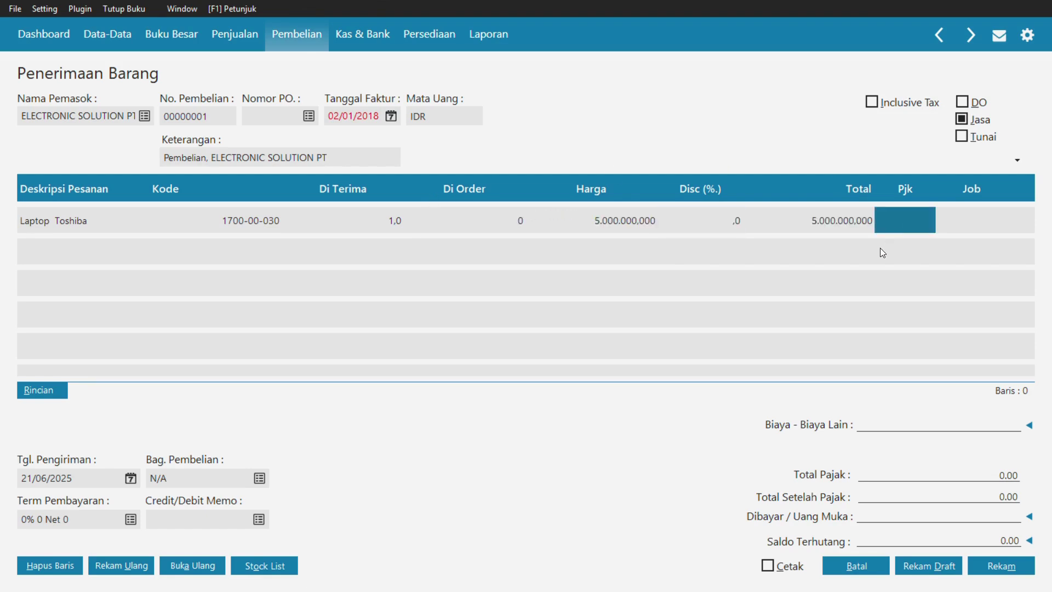
pyautogui.click(903, 231)
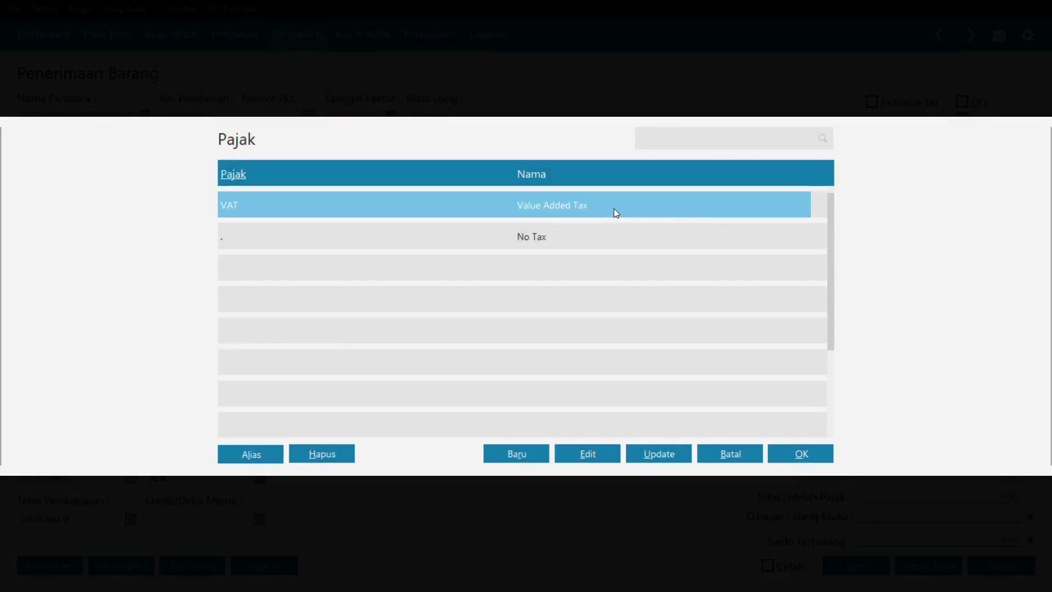
pyautogui.click(817, 454)
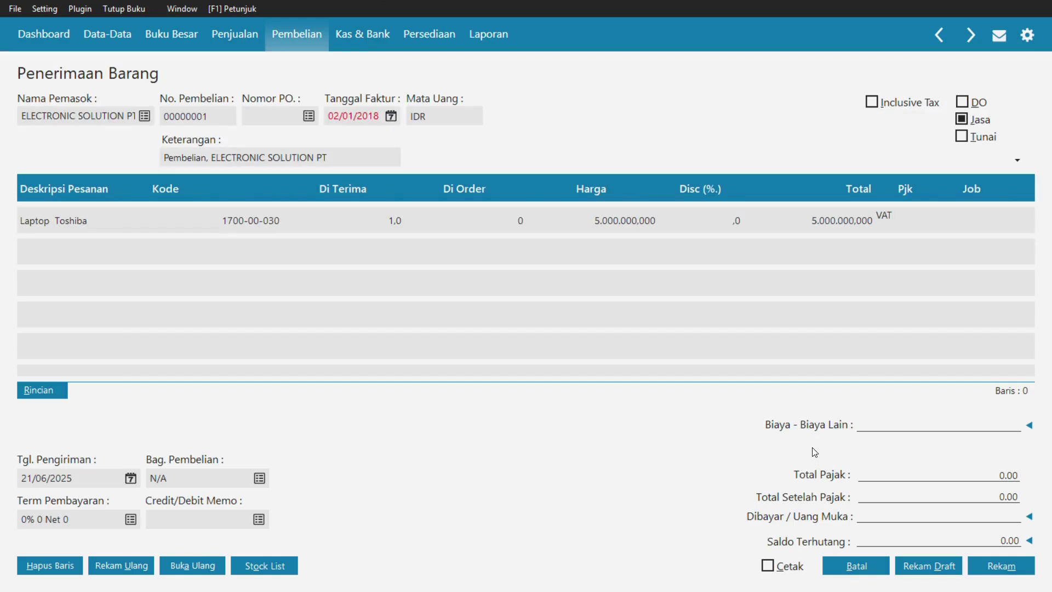
pyautogui.press('Tab')
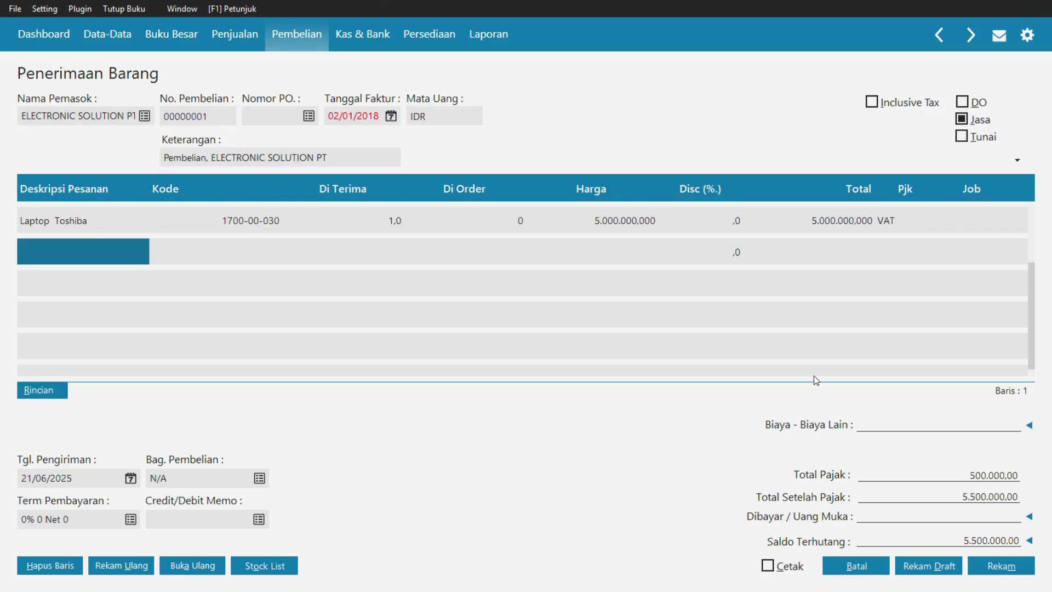
# - Set the delivery date to 02/01/2018
pyautogui.moveTo(21, 478); pyautogui.dragTo(68, 475)
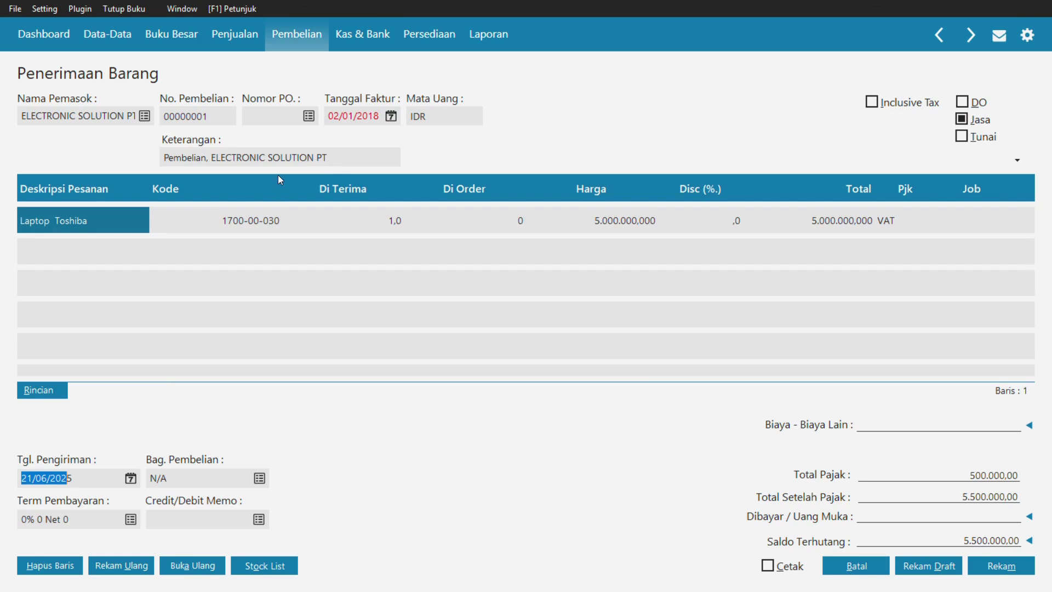
pyautogui.moveTo(82, 478); pyautogui.dragTo(11, 478)
pyautogui.press('BackSpace')
pyautogui.write('0')
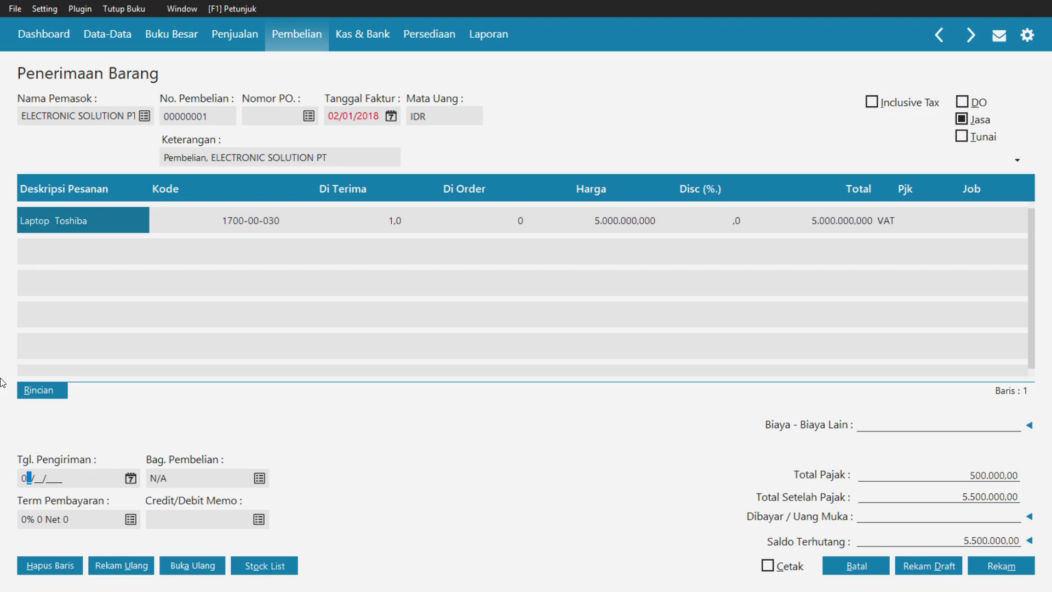
pyautogui.write('2/01/2018')
# - Set payment terms to 2% 10 Net 30 and save the purchase receipt
pyautogui.click(129, 519)
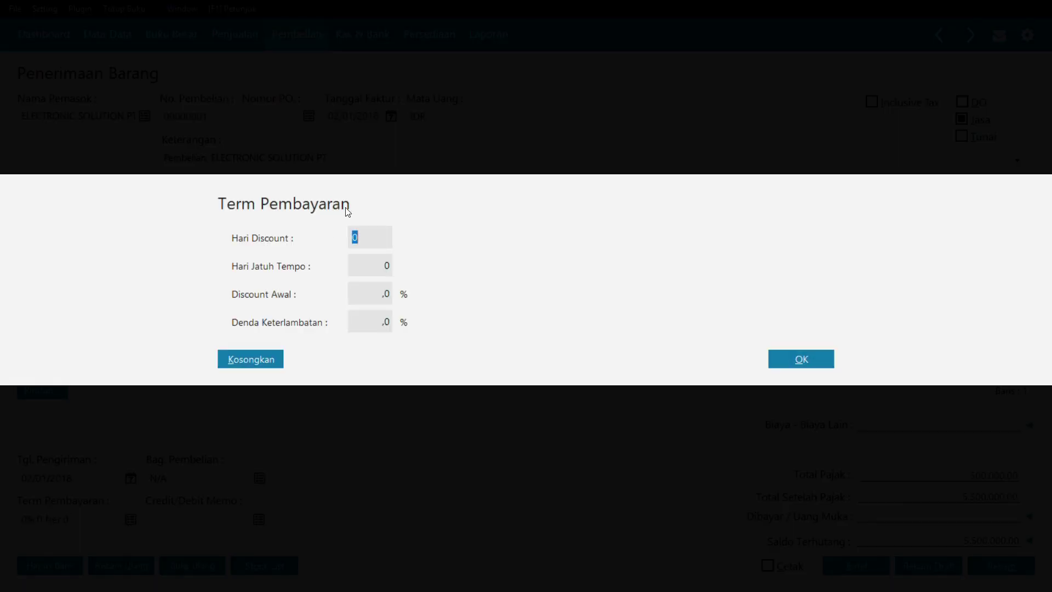
pyautogui.write('10')
pyautogui.press('Tab')
pyautogui.write('30')
pyautogui.press('Tab')
pyautogui.write('2')
pyautogui.press('Tab')
pyautogui.click(793, 353)
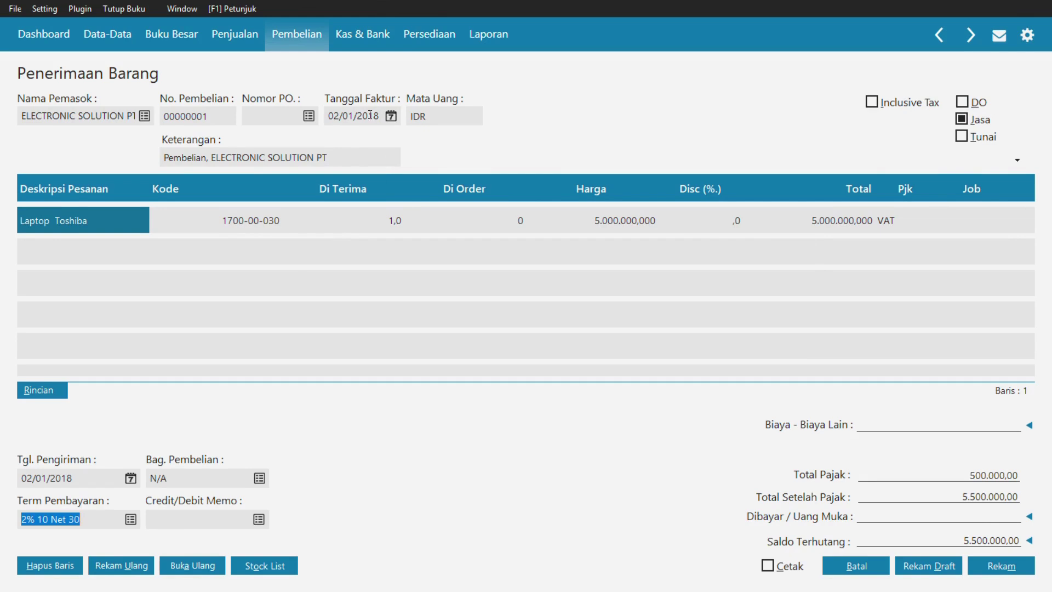
pyautogui.click(991, 564)
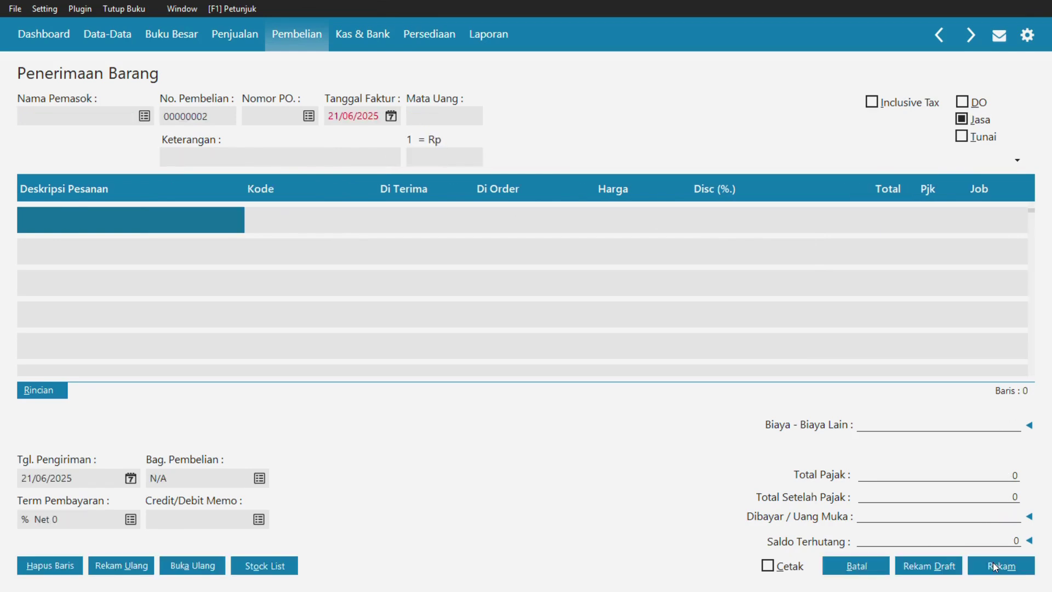
pyautogui.click(845, 570)
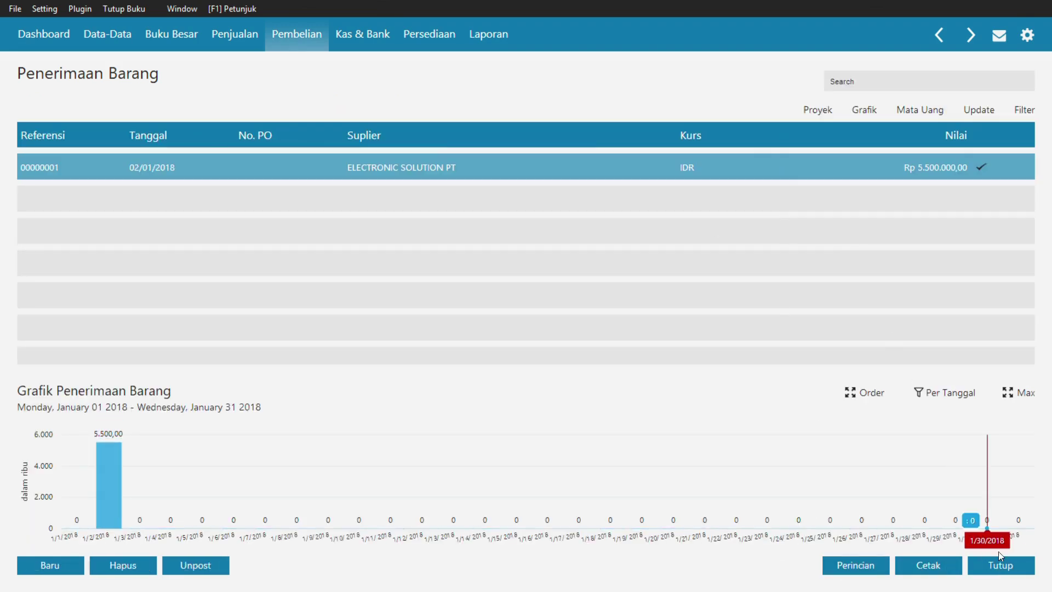
# - Start a new fixed asset entry named 'Laptop Toshiba'
pyautogui.click(1001, 565)
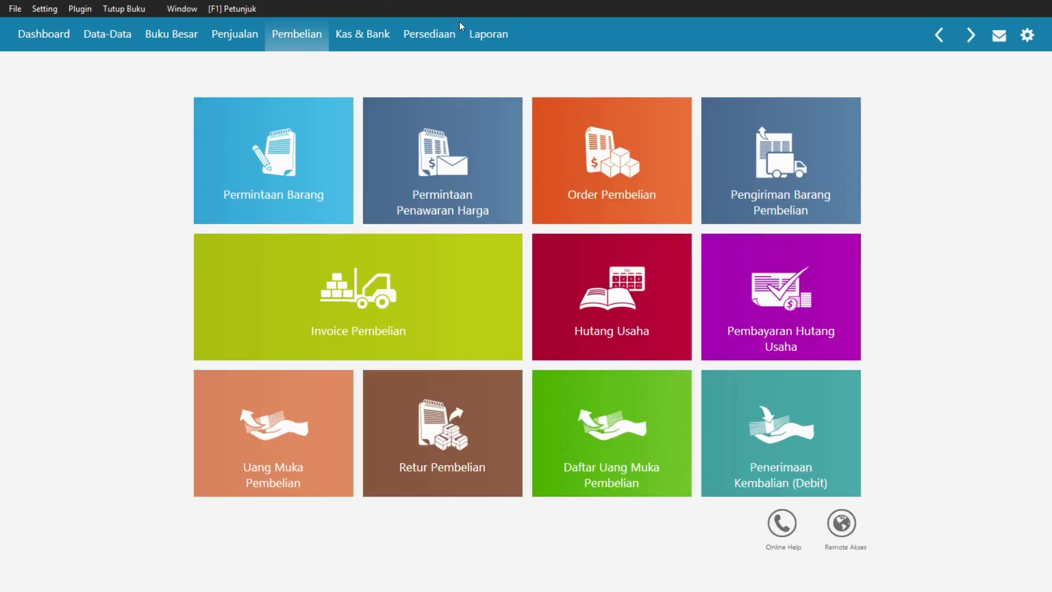
pyautogui.hotkey('alt', 'Tab')
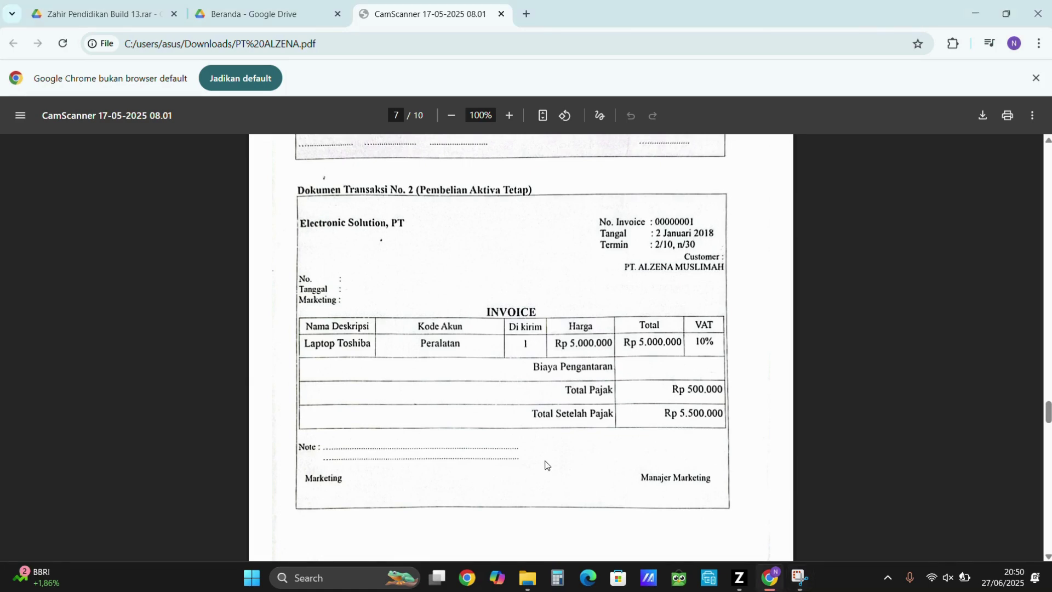
pyautogui.hotkey('alt', 'Tab')
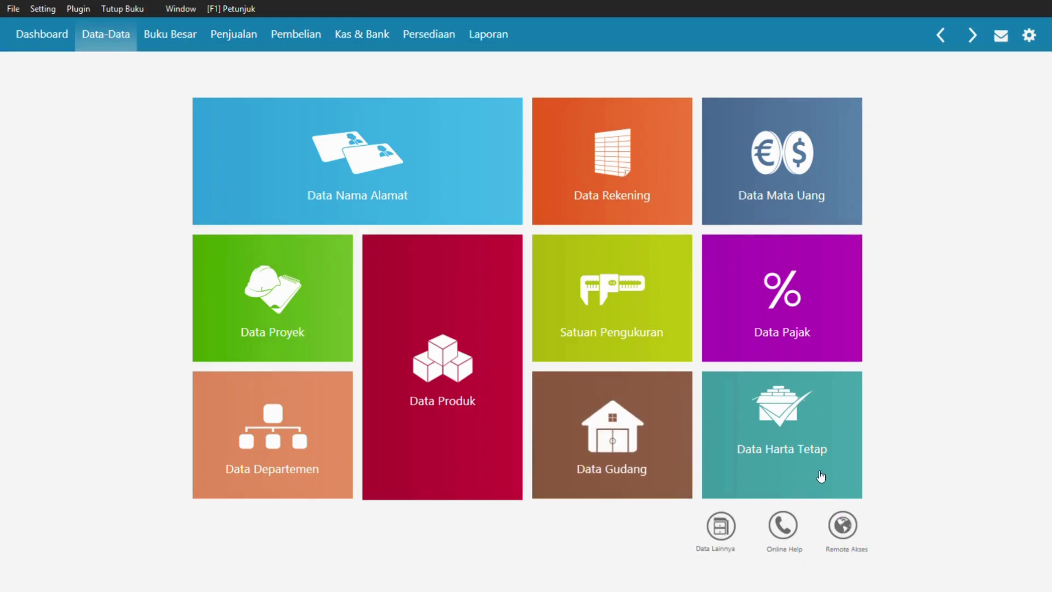
pyautogui.click(800, 405)
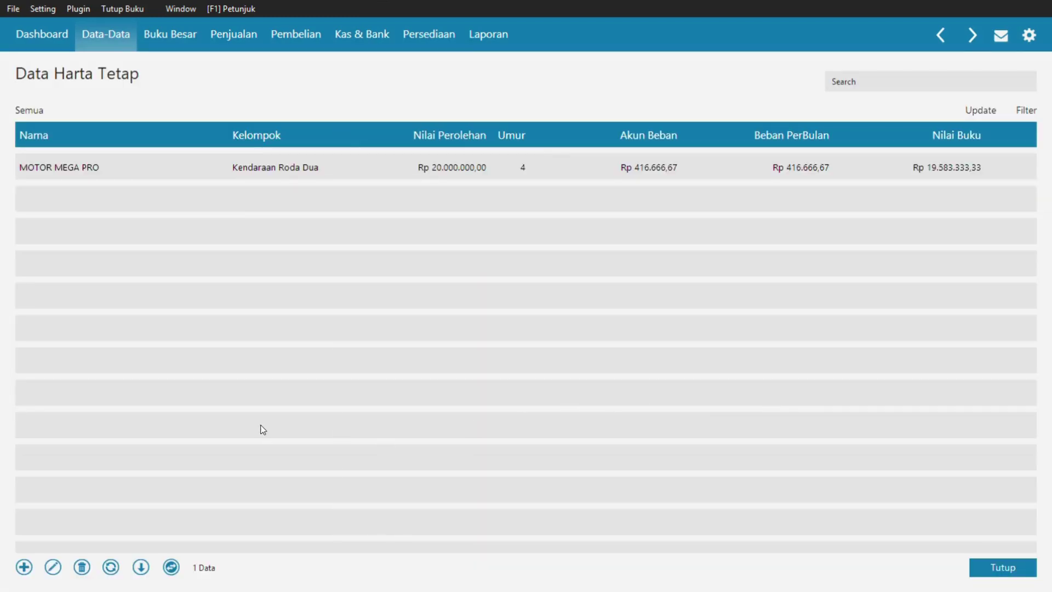
pyautogui.click(24, 568)
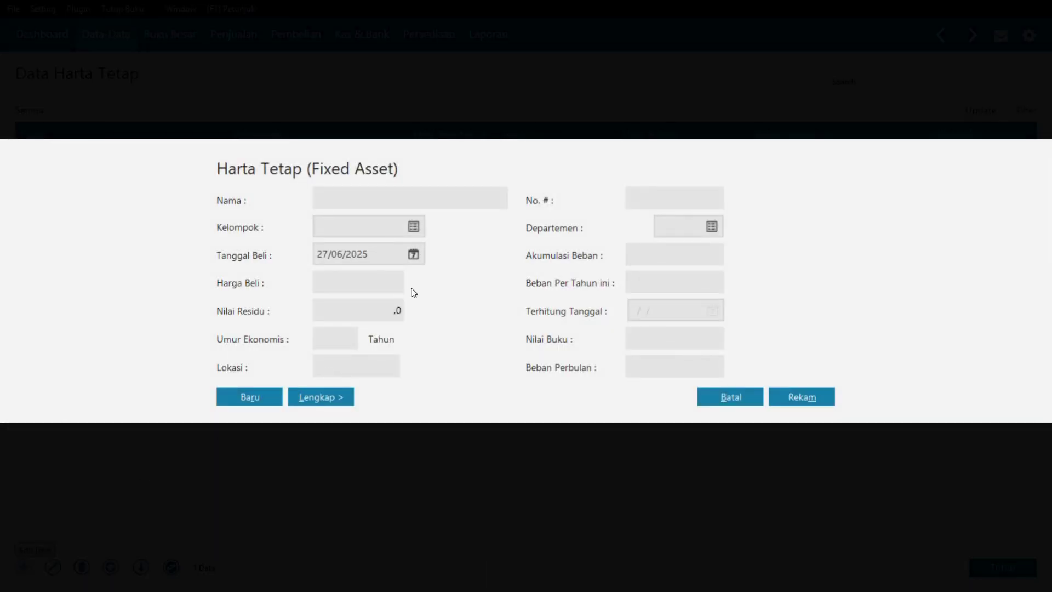
pyautogui.click(379, 199)
pyautogui.write('Laptop Toshiba')
# - Assign the laptop asset to the Mesin dan Peralatan group
pyautogui.hotkey('alt', 'Tab')
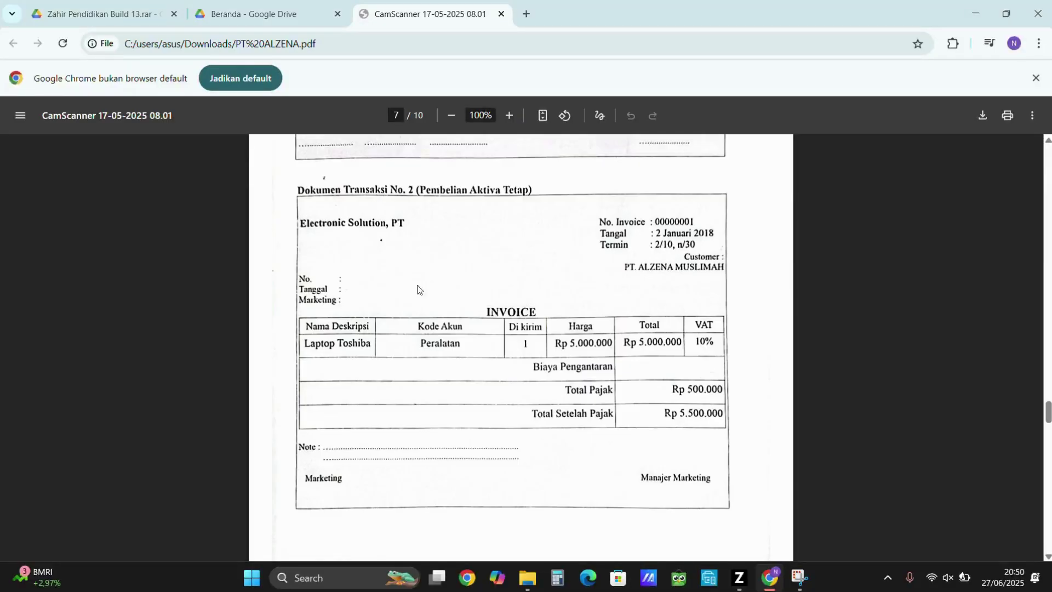
pyautogui.hotkey('alt', 'Tab')
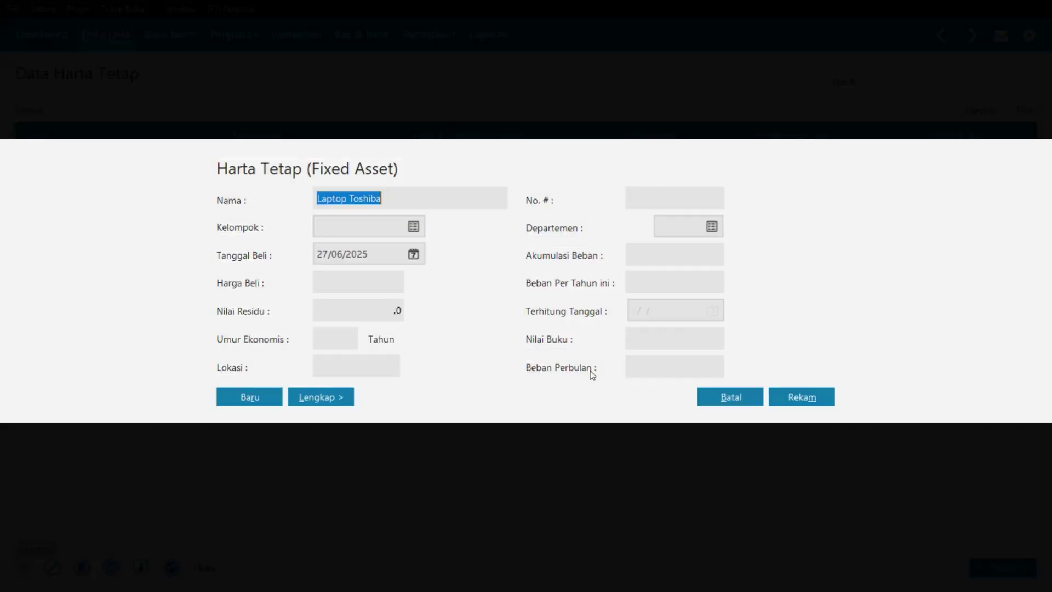
pyautogui.click(414, 227)
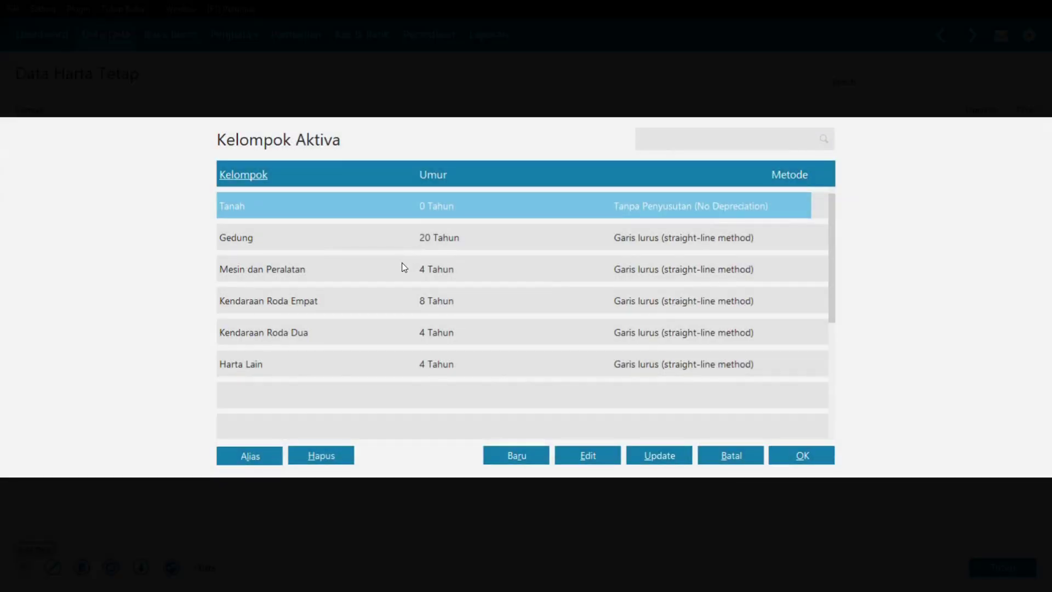
pyautogui.click(388, 269)
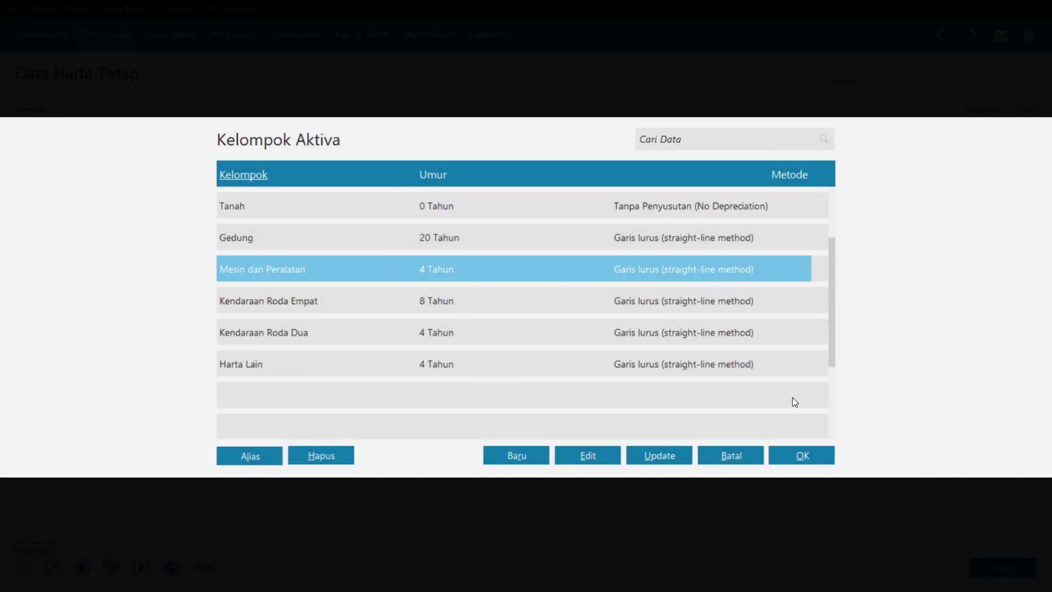
pyautogui.click(784, 459)
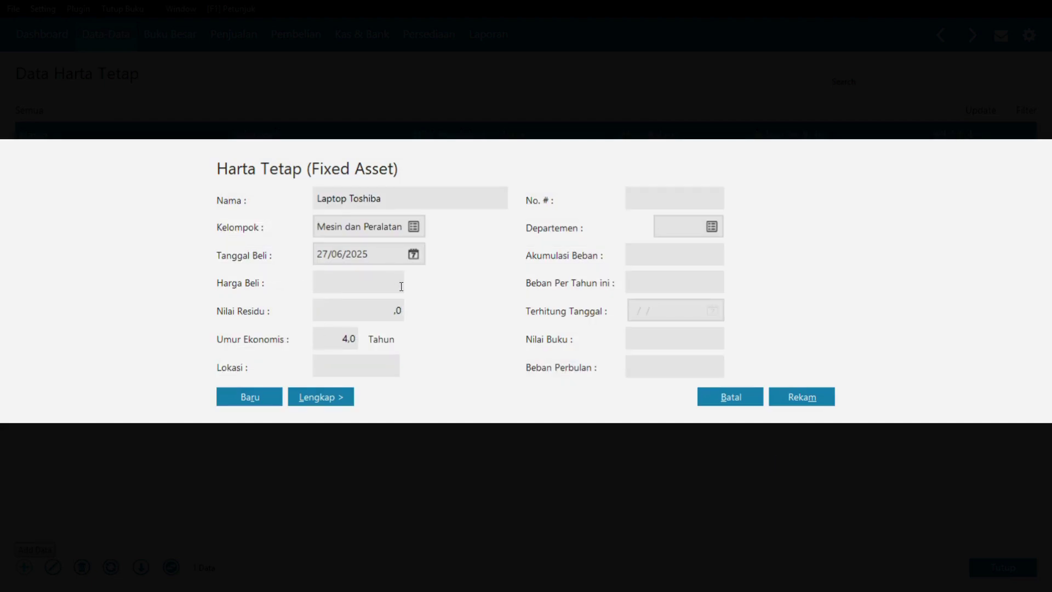
pyautogui.hotkey('alt', 'Tab')
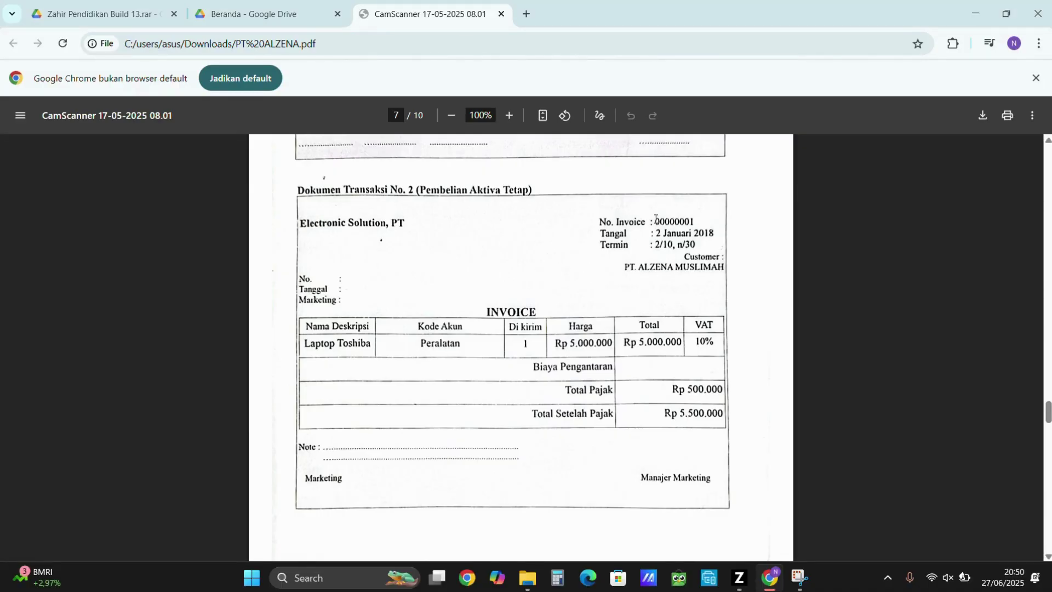
pyautogui.hotkey('alt', 'Tab')
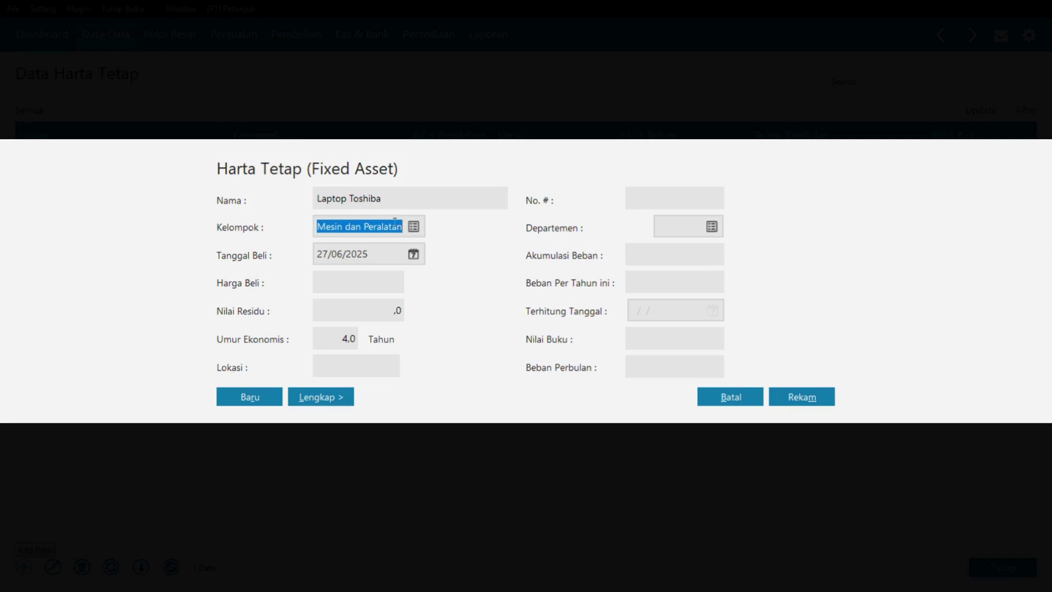
# - Enter purchase date 02/01/2018, price 5500000 and location Kantor, then save the asset
pyautogui.click(322, 255)
pyautogui.write('0')
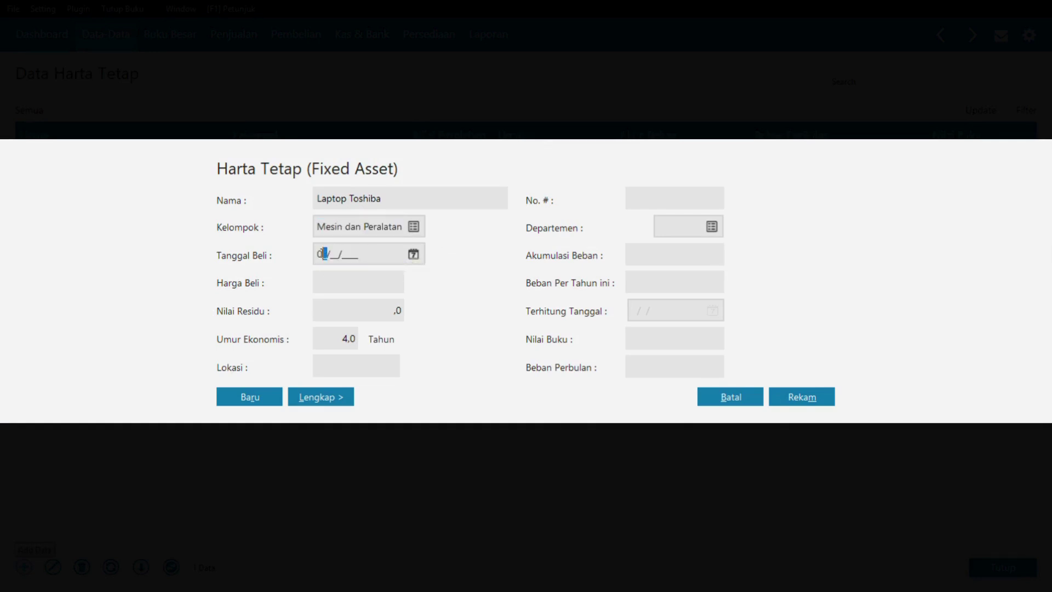
pyautogui.write('2/01/2018')
pyautogui.click(342, 280)
pyautogui.hotkey('alt', 'Tab')
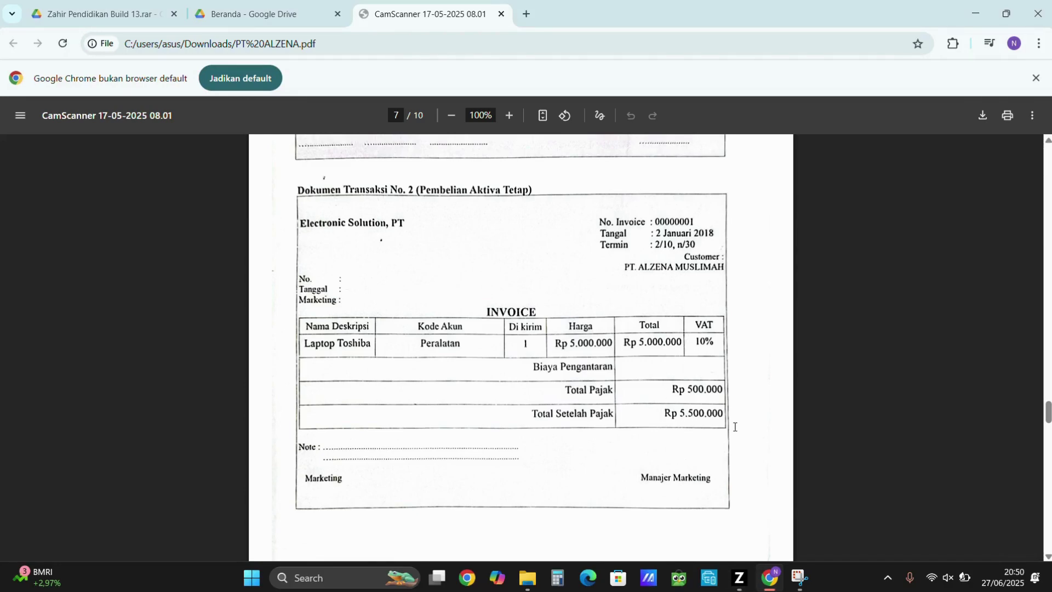
pyautogui.hotkey('alt', 'Tab')
pyautogui.write('55000')
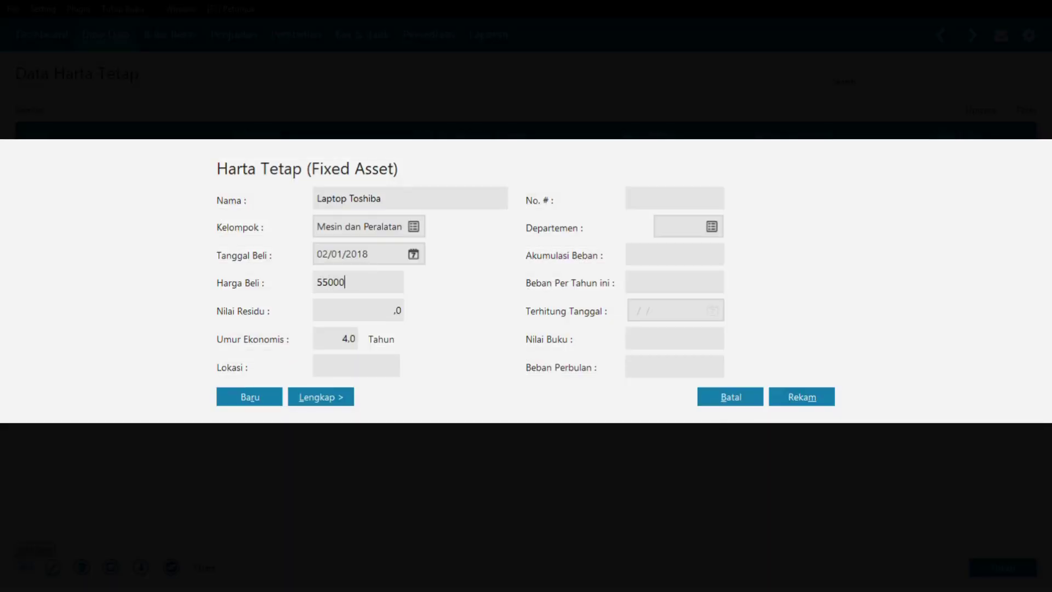
pyautogui.write('00')
pyautogui.click(377, 362)
pyautogui.write('Kantor')
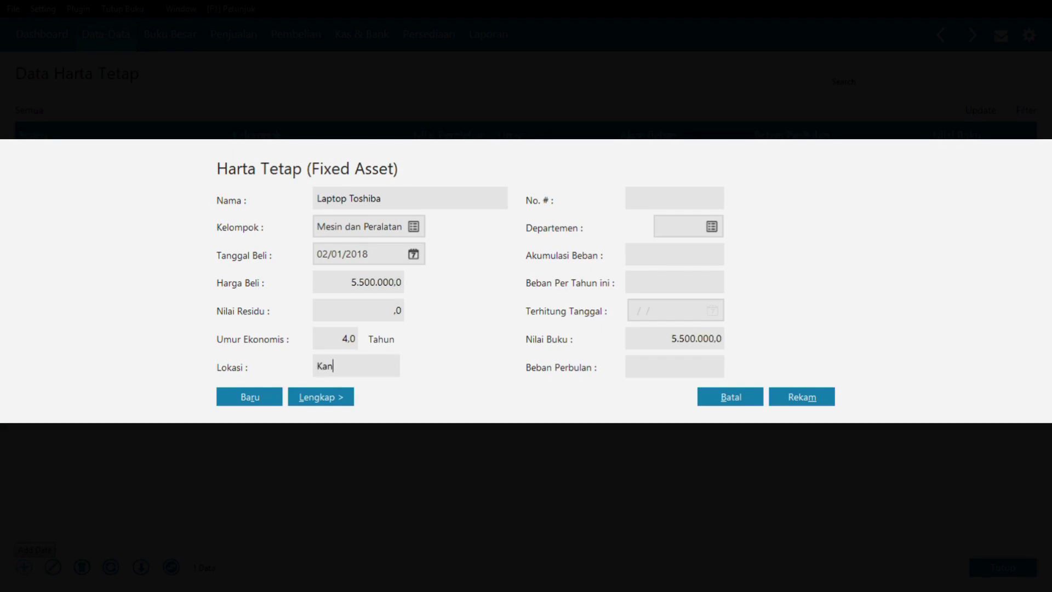
pyautogui.click(346, 399)
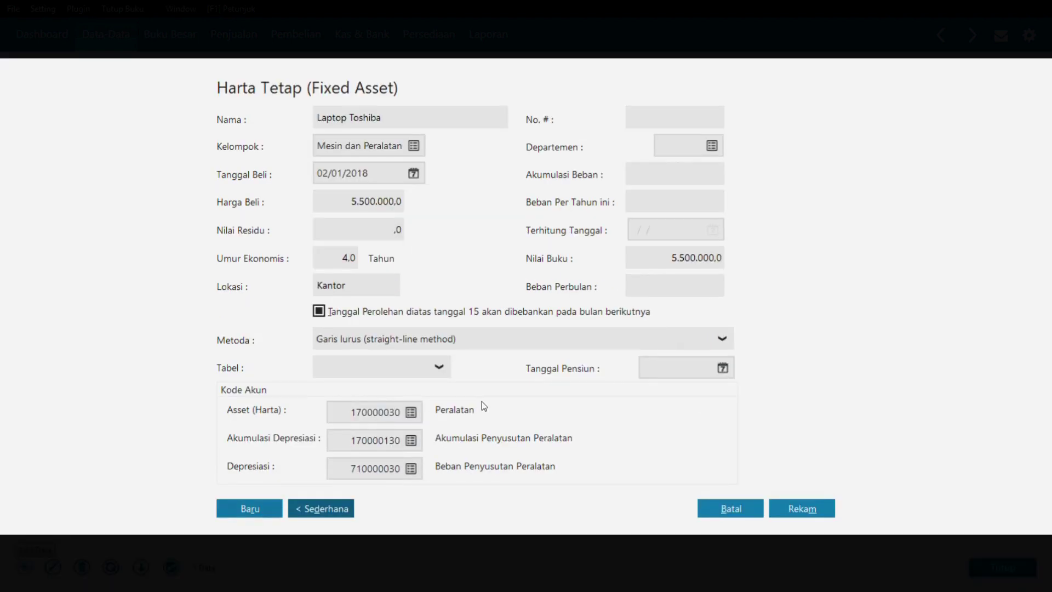
pyautogui.click(802, 509)
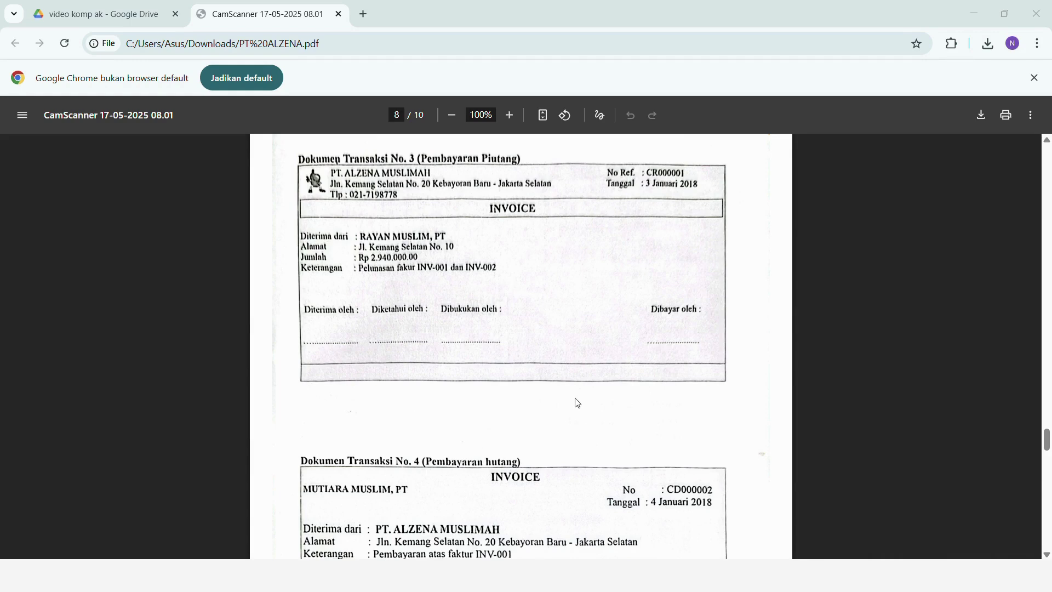
# - Start receivable payment CR000001 from the Pembayaran Piutang Usaha list
pyautogui.hotkey('alt', 'Tab')
pyautogui.hotkey('alt', 'Tab')
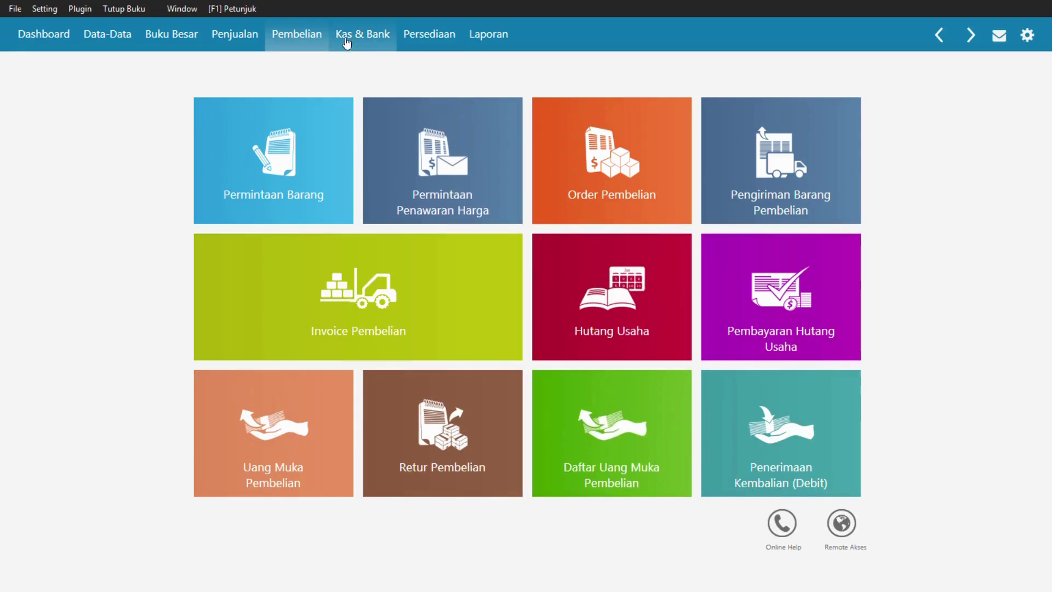
pyautogui.click(229, 36)
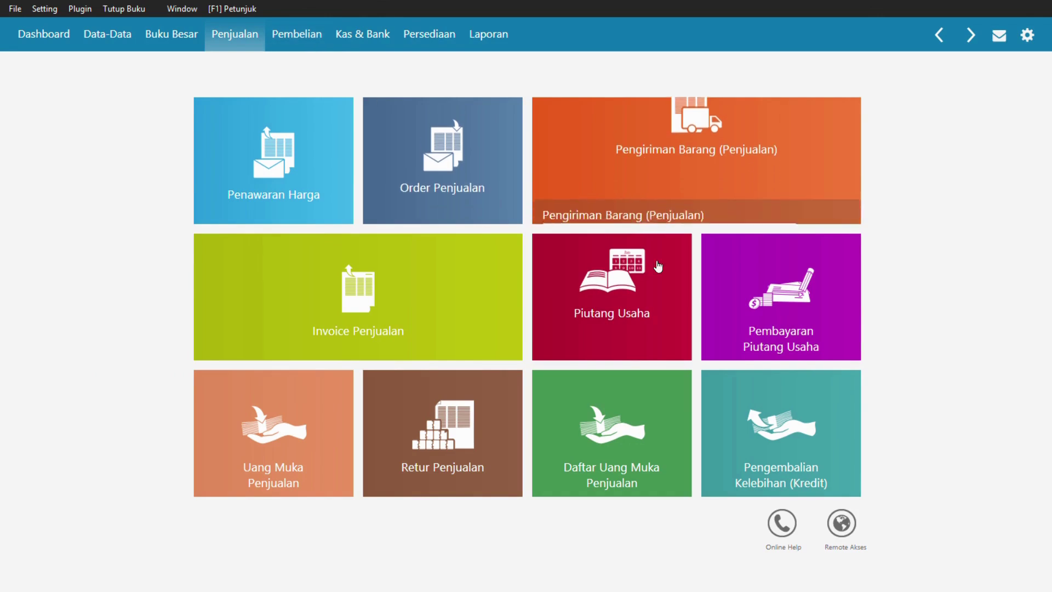
pyautogui.moveTo(777, 304)
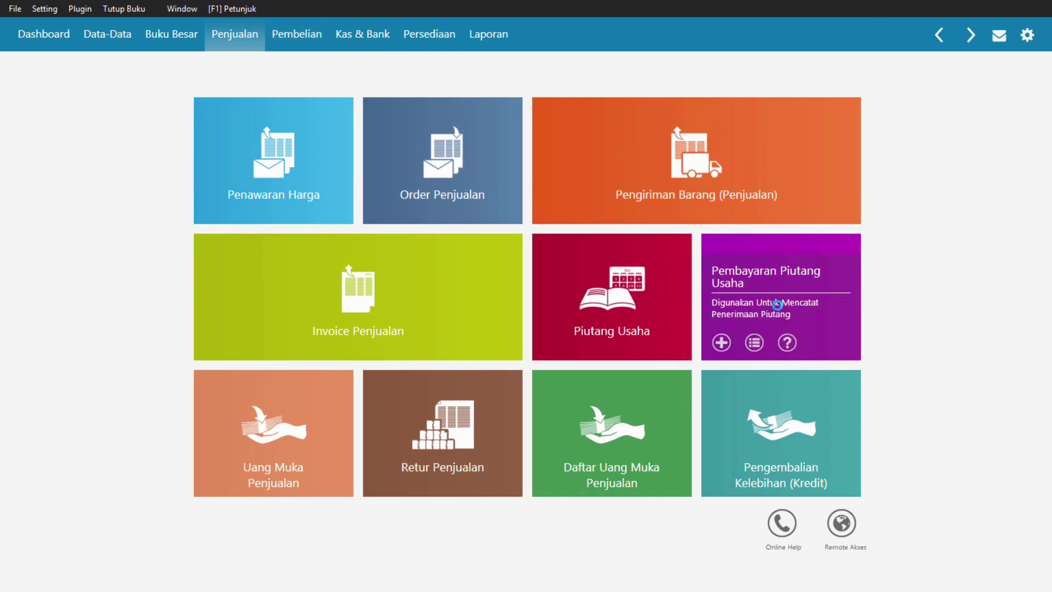
pyautogui.click(778, 305)
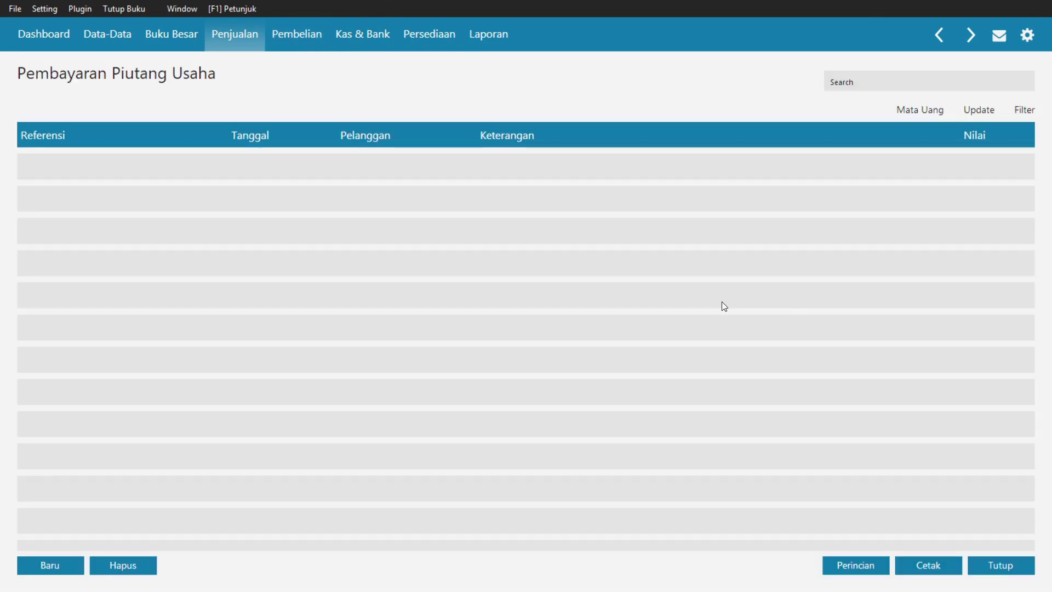
pyautogui.click(65, 562)
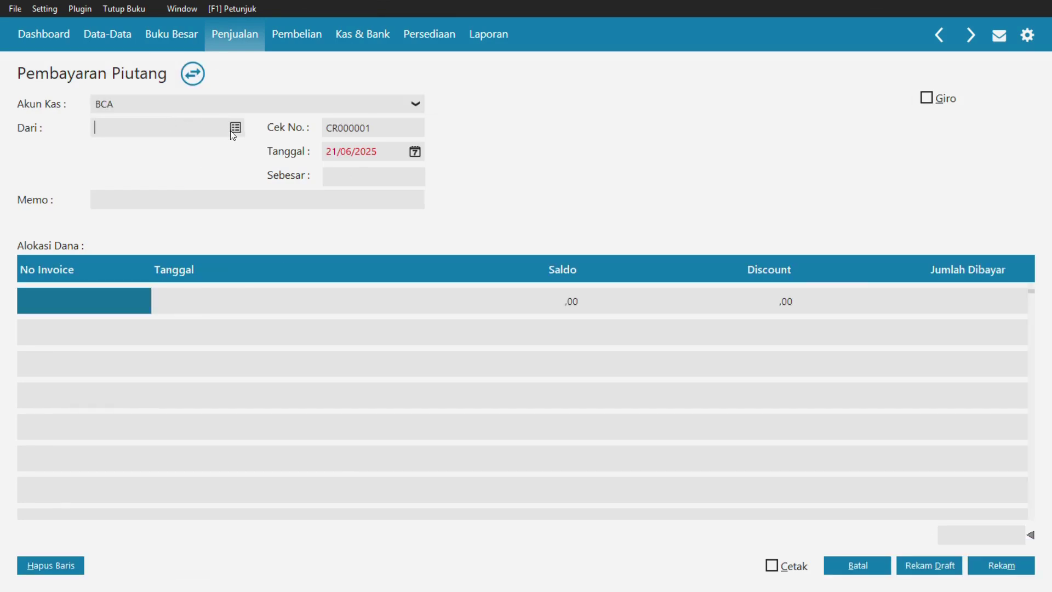
# - Record a payment from RAYAN MUSLIM PT dated 03/01/2018 allocated to INV-01 and INV-02
pyautogui.click(231, 129)
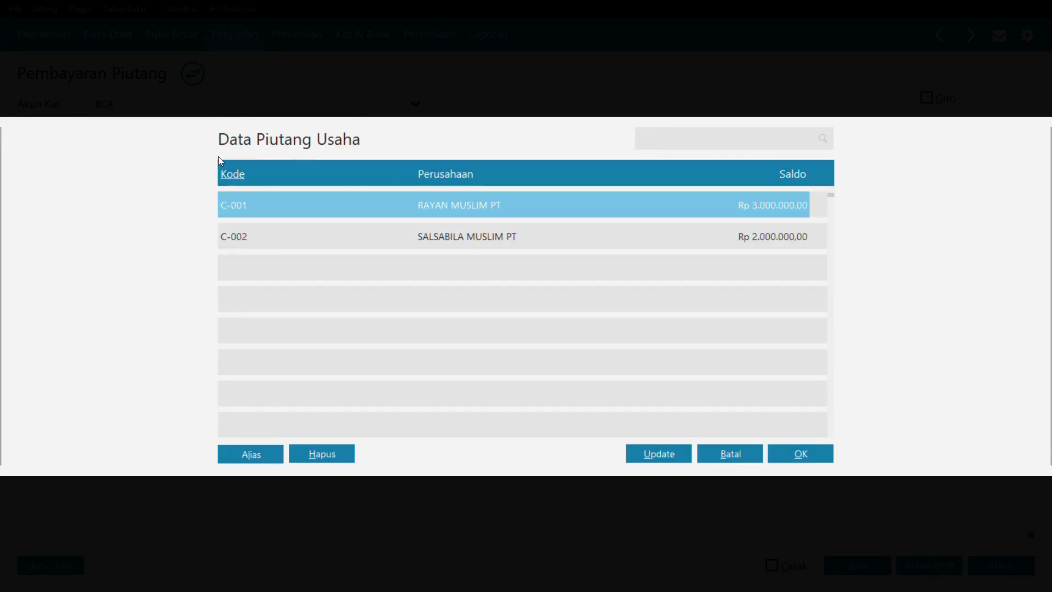
pyautogui.doubleClick(416, 209)
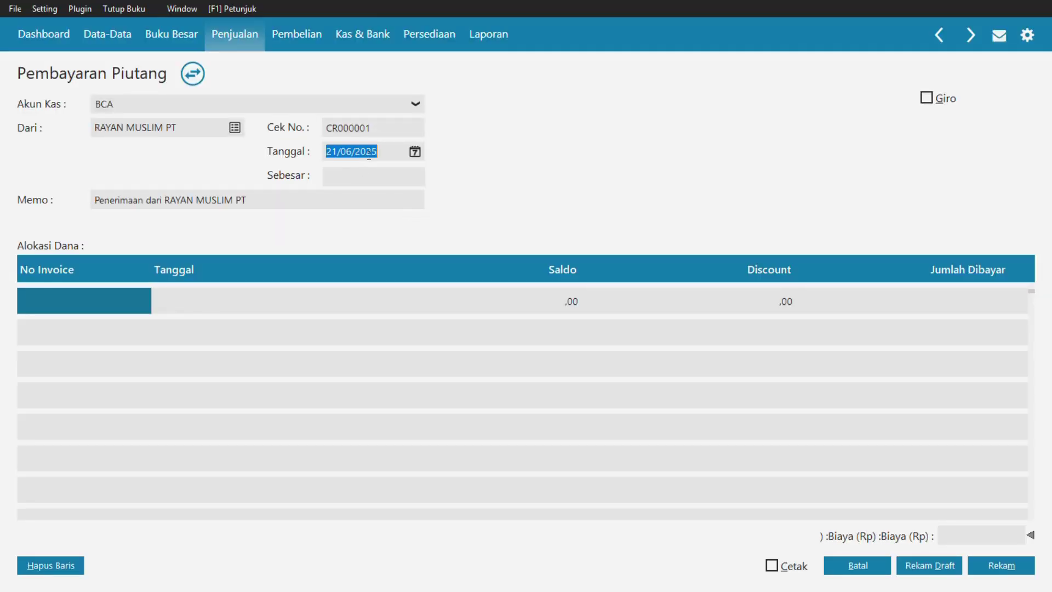
pyautogui.write('0')
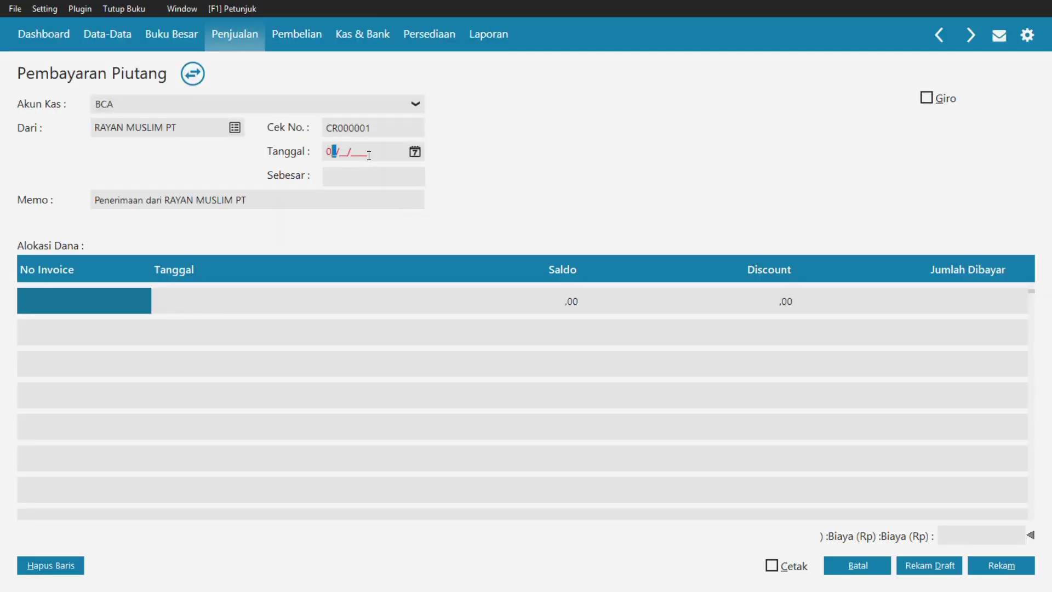
pyautogui.write('3/01/2018')
pyautogui.doubleClick(92, 307)
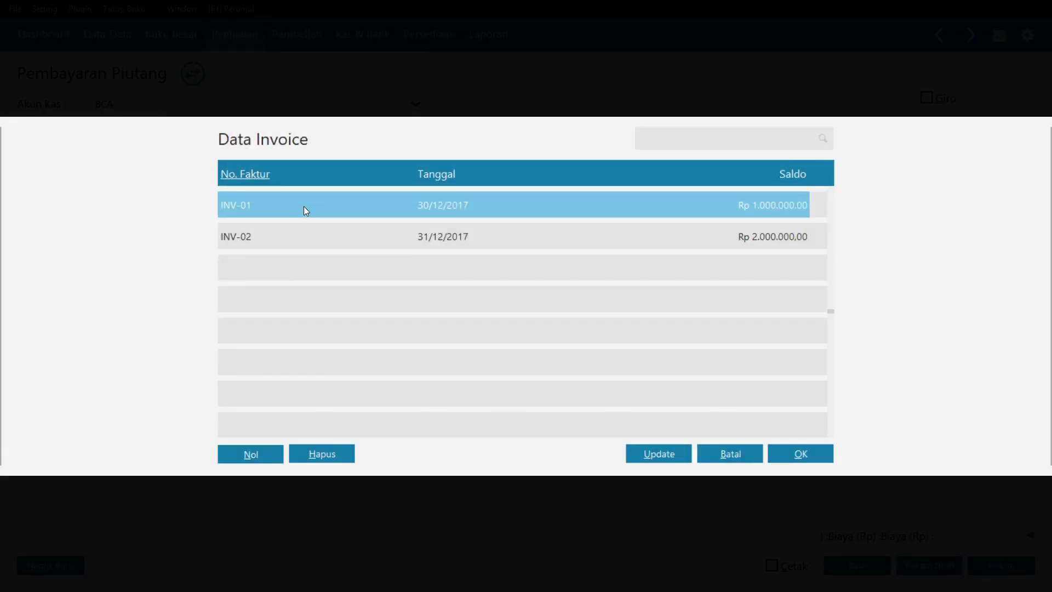
pyautogui.click(796, 463)
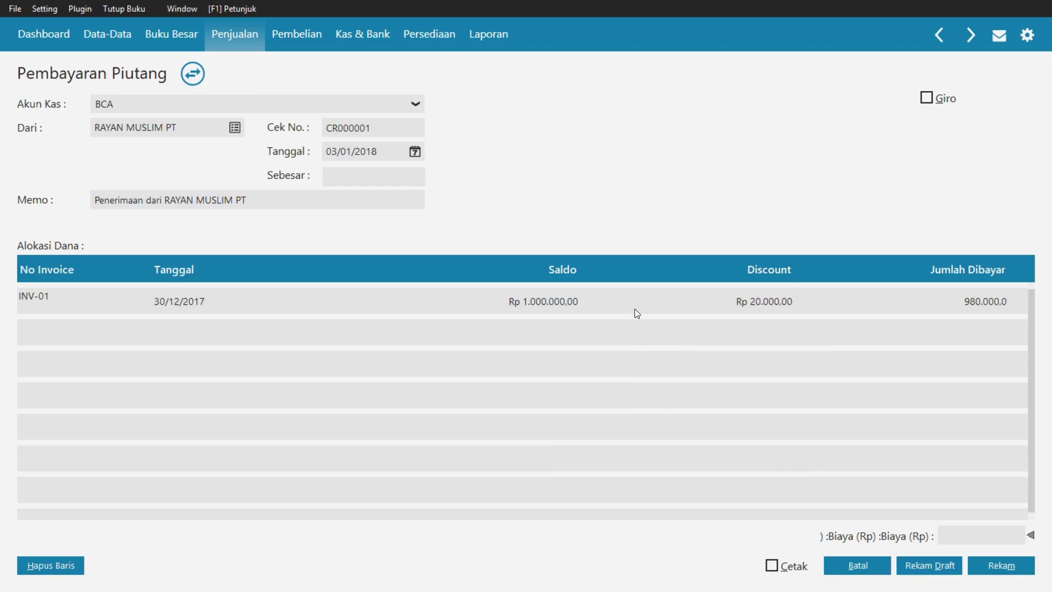
pyautogui.press('Return')
pyautogui.press('Return')
pyautogui.press('Return')
pyautogui.press('Return')
pyautogui.press('Return')
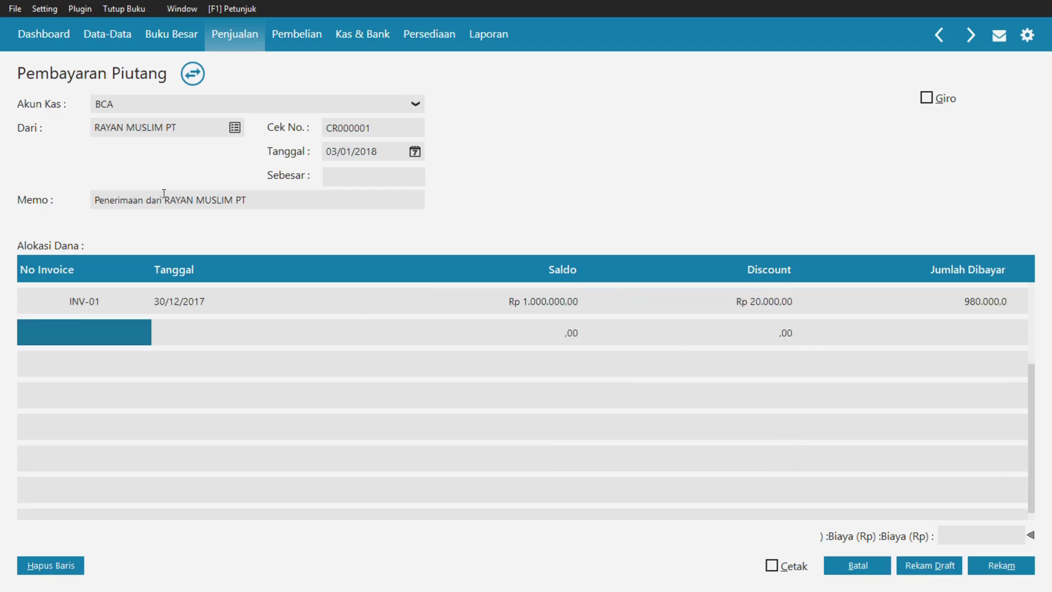
pyautogui.doubleClick(100, 341)
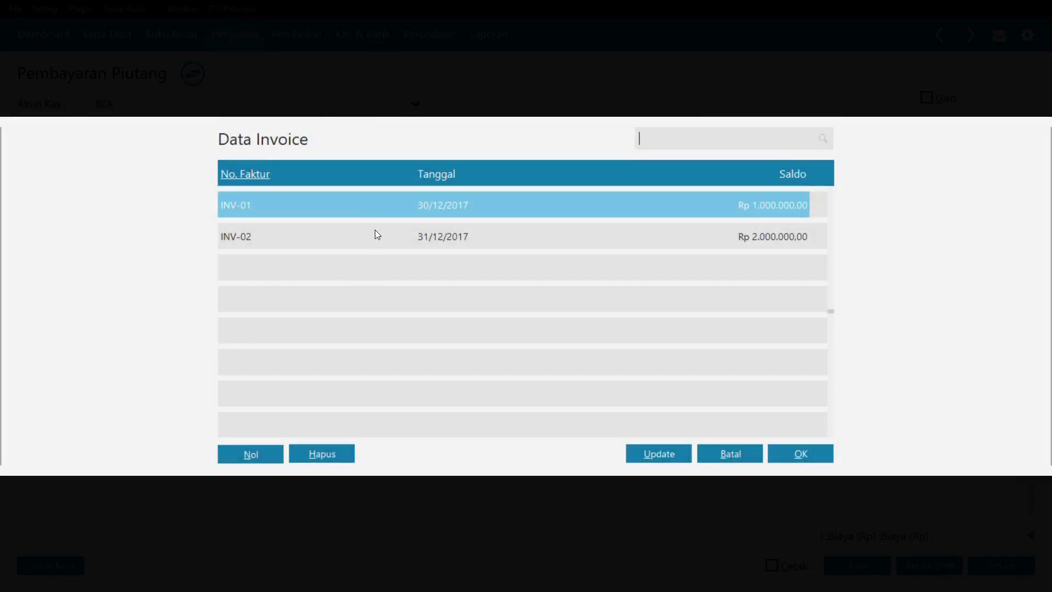
pyautogui.doubleClick(372, 247)
pyautogui.press('Return')
pyautogui.press('Return')
pyautogui.press('Return')
pyautogui.press('Return')
pyautogui.press('Return')
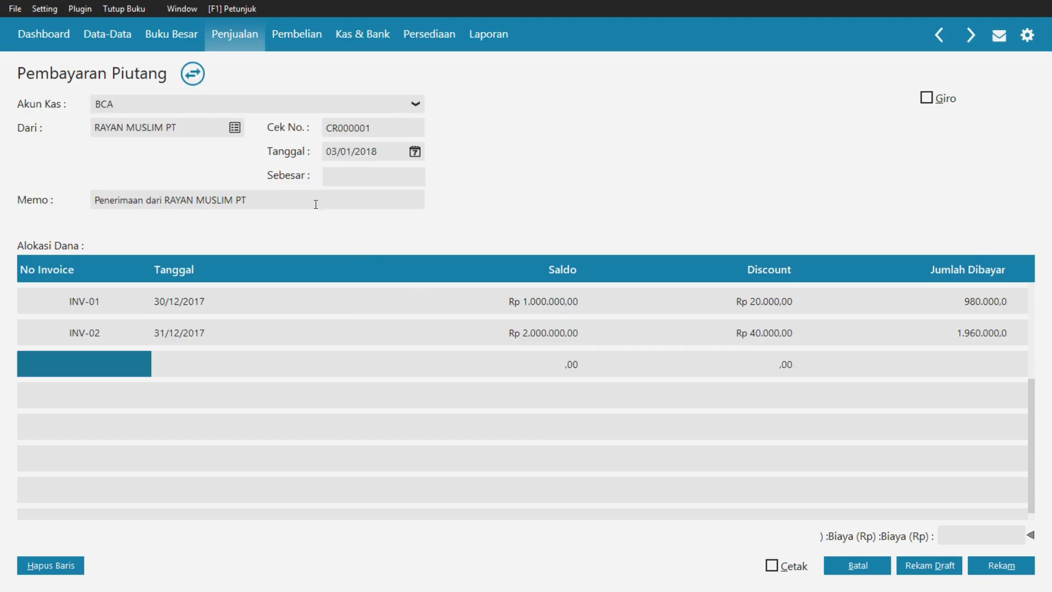
# - Fill in the Rp 2.940.000,00 received amount, verify against the scanned document, and save
pyautogui.click(346, 179)
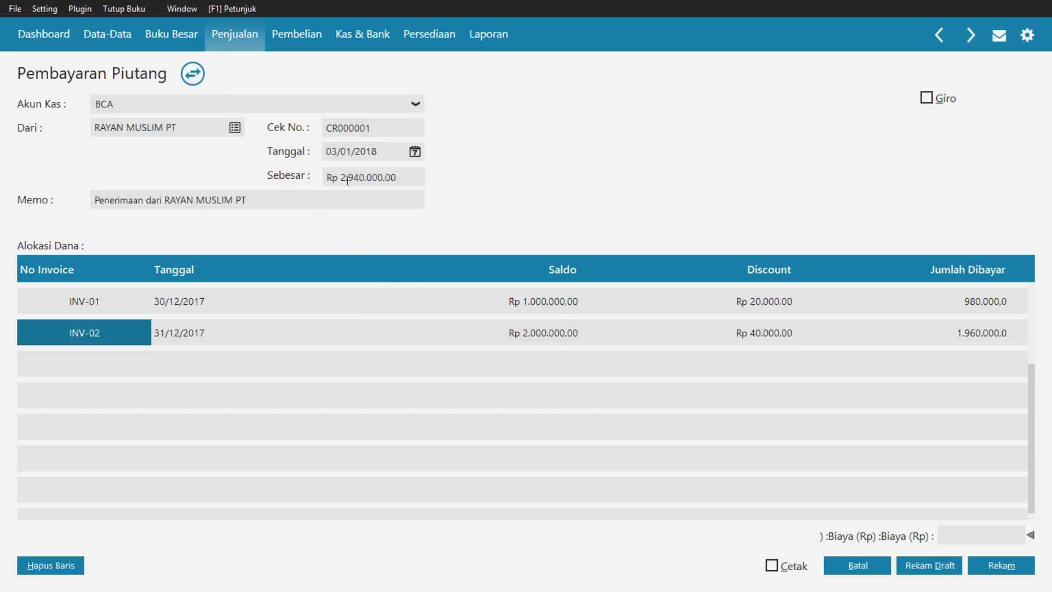
pyautogui.click(320, 310)
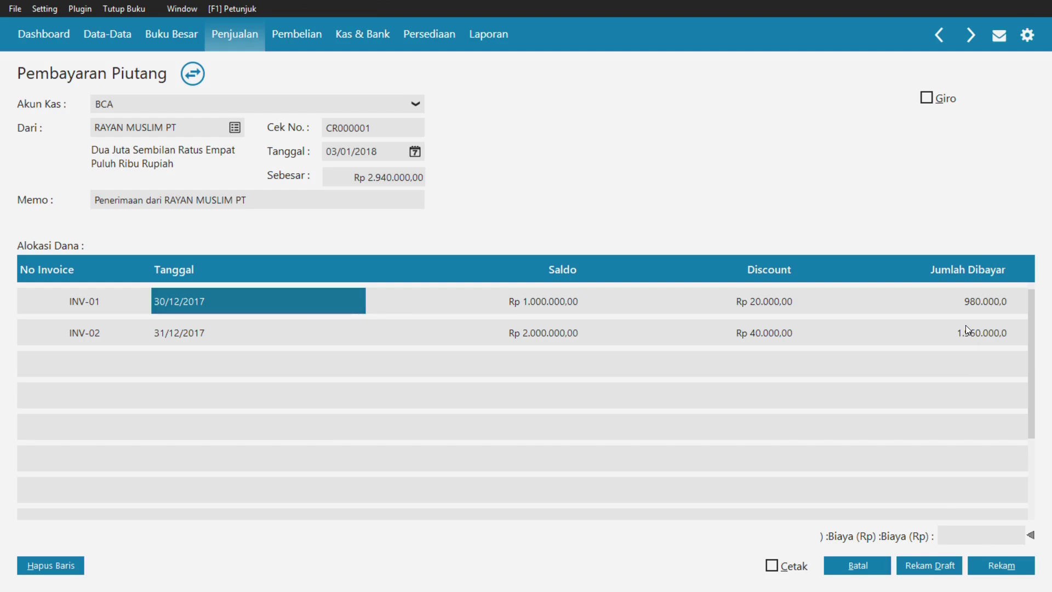
pyautogui.hotkey('alt', 'Tab')
pyautogui.press('Tab')
pyautogui.press('Tab')
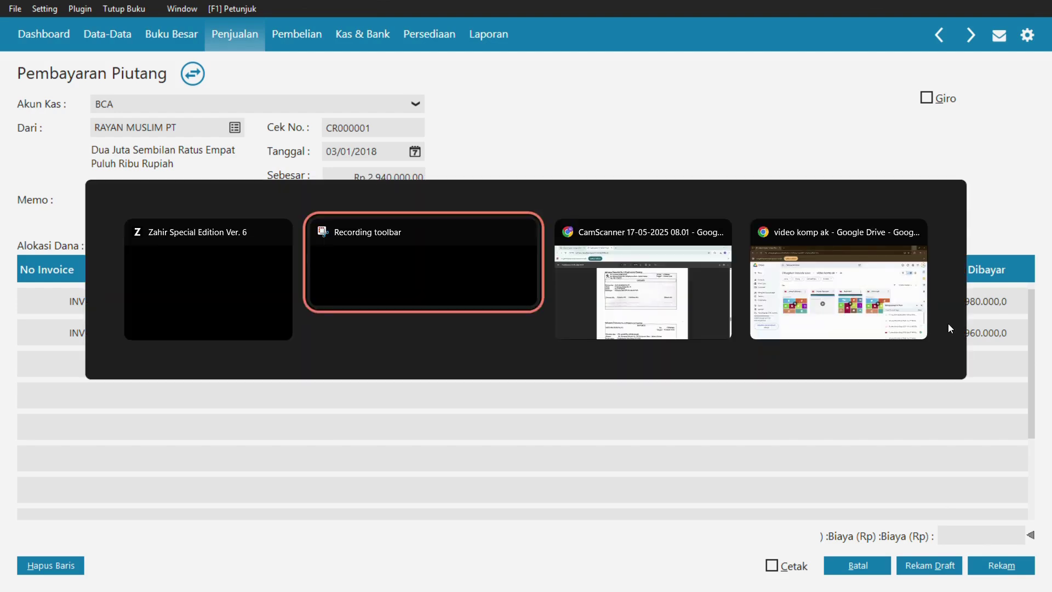
pyautogui.press('Escape')
pyautogui.hotkey('alt', 'Tab')
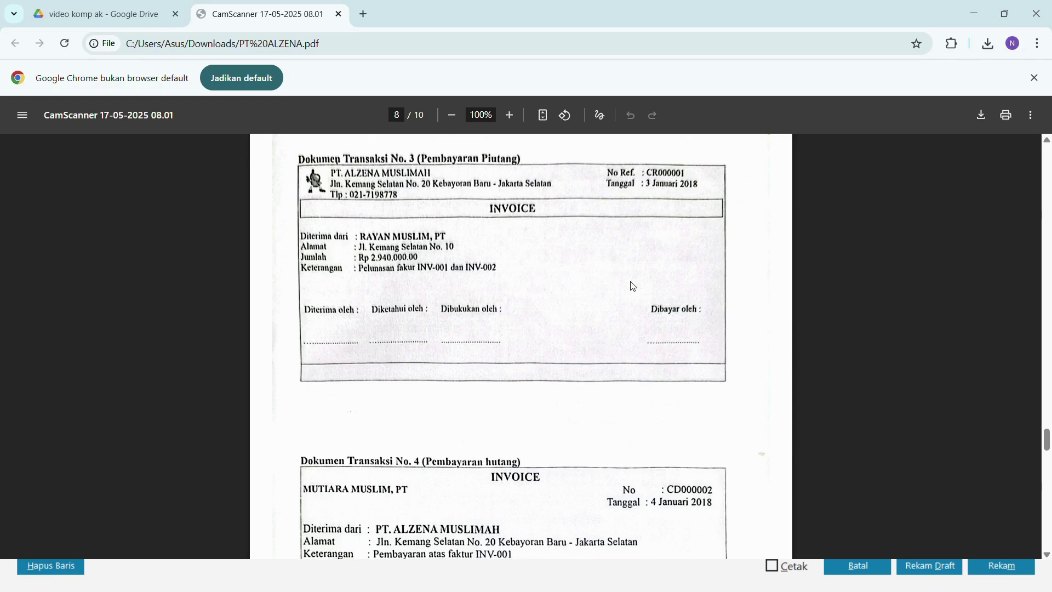
pyautogui.hotkey('alt', 'Tab')
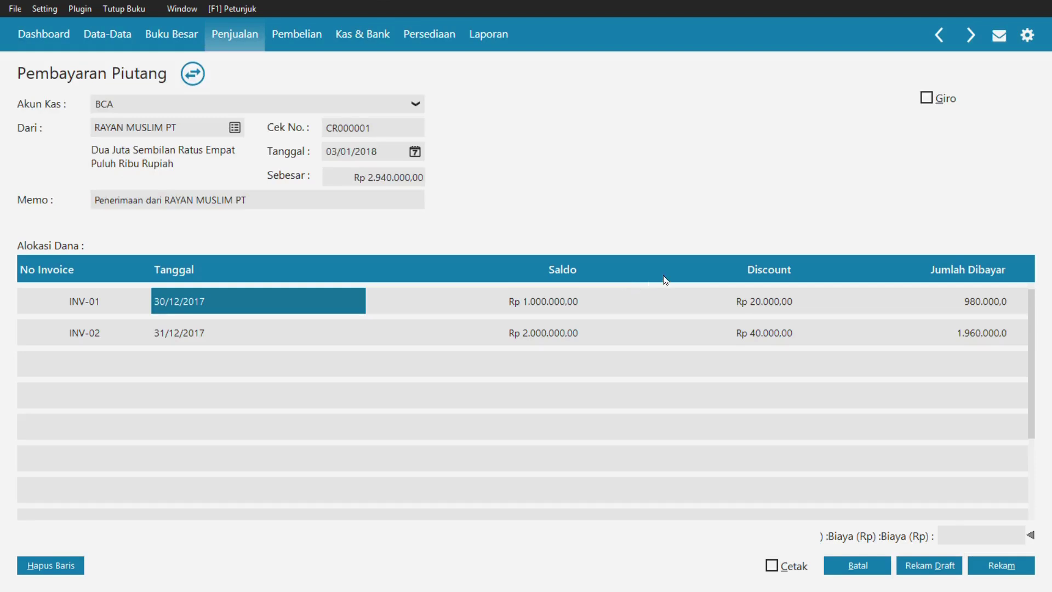
pyautogui.click(986, 564)
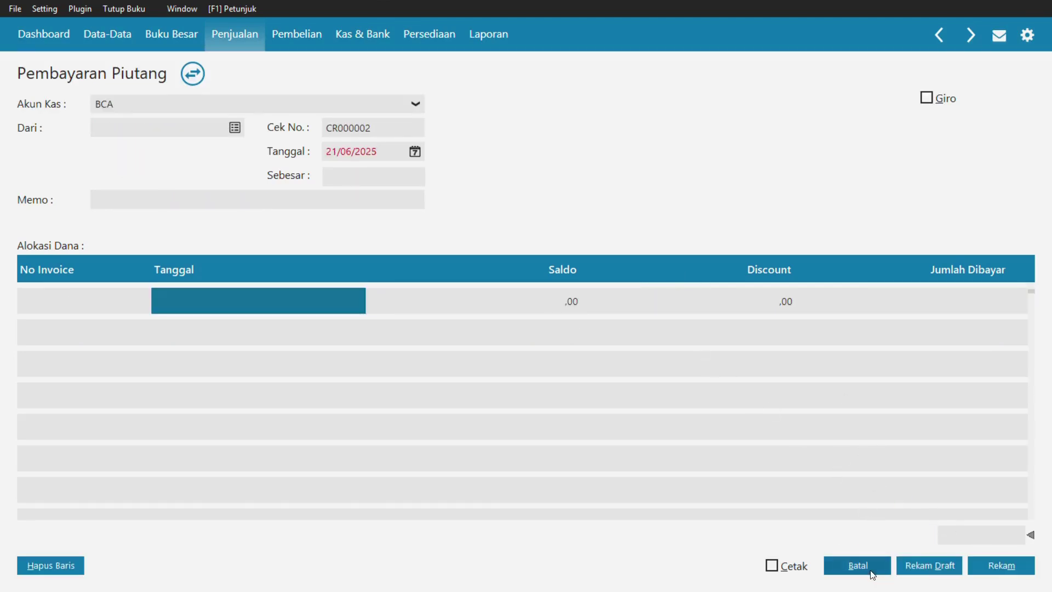
pyautogui.click(871, 573)
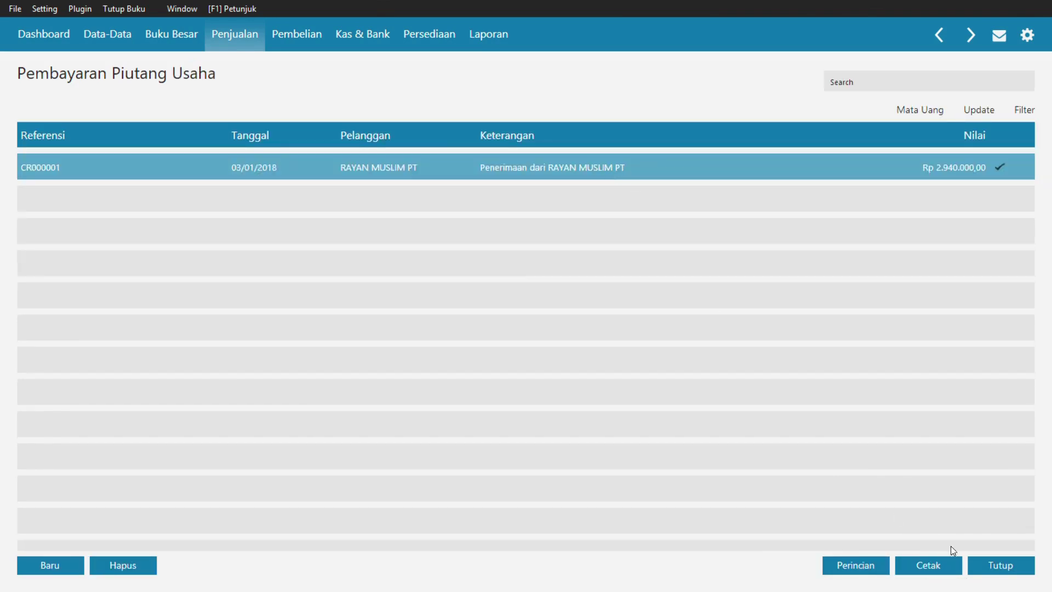
# - Close the receivable list and start payable payment CD000001 under Pembayaran Hutang Usaha
pyautogui.click(1001, 565)
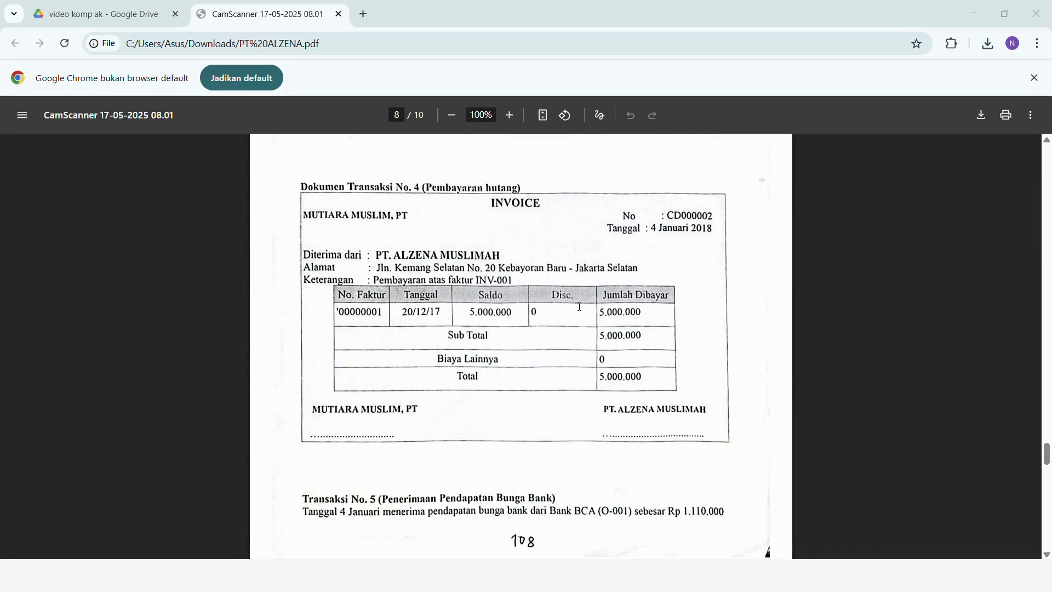
pyautogui.hotkey('alt', 'Tab')
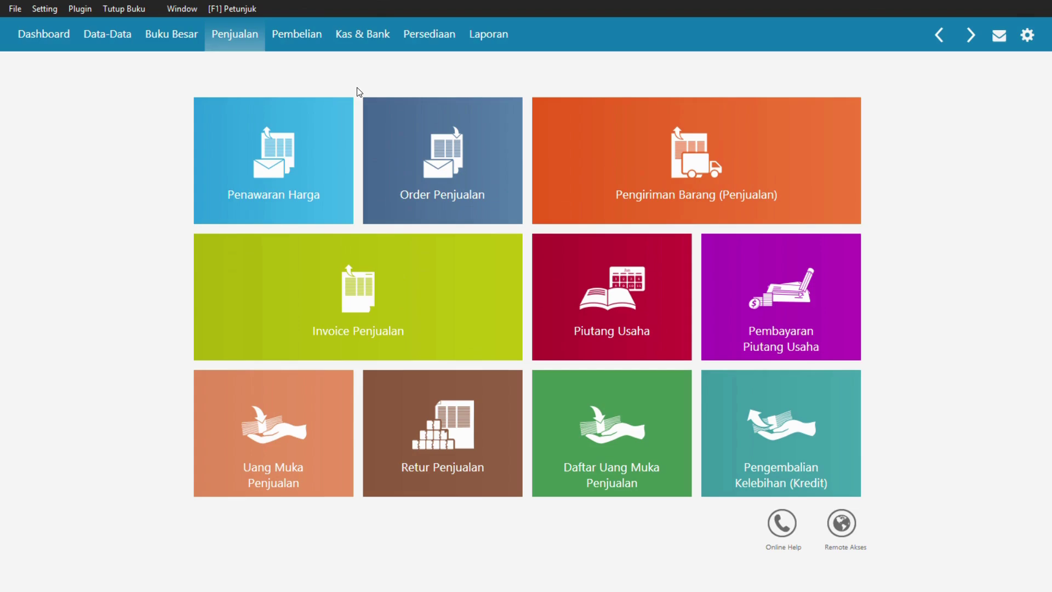
pyautogui.click(298, 35)
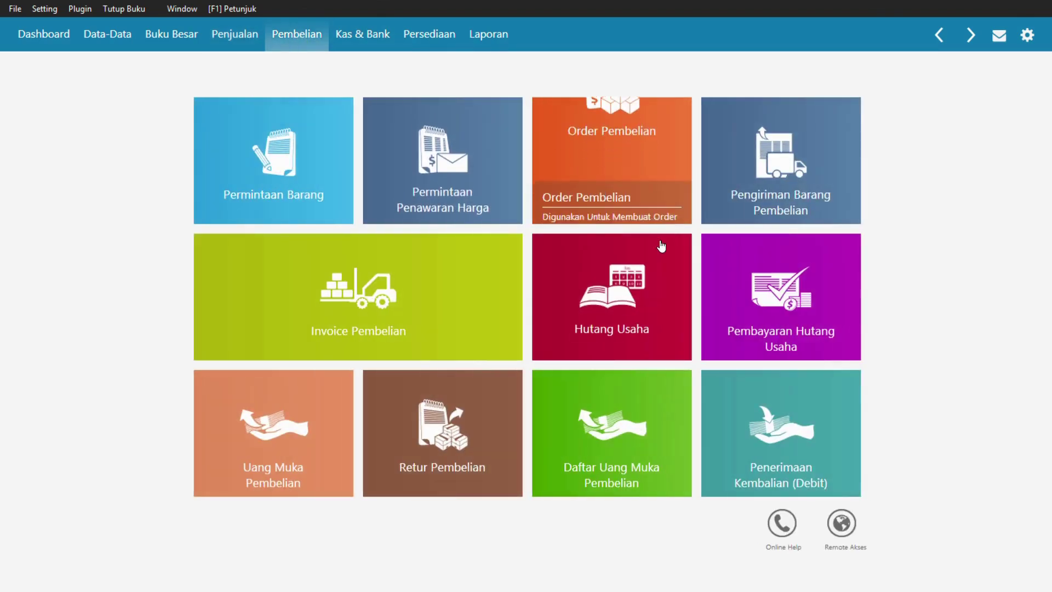
pyautogui.click(765, 281)
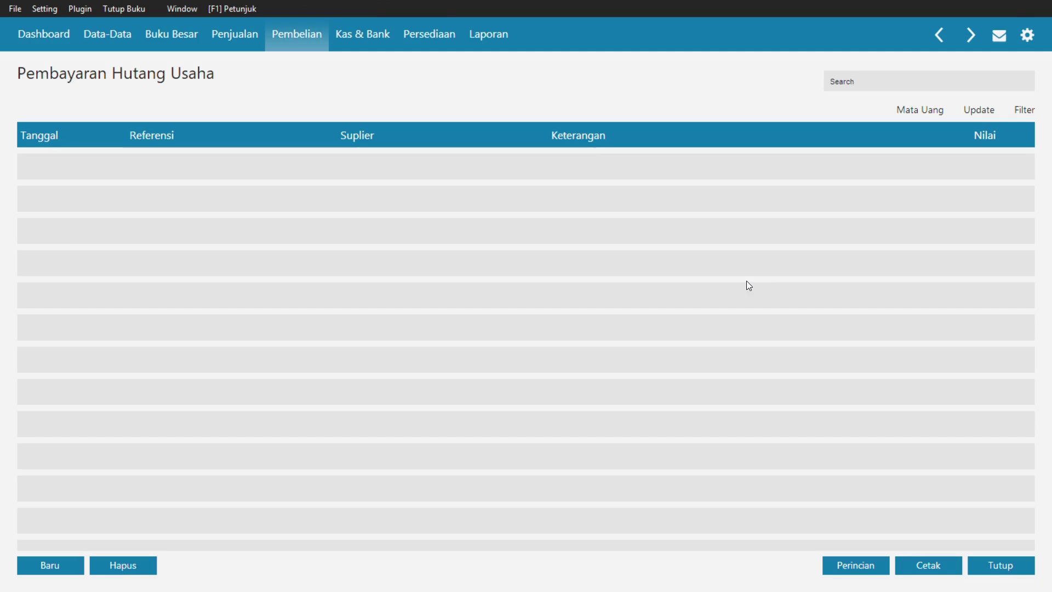
pyautogui.click(61, 563)
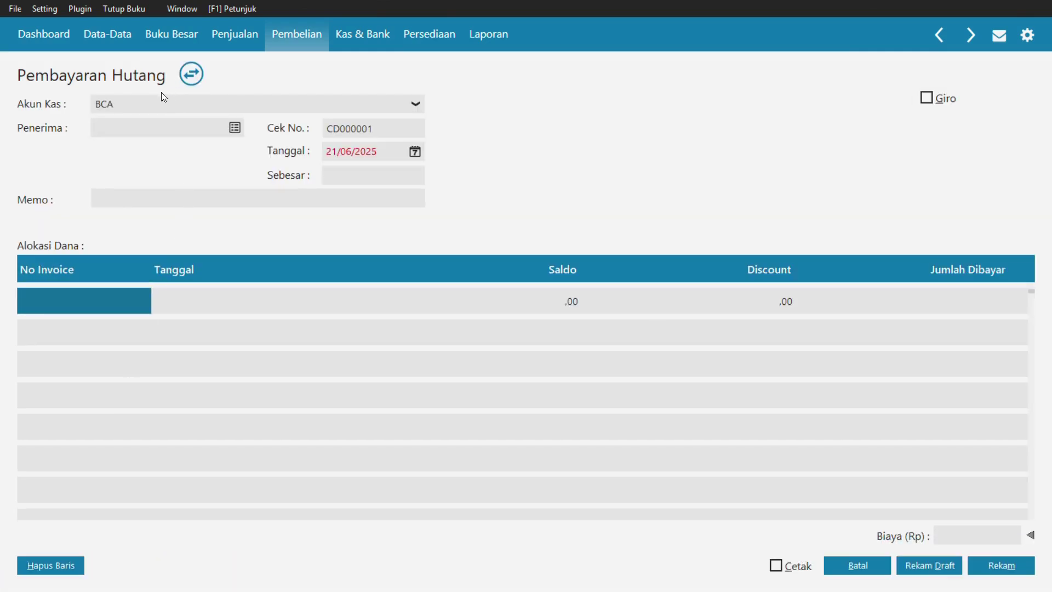
# - Pay MUTIARA MUSLIM PT on 04/01/2018, allocating the payment to INV-01
pyautogui.click(235, 128)
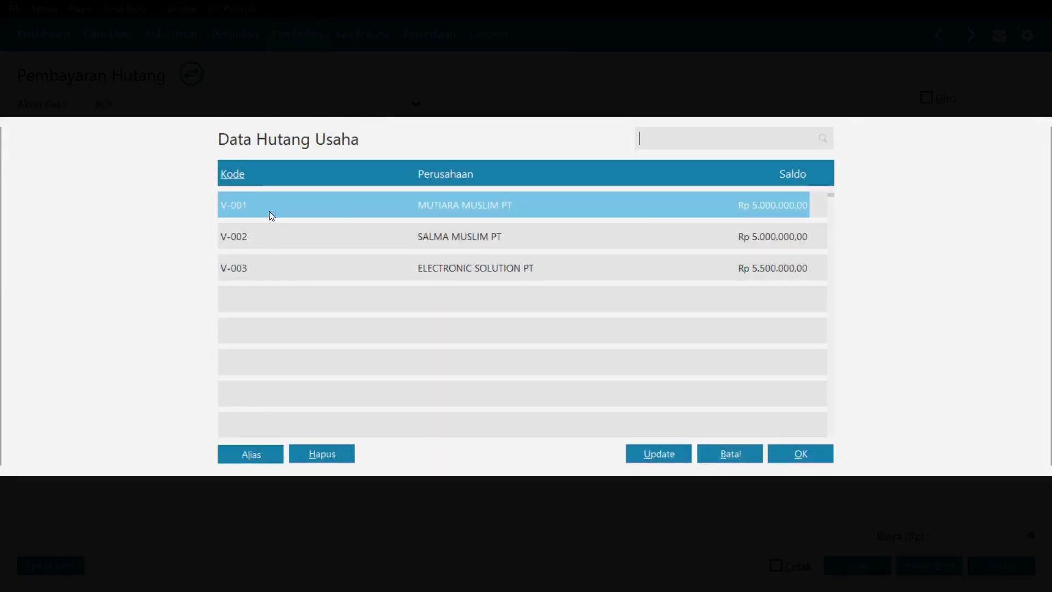
pyautogui.doubleClick(340, 213)
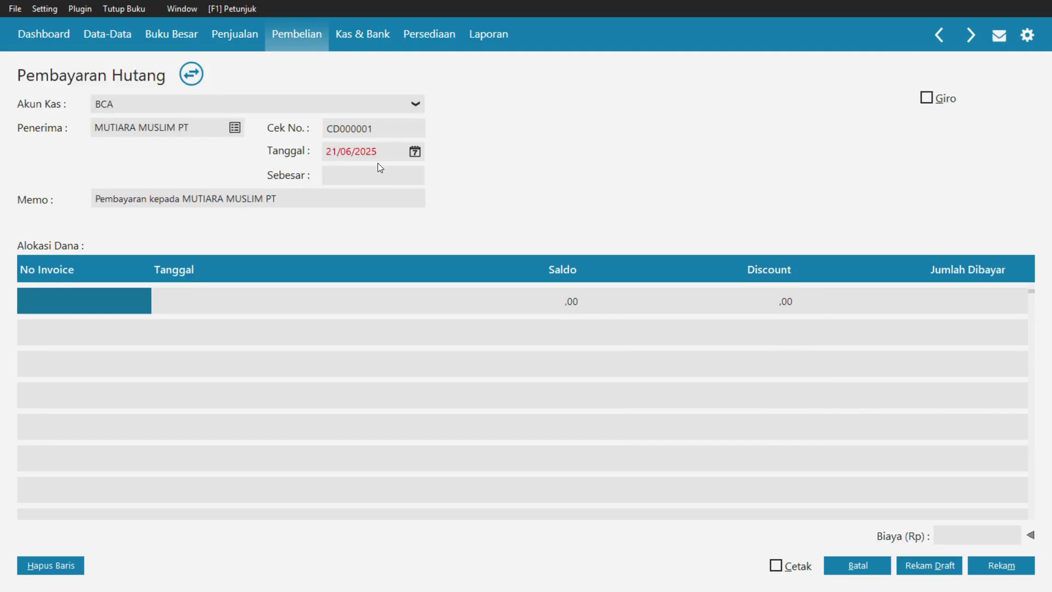
pyautogui.click(378, 146)
pyautogui.write('04/01/2018')
pyautogui.click(80, 294)
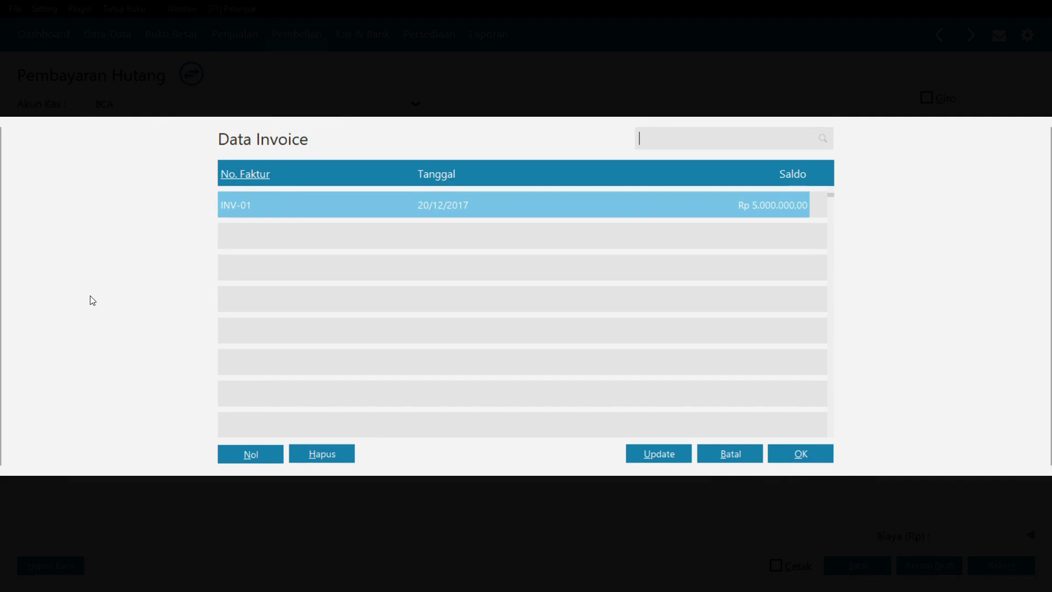
pyautogui.doubleClick(452, 213)
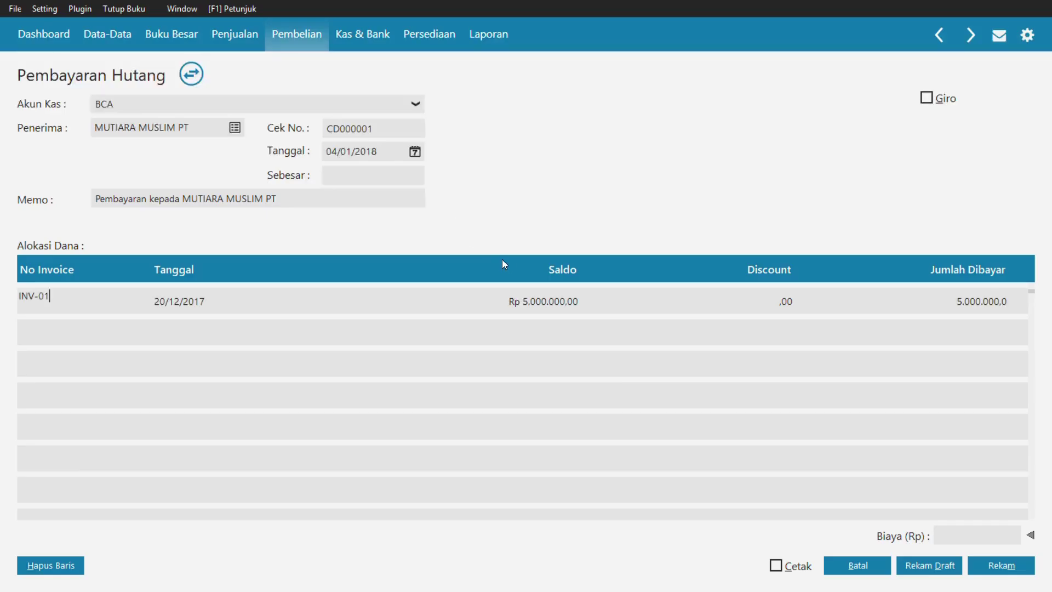
pyautogui.press('Return')
pyautogui.press('Return')
pyautogui.press('Return')
pyautogui.press('Return')
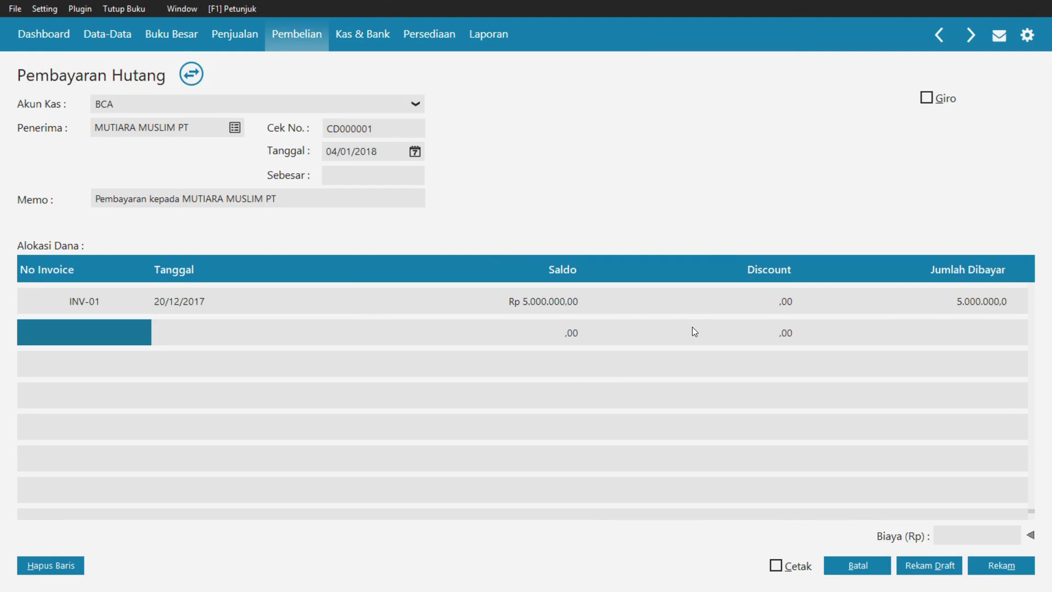
# - Fill in the Rp 5.000.000,00 payment amount, check the scan, and save
pyautogui.click(364, 175)
pyautogui.click(368, 354)
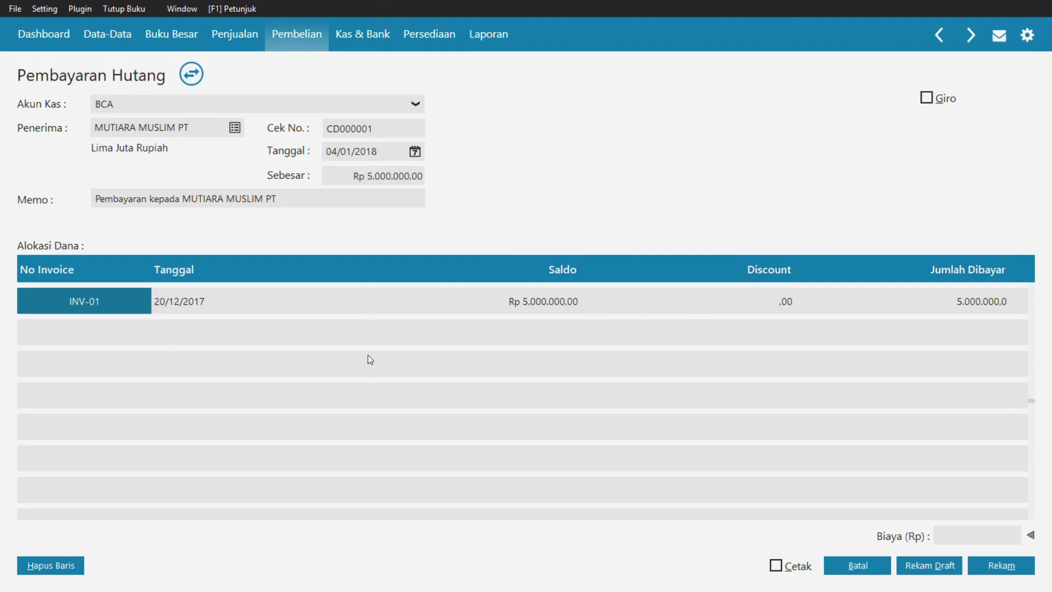
pyautogui.hotkey('alt', 'Tab')
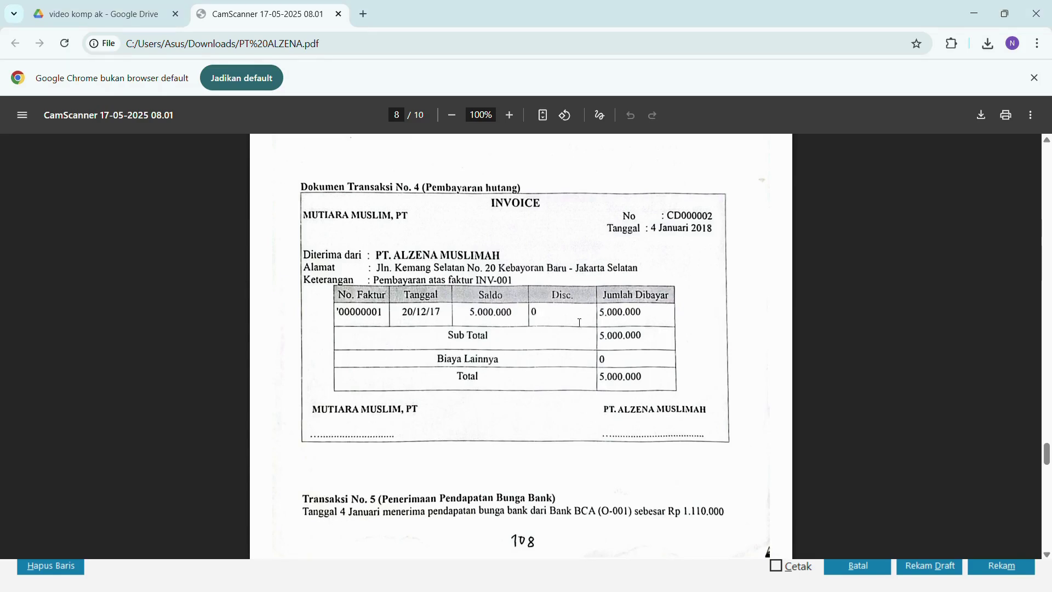
pyautogui.hotkey('alt', 'Tab')
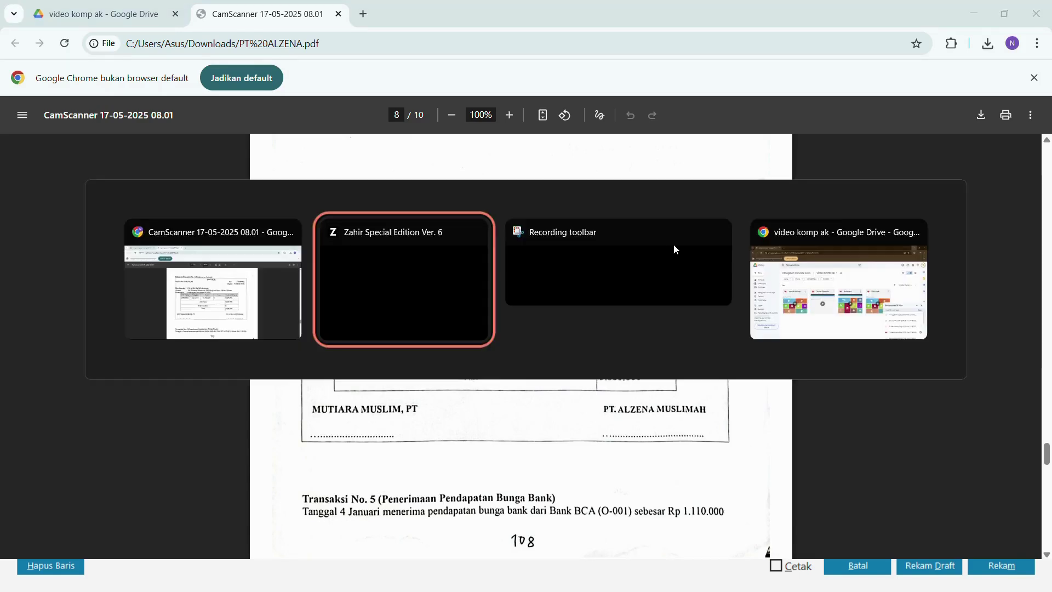
pyautogui.click(982, 558)
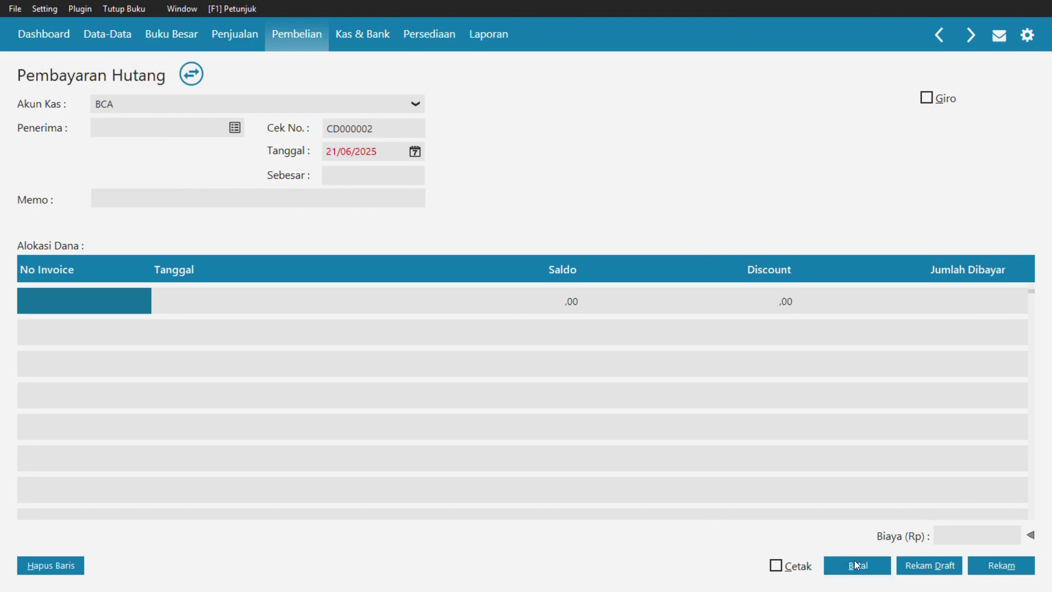
# - Close the payable payment screens and start a new sales down payment
pyautogui.click(857, 565)
pyautogui.click(1005, 567)
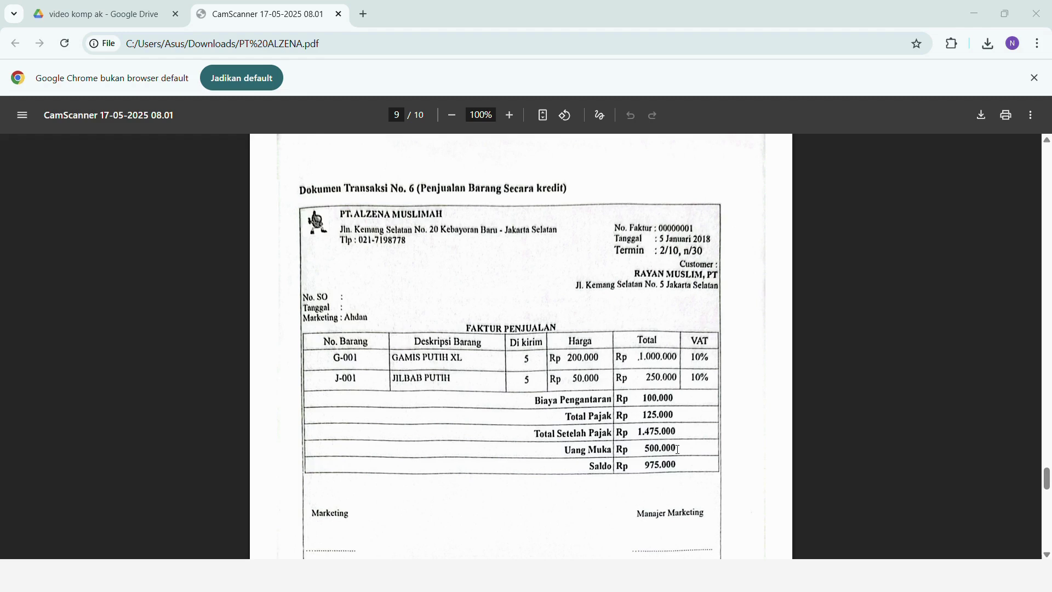
pyautogui.hotkey('alt', 'Tab')
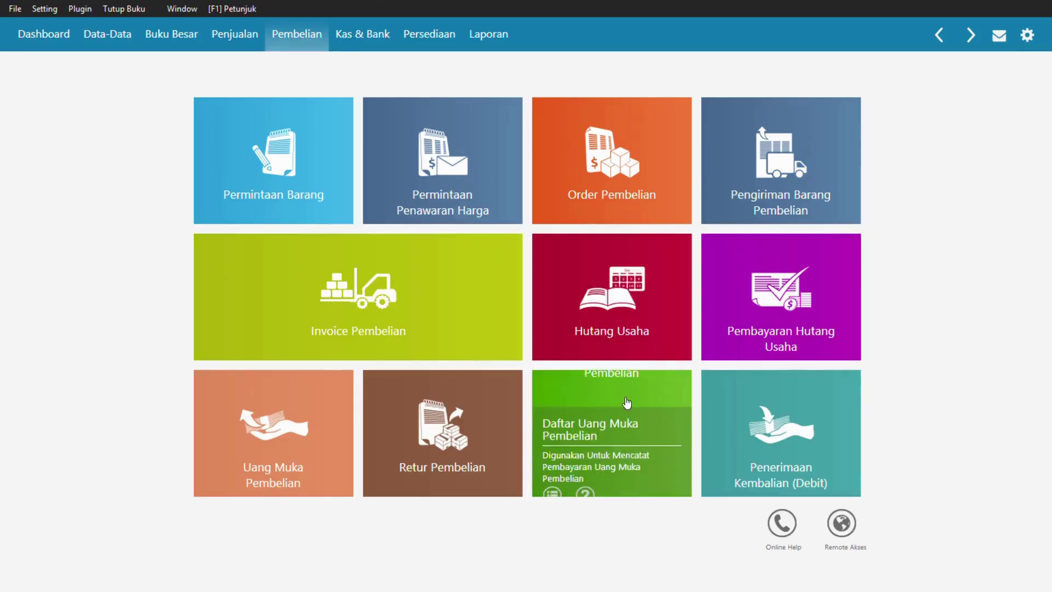
pyautogui.click(235, 54)
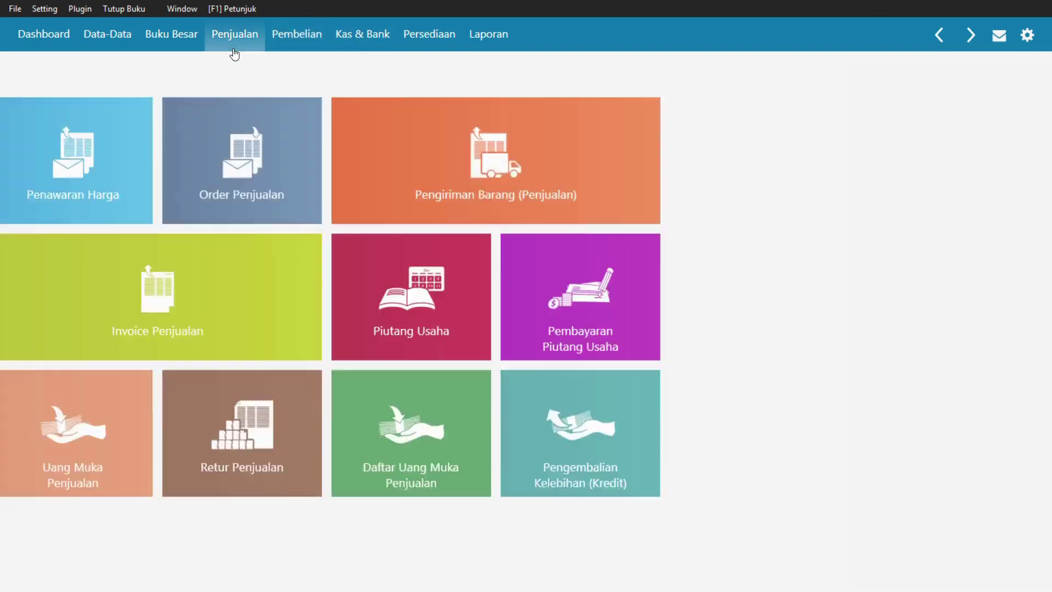
pyautogui.click(283, 396)
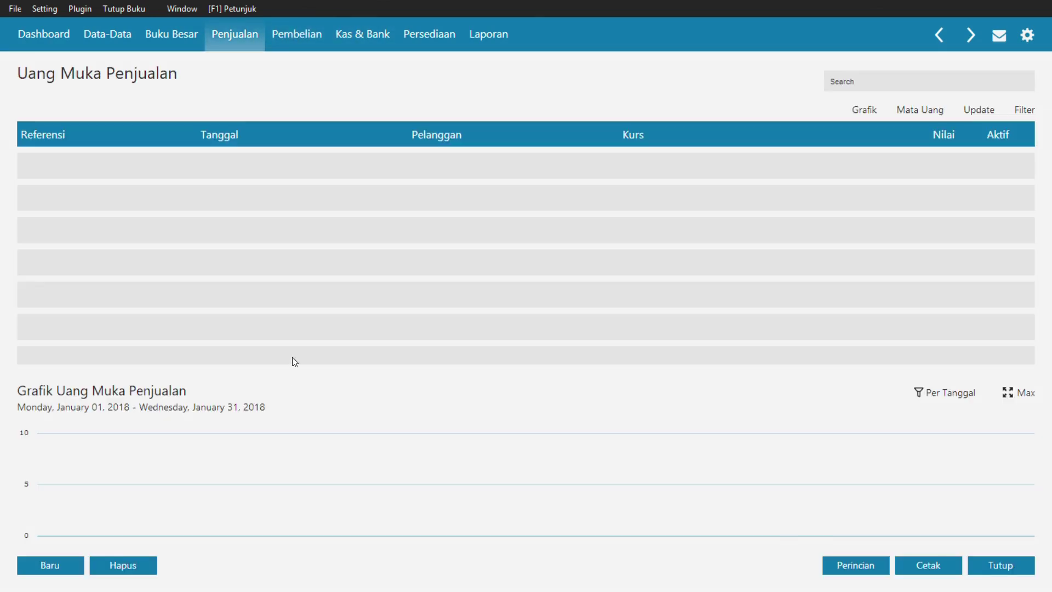
pyautogui.click(60, 565)
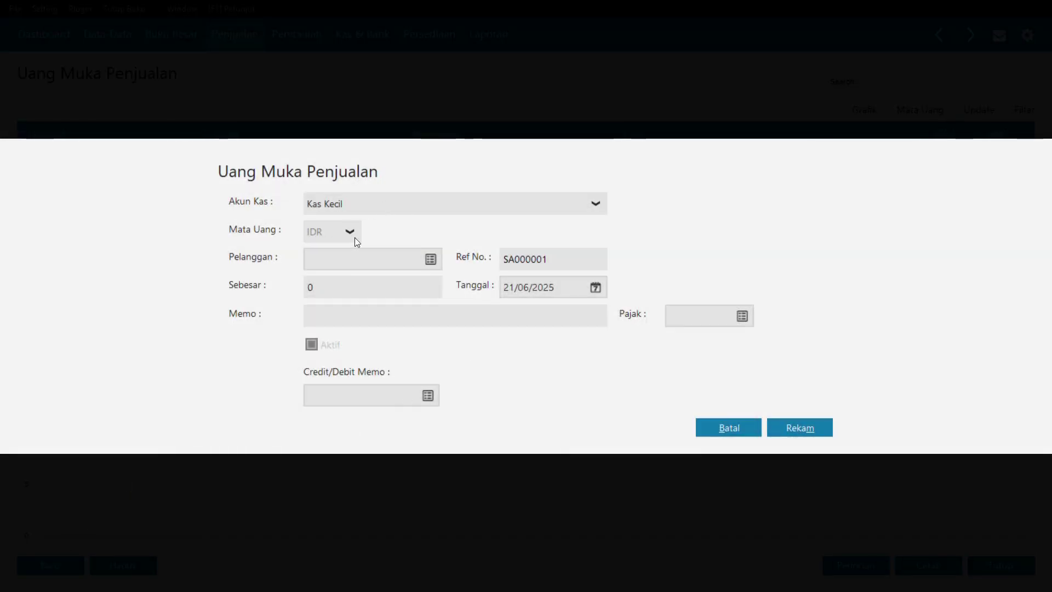
# - Save down payment from RAYAN MUSLIM PT into BCA, 05/01/2018, amount 500000
pyautogui.click(375, 209)
pyautogui.click(322, 282)
pyautogui.click(431, 259)
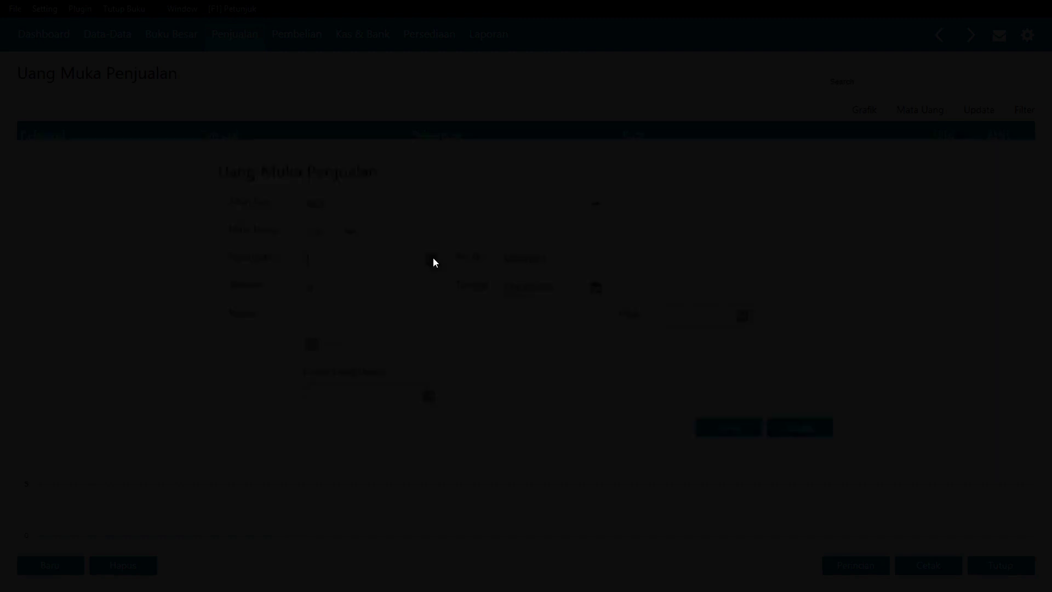
pyautogui.doubleClick(438, 208)
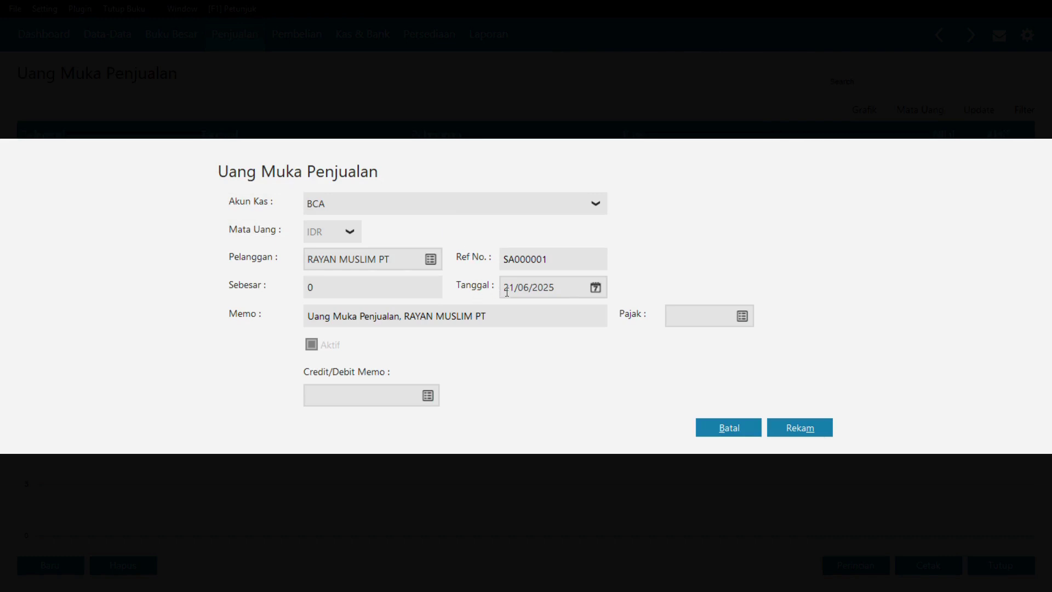
pyautogui.click(508, 293)
pyautogui.write('05/01/2018')
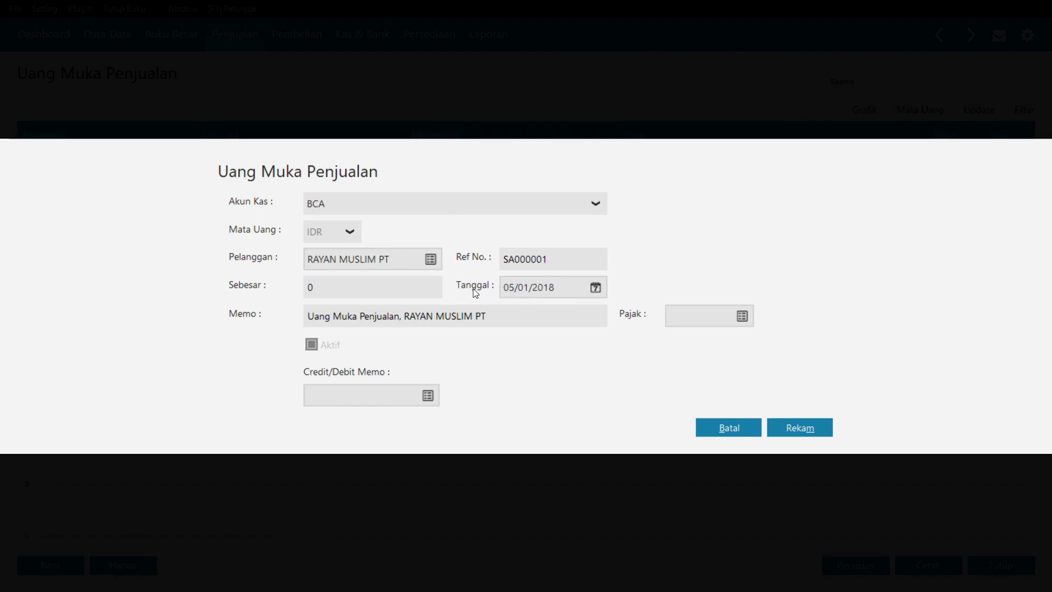
pyautogui.click(371, 280)
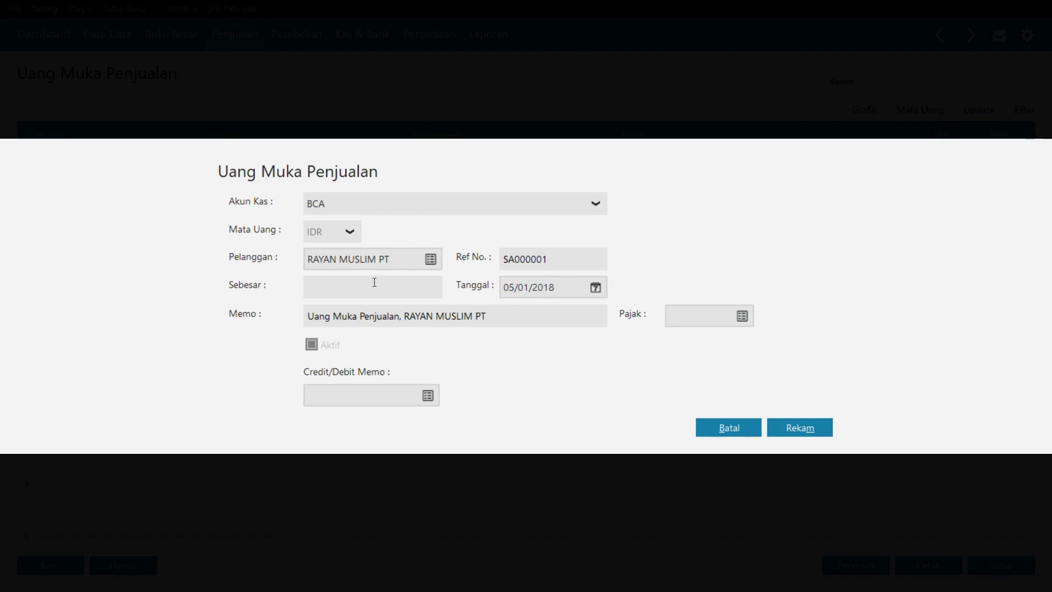
pyautogui.write('500000')
pyautogui.press('Tab')
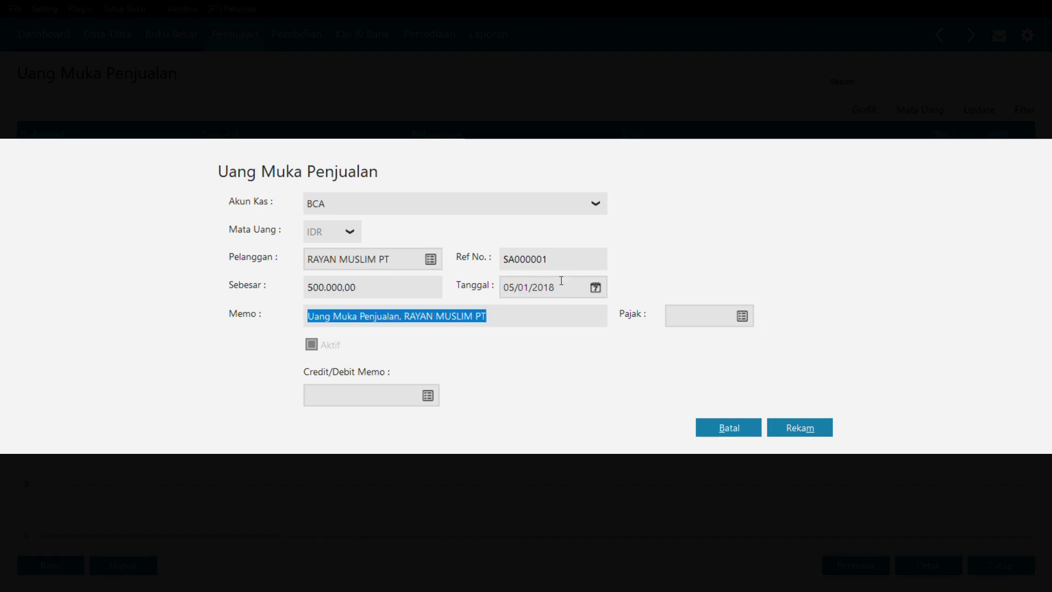
pyautogui.click(814, 429)
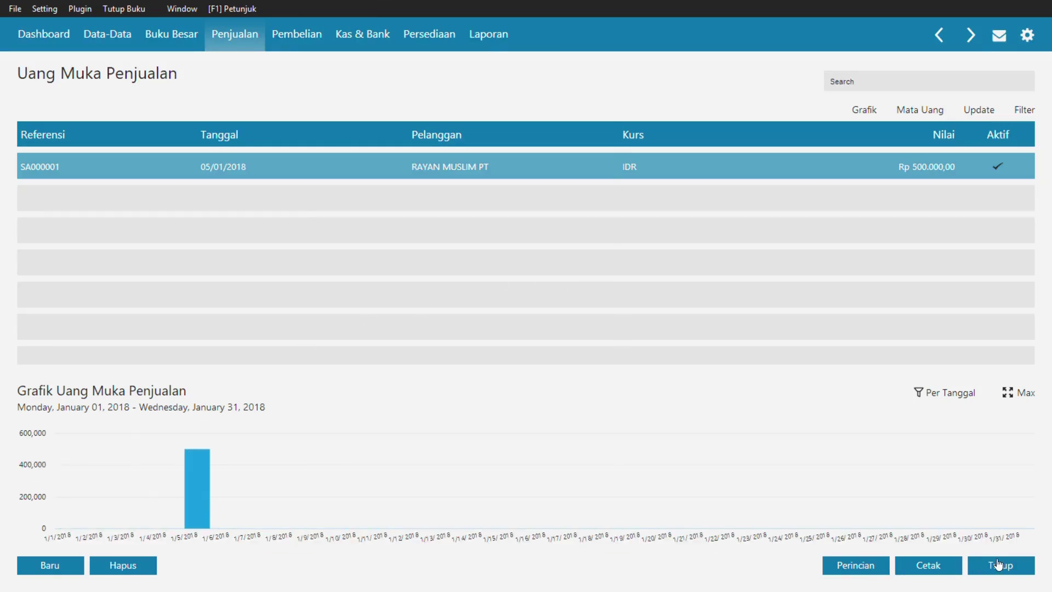
pyautogui.click(1011, 570)
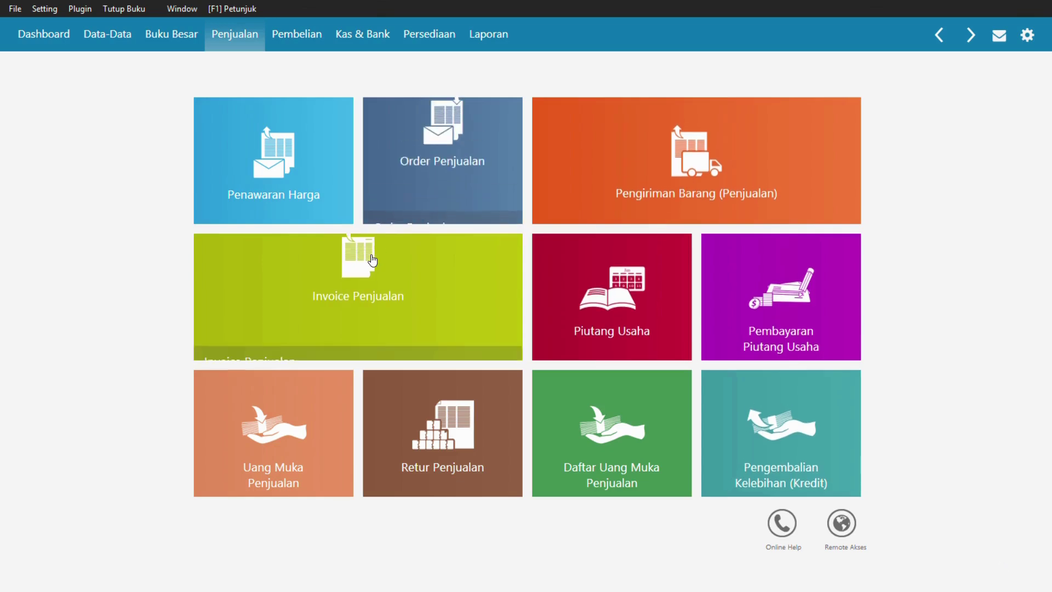
# - Start a new sales invoice for customer RAYAN MUSLIM PT dated 05/01/2018
pyautogui.click(349, 288)
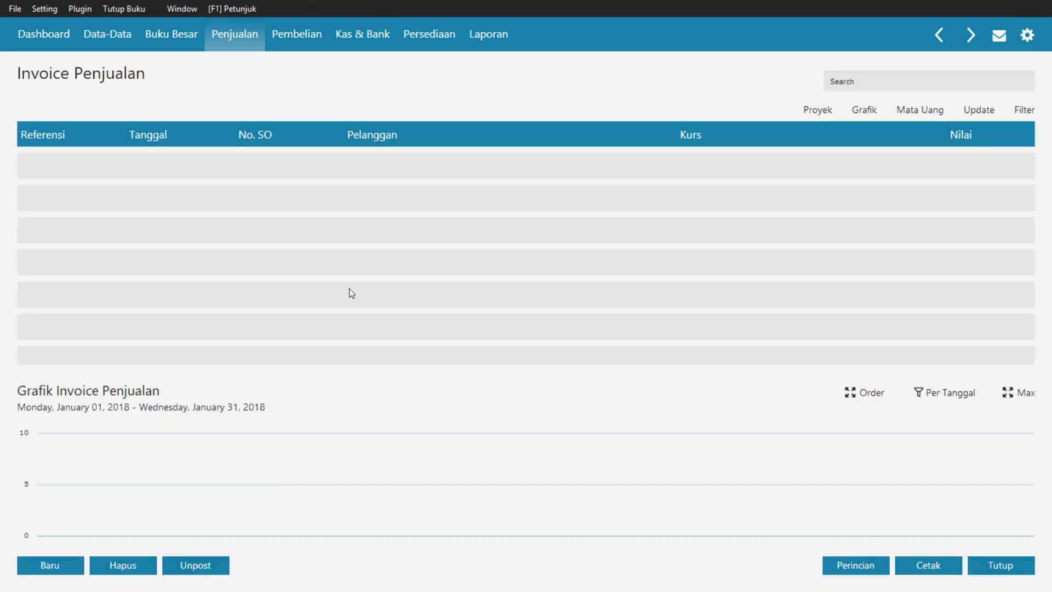
pyautogui.click(57, 570)
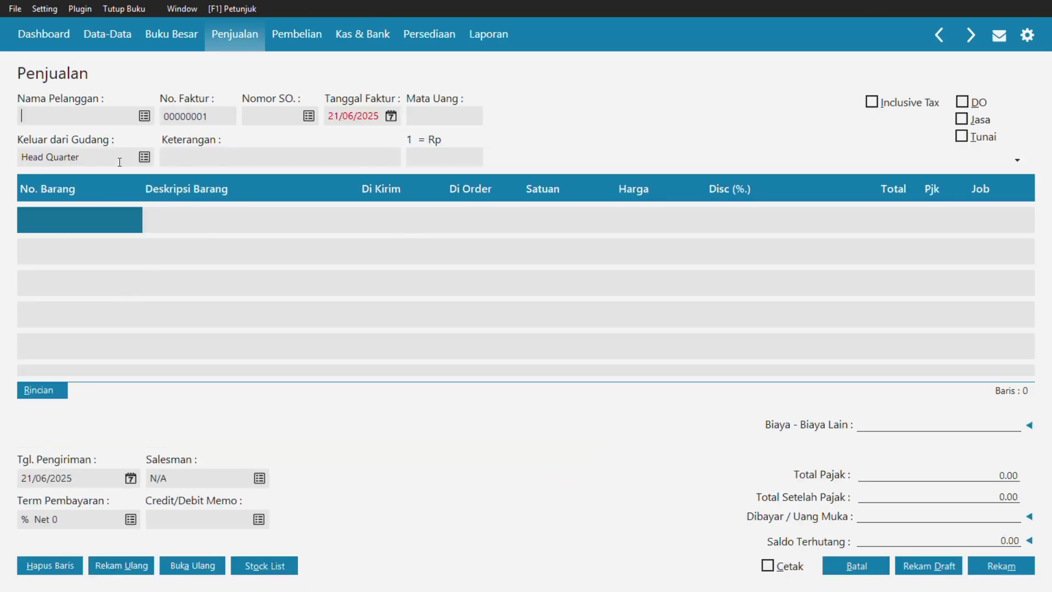
pyautogui.click(144, 116)
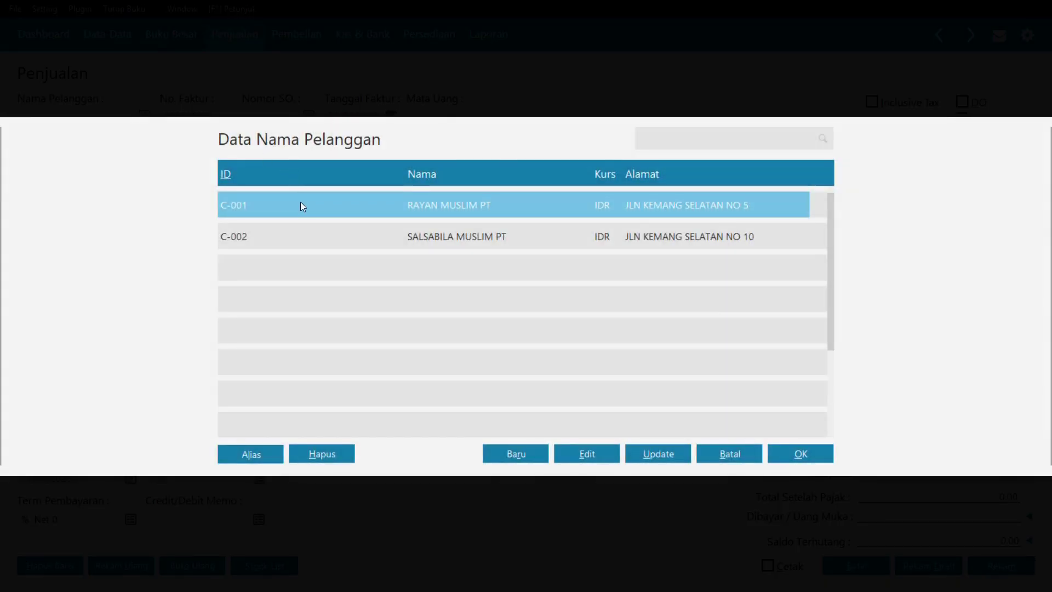
pyautogui.doubleClick(301, 206)
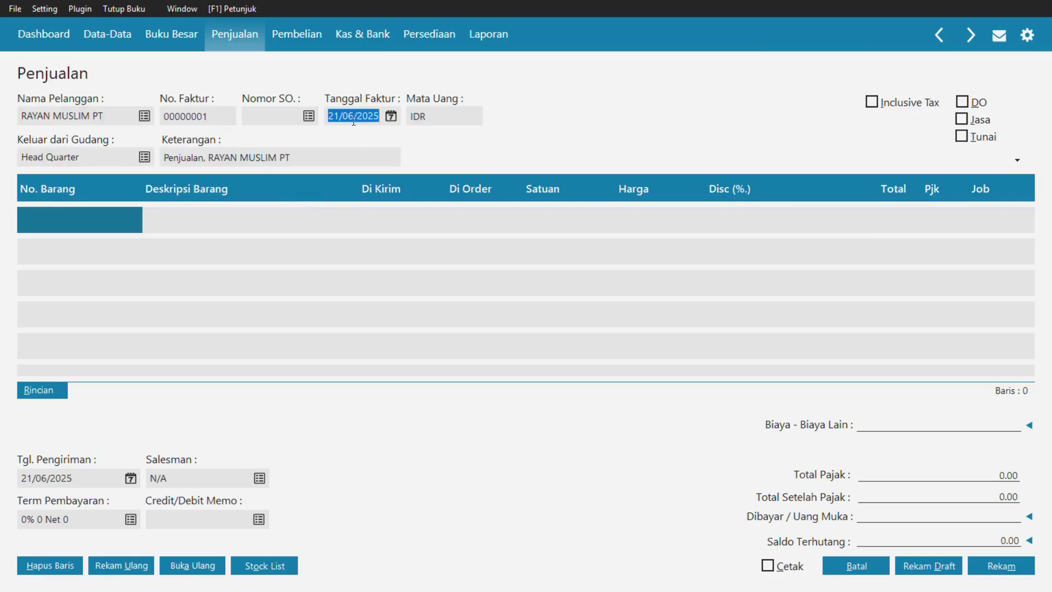
pyautogui.write('05/01/2018')
# - Add GAMIS PUTIH XL with quantity 5, price 200000 and VAT
pyautogui.doubleClick(55, 214)
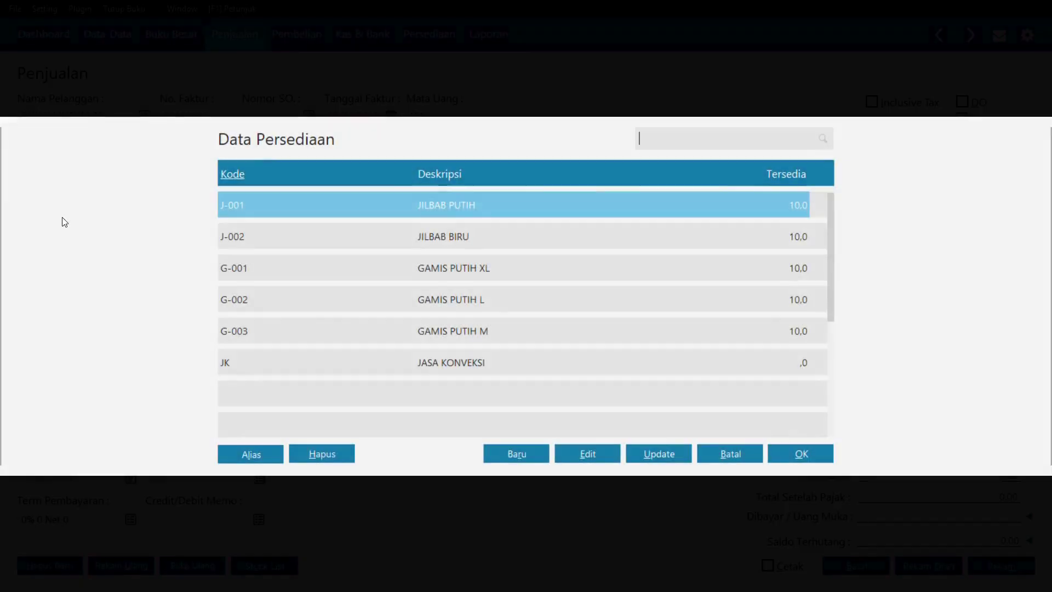
pyautogui.doubleClick(464, 273)
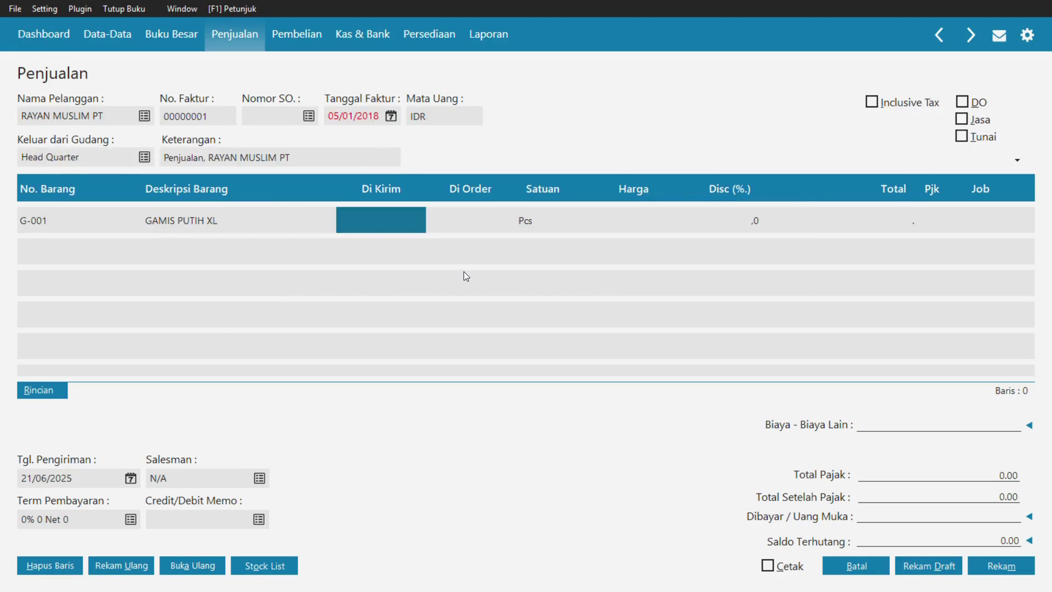
pyautogui.write('5')
pyautogui.press('Return')
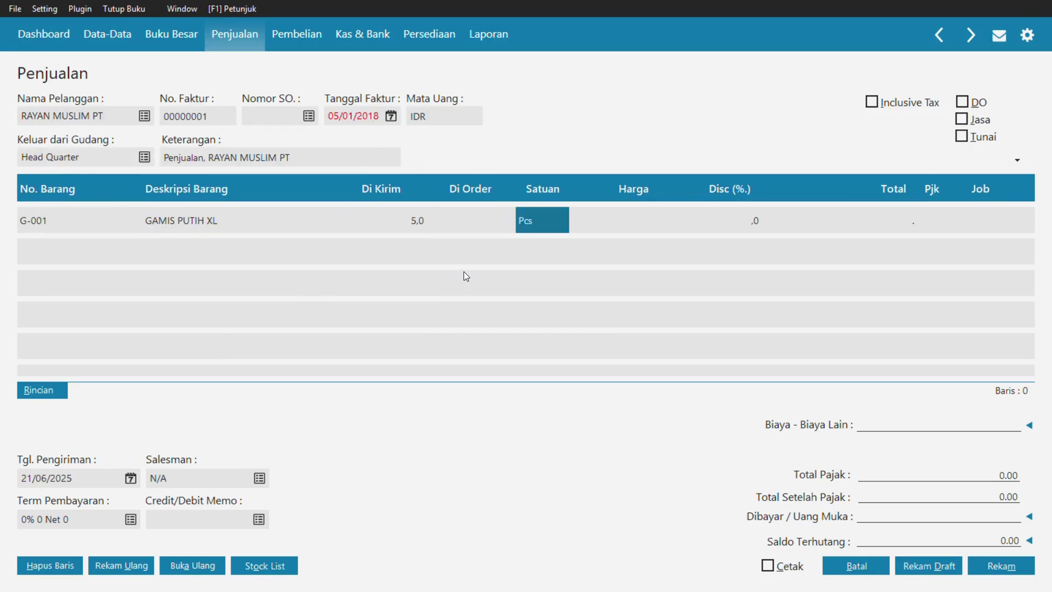
pyautogui.press('Return')
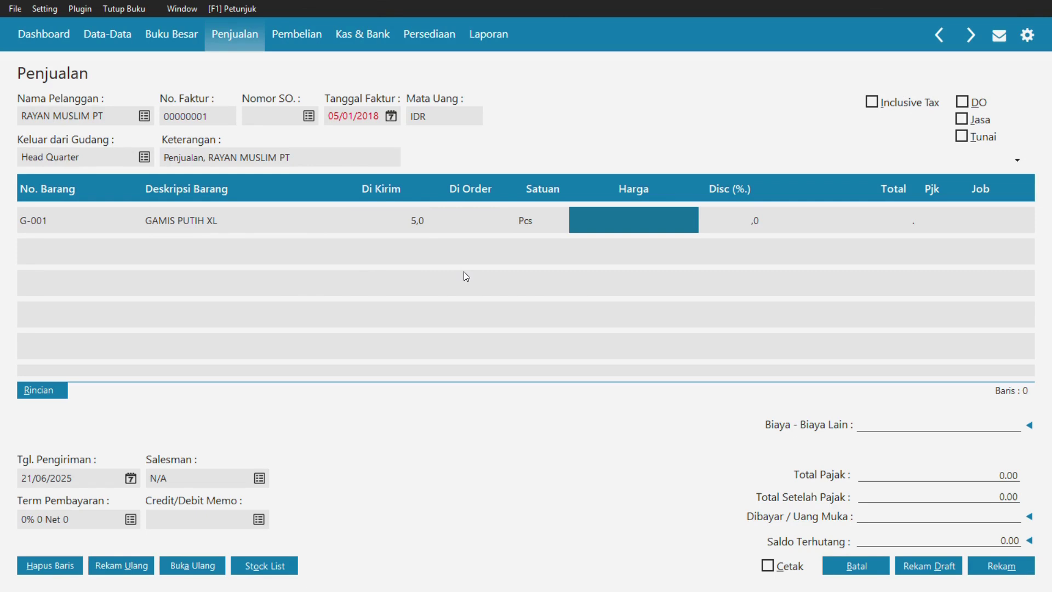
pyautogui.write('2000000,0')
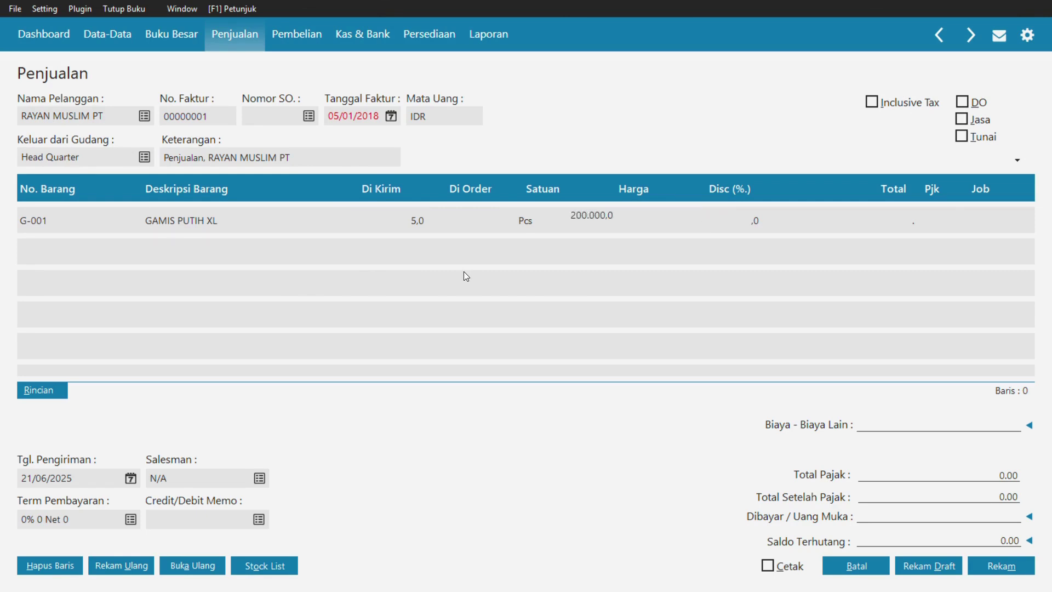
pyautogui.press('Return')
pyautogui.press('Return')
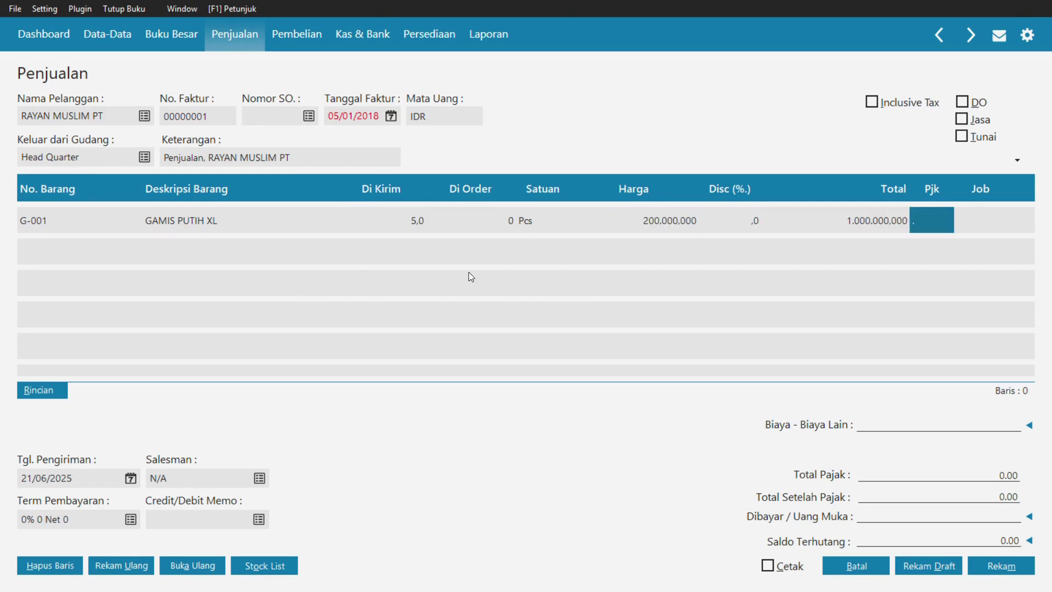
pyautogui.click(932, 216)
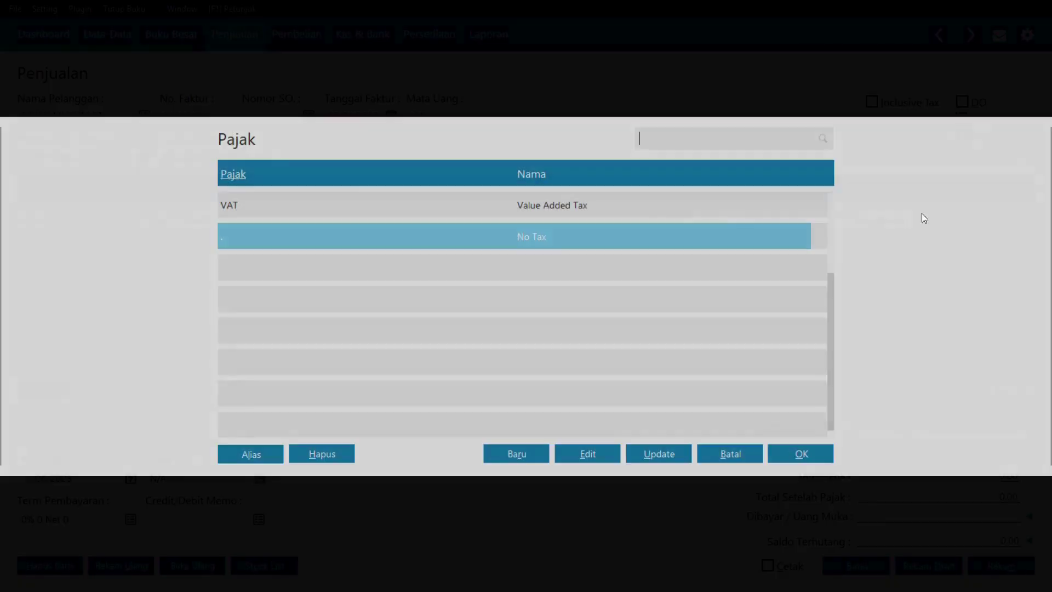
pyautogui.doubleClick(495, 216)
pyautogui.press('Return')
pyautogui.press('Return')
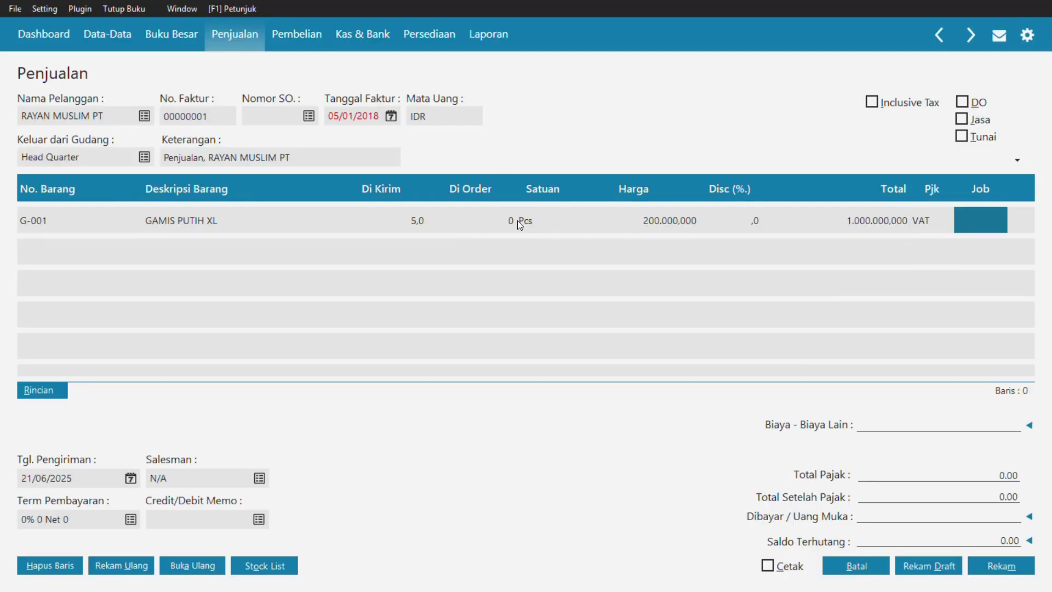
# - Add JILBAB PUTIH as a second line with quantity 5, price 50.000.000 and VAT
pyautogui.doubleClick(105, 258)
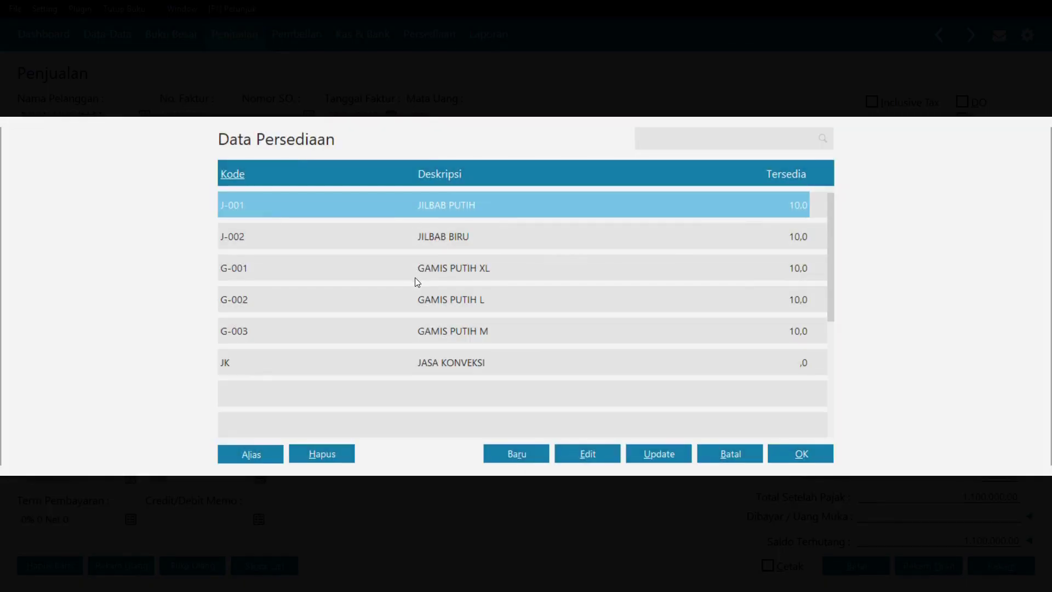
pyautogui.doubleClick(458, 205)
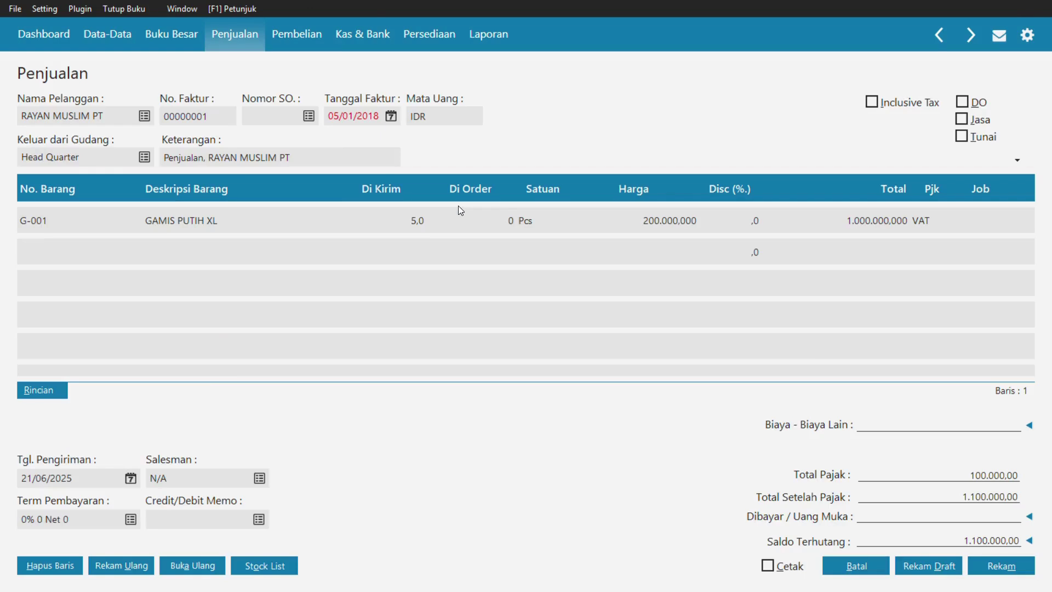
pyautogui.press('Return')
pyautogui.write('5')
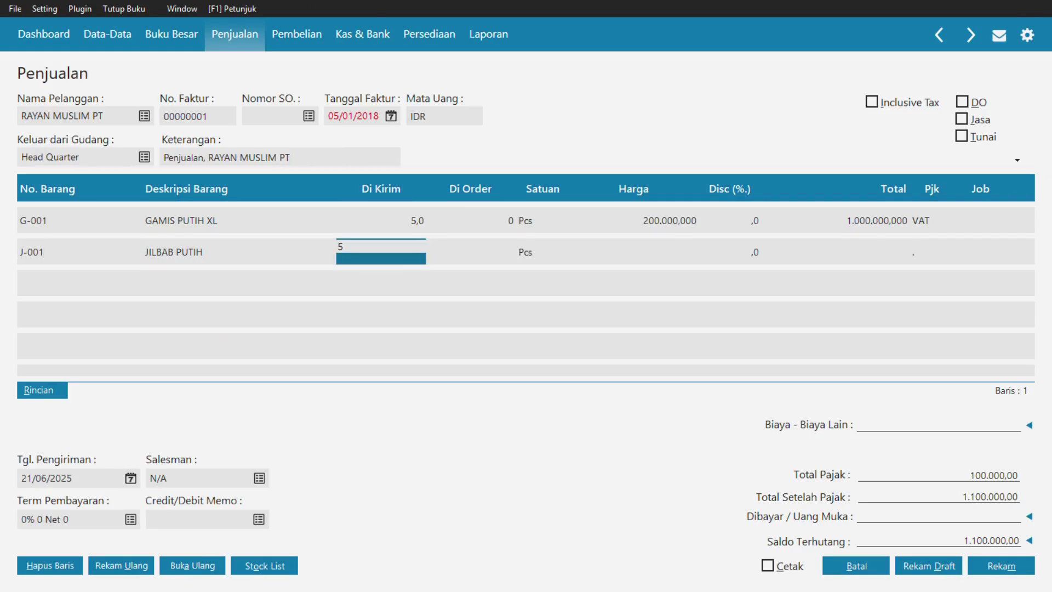
pyautogui.press('Return')
pyautogui.press('Return')
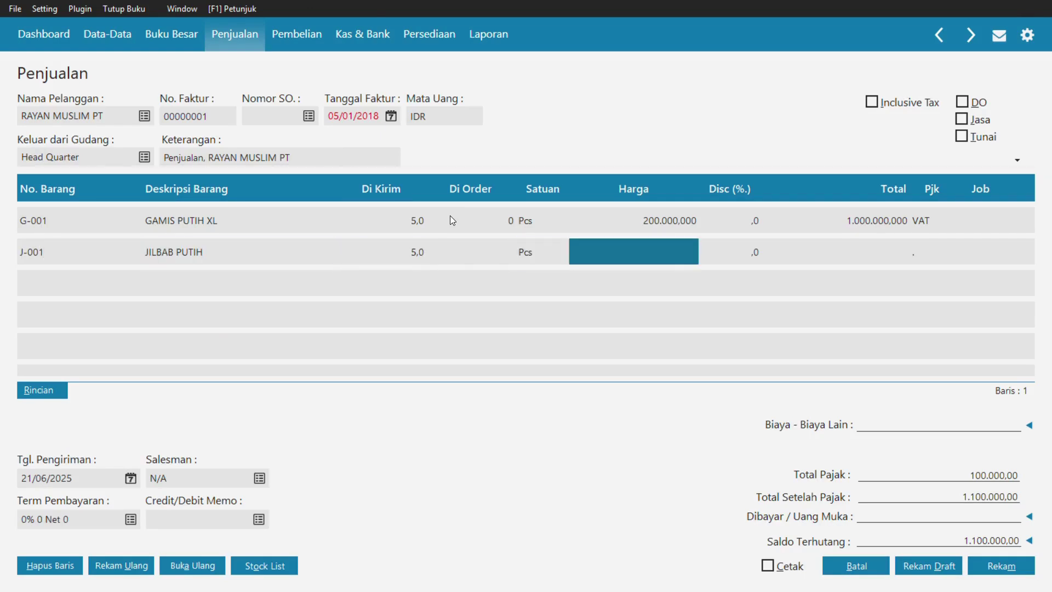
pyautogui.write('5')
pyautogui.write('0.000.000')
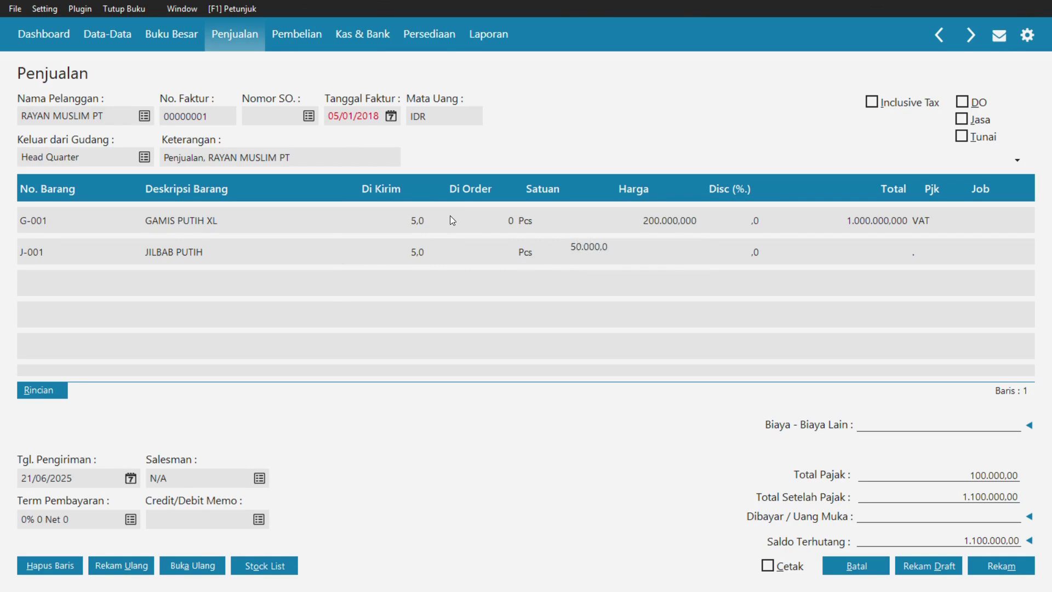
pyautogui.press('Return')
pyautogui.press('Return')
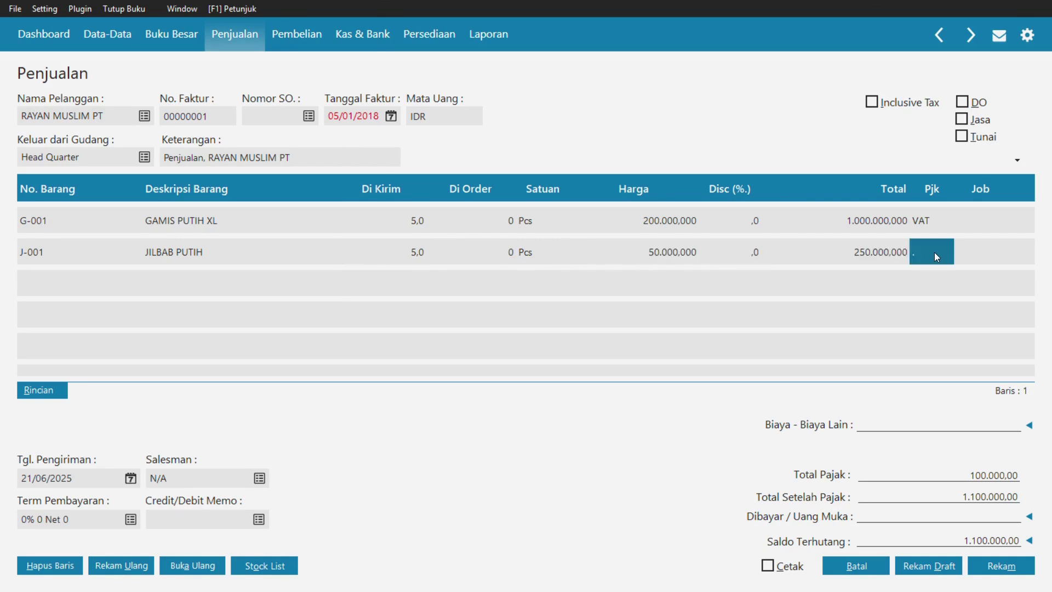
pyautogui.doubleClick(935, 252)
pyautogui.doubleClick(485, 206)
pyautogui.press('Return')
pyautogui.press('Return')
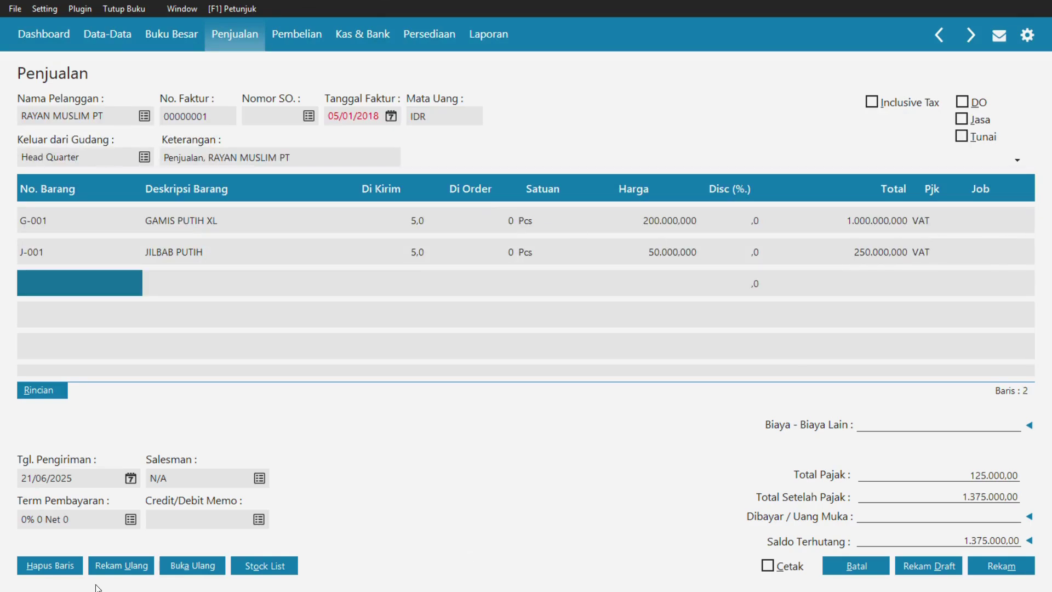
# - Set the invoice delivery date to 05/01/2018
pyautogui.click(59, 474)
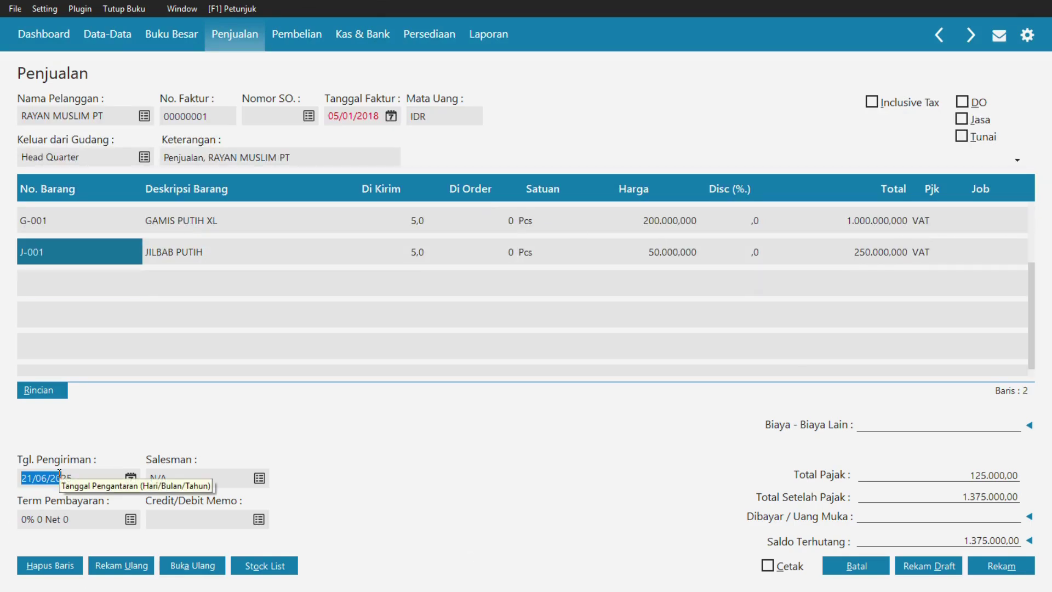
pyautogui.click(56, 477)
pyautogui.doubleClick(56, 481)
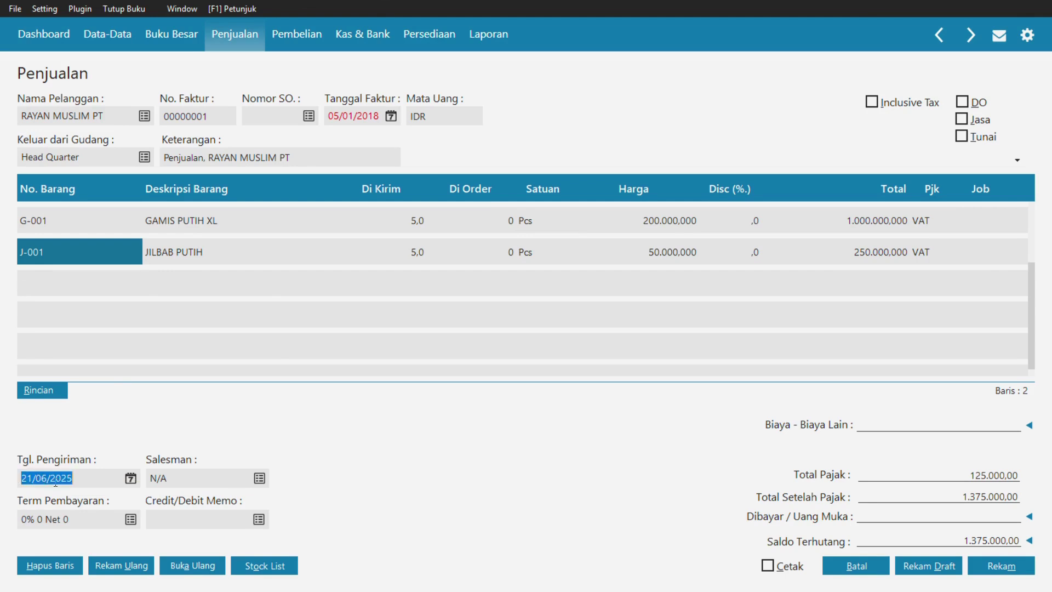
pyautogui.write('05/01/5')
pyautogui.press('BackSpace')
pyautogui.write('2018')
# - Set the payment term to 2% 10 Net 30
pyautogui.click(131, 520)
pyautogui.write('10')
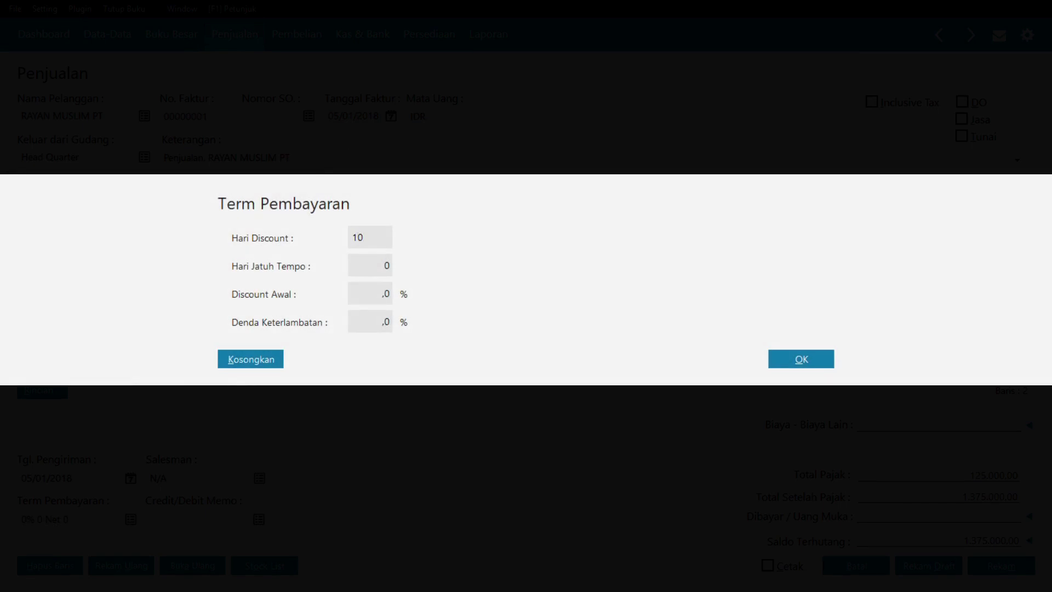
pyautogui.press('Tab')
pyautogui.write('30')
pyautogui.press('Tab')
pyautogui.write('2')
pyautogui.press('Tab')
pyautogui.click(811, 354)
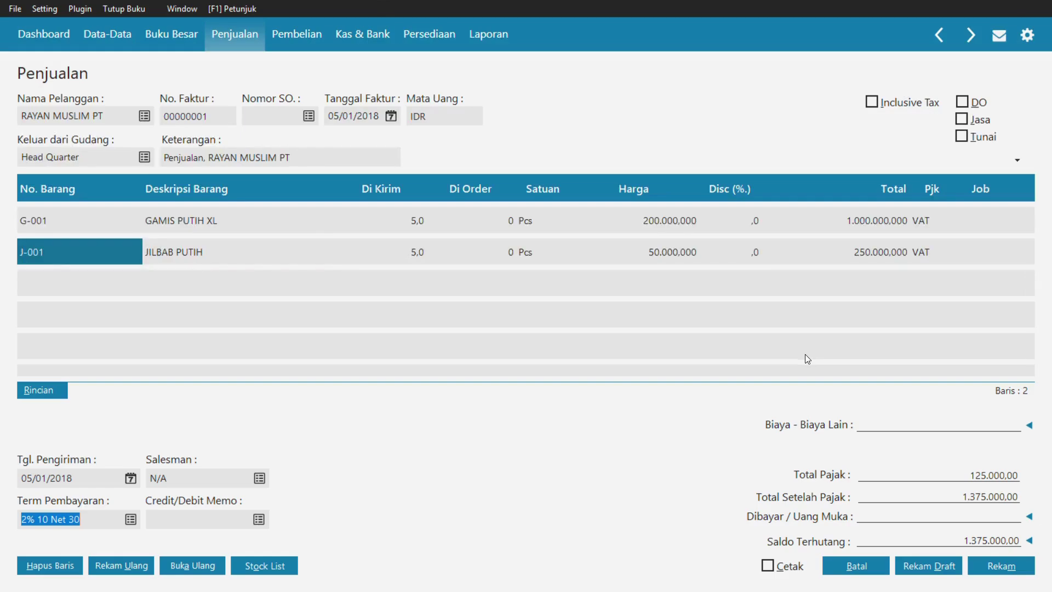
# - Create a new employee record and assign it as the invoice salesman
pyautogui.click(259, 478)
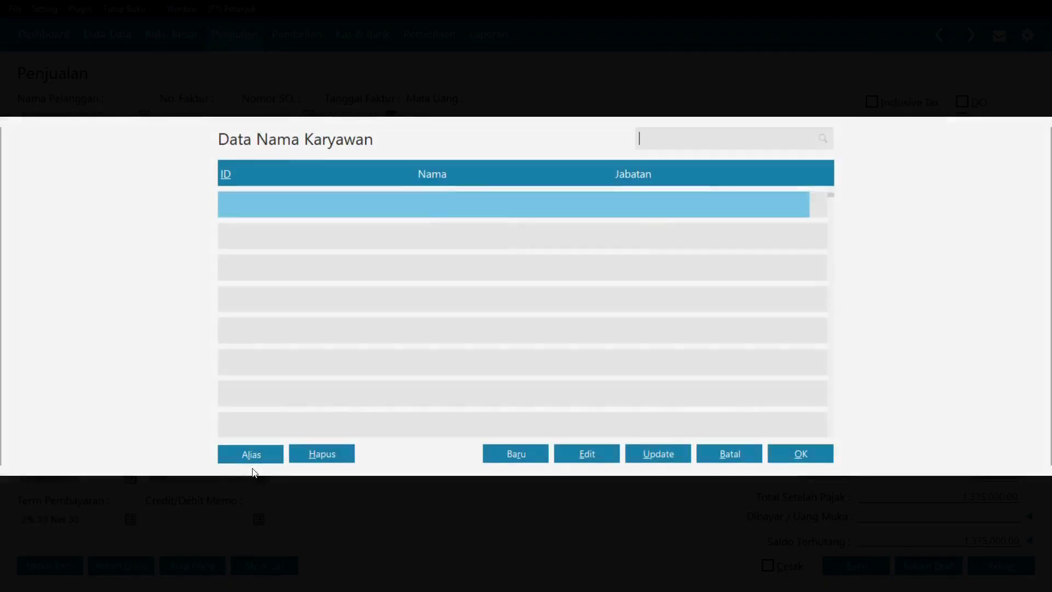
pyautogui.click(530, 459)
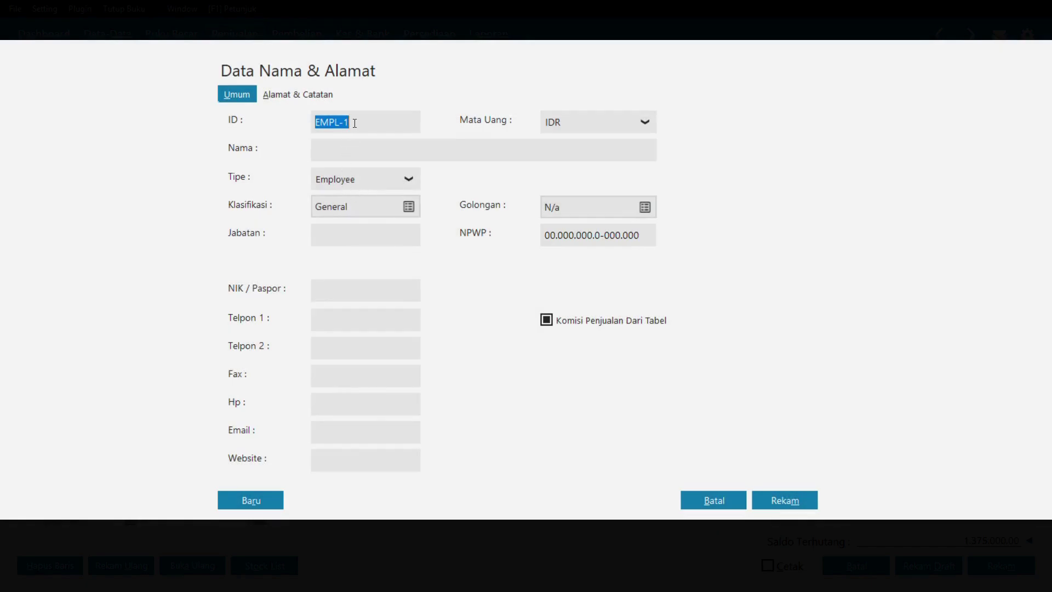
pyautogui.click(358, 149)
pyautogui.write('a')
pyautogui.write('AH')
pyautogui.write('DAN')
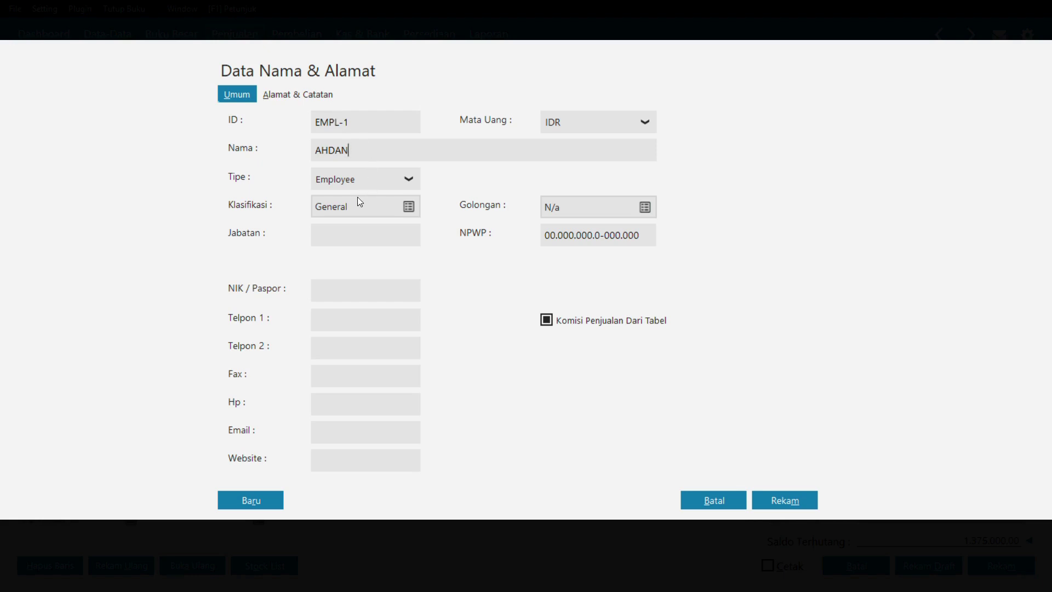
pyautogui.click(791, 502)
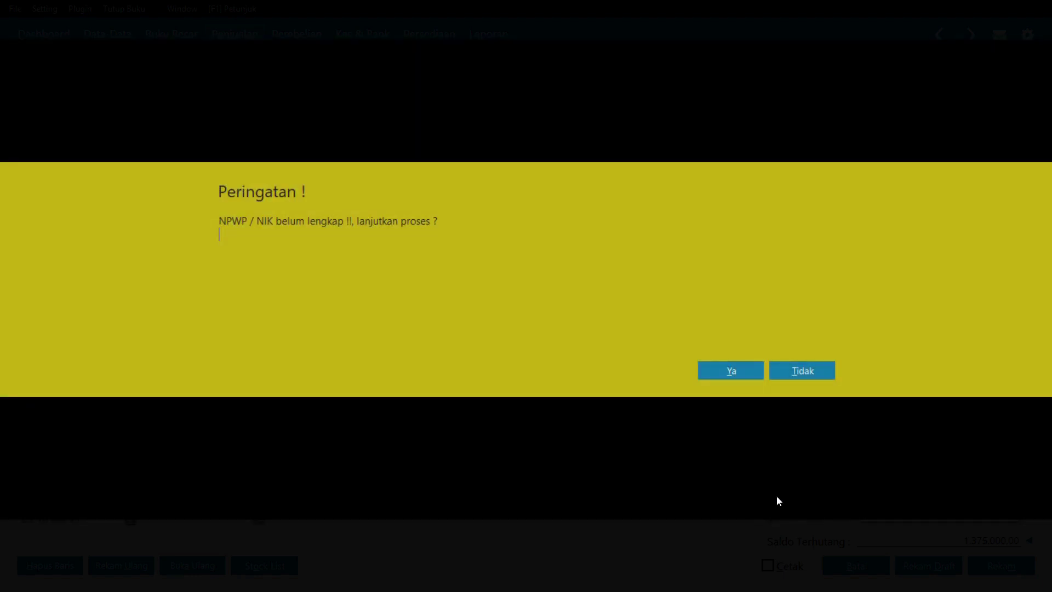
pyautogui.click(736, 377)
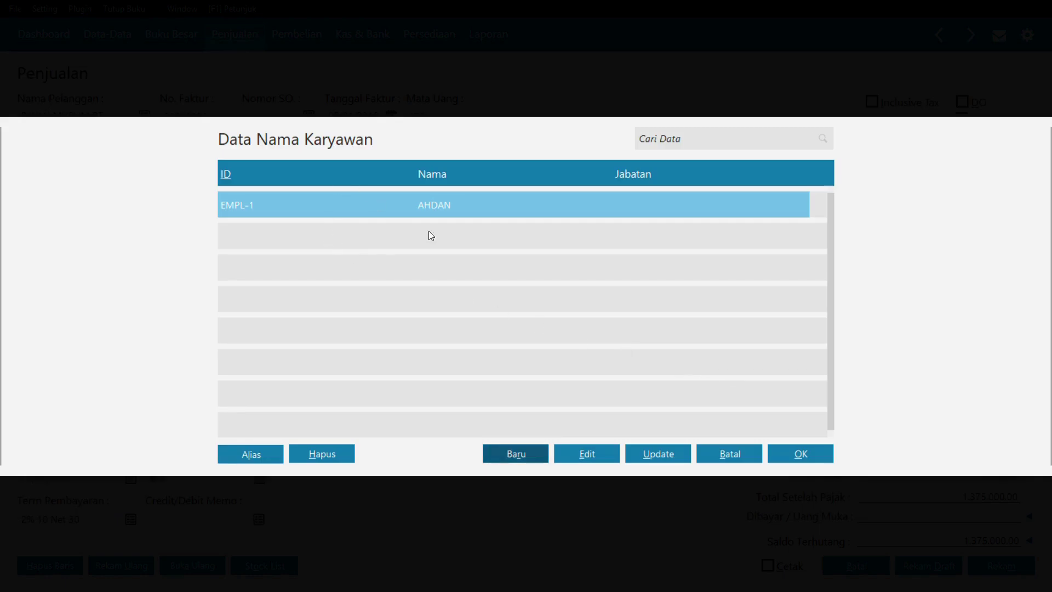
pyautogui.click(787, 453)
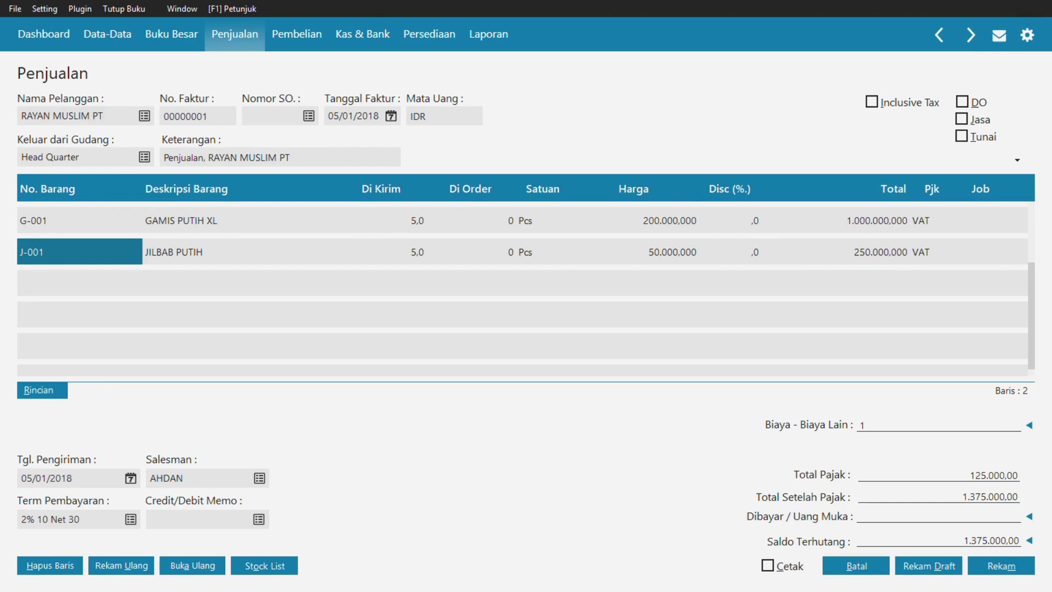
# - Enter 100.000 other charges and apply down payment SA000001 to the invoice
pyautogui.write('100.000')
pyautogui.press('Return')
pyautogui.click(1030, 517)
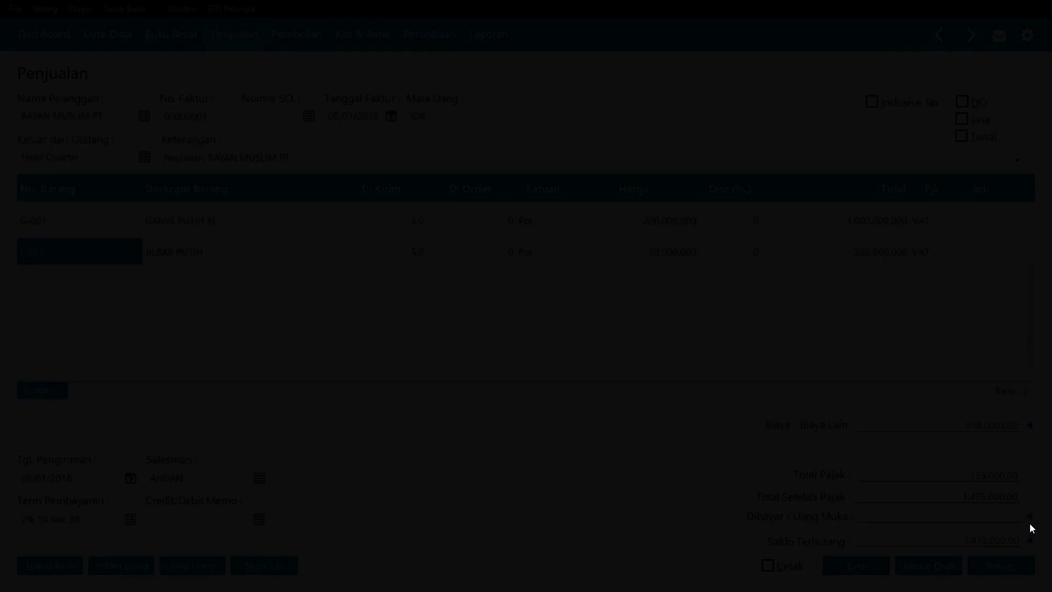
pyautogui.click(227, 225)
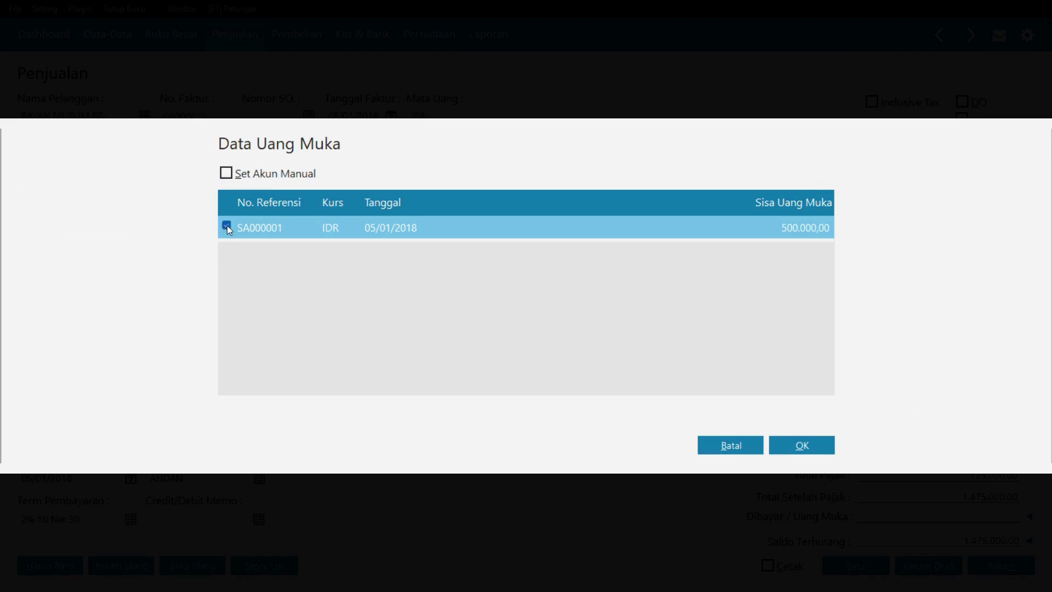
pyautogui.click(787, 443)
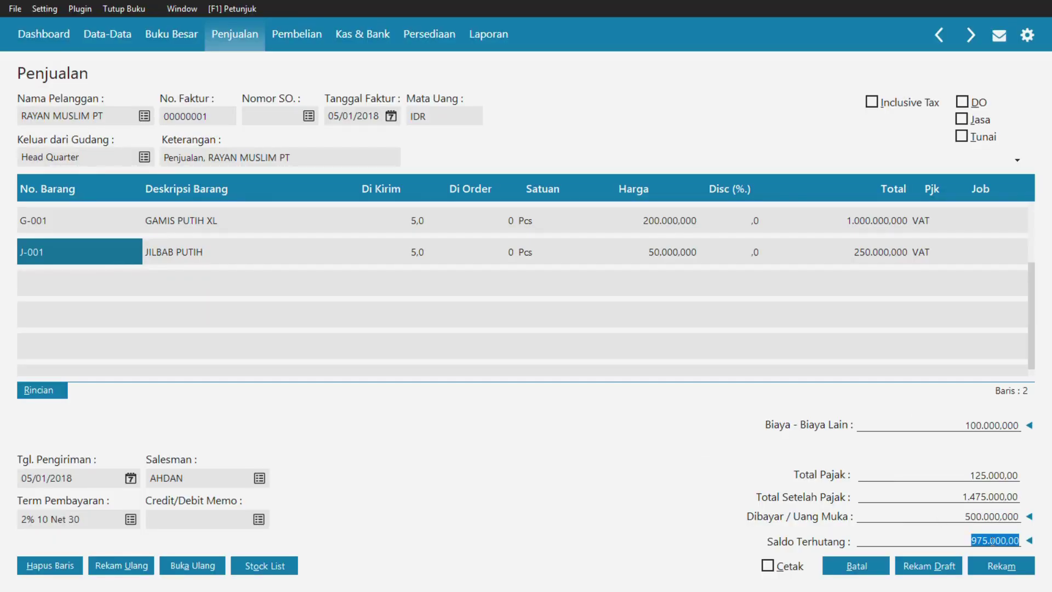
pyautogui.hotkey('alt', 'Tab')
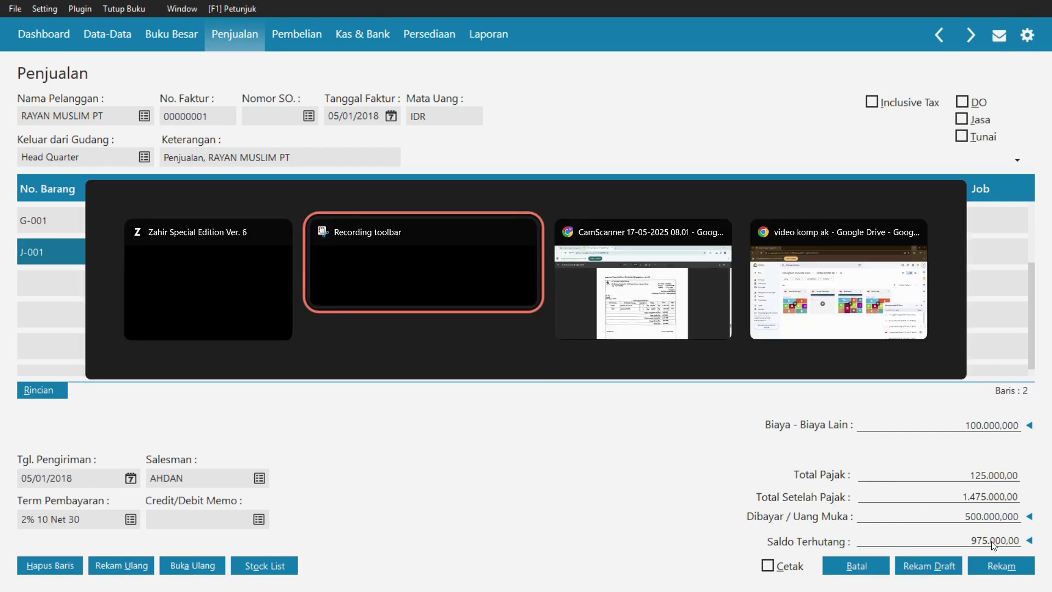
# - Check the scanned invoice PDF, then return to the Zahir sales invoice
pyautogui.hotkey('alt', 'Tab')
pyautogui.click(726, 293)
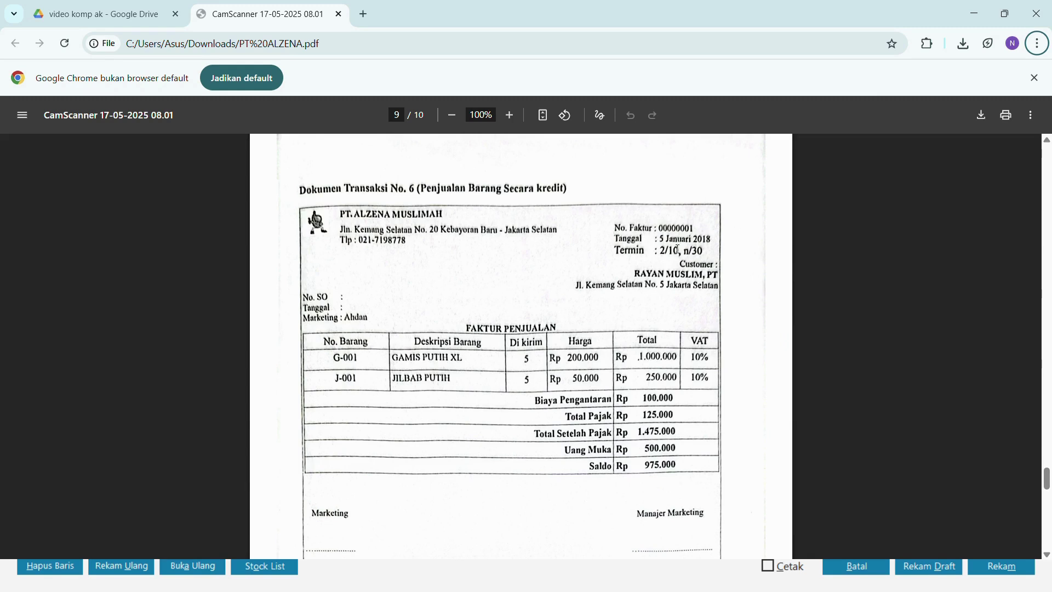
pyautogui.hotkey('alt', 'Tab')
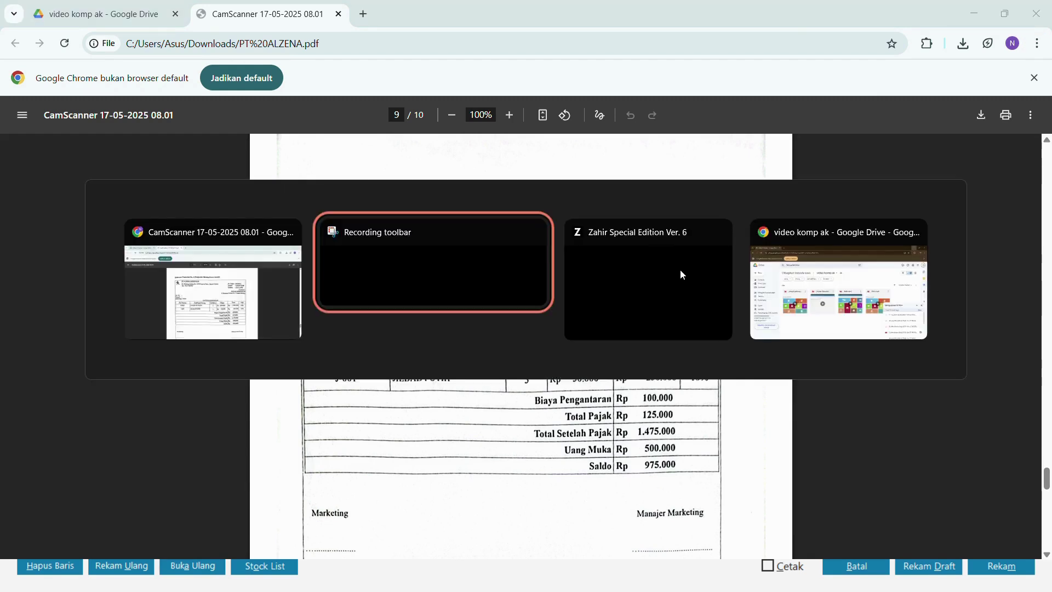
pyautogui.click(681, 272)
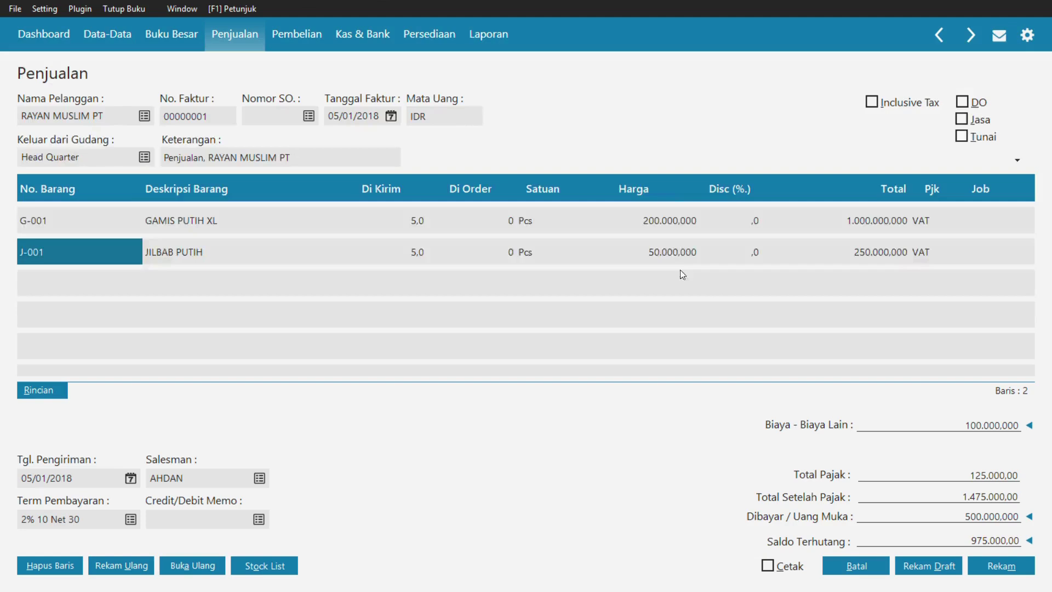
# - Save sales invoice 00000001, then close the blank form and the invoice list
pyautogui.click(991, 568)
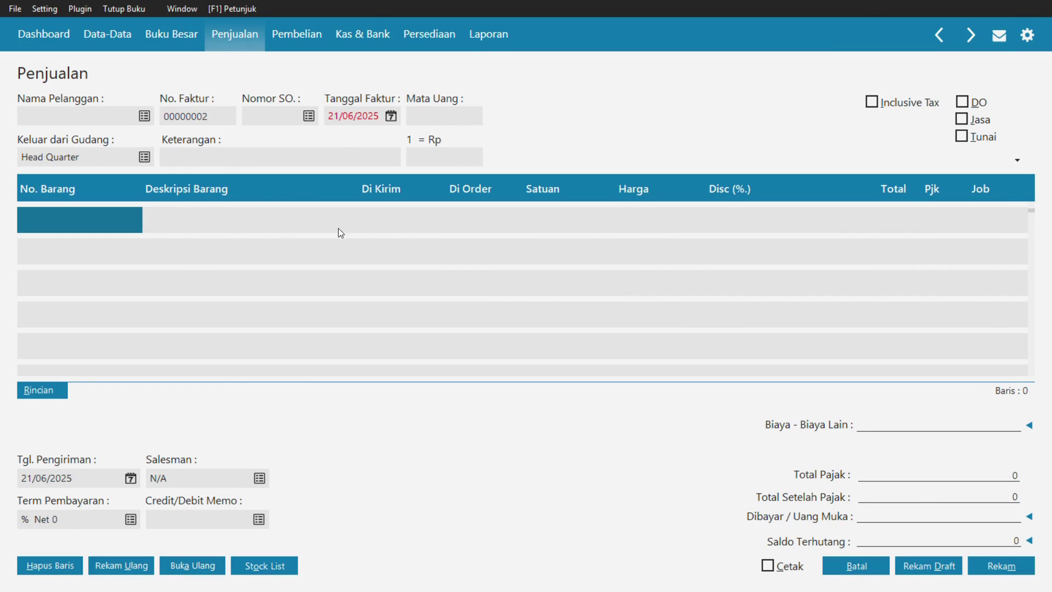
pyautogui.click(856, 566)
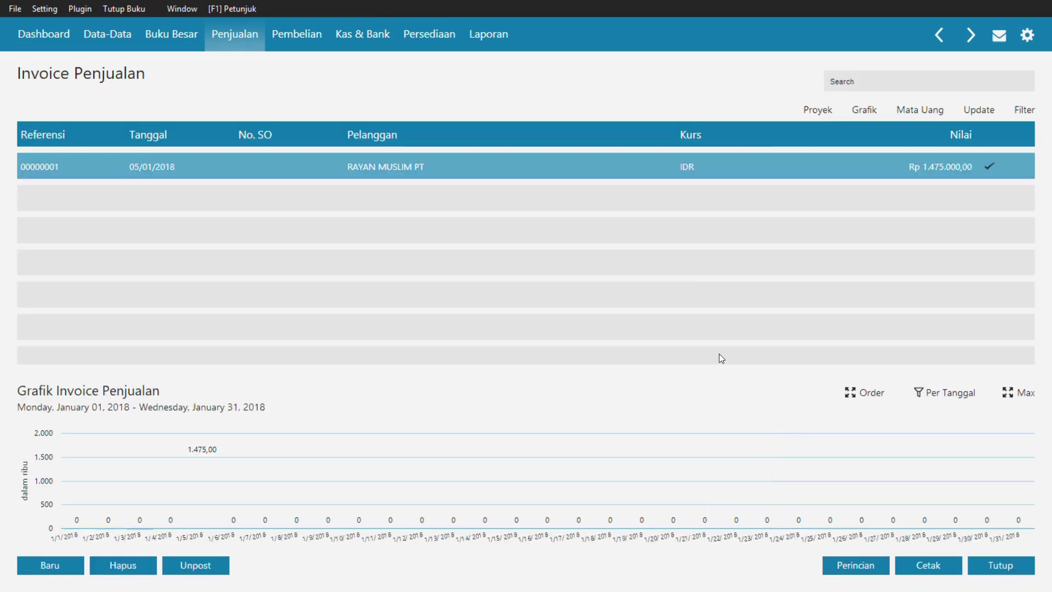
pyautogui.click(999, 567)
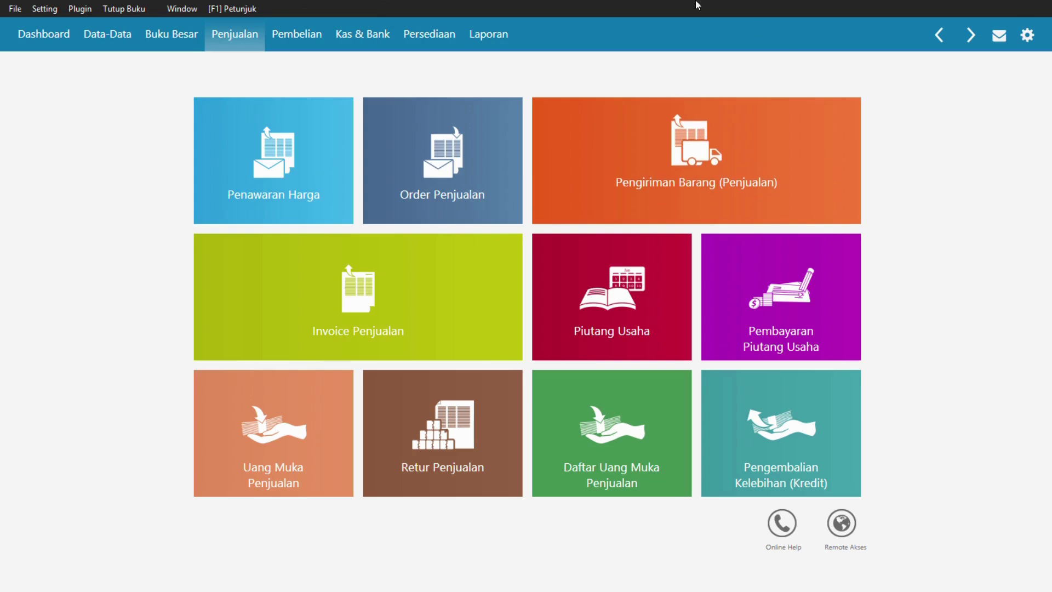